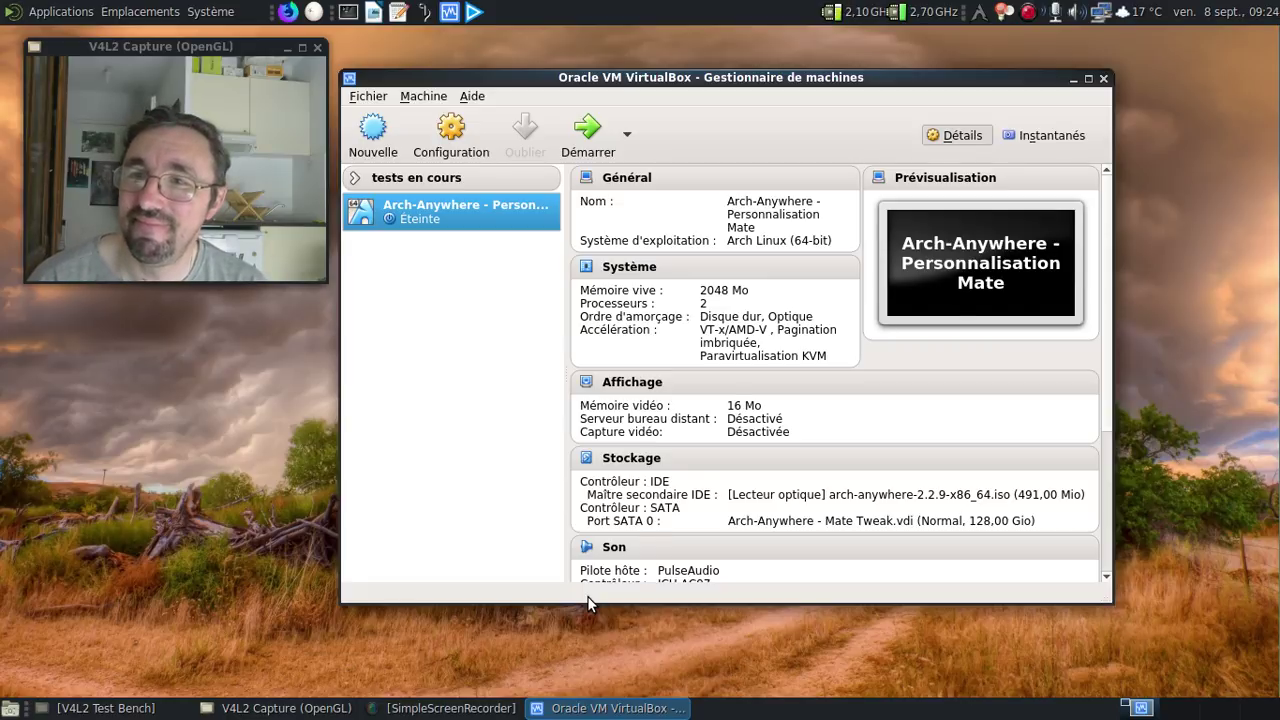
# Start the Arch-Anywhere virtual machine, boot Arch Linux and log in with the account password.
pyautogui.click(588, 132)
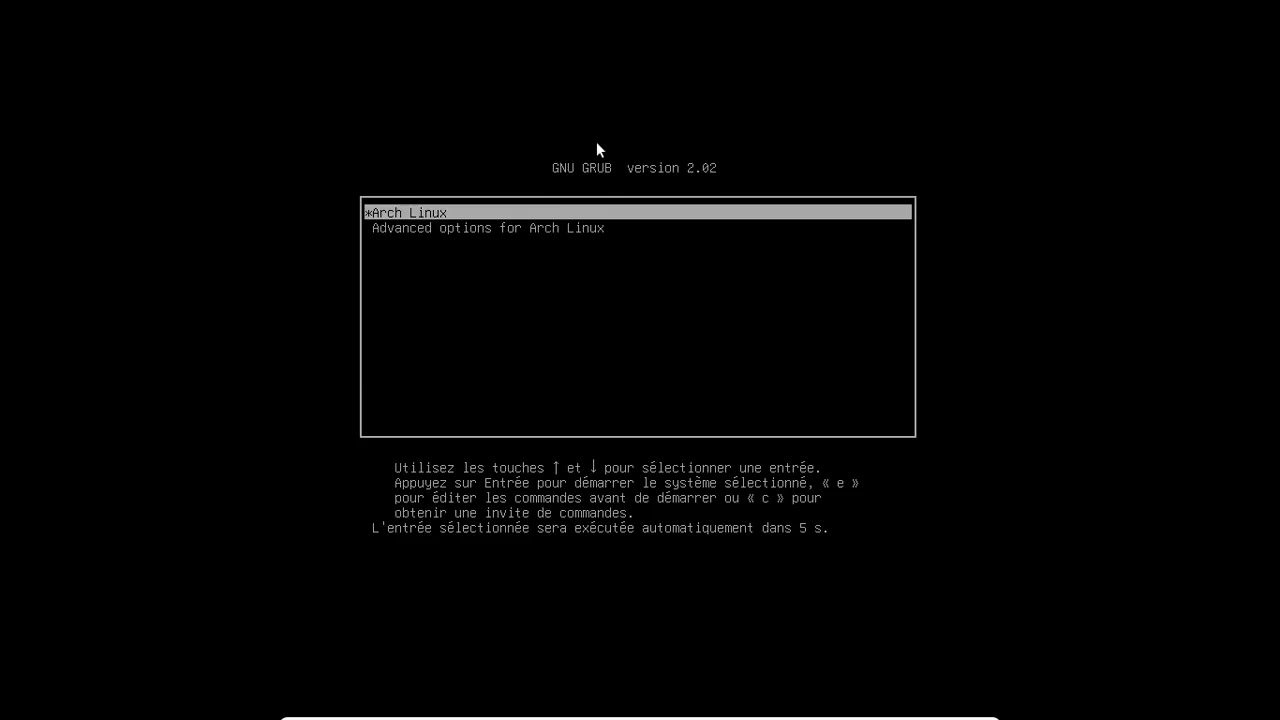
pyautogui.press('Return')
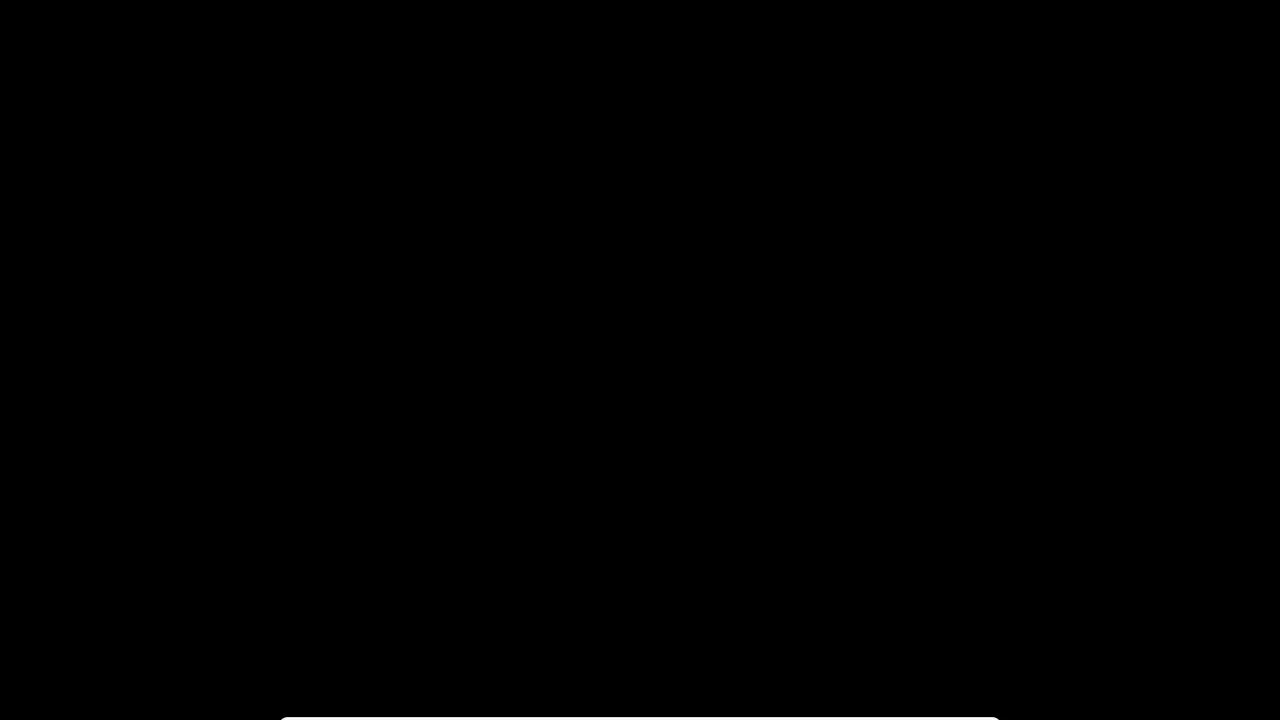
pyautogui.write('********')
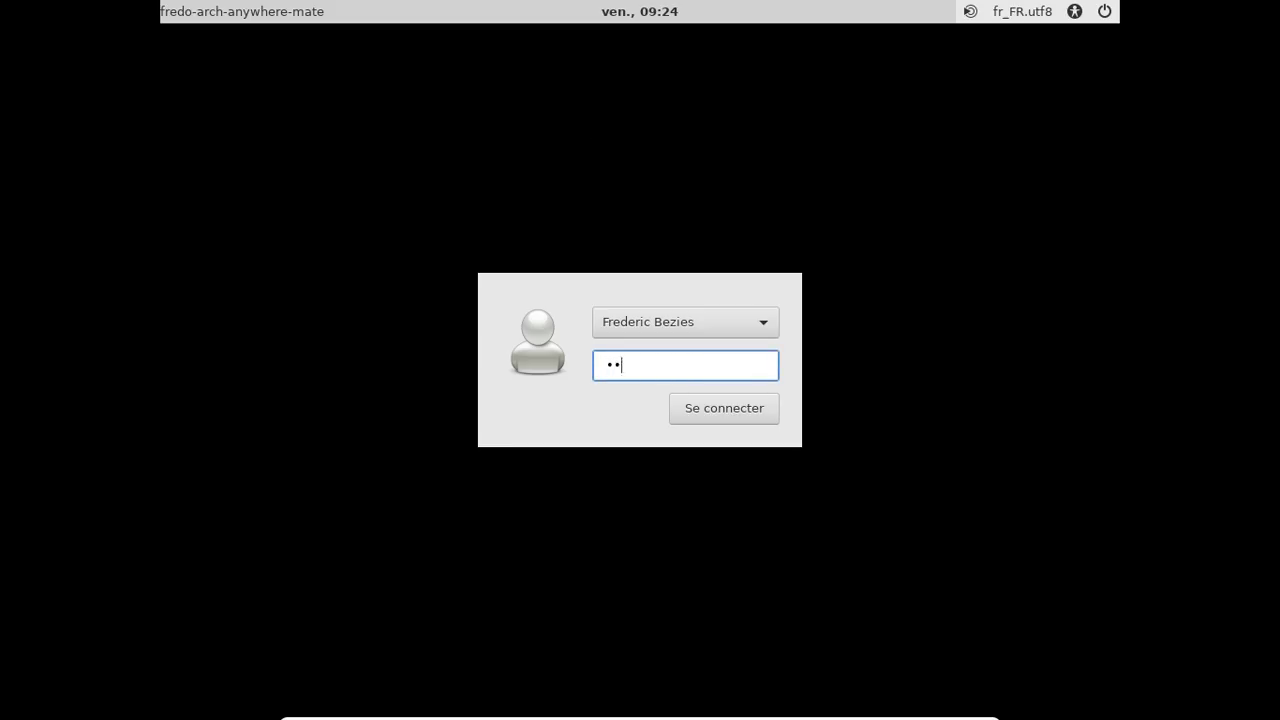
pyautogui.press('Return')
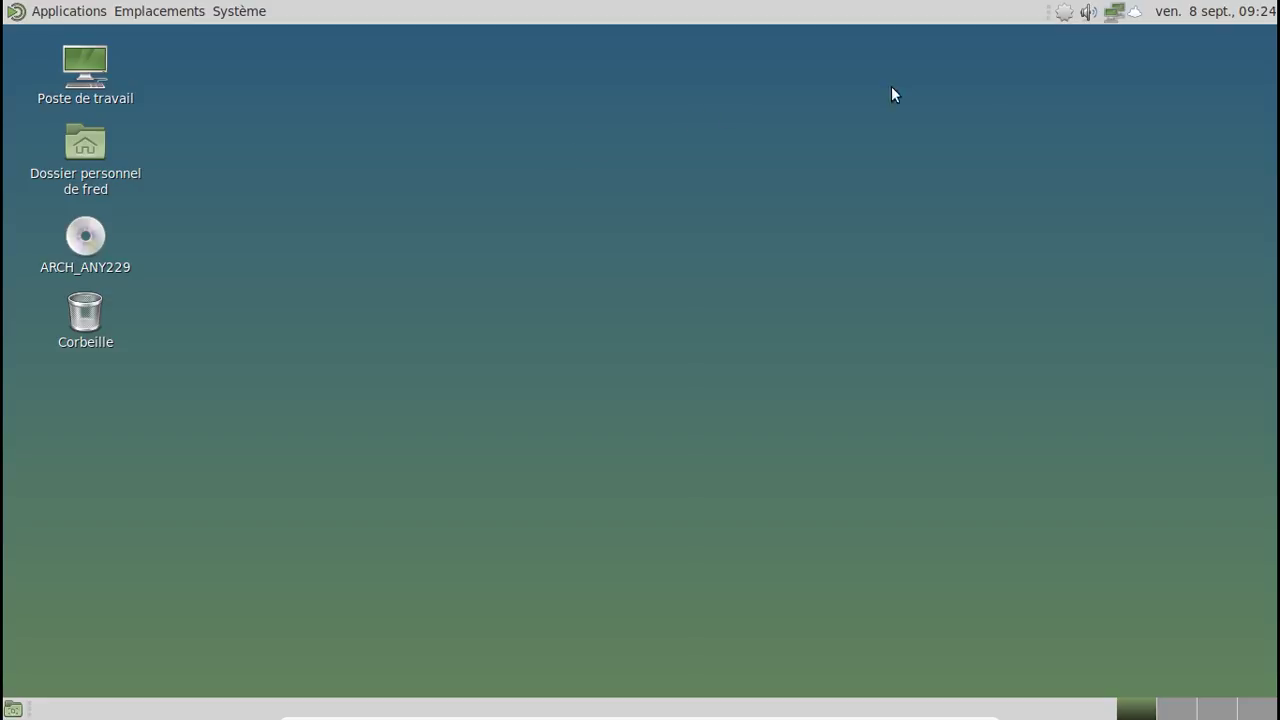
# Open the package manager and remove every duplicate Add/Remove Software launcher from the desktop panel.
pyautogui.rightClick(1065, 14)
pyautogui.click(1080, 37)
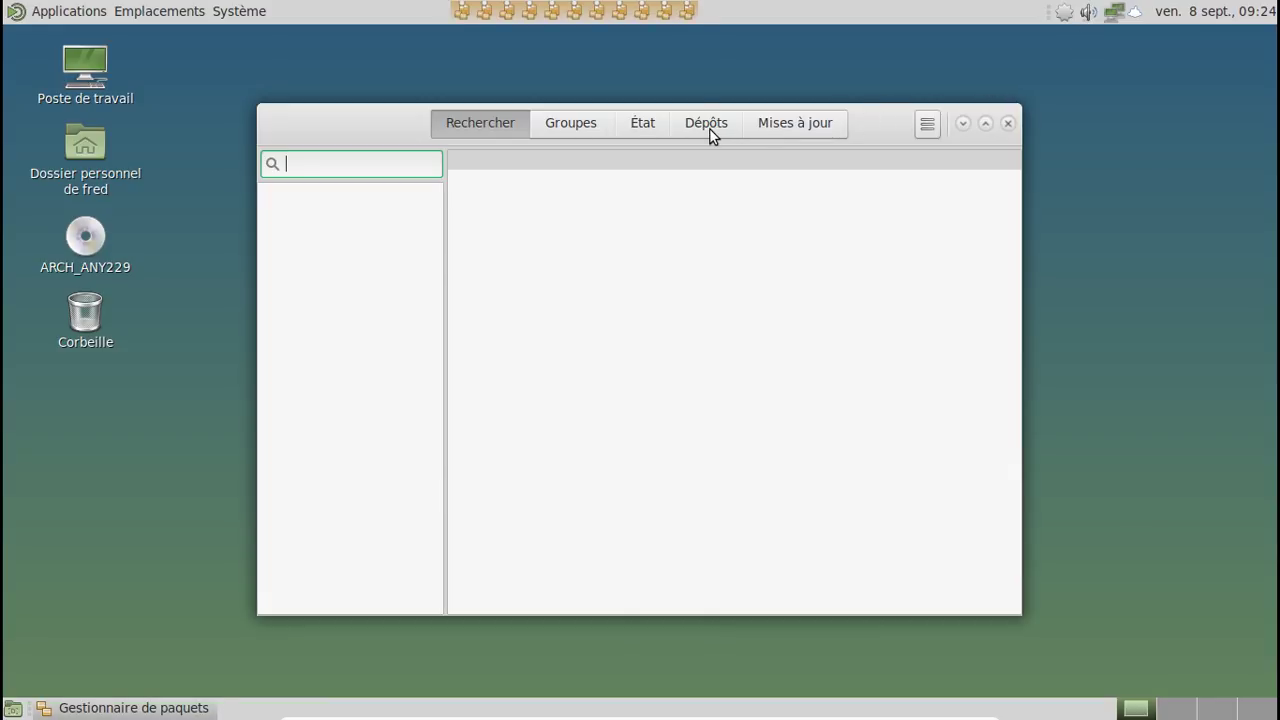
pyautogui.rightClick(689, 14)
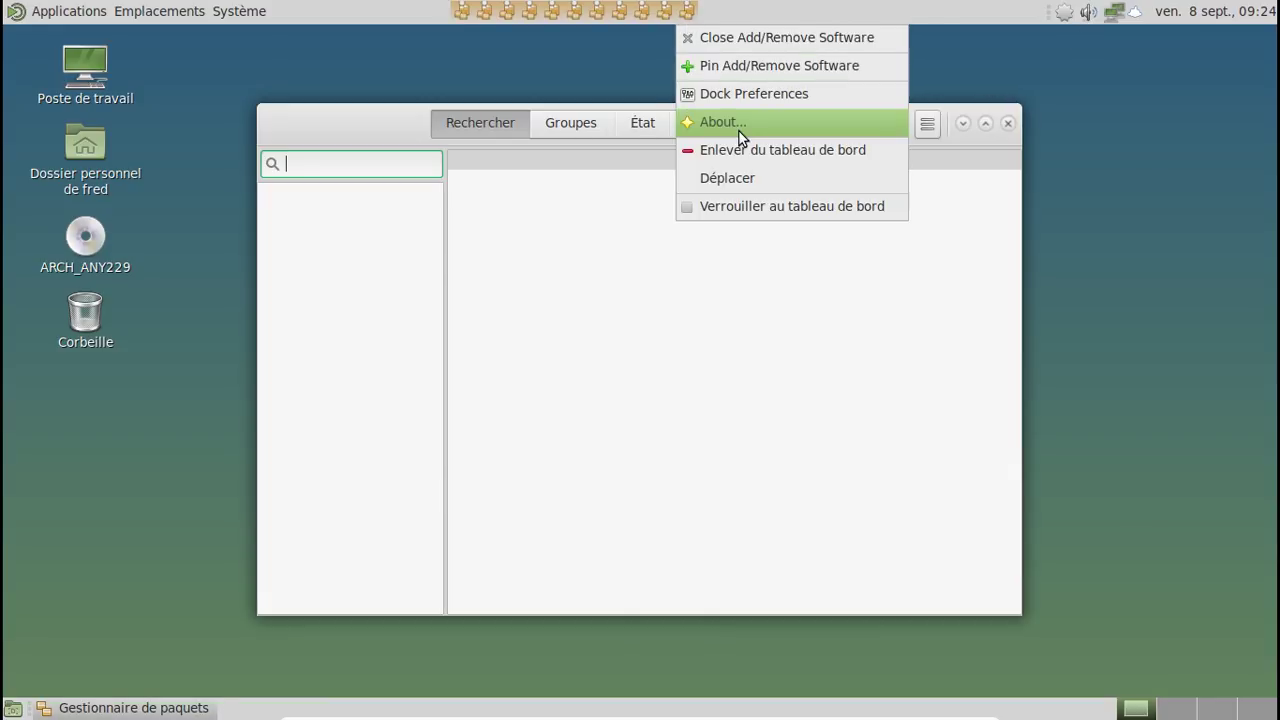
pyautogui.click(734, 155)
pyautogui.rightClick(664, 12)
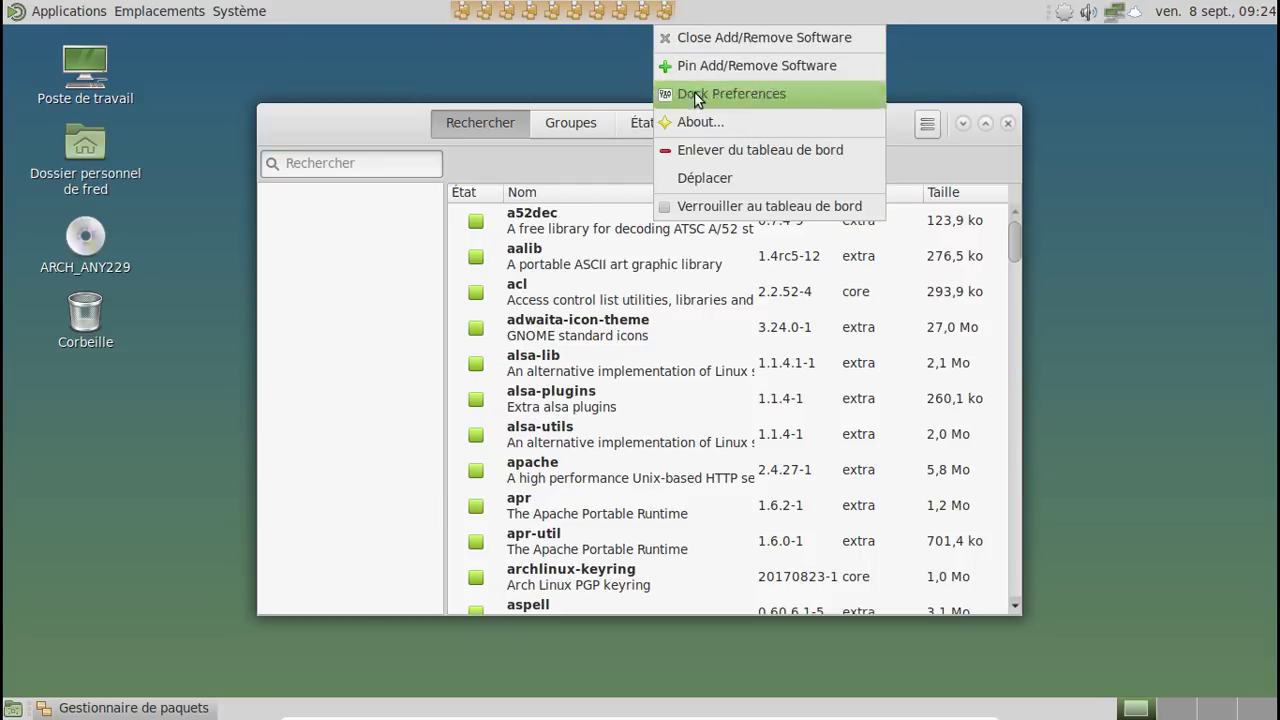
pyautogui.click(688, 152)
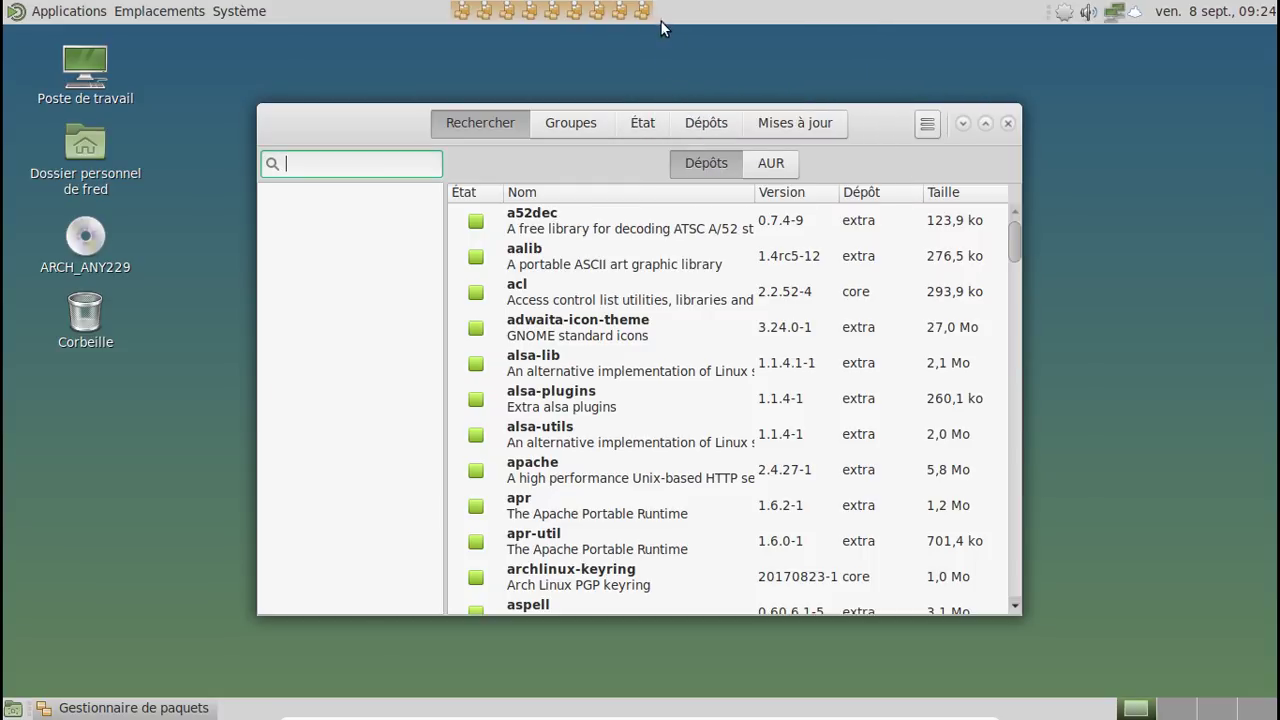
pyautogui.rightClick(643, 14)
pyautogui.click(673, 150)
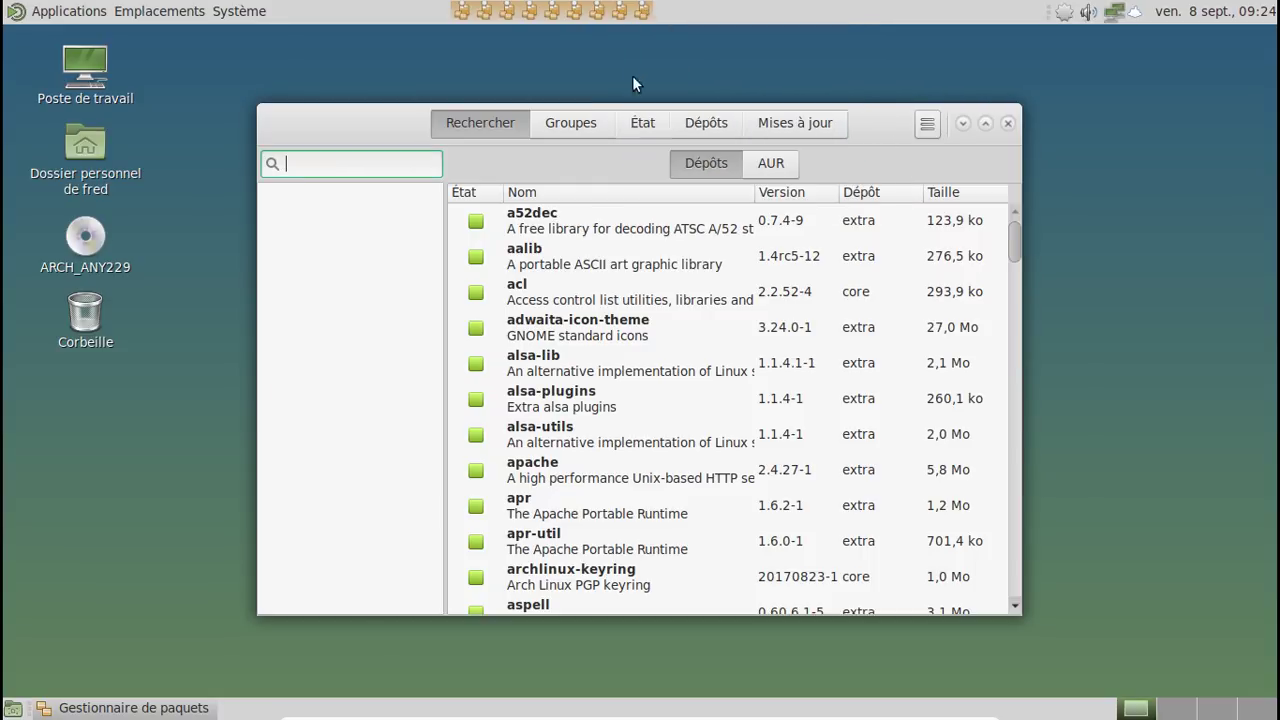
pyautogui.rightClick(621, 12)
pyautogui.click(650, 150)
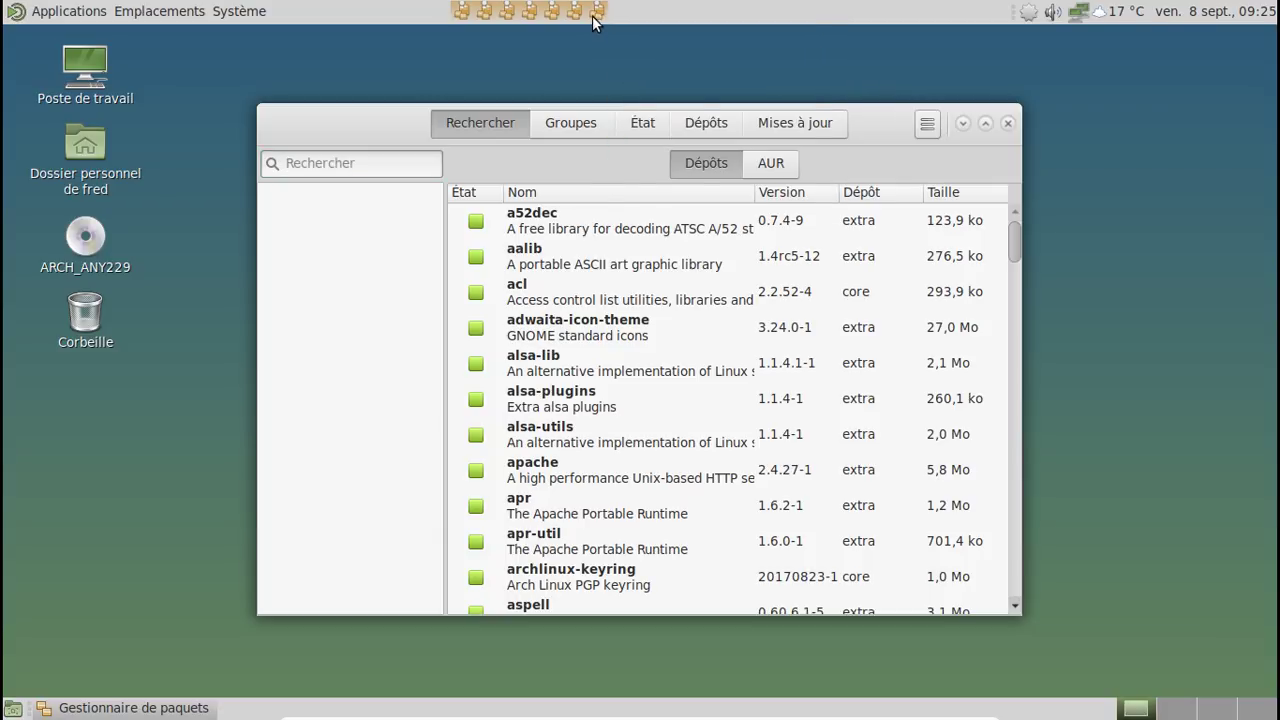
pyautogui.rightClick(592, 16)
pyautogui.click(625, 149)
pyautogui.rightClick(579, 12)
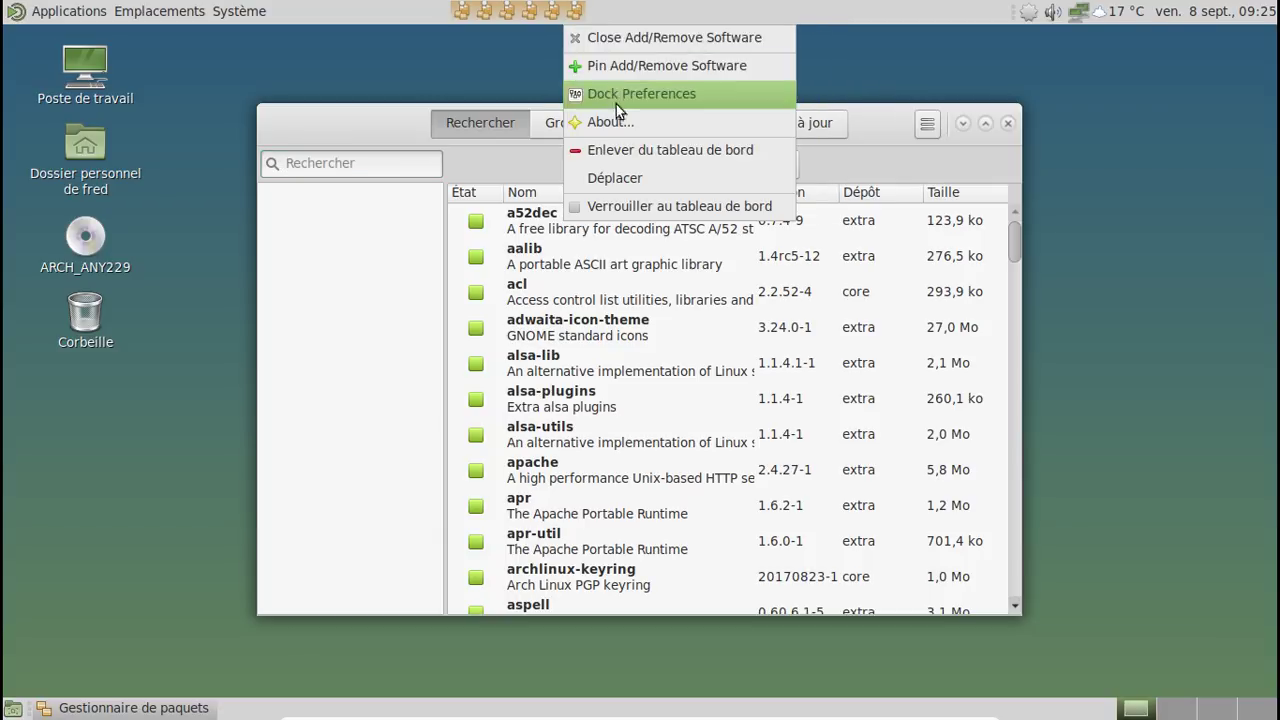
pyautogui.click(628, 150)
pyautogui.rightClick(555, 14)
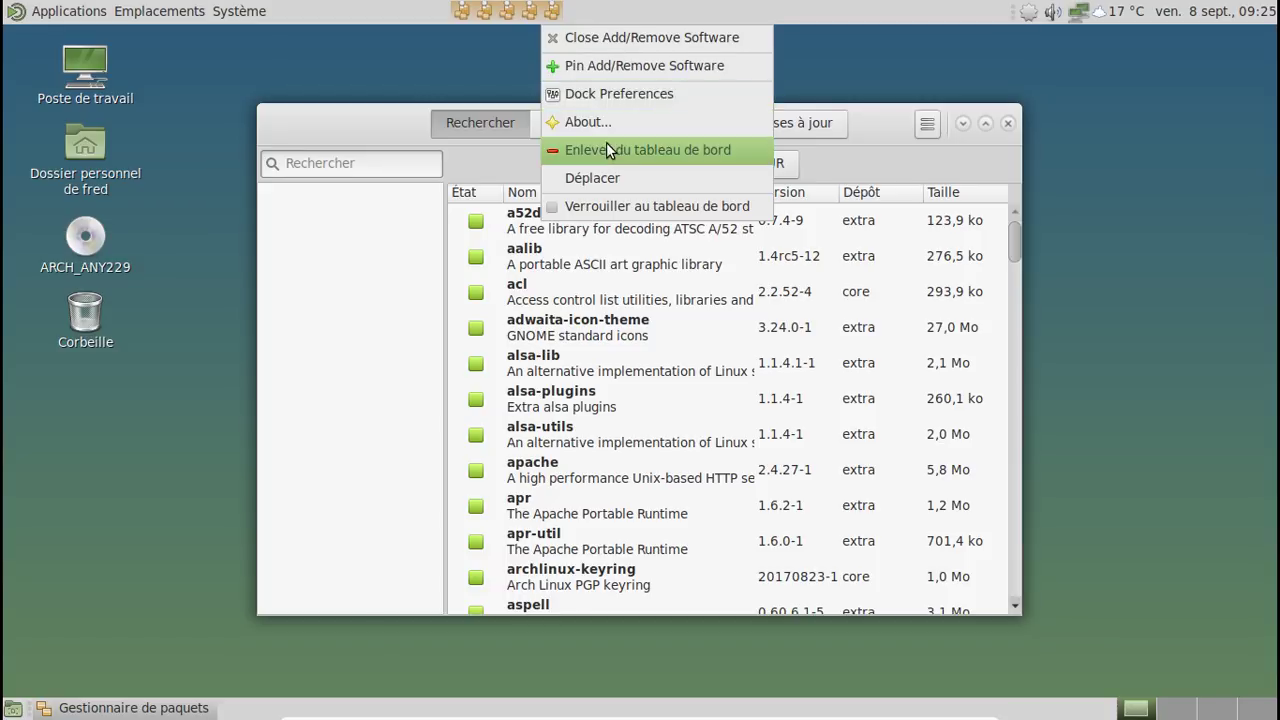
pyautogui.click(607, 149)
pyautogui.rightClick(531, 12)
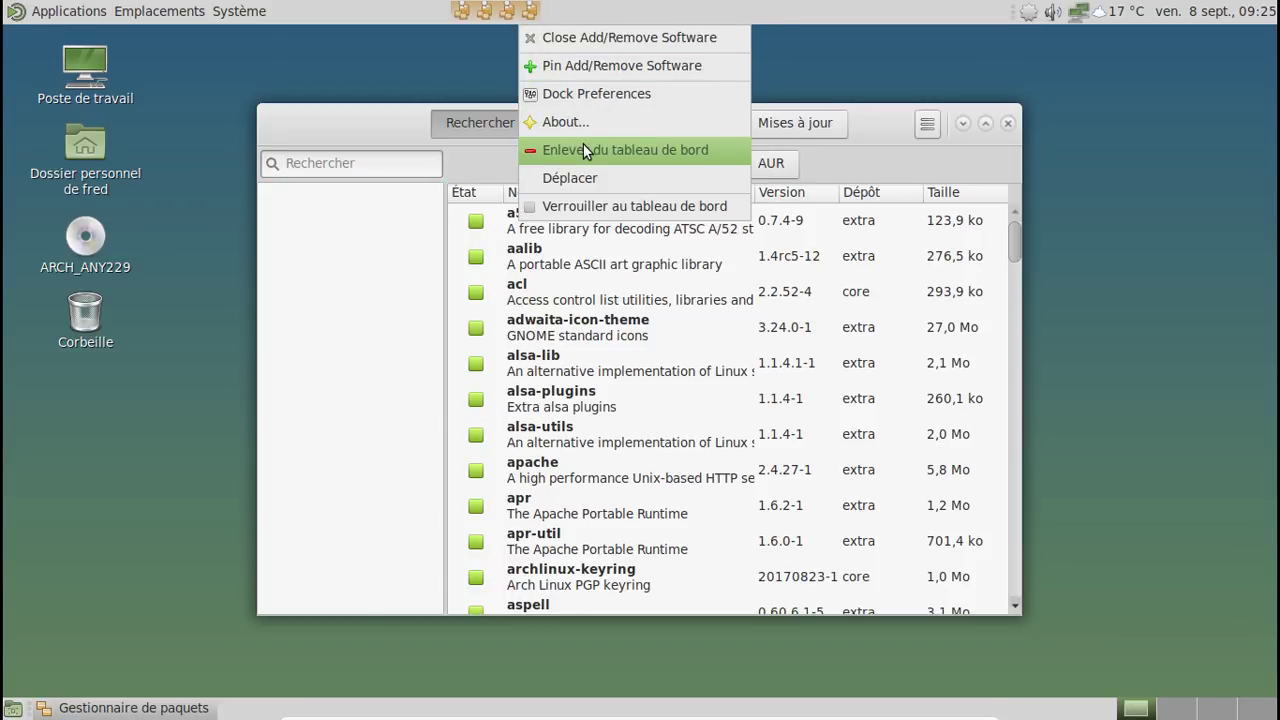
pyautogui.click(583, 148)
pyautogui.rightClick(514, 12)
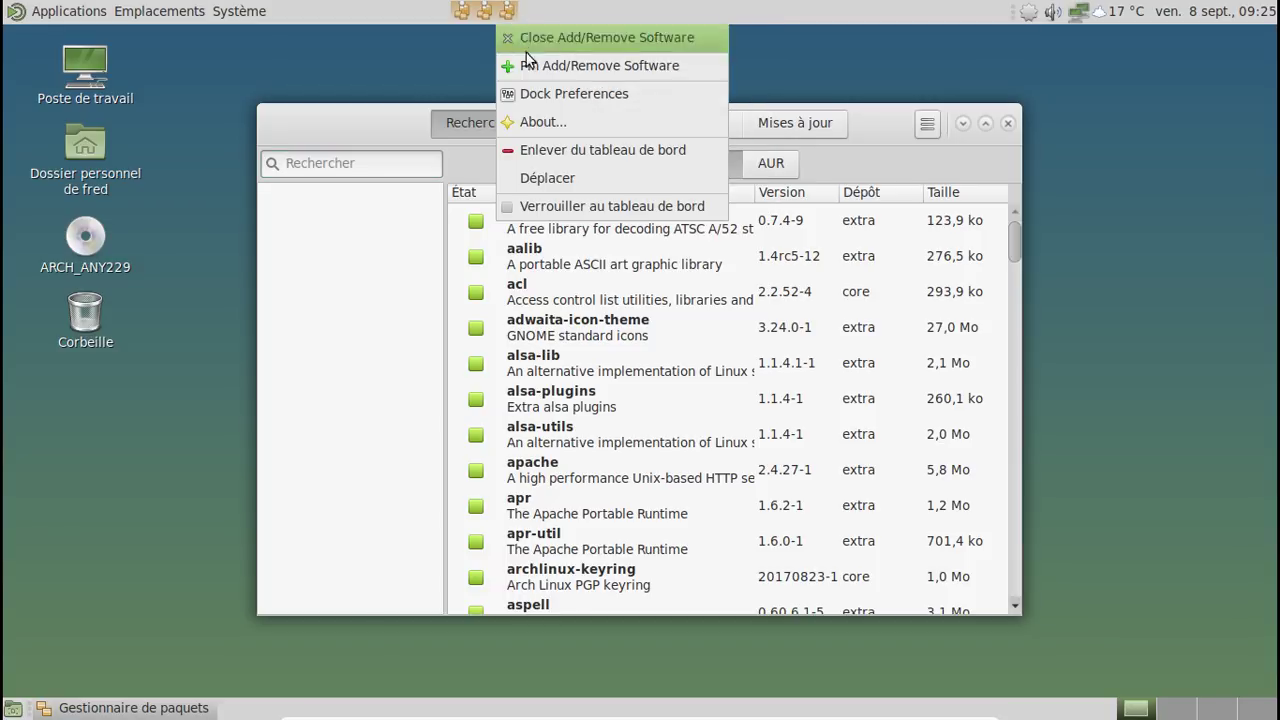
pyautogui.click(562, 149)
pyautogui.rightClick(491, 10)
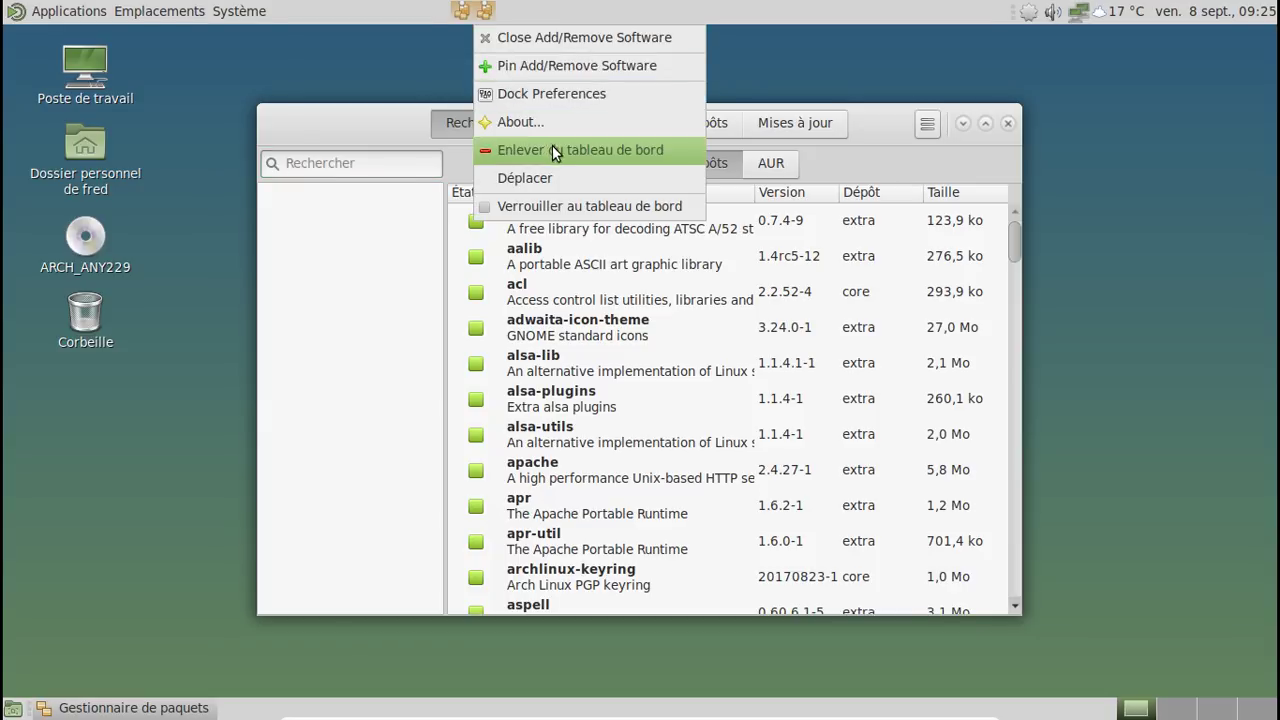
pyautogui.click(552, 149)
pyautogui.rightClick(468, 10)
pyautogui.click(528, 143)
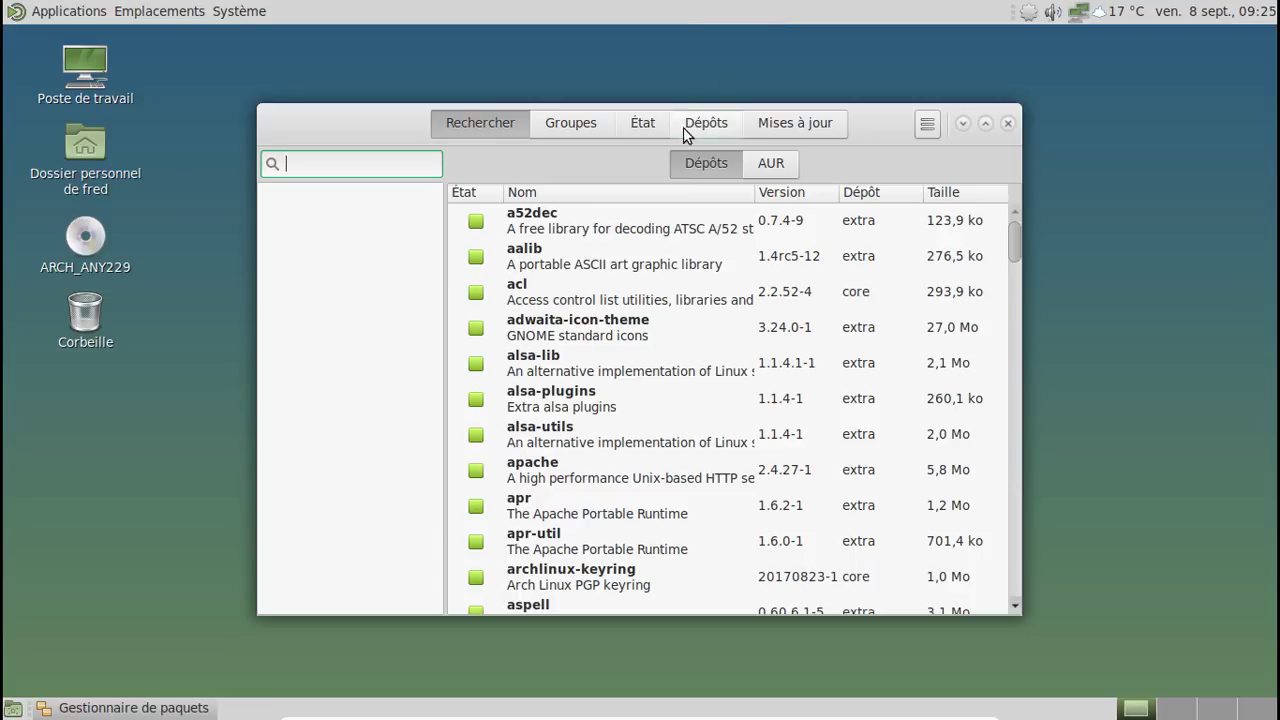
# List the foreign installed packages, search the AUR for mate-tweak, and close the package manager.
pyautogui.click(646, 121)
pyautogui.click(334, 220)
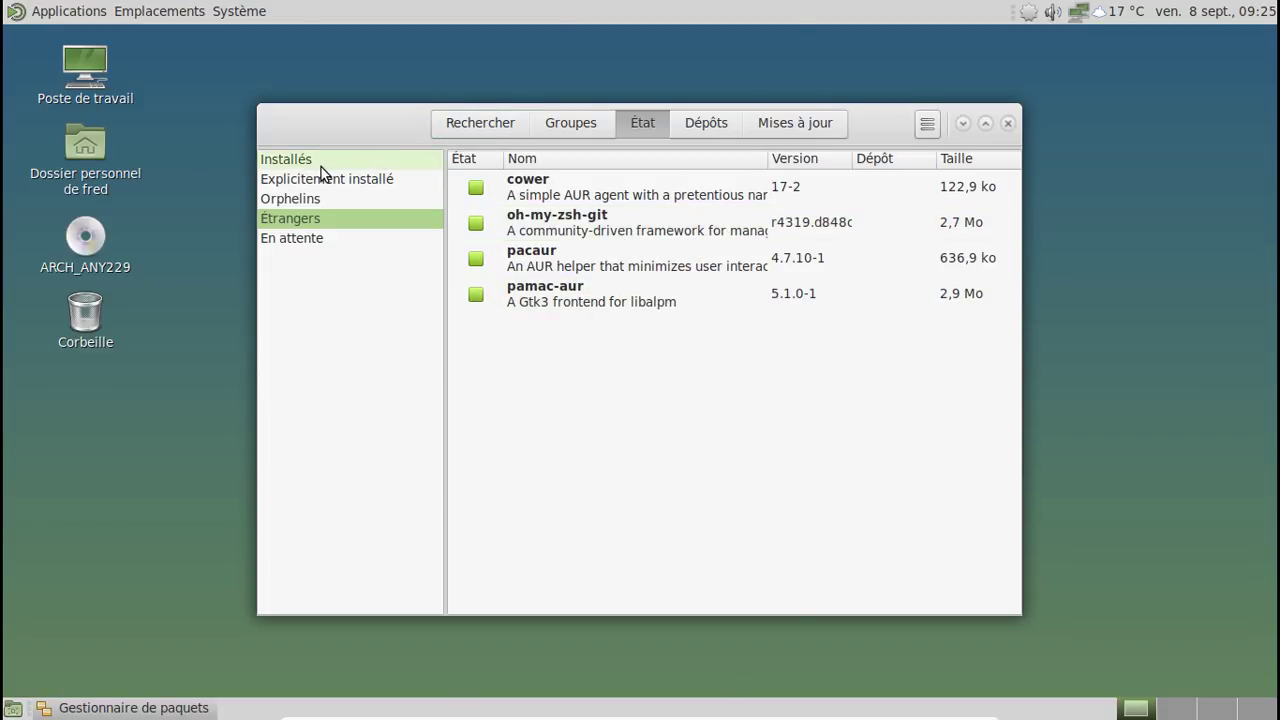
pyautogui.click(451, 126)
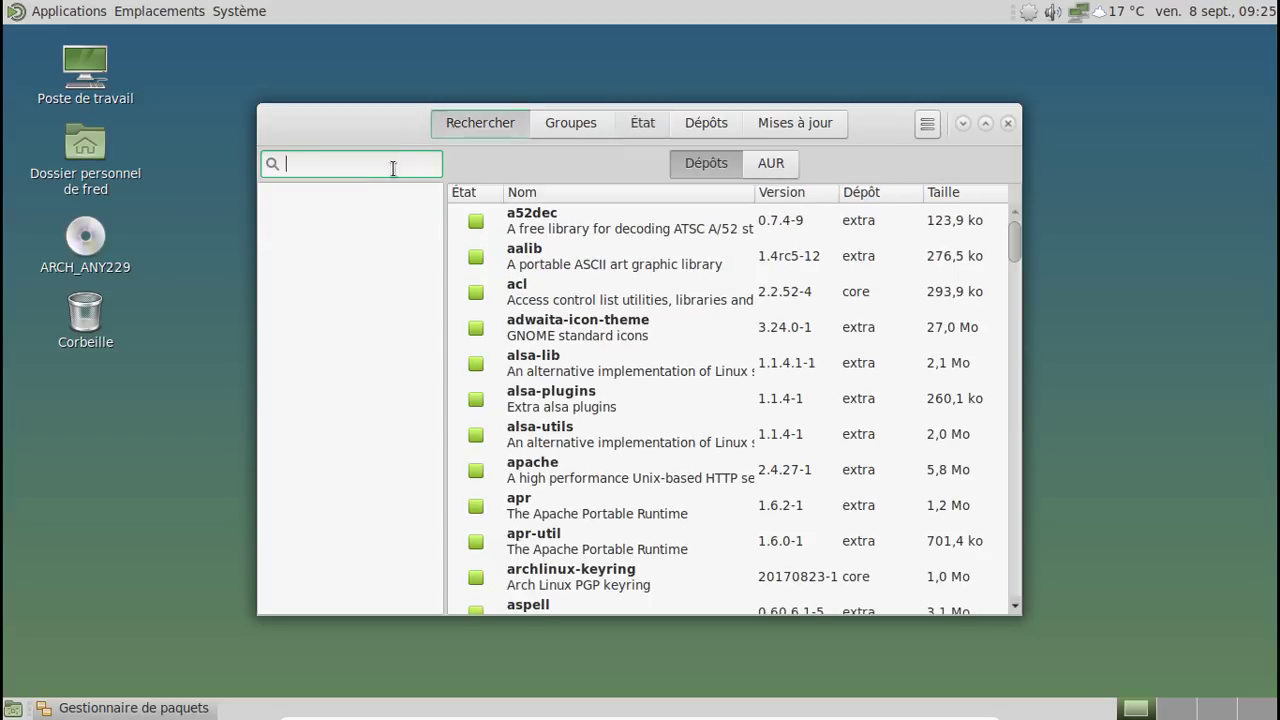
pyautogui.write('mate-tweak')
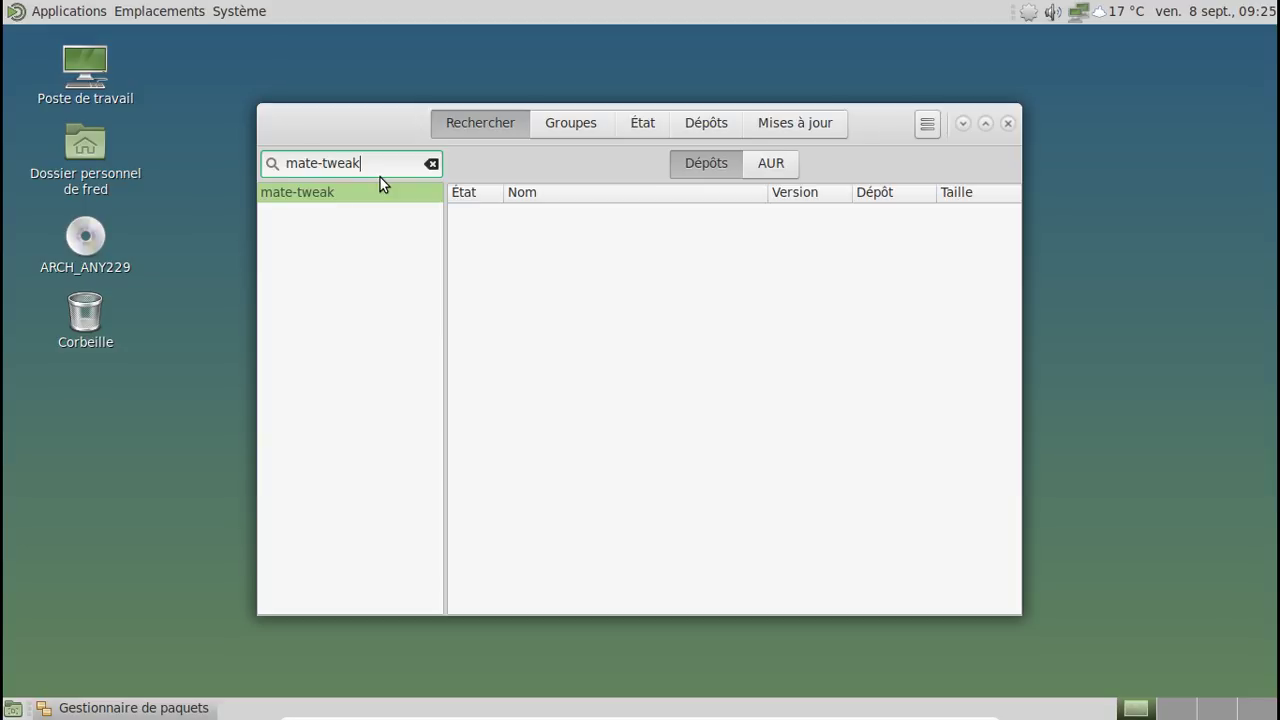
pyautogui.click(758, 164)
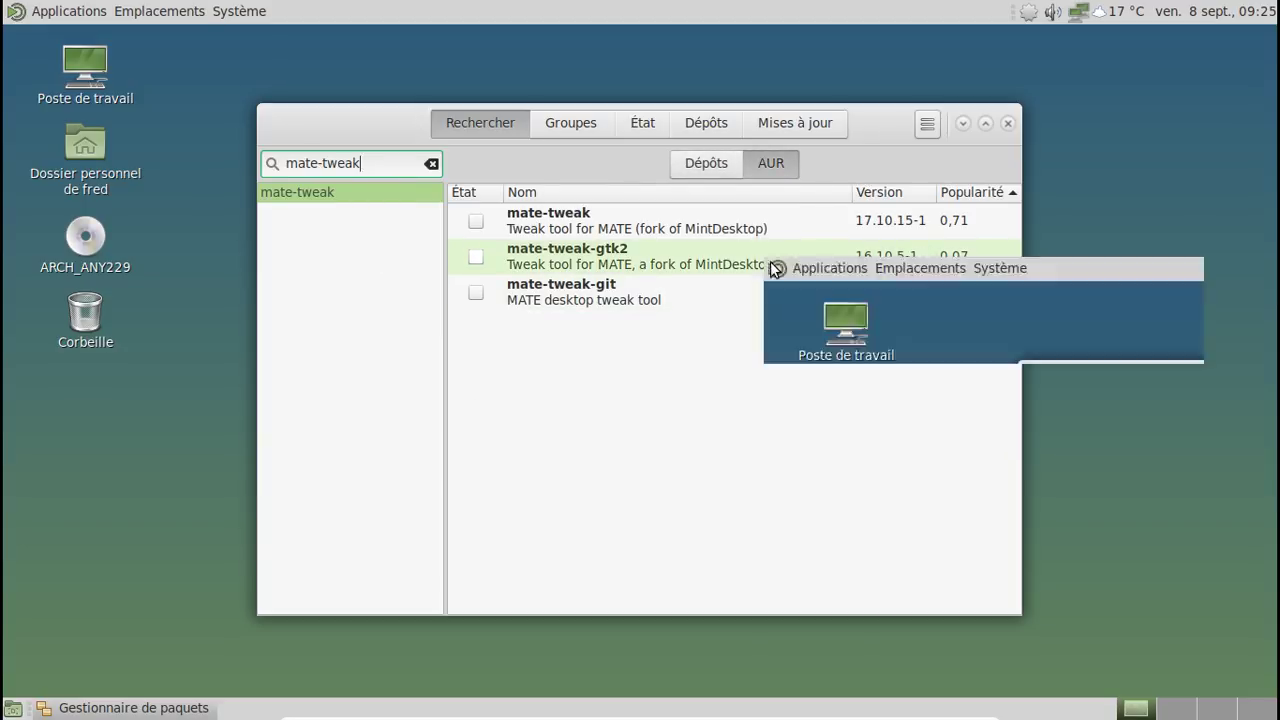
pyautogui.click(1006, 125)
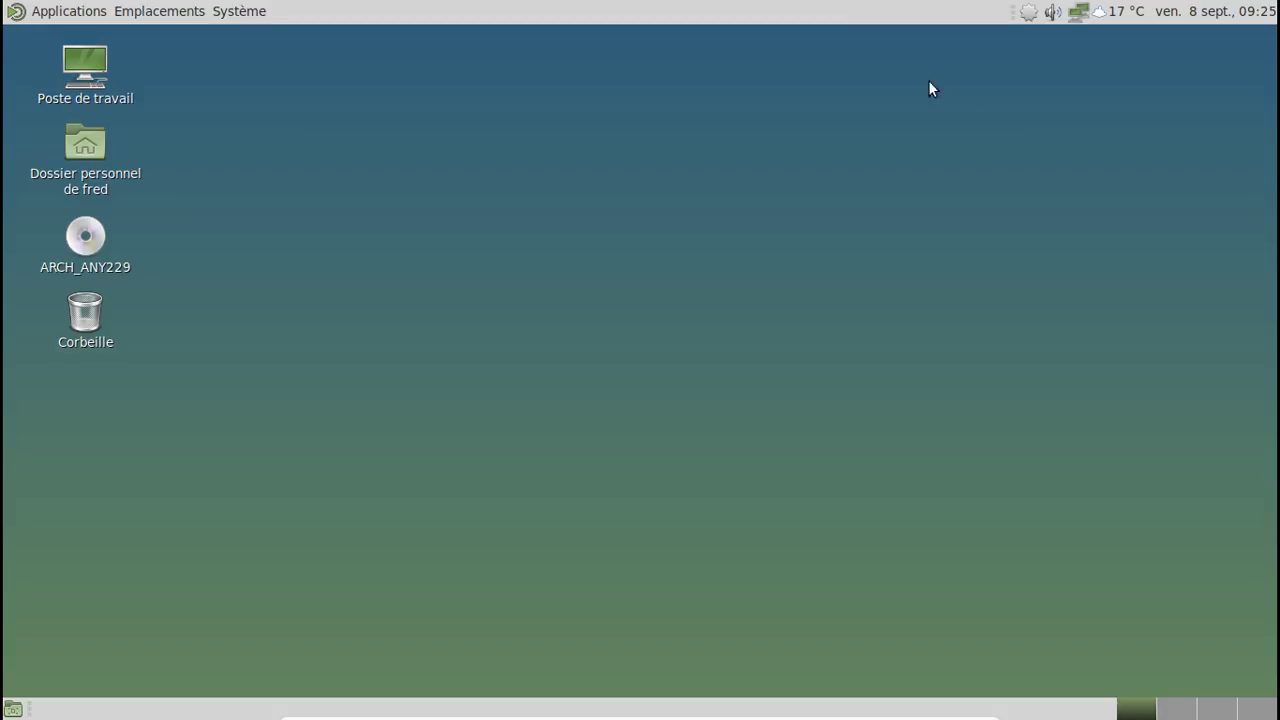
# Show the clock's calendar and locations, and hide them again.
pyautogui.click(1260, 13)
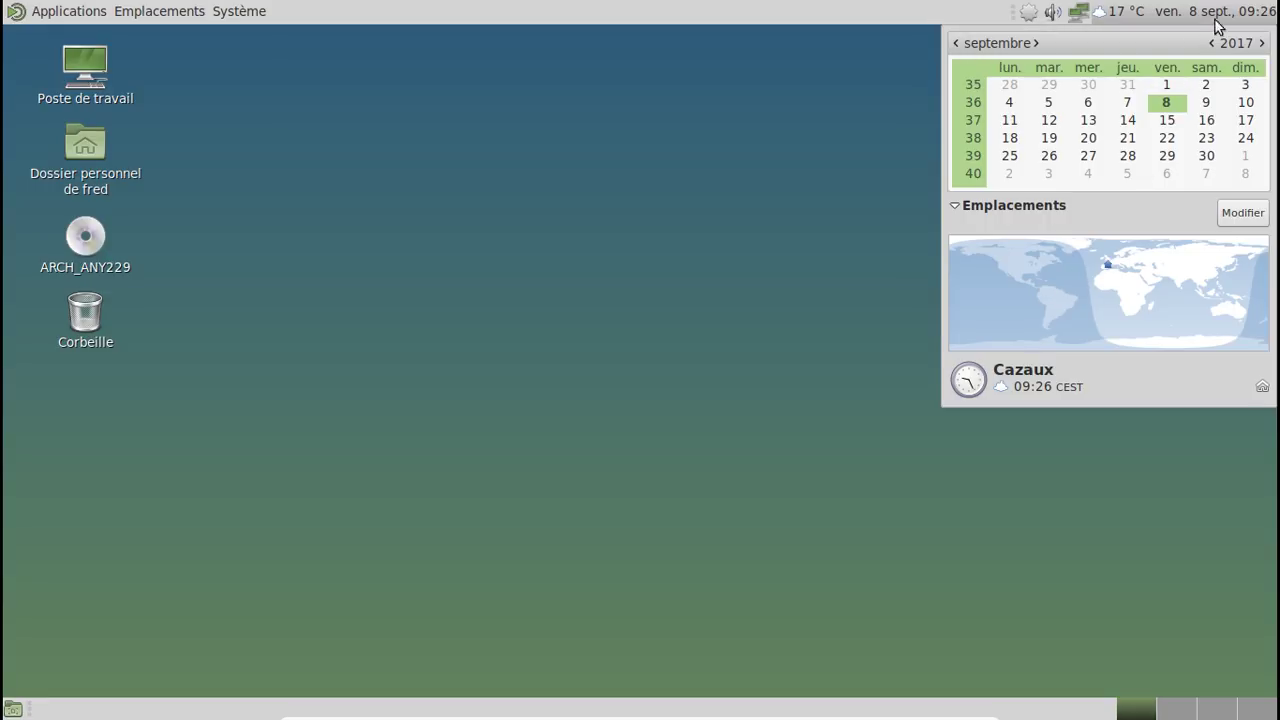
pyautogui.click(1222, 13)
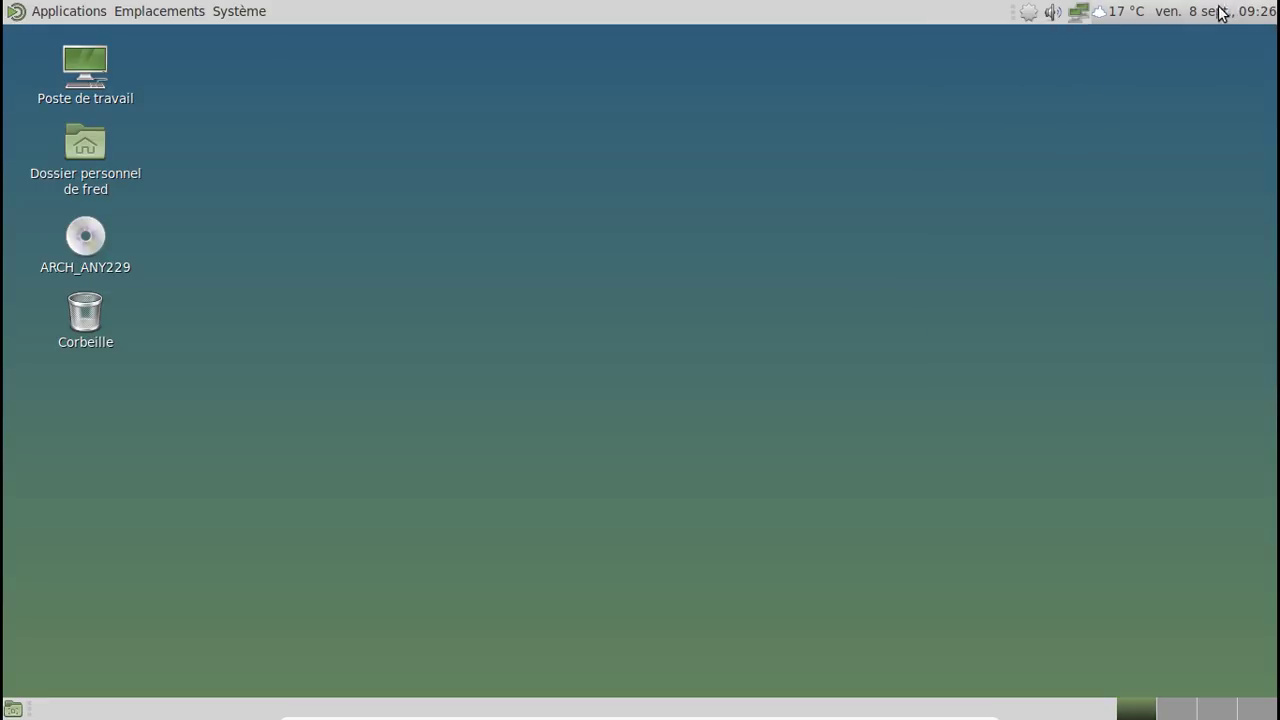
# Open the appearance preferences from the control centre and set the Jupiter slideshow as the desktop background.
pyautogui.click(249, 11)
pyautogui.click(261, 97)
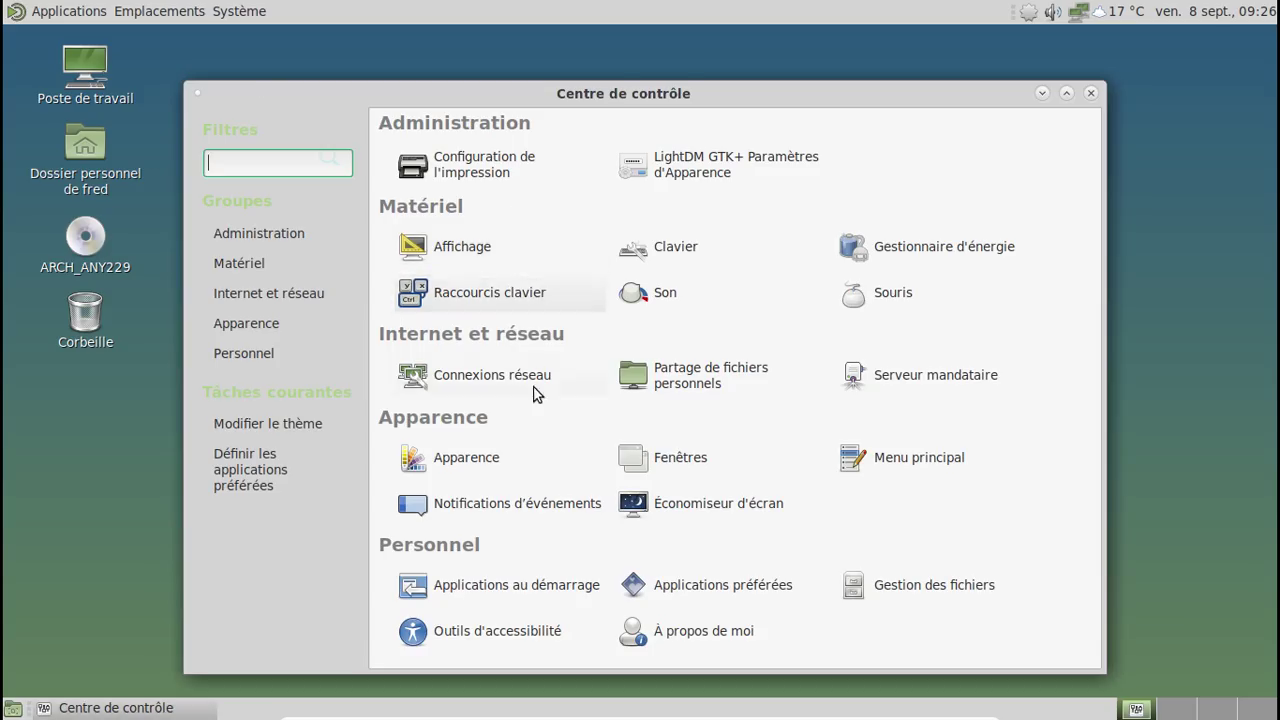
pyautogui.click(527, 468)
pyautogui.click(425, 138)
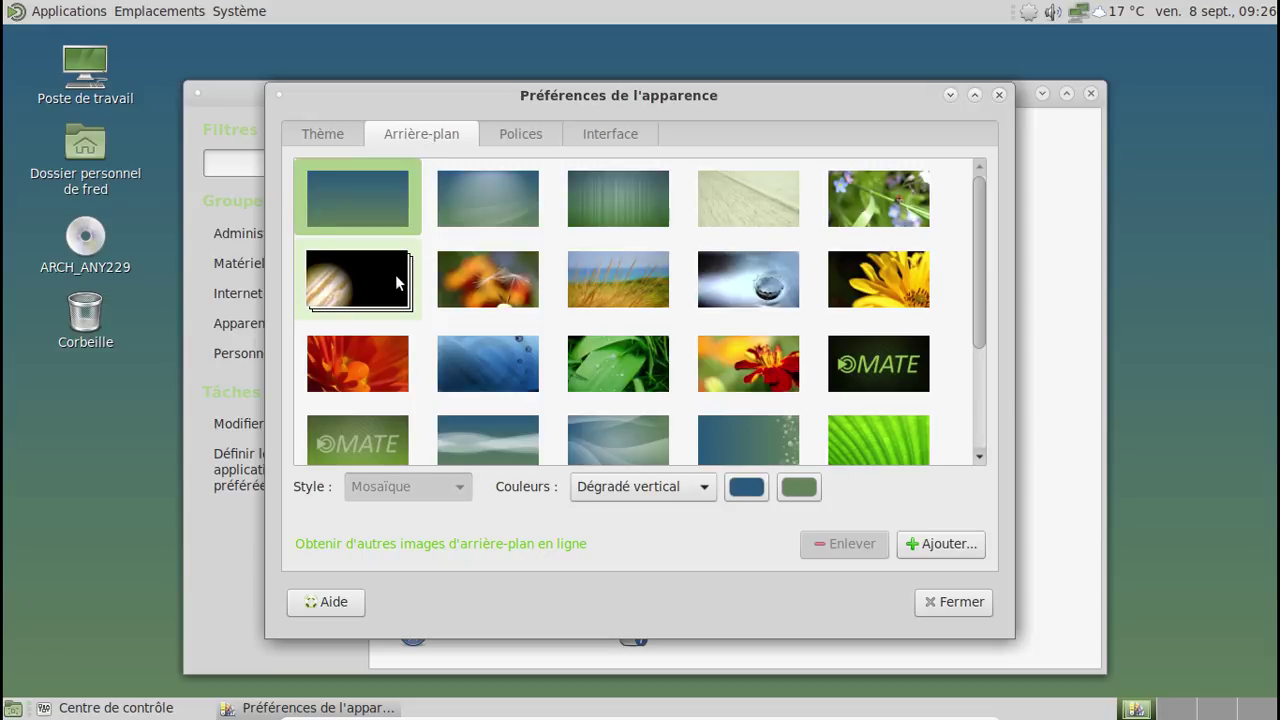
pyautogui.click(393, 276)
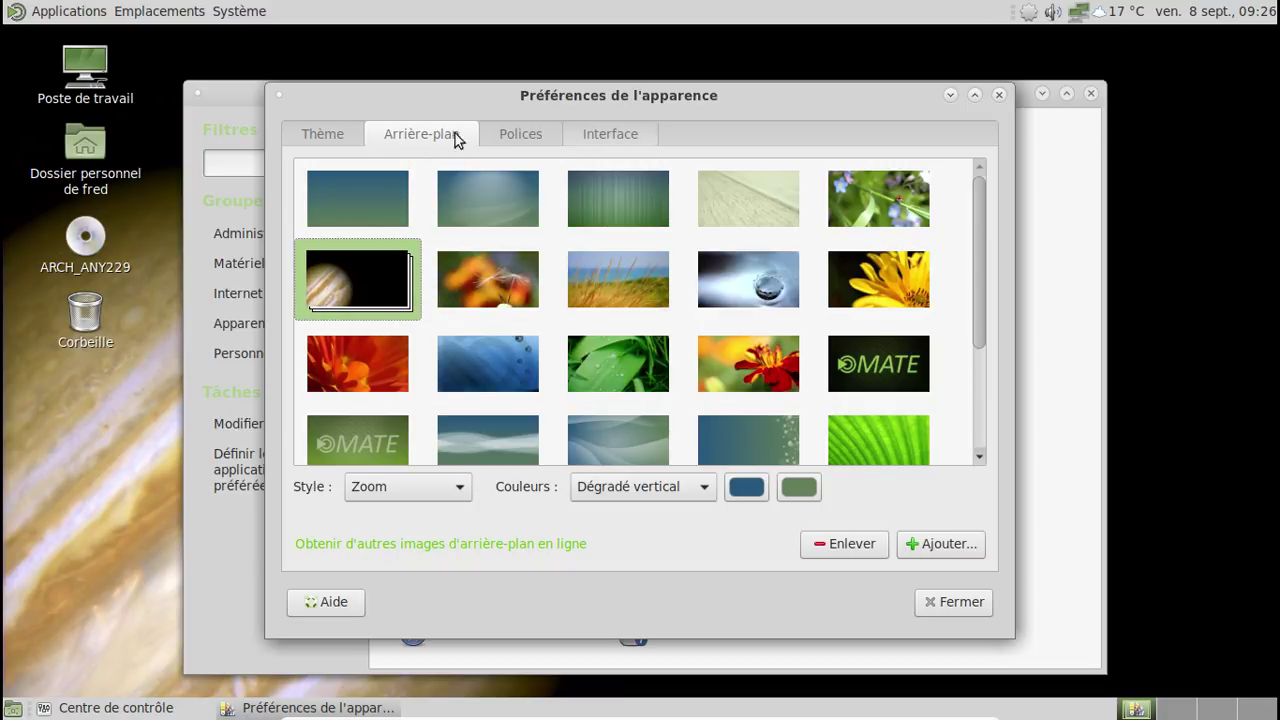
# Apply the BlackMATE theme and customize it with the MATE-Faenza-Dark icon set.
pyautogui.click(323, 133)
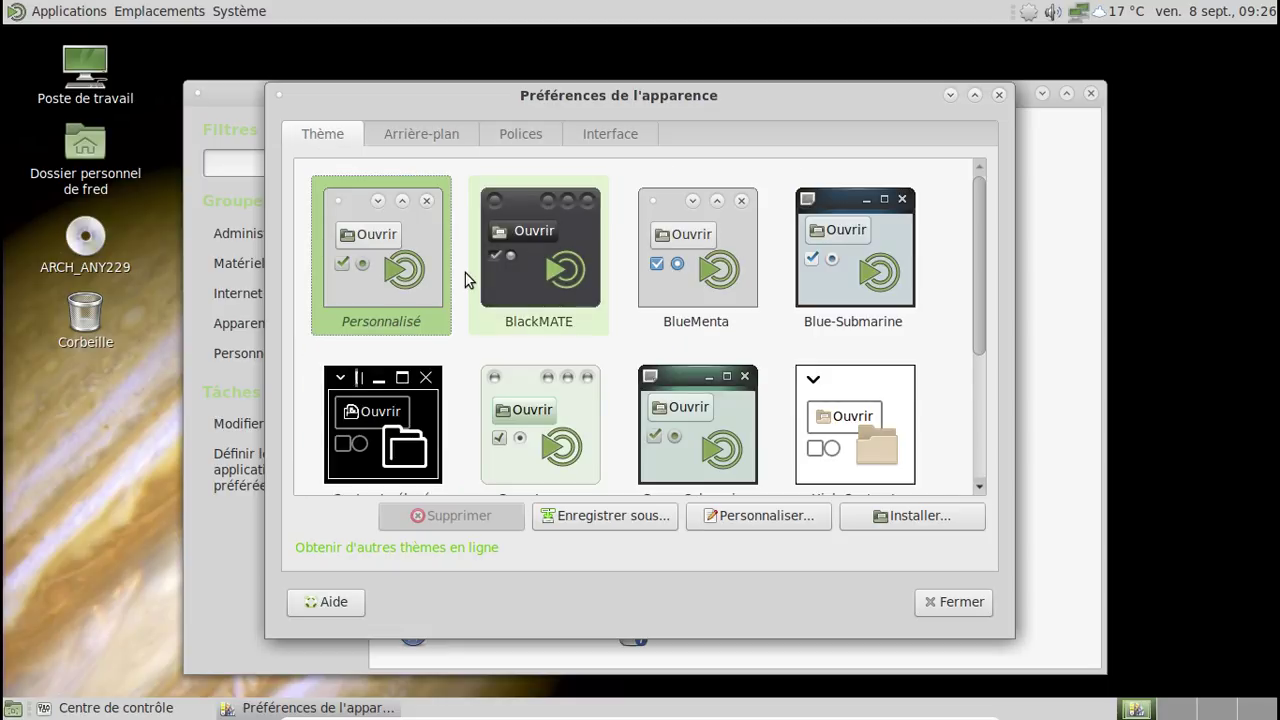
pyautogui.click(537, 265)
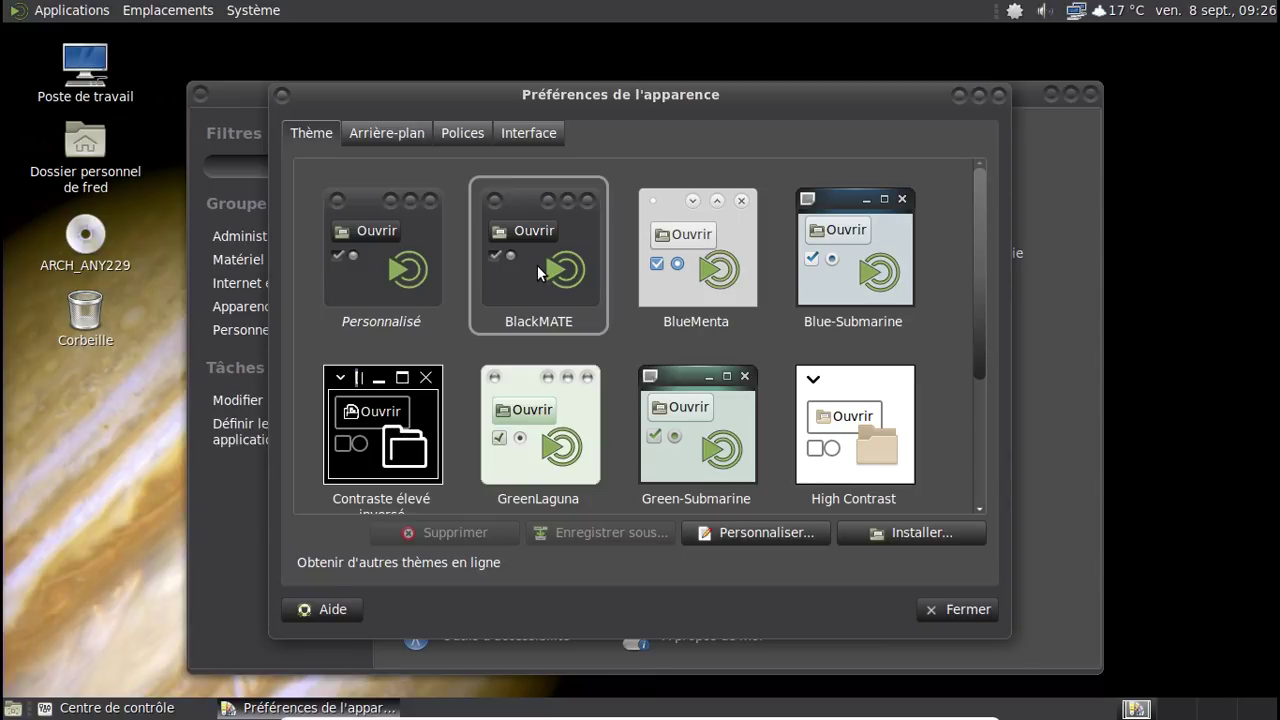
pyautogui.click(729, 533)
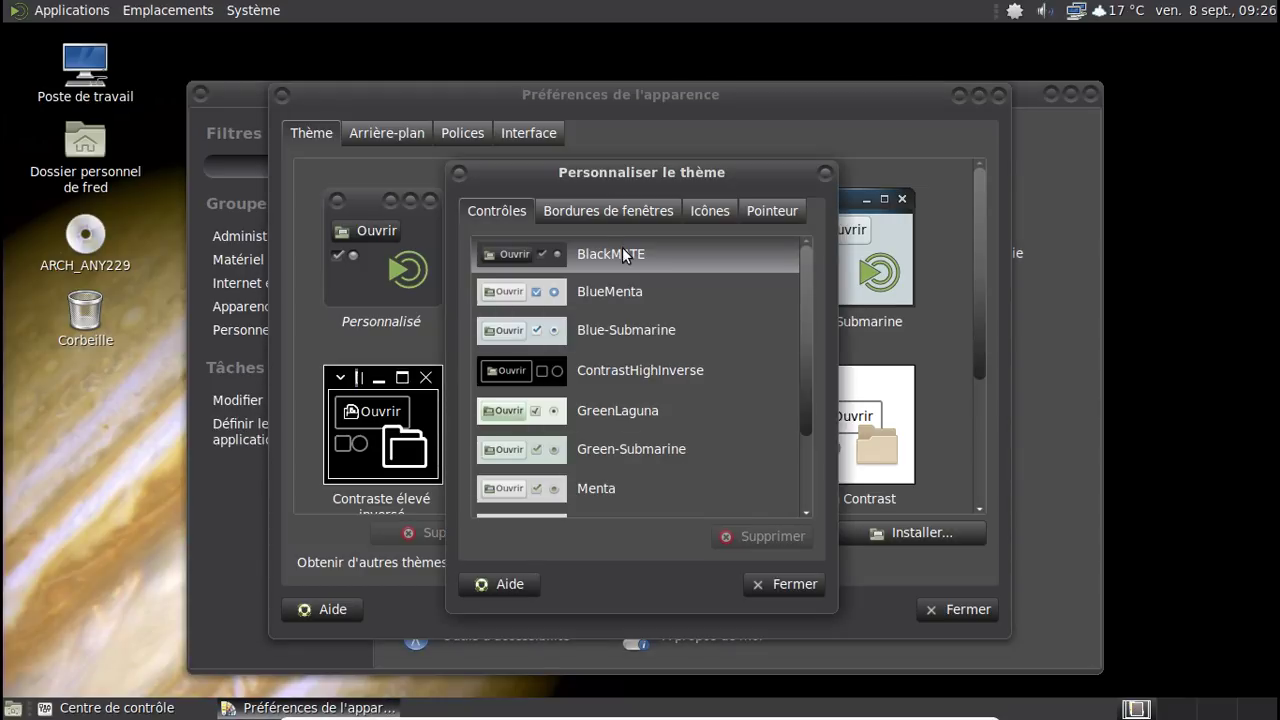
pyautogui.click(700, 213)
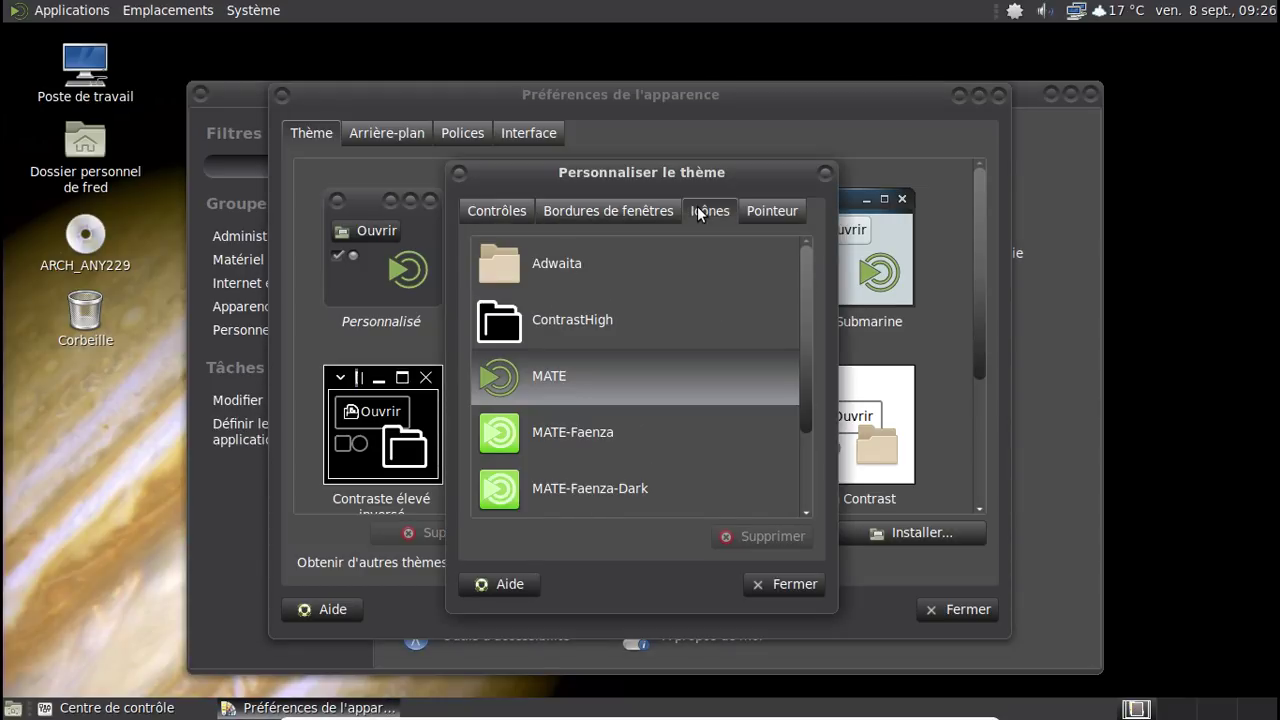
pyautogui.scroll(-2, 632, 422)
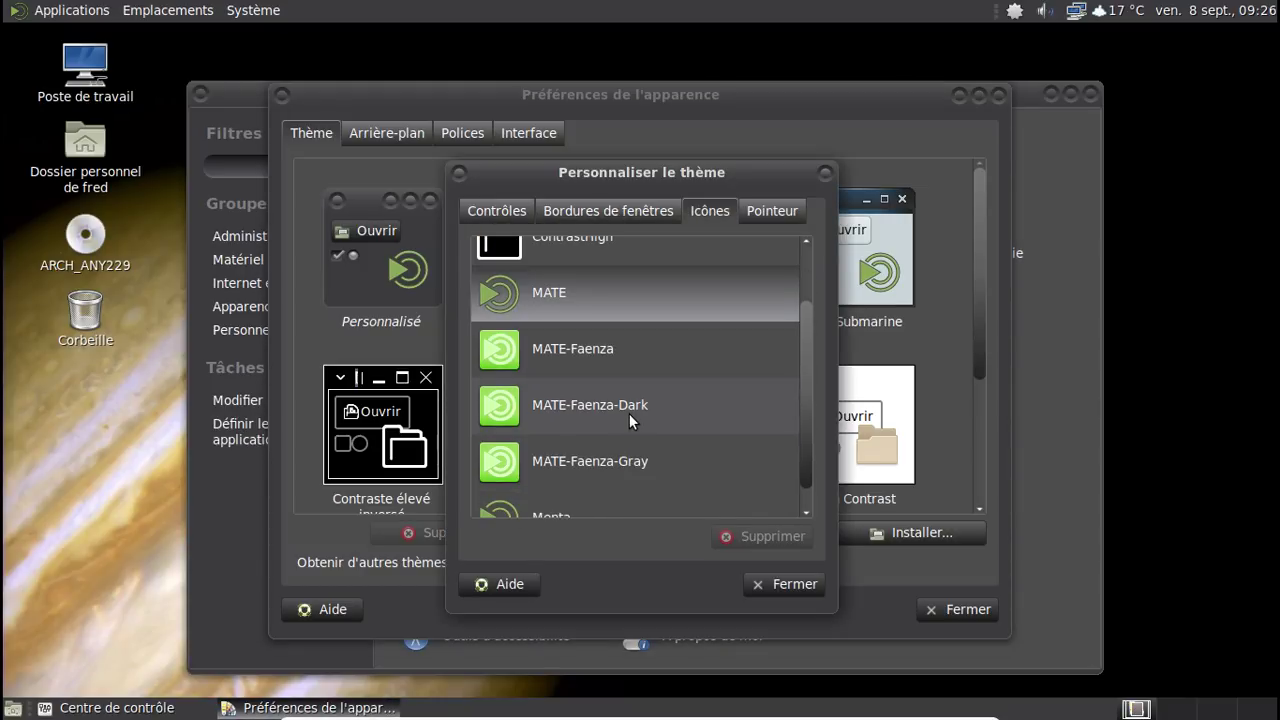
pyautogui.click(638, 410)
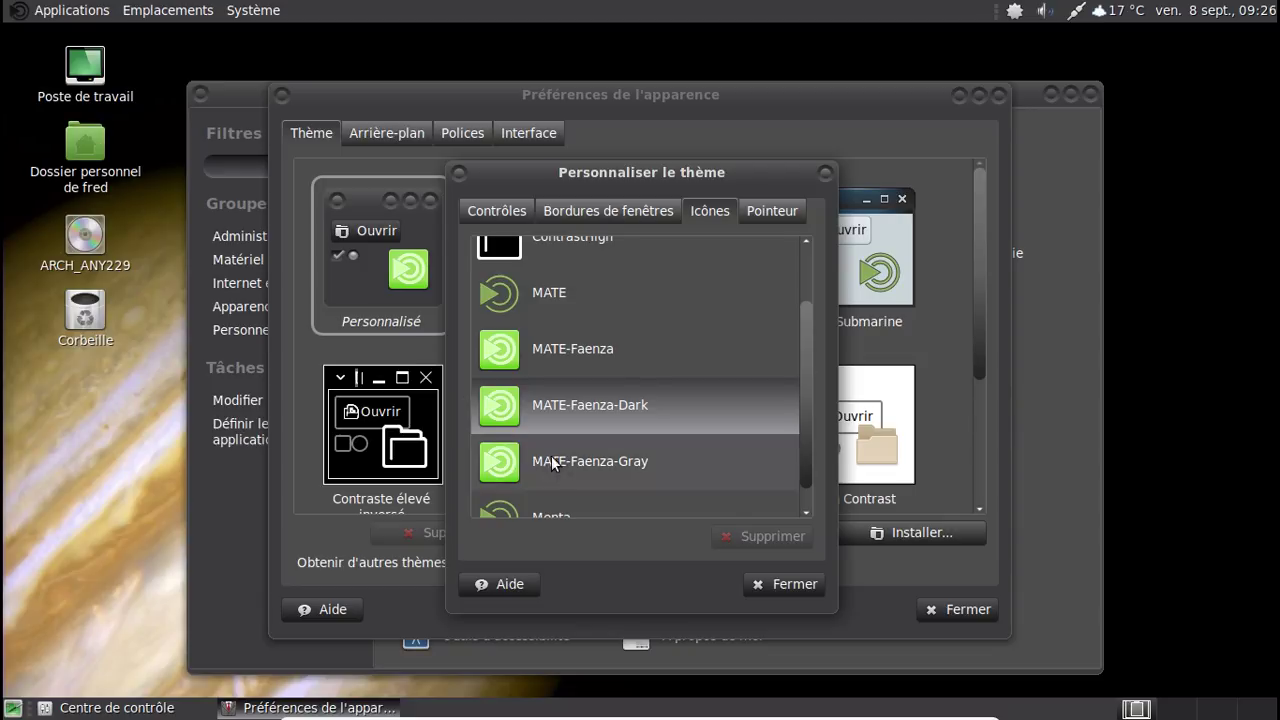
# Open the personal home folder to examine the folder icons, and close it.
pyautogui.click(97, 157)
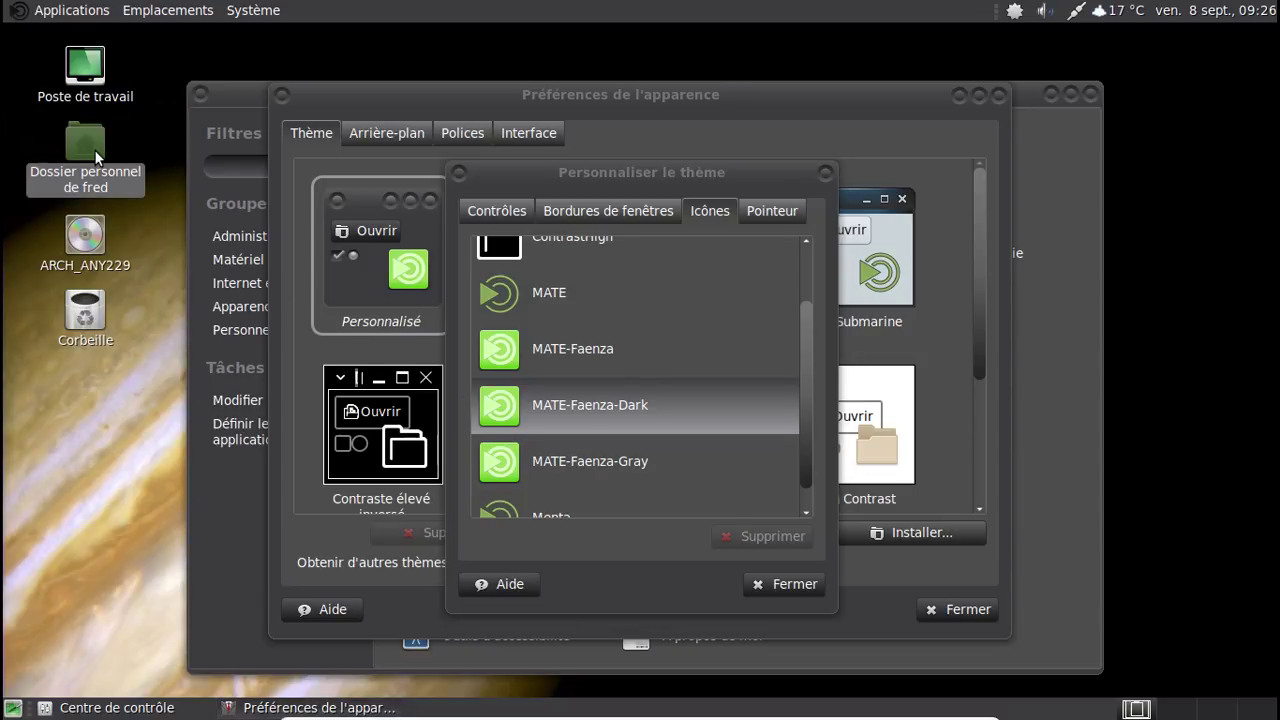
pyautogui.doubleClick(97, 157)
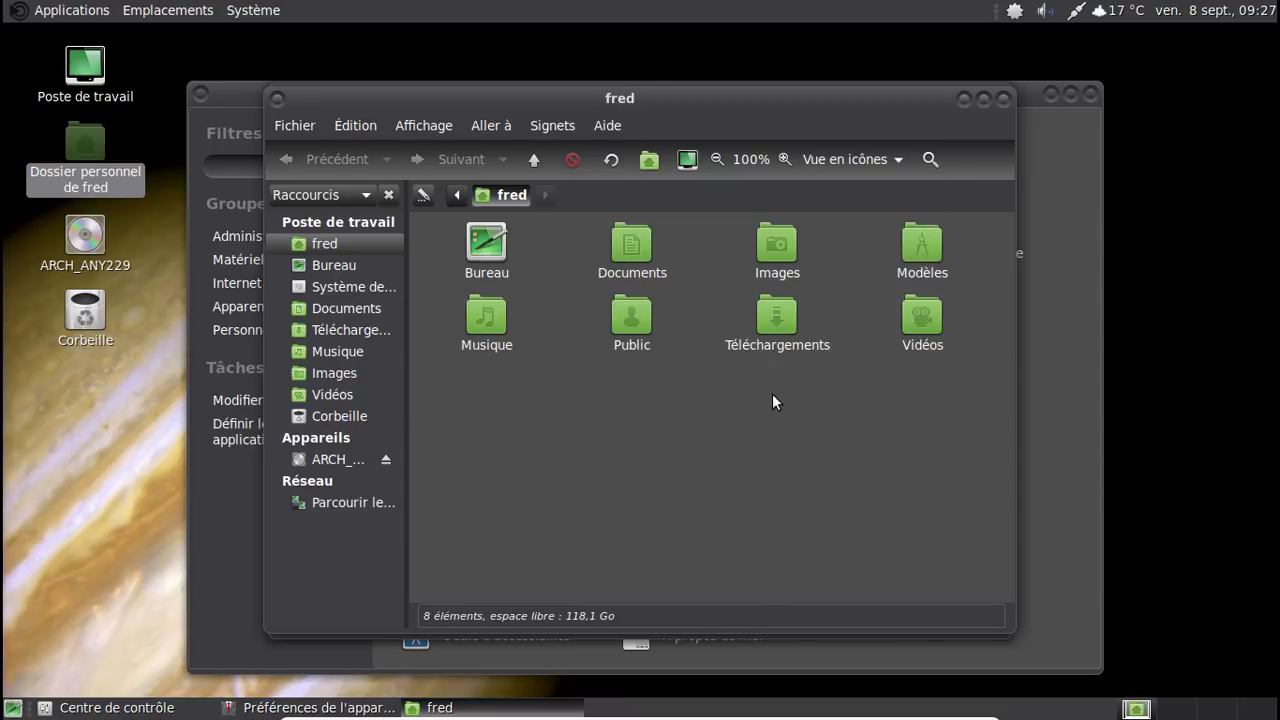
pyautogui.click(1008, 99)
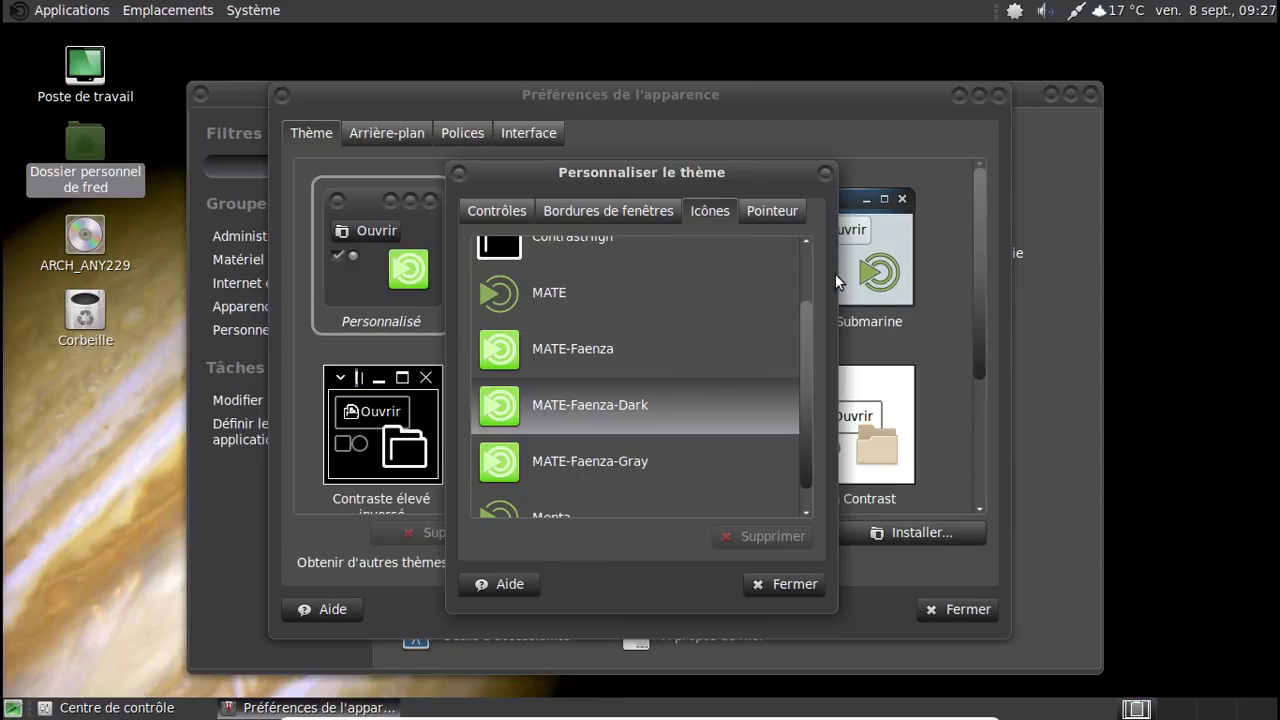
# Switch the theme's icon set to MATE-Faenza-Gray and check the folder icons in the personal home folder.
pyautogui.click(632, 452)
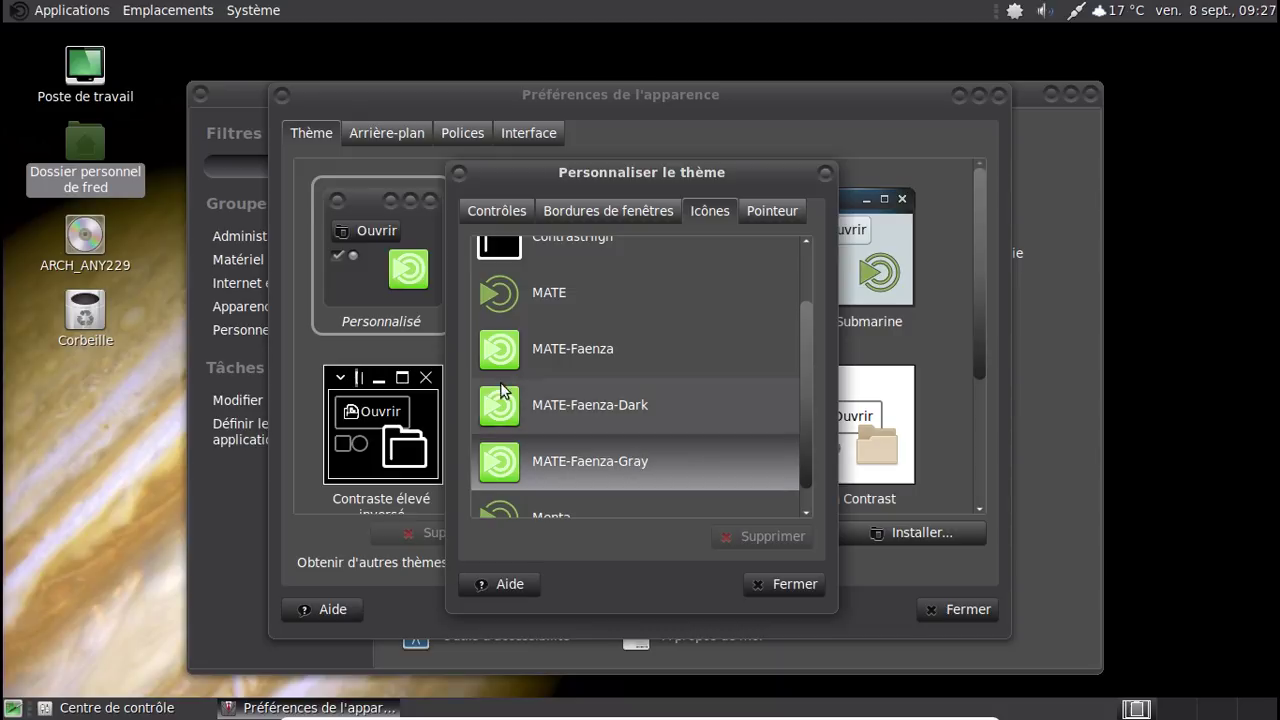
pyautogui.click(80, 147)
pyautogui.doubleClick(80, 147)
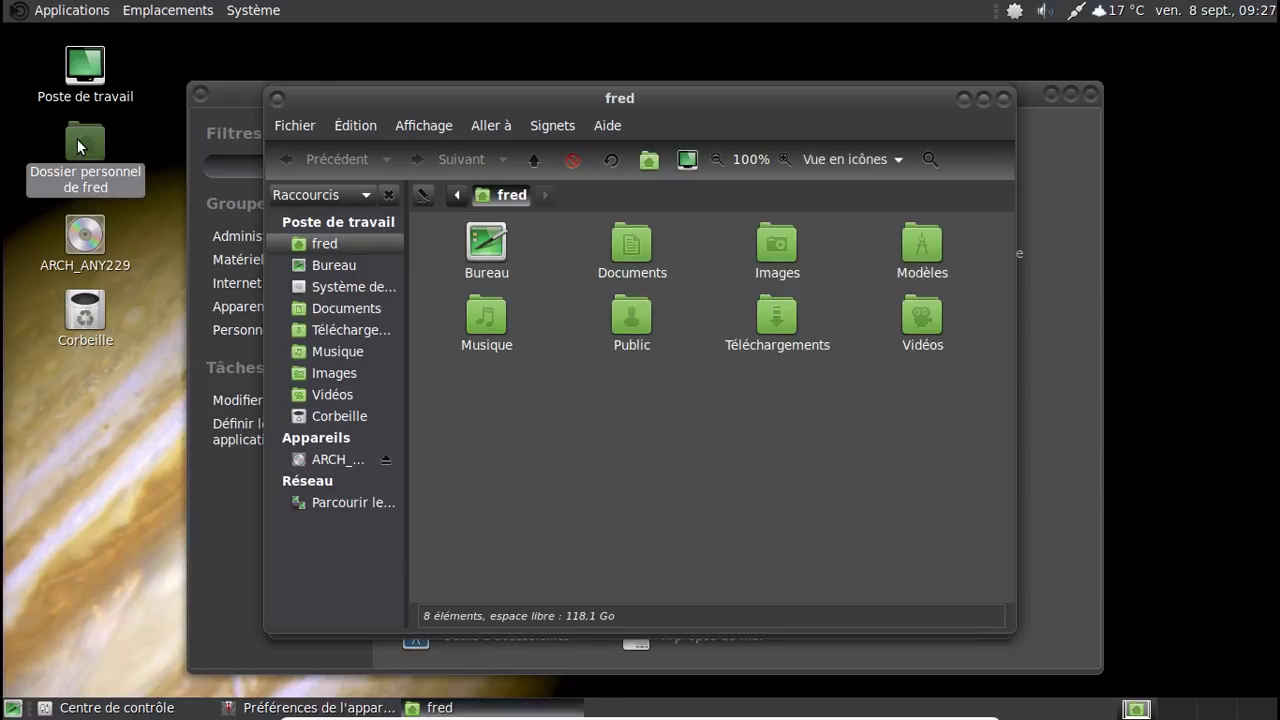
pyautogui.click(1002, 101)
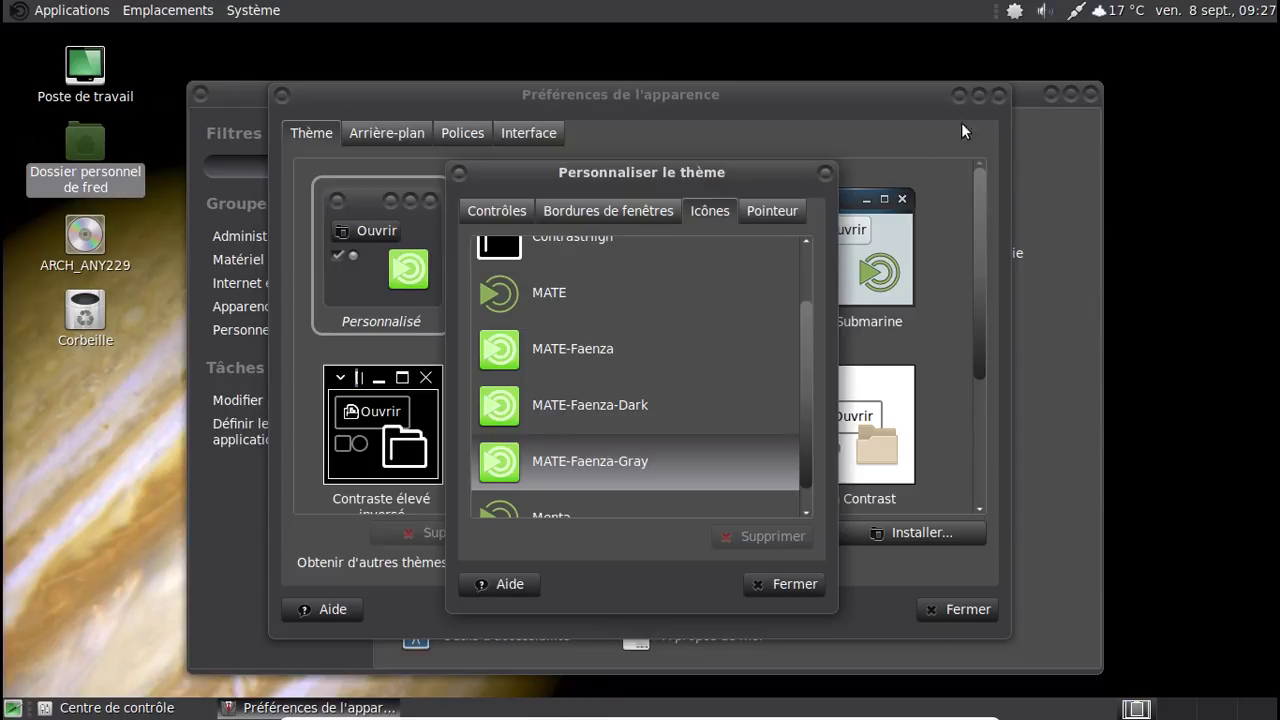
# Choose the Adwaita pointer for the theme, and close the appearance preferences and the control centre.
pyautogui.click(761, 209)
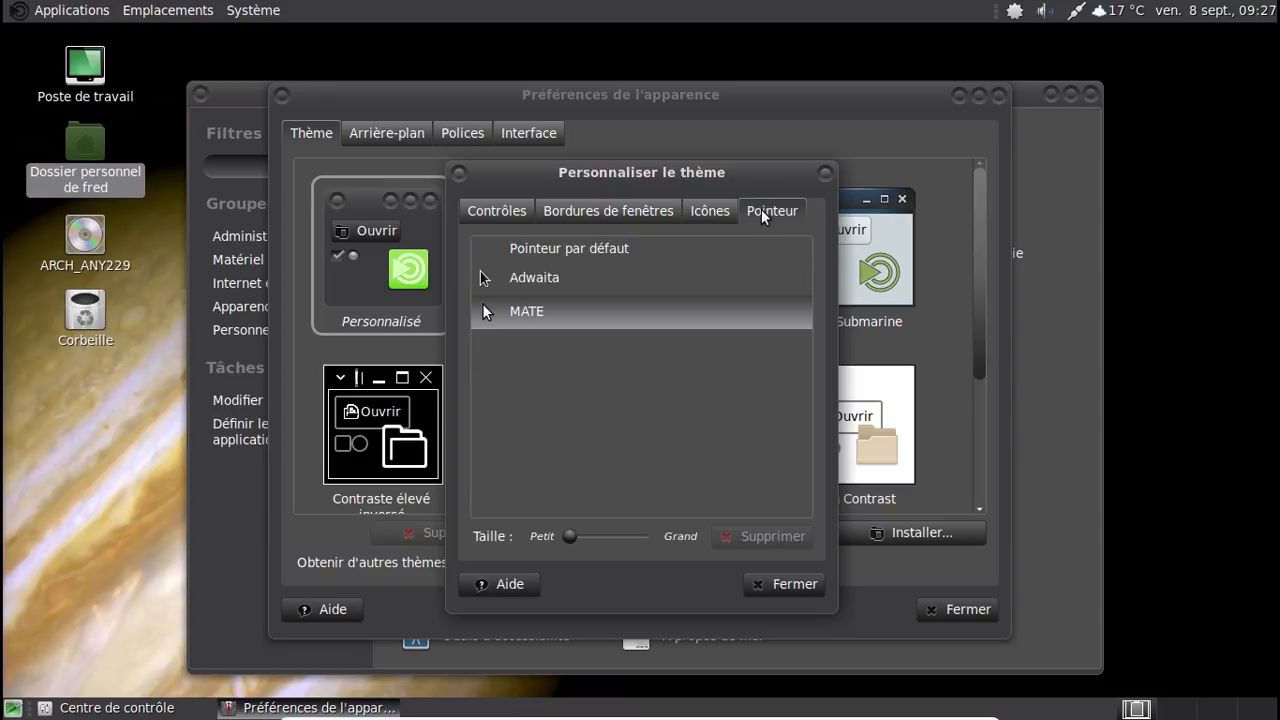
pyautogui.click(626, 266)
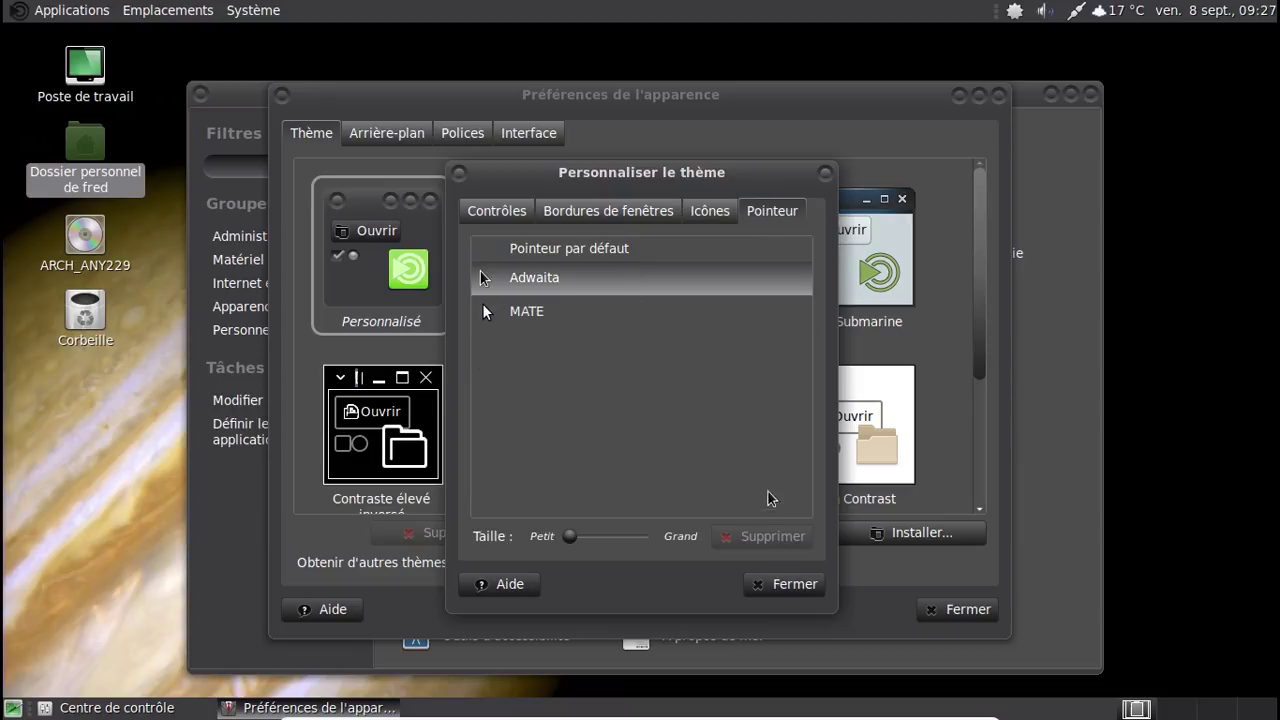
pyautogui.click(787, 584)
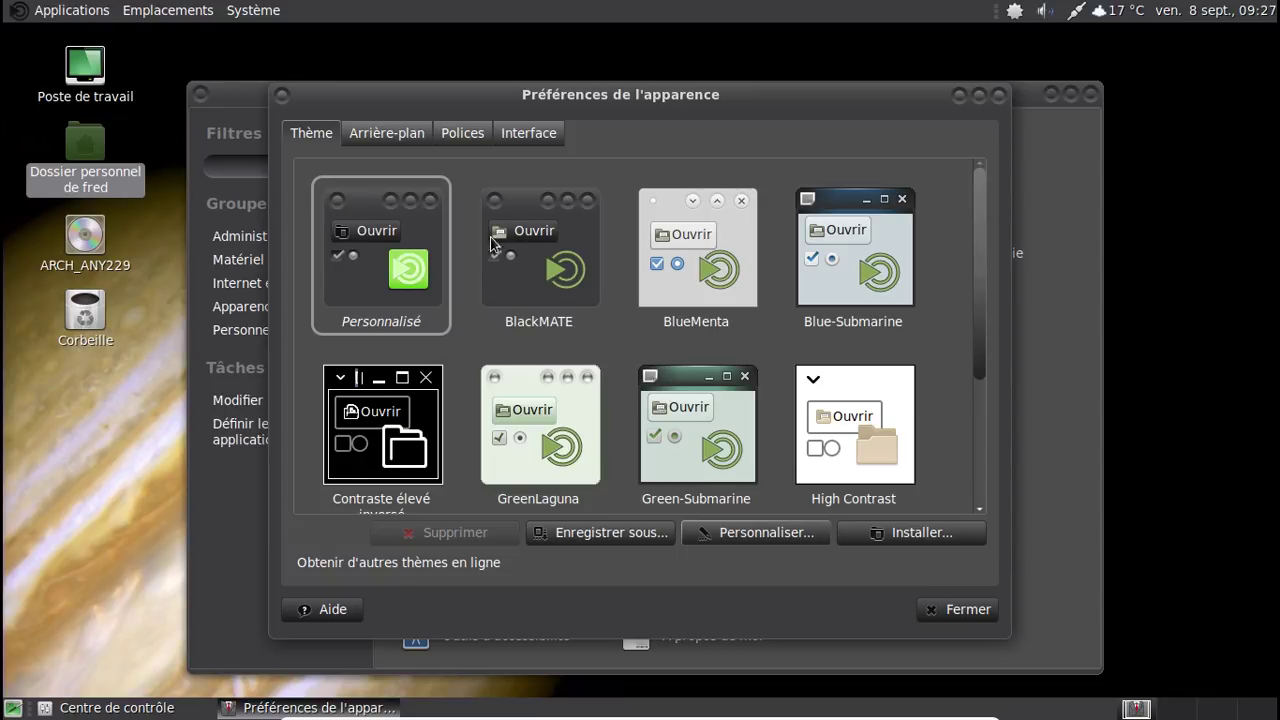
pyautogui.click(997, 96)
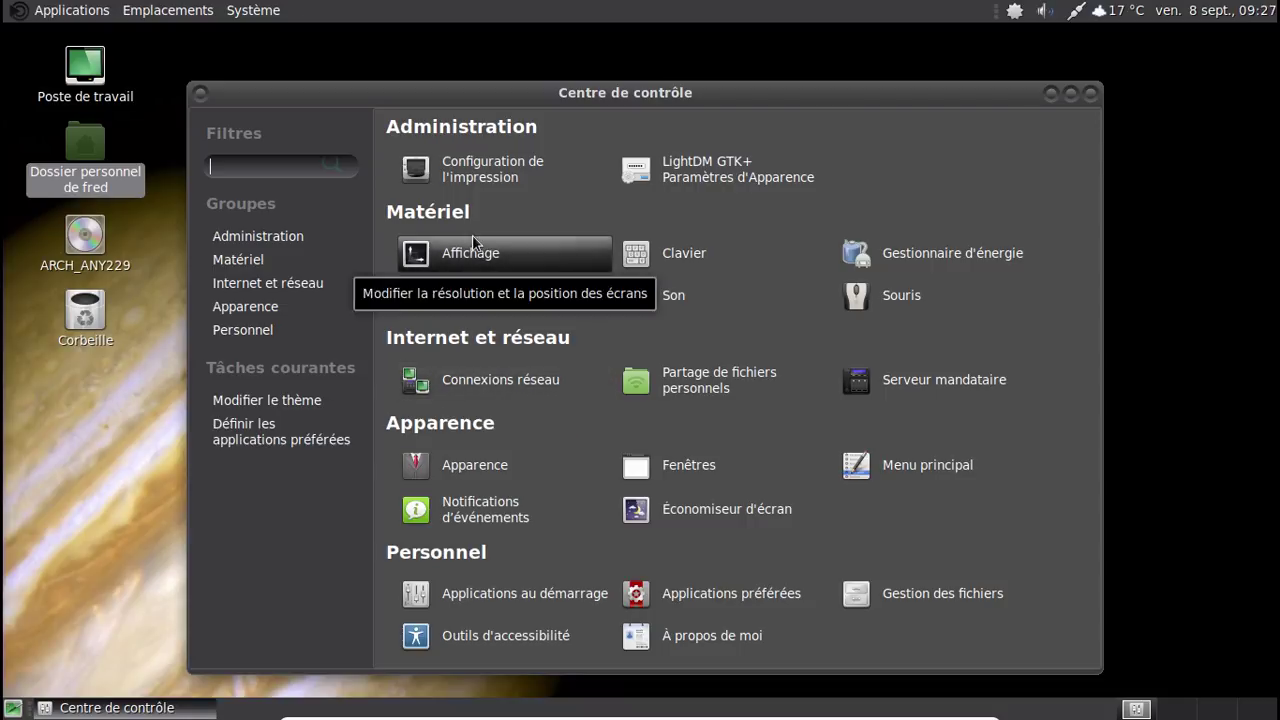
pyautogui.click(1094, 97)
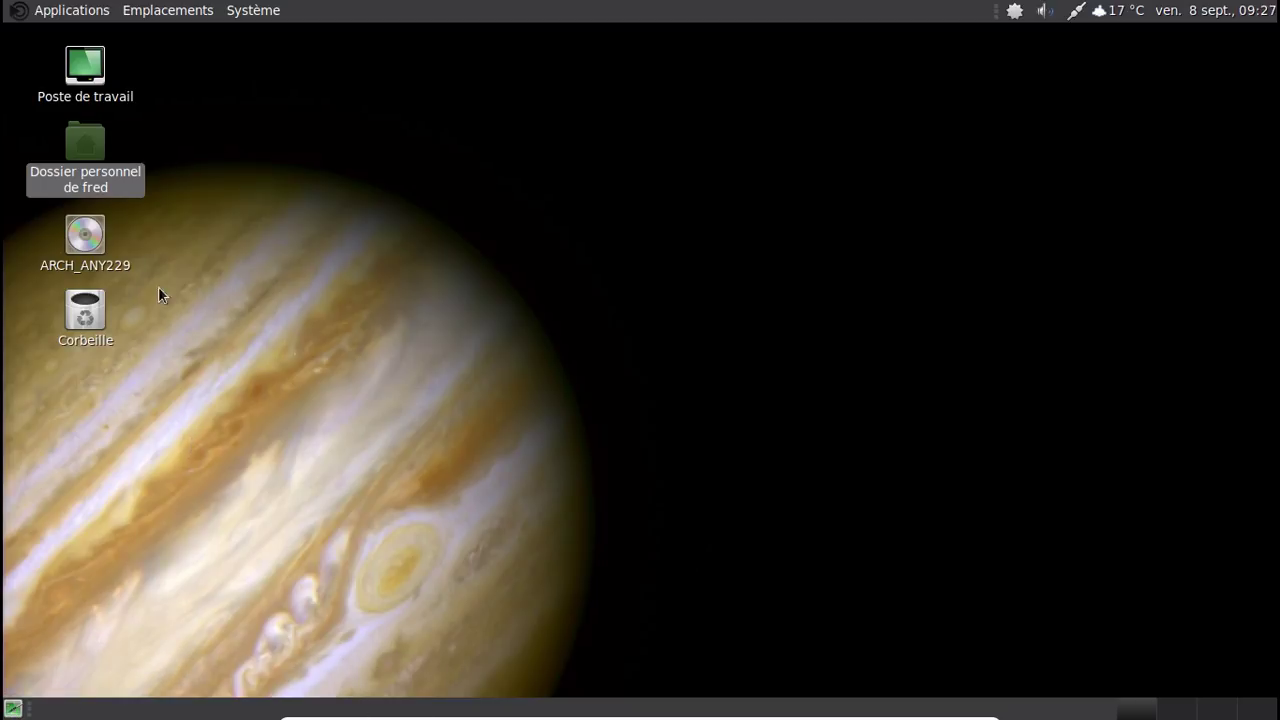
# Open the personal home folder to examine how the new theme and icons look, and close it.
pyautogui.doubleClick(103, 172)
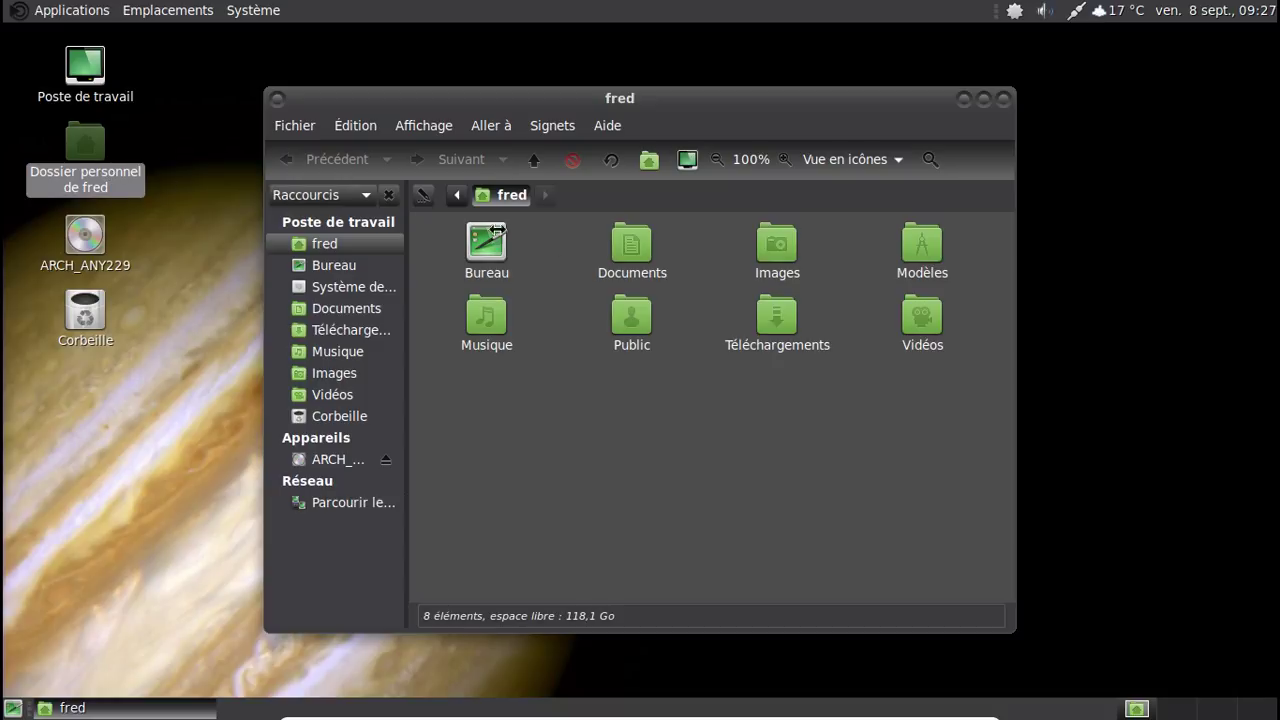
pyautogui.click(1003, 100)
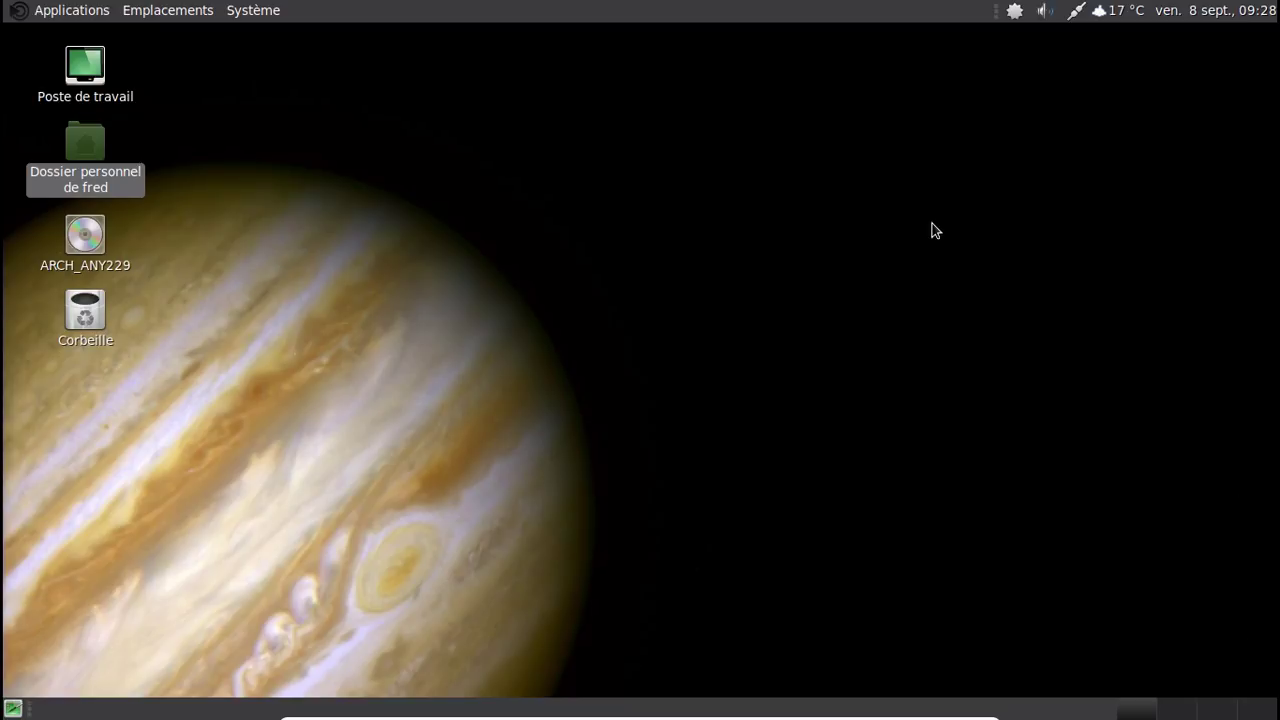
# Set the size of the panel holding the application menus and clock to 36 pixels.
pyautogui.rightClick(628, 17)
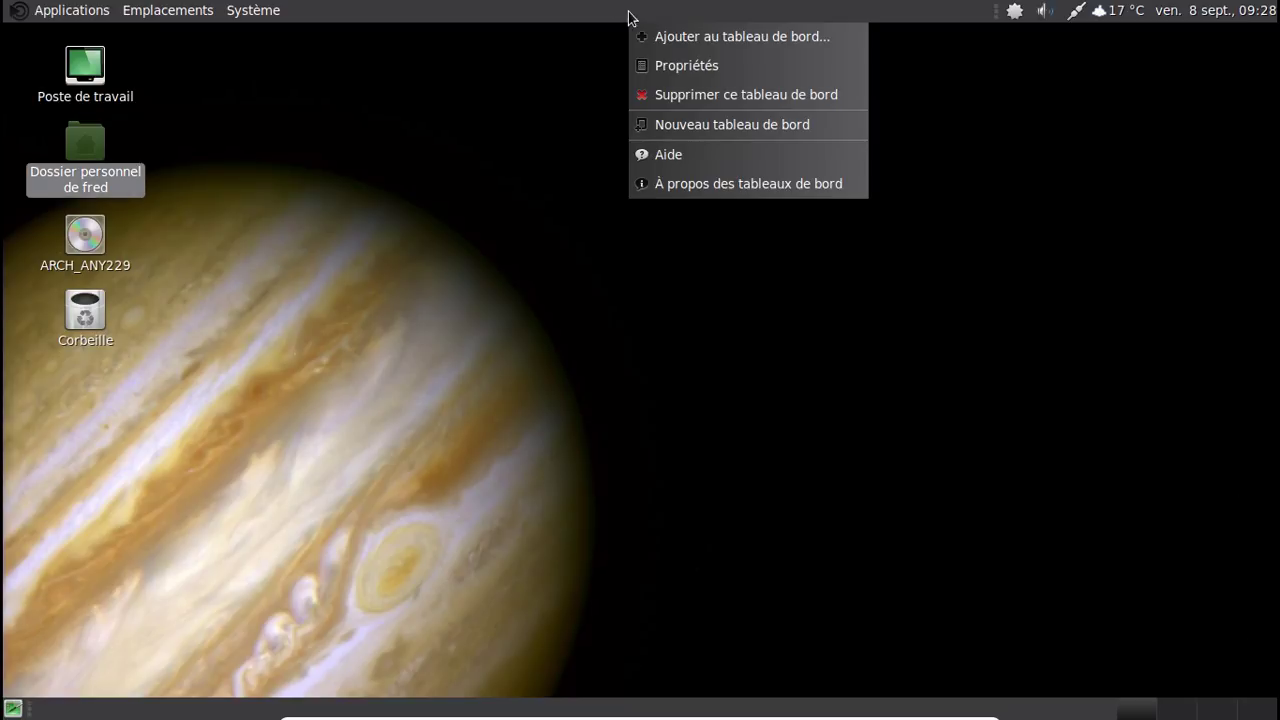
pyautogui.click(680, 66)
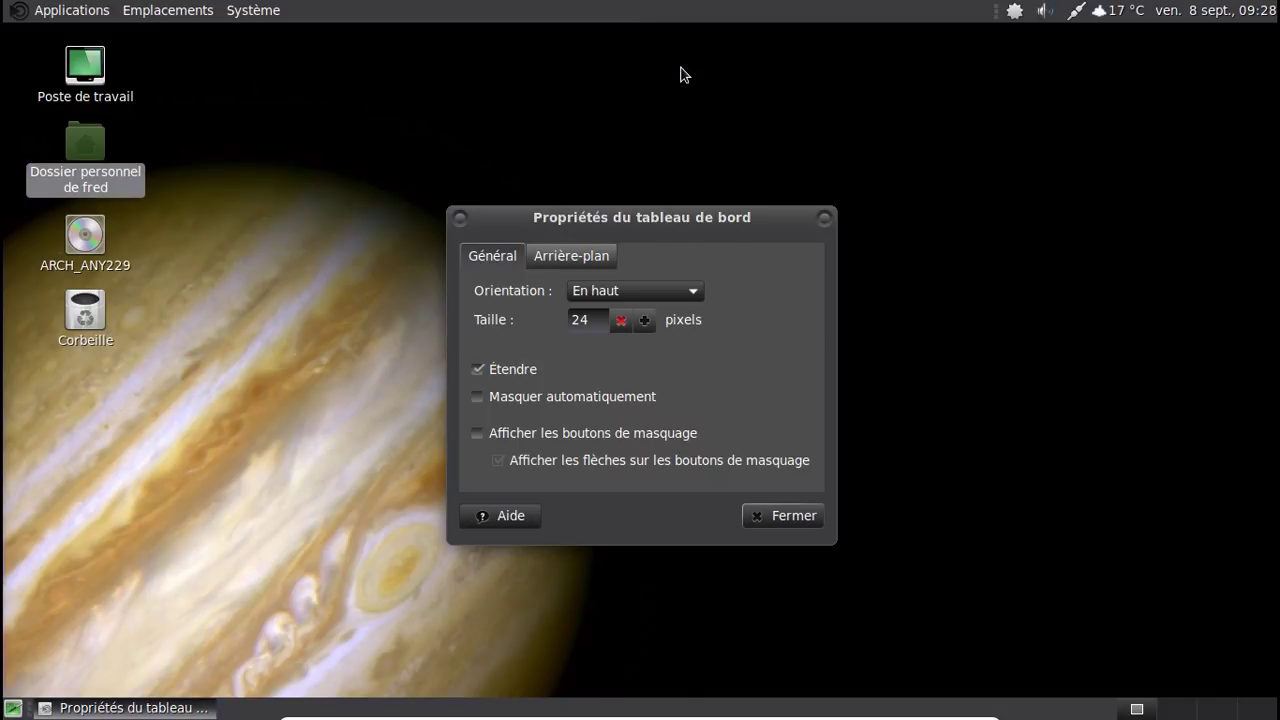
pyautogui.click(575, 320)
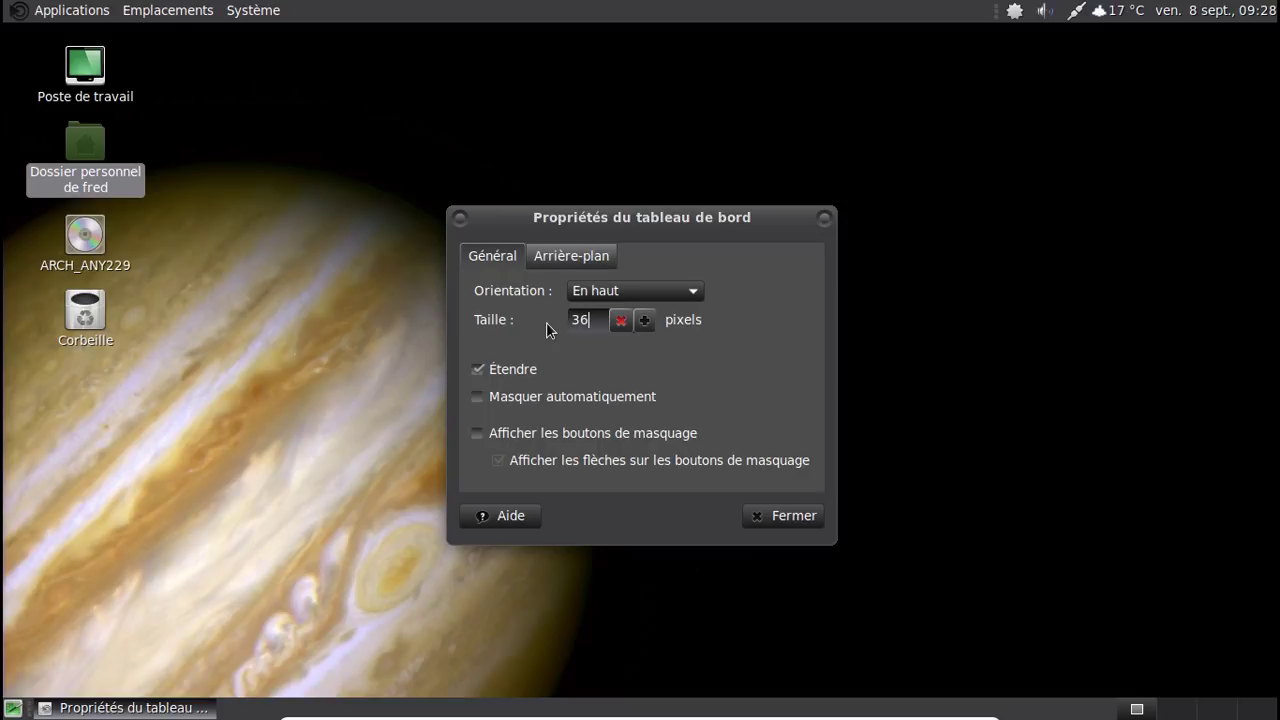
pyautogui.click(763, 517)
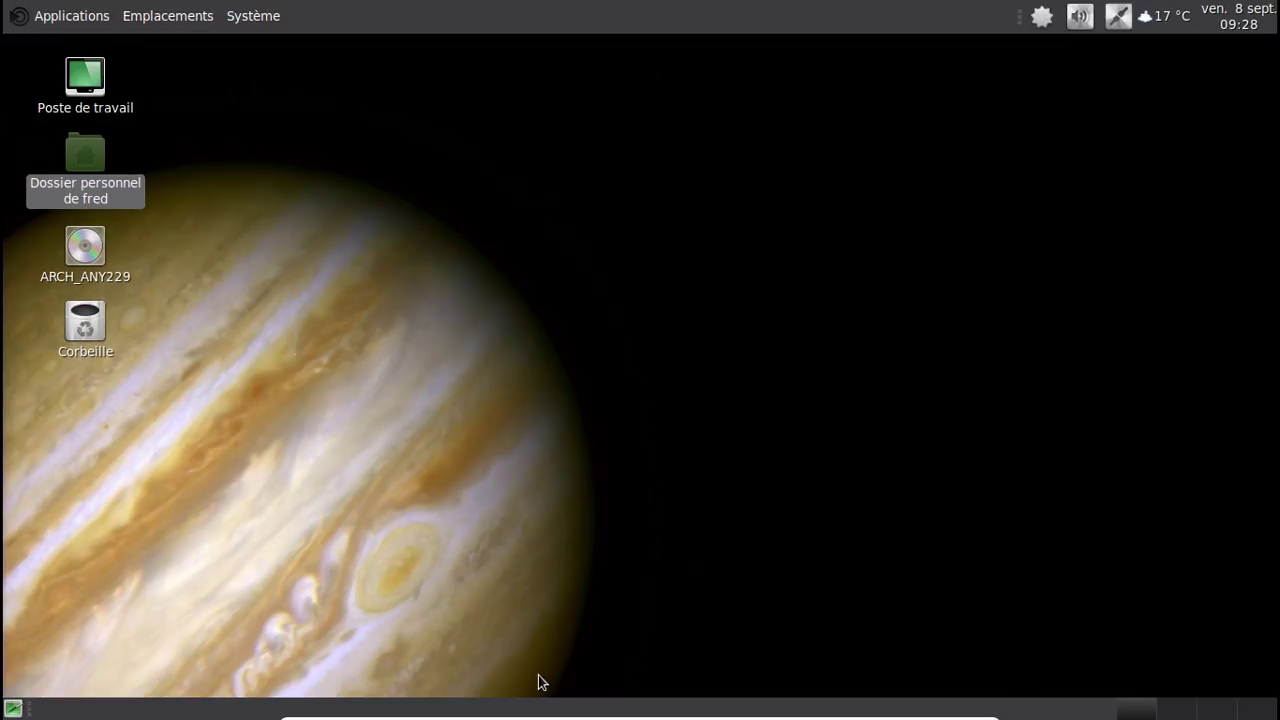
# Delete the lower panel with the window list and workspace switcher from the desktop.
pyautogui.rightClick(595, 716)
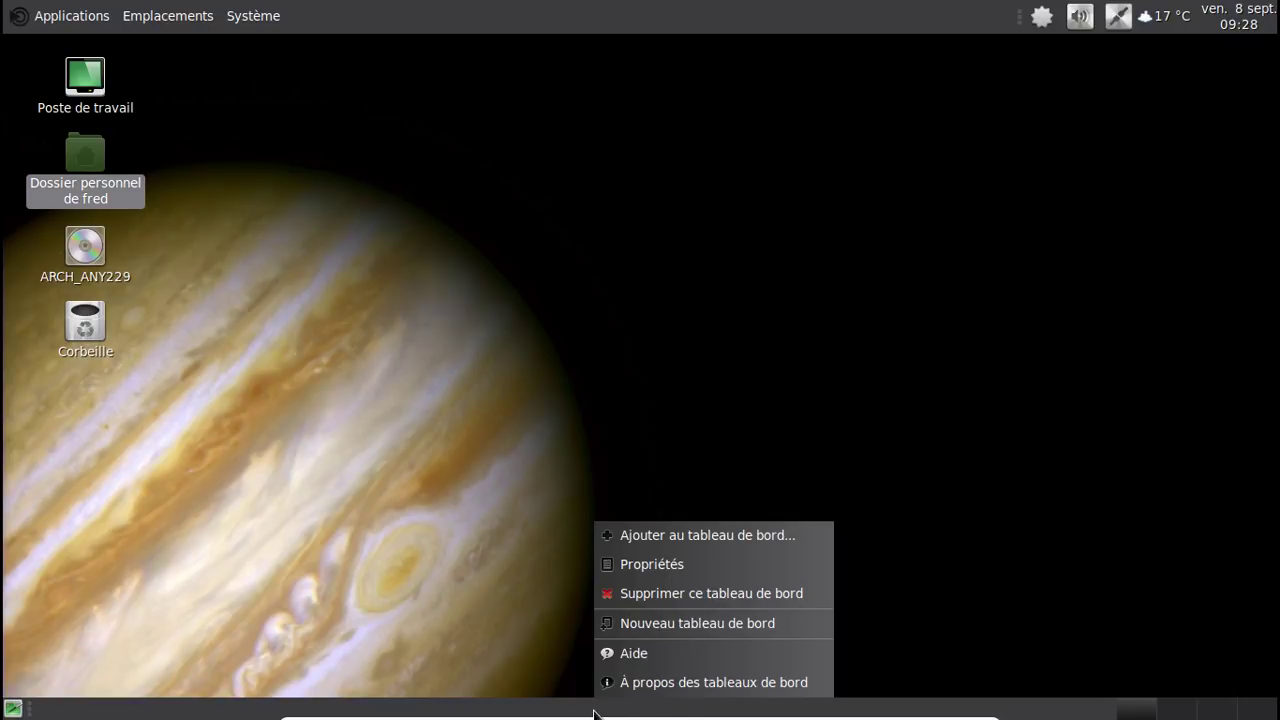
pyautogui.click(655, 594)
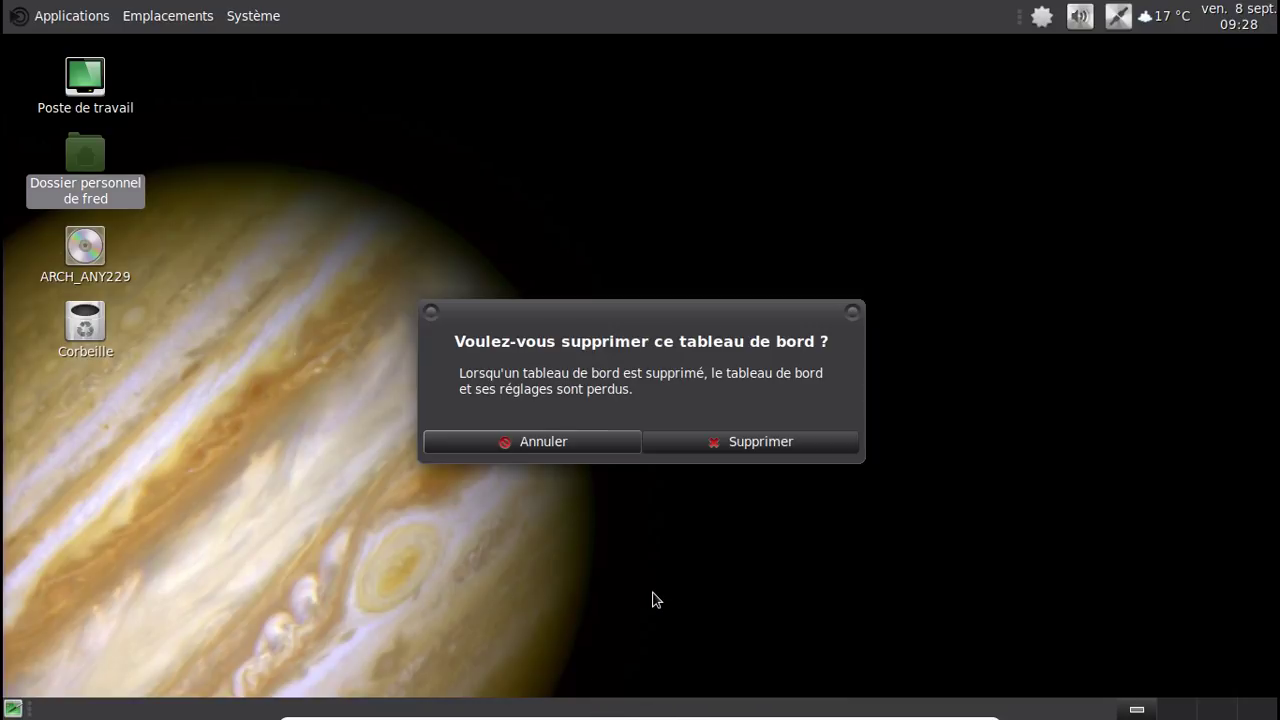
pyautogui.click(715, 443)
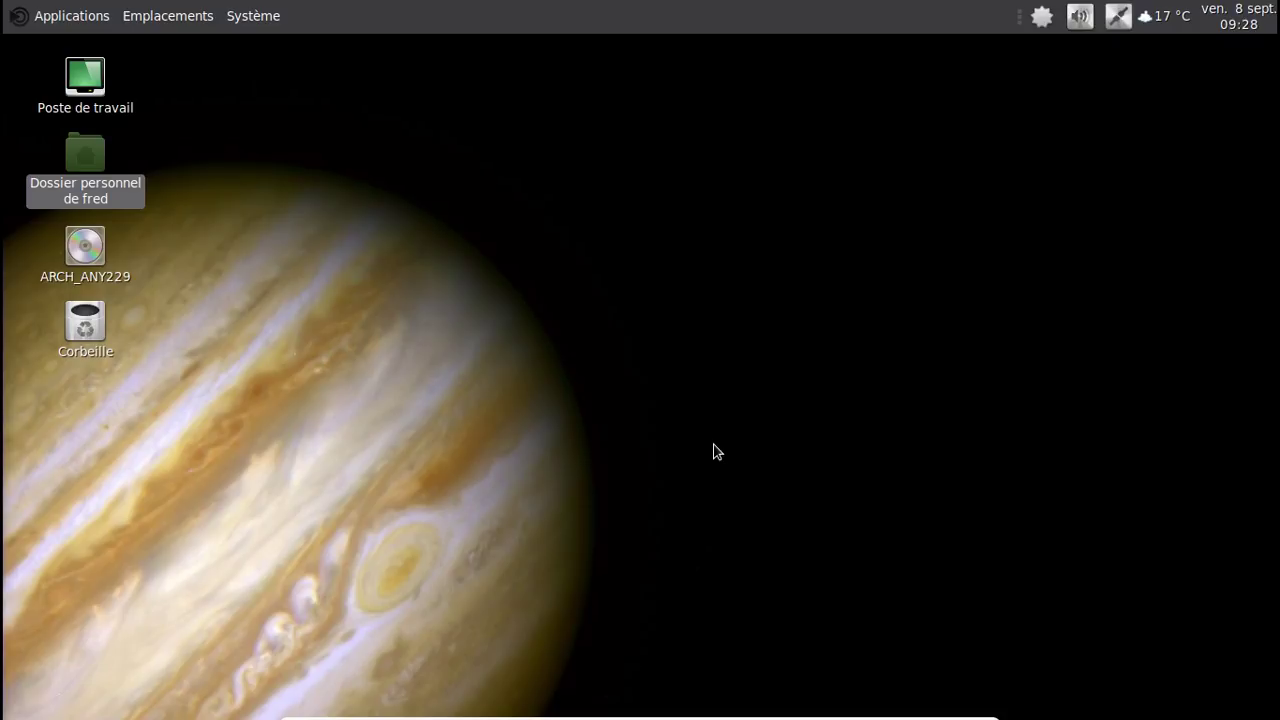
# Add the MATE Menu applet to the remaining panel and open it briefly to view its contents.
pyautogui.rightClick(484, 15)
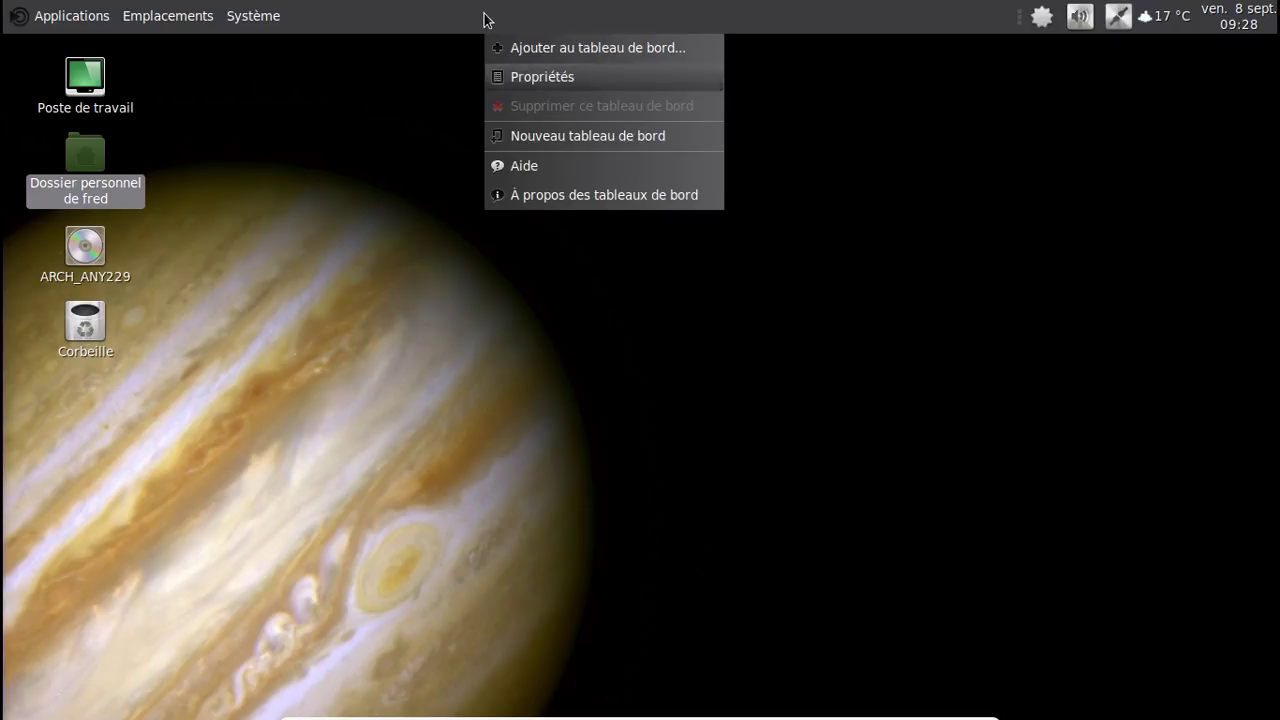
pyautogui.click(539, 48)
pyautogui.scroll(-10, 675, 320)
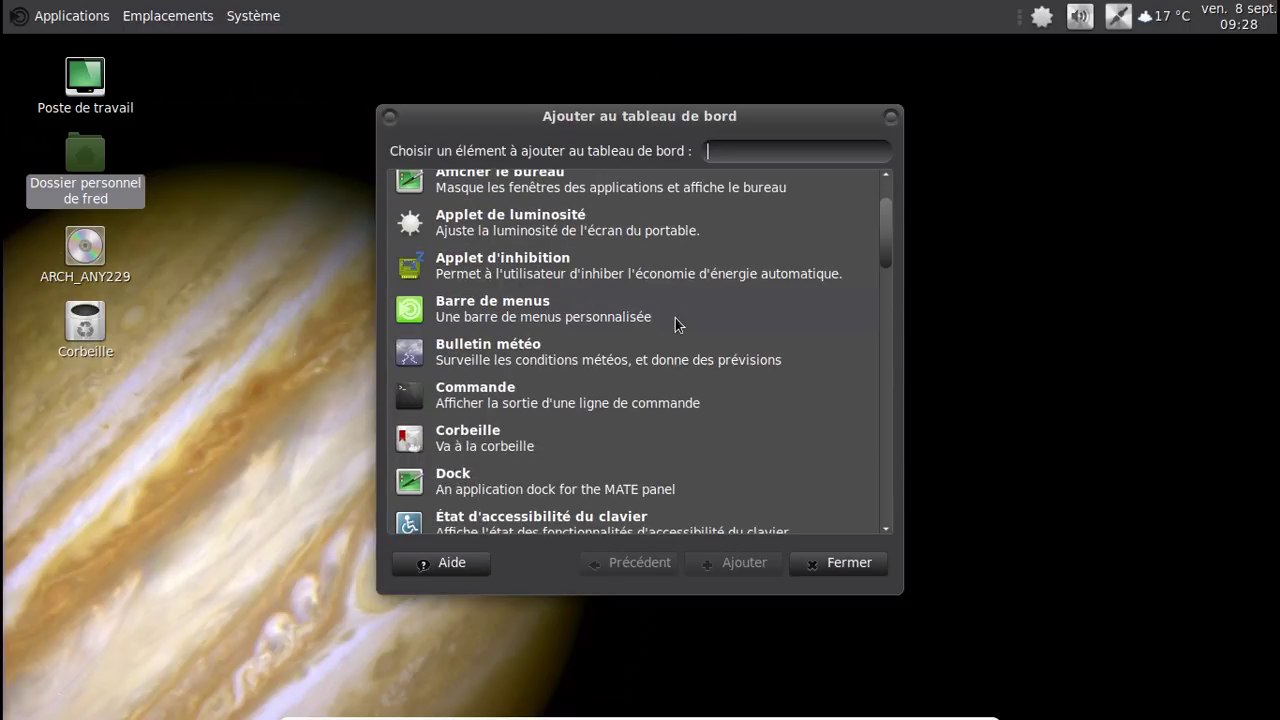
pyautogui.scroll(-3, 675, 323)
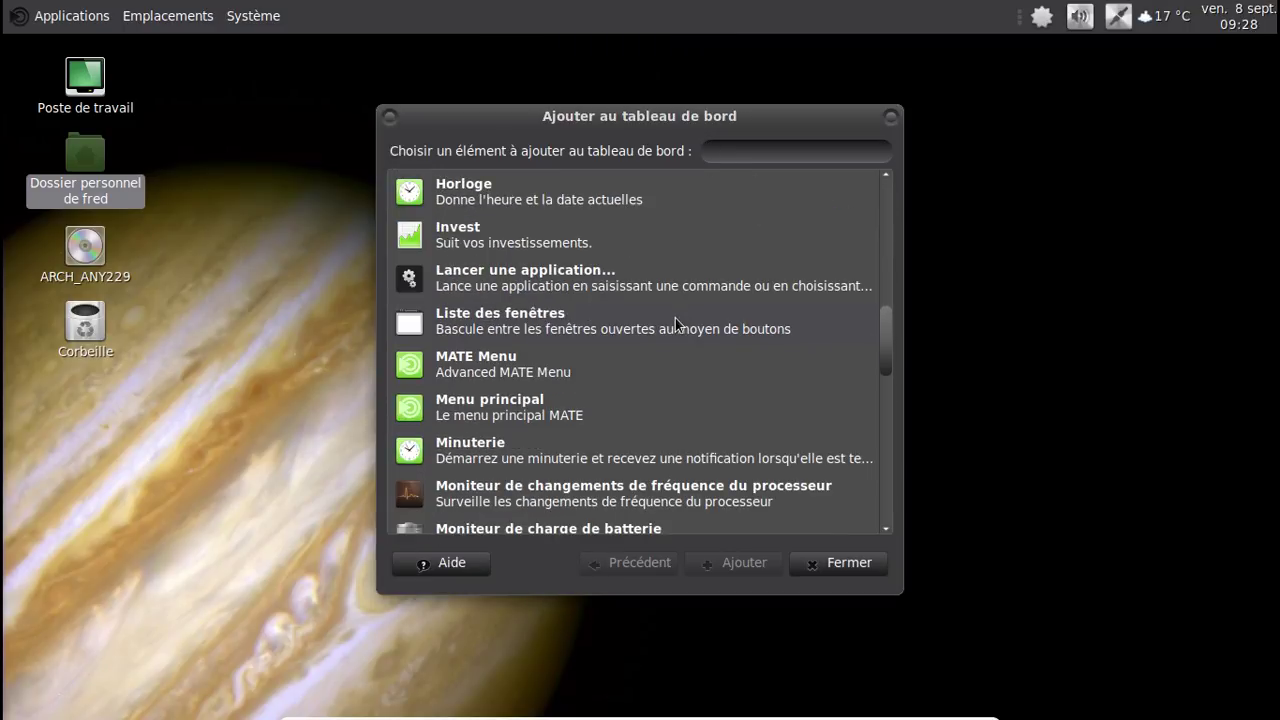
pyautogui.click(549, 376)
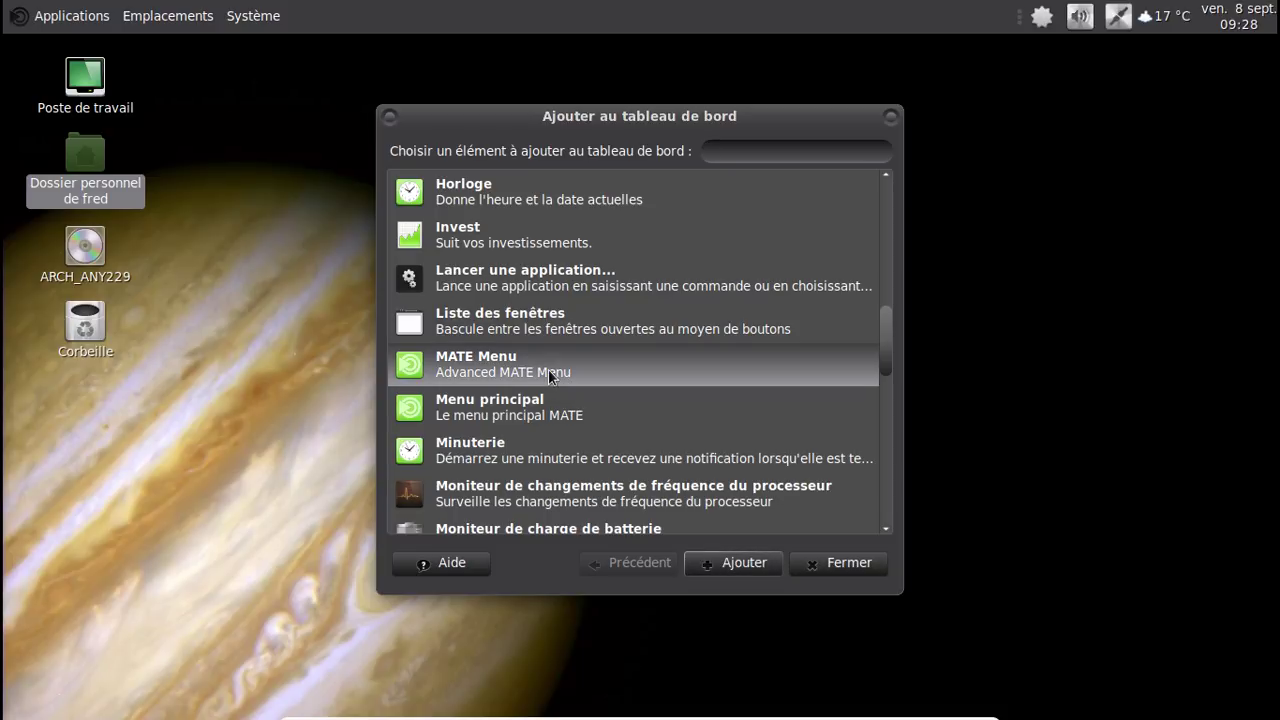
pyautogui.click(741, 566)
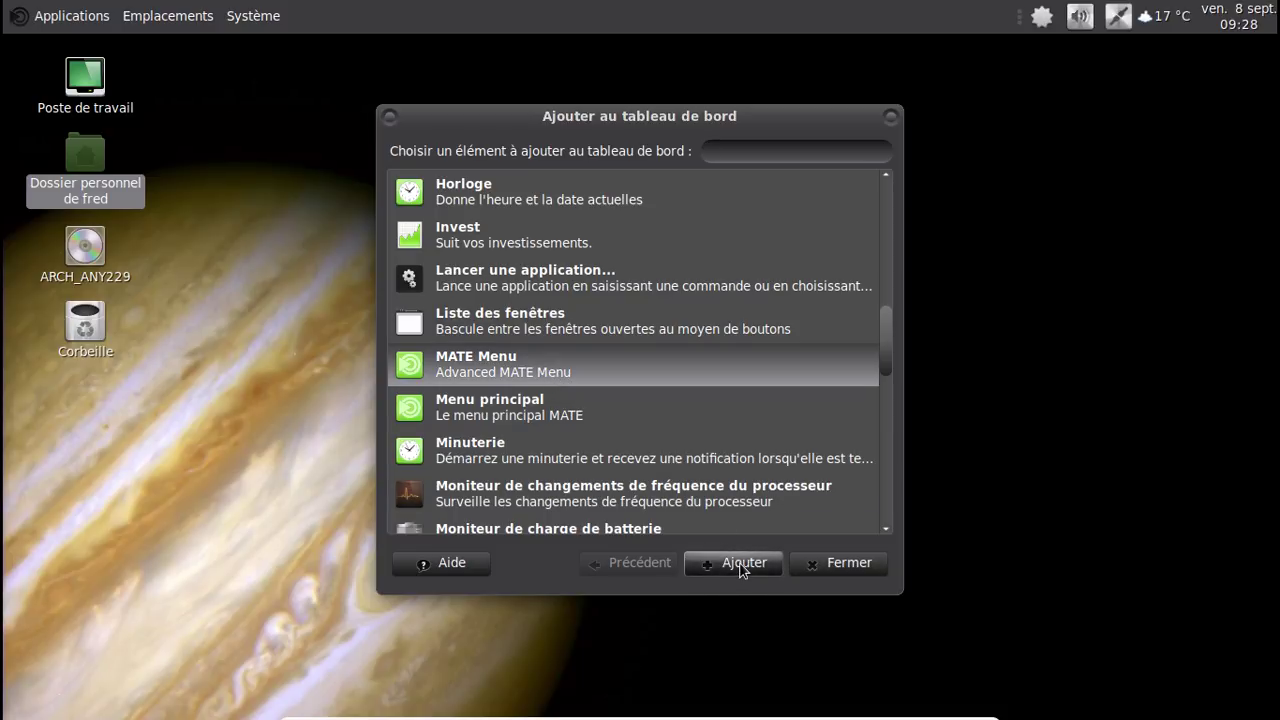
pyautogui.click(810, 564)
pyautogui.click(516, 26)
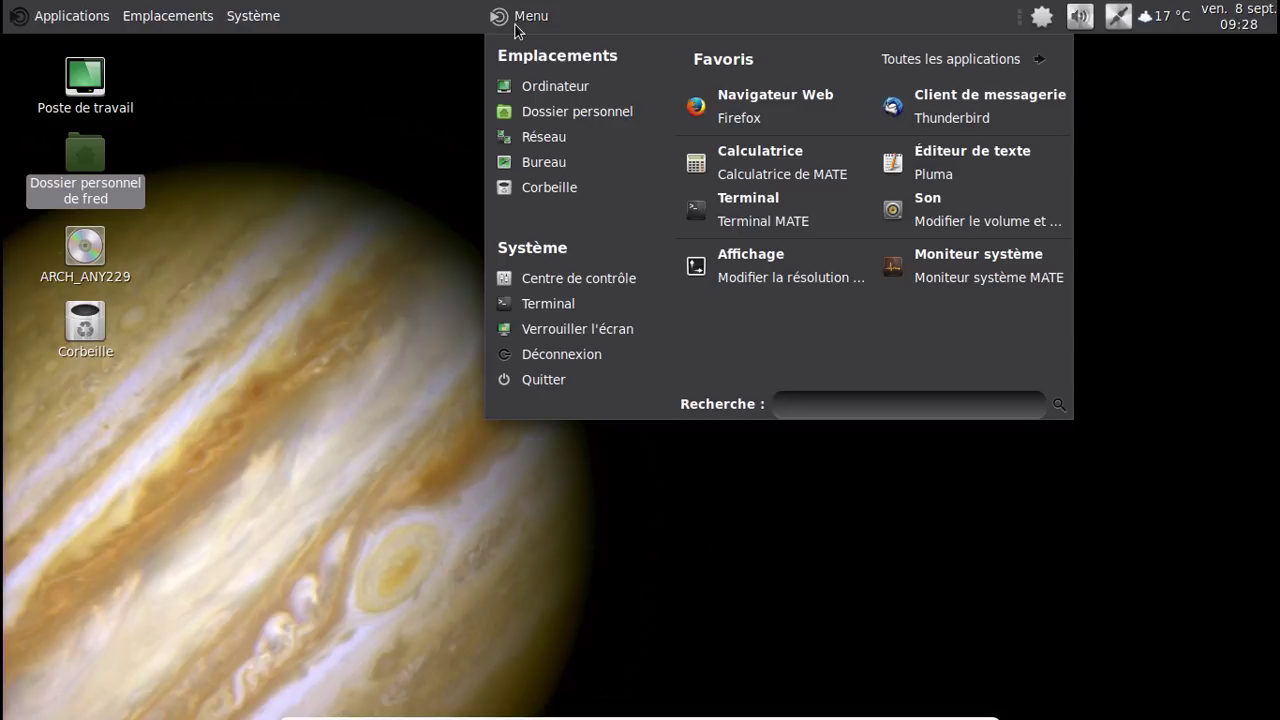
pyautogui.click(517, 28)
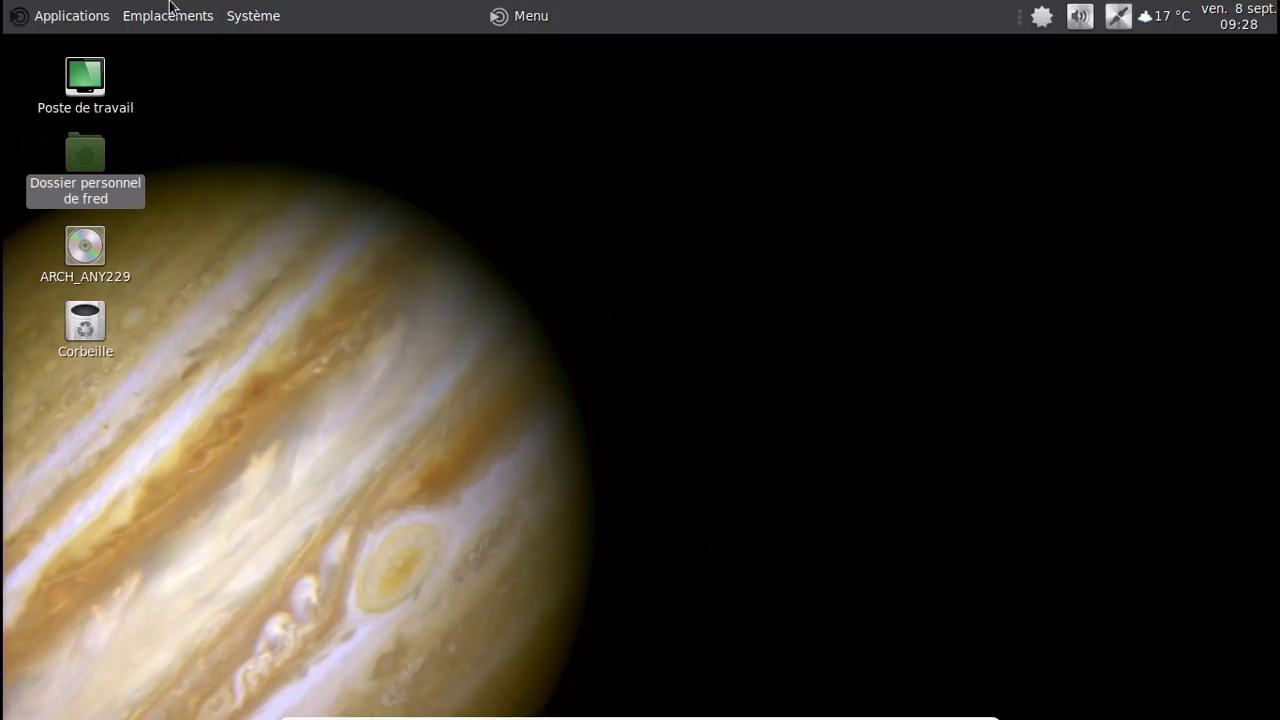
# Unlock the Applications, Emplacements and Système menu bar and remove it from the panel.
pyautogui.rightClick(95, 16)
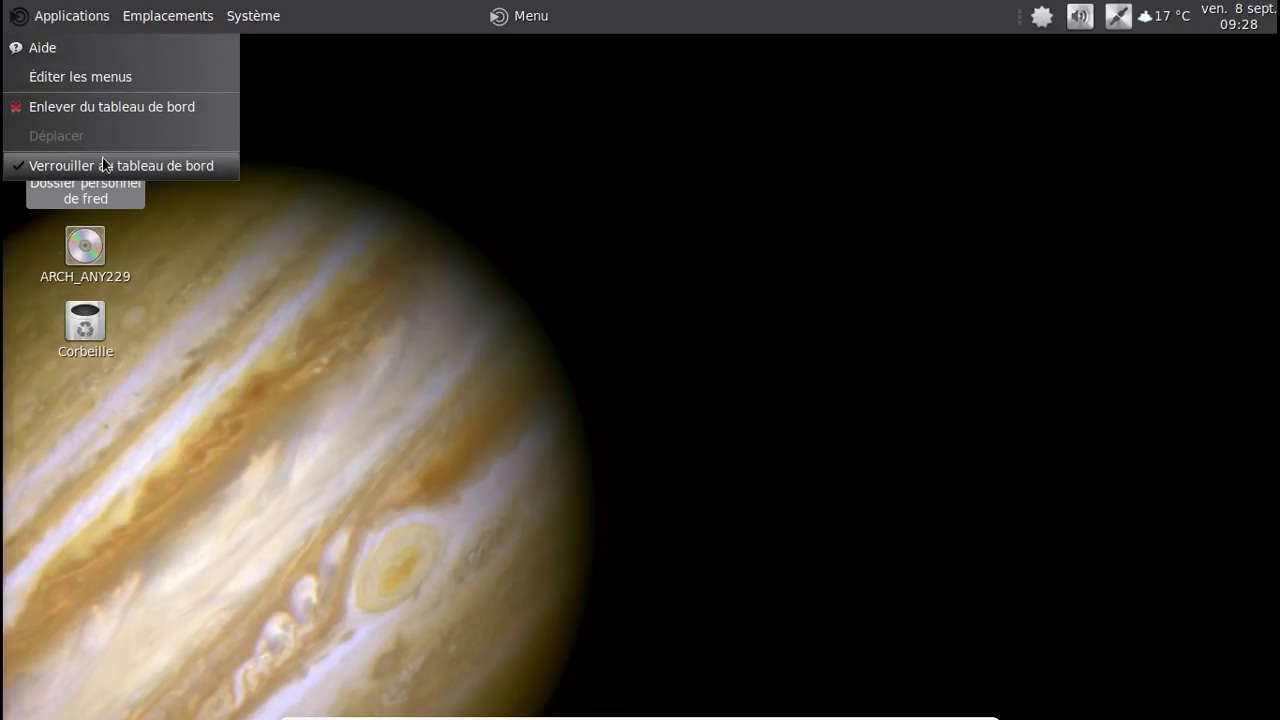
pyautogui.click(102, 162)
pyautogui.rightClick(95, 16)
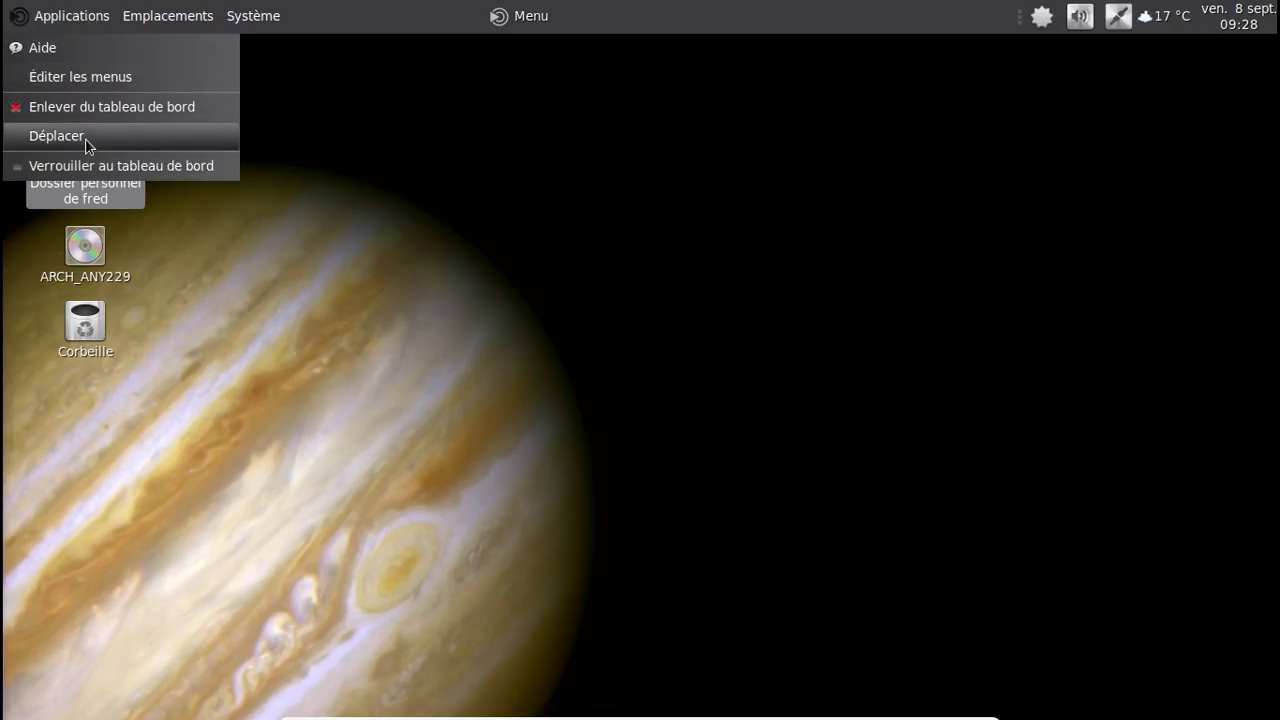
pyautogui.click(86, 106)
# Move the MATE Menu to the start of the panel, lock it there and check that it opens.
pyautogui.rightClick(521, 18)
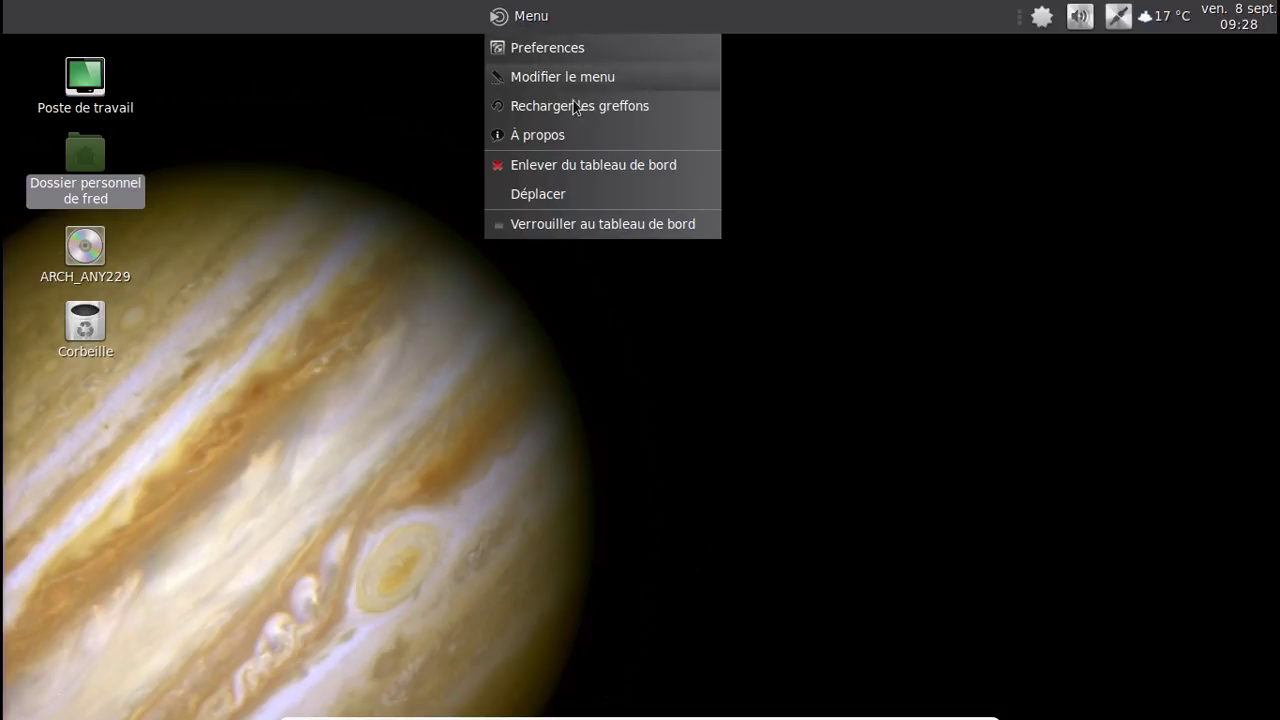
pyautogui.click(578, 190)
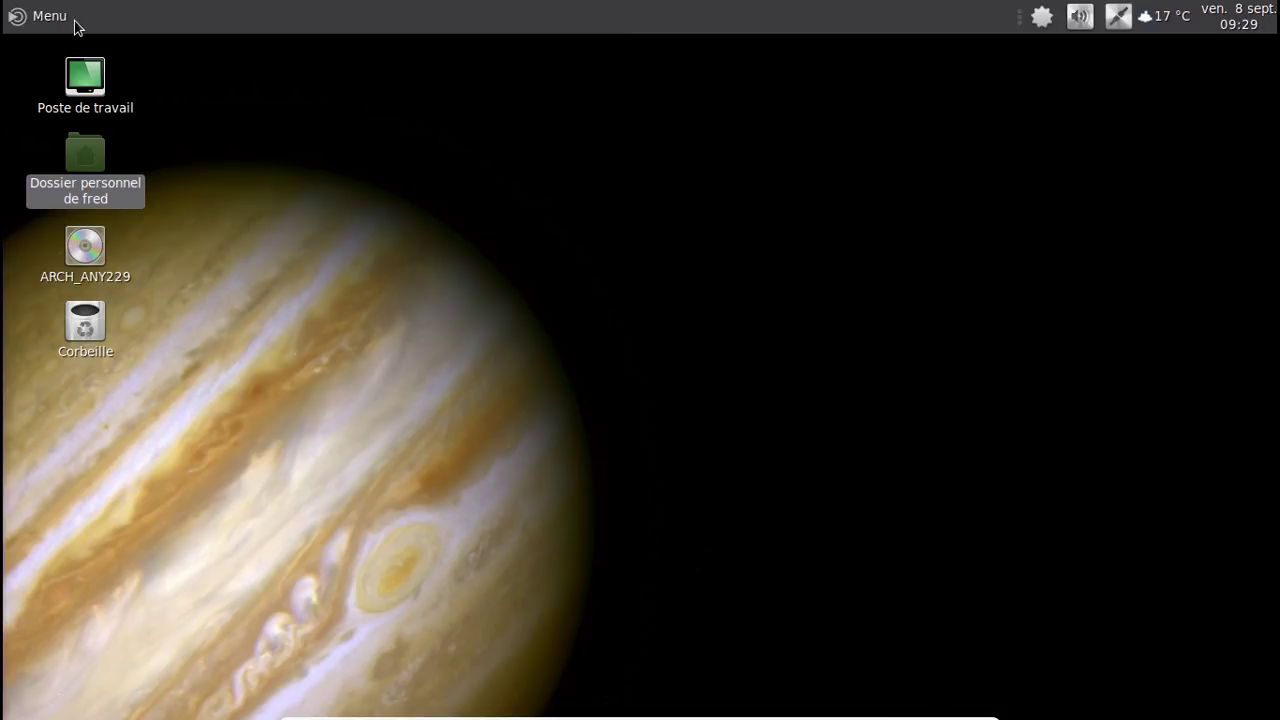
pyautogui.rightClick(77, 23)
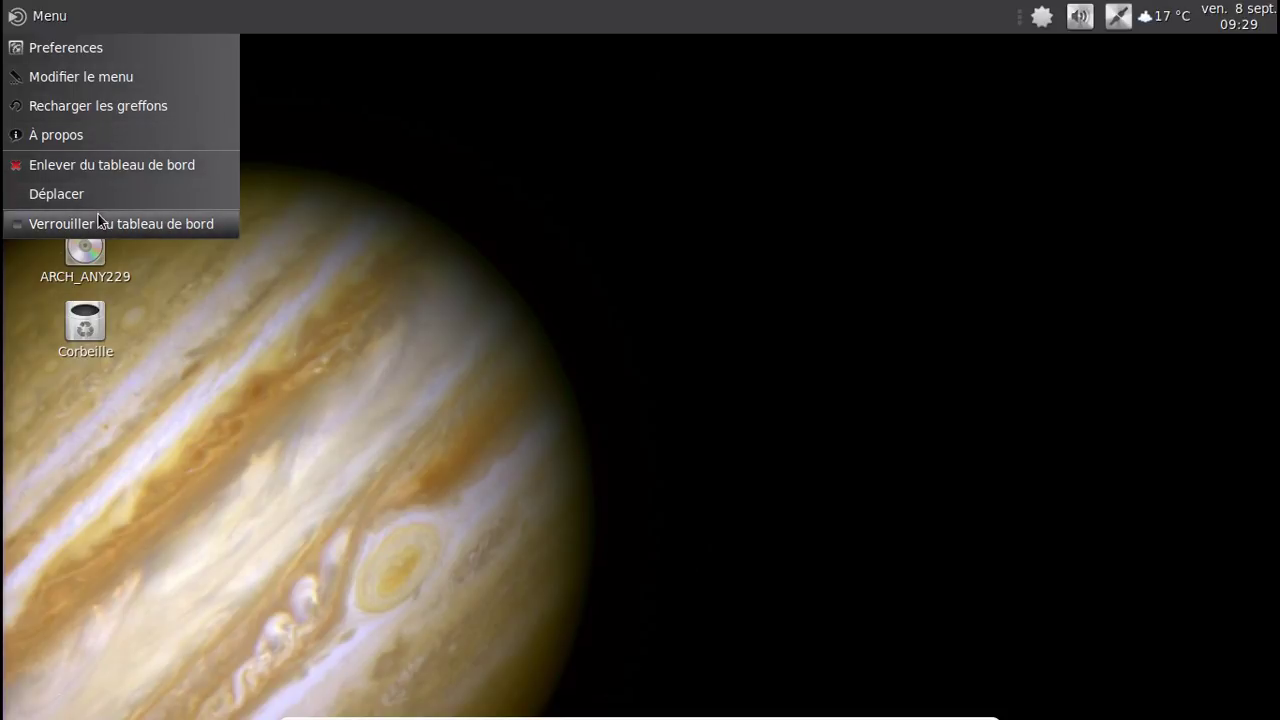
pyautogui.click(98, 214)
pyautogui.click(37, 22)
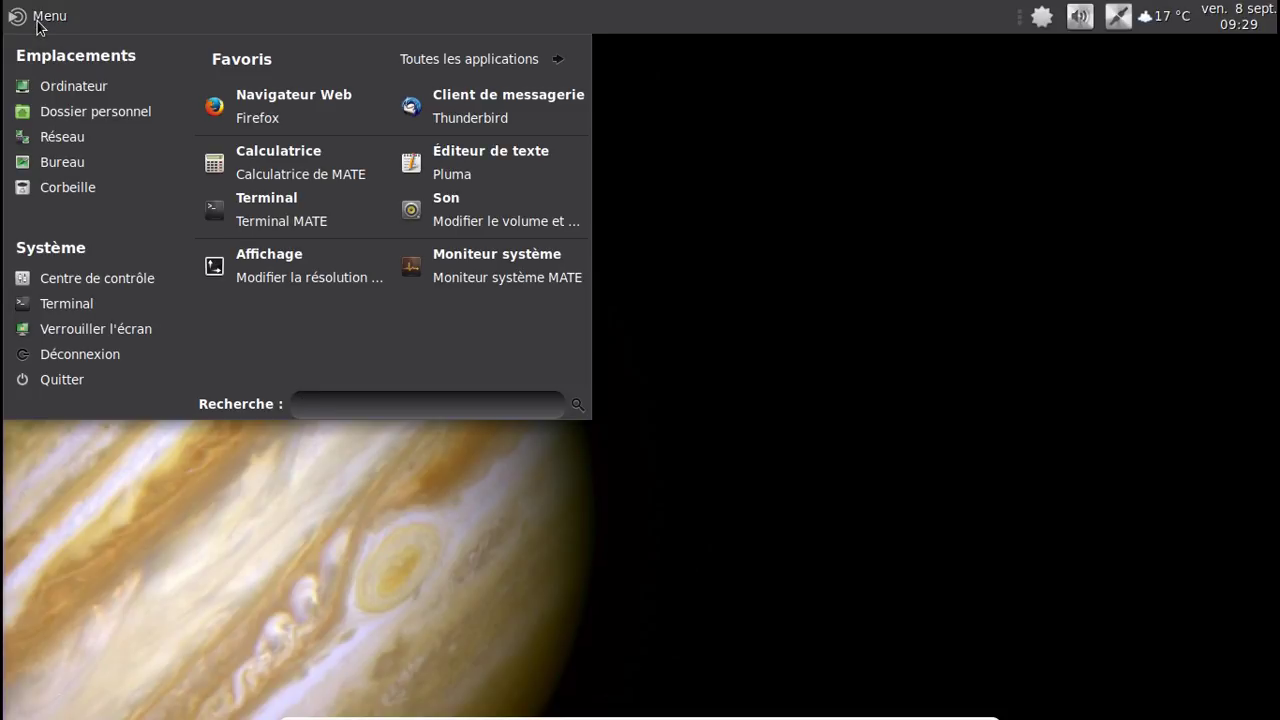
pyautogui.click(37, 22)
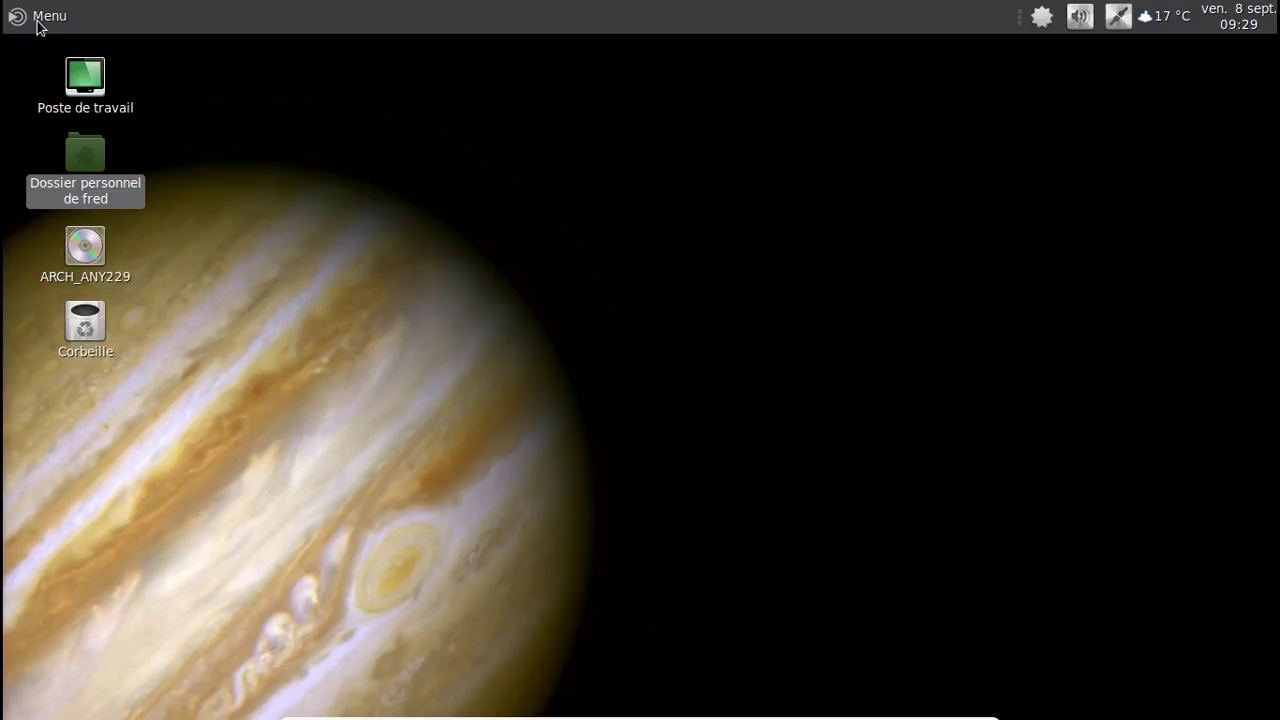
# Add the workspace switcher (Sélecteur d'espaces de travail) to the panel.
pyautogui.rightClick(943, 22)
pyautogui.click(966, 47)
pyautogui.scroll(-13, 741, 262)
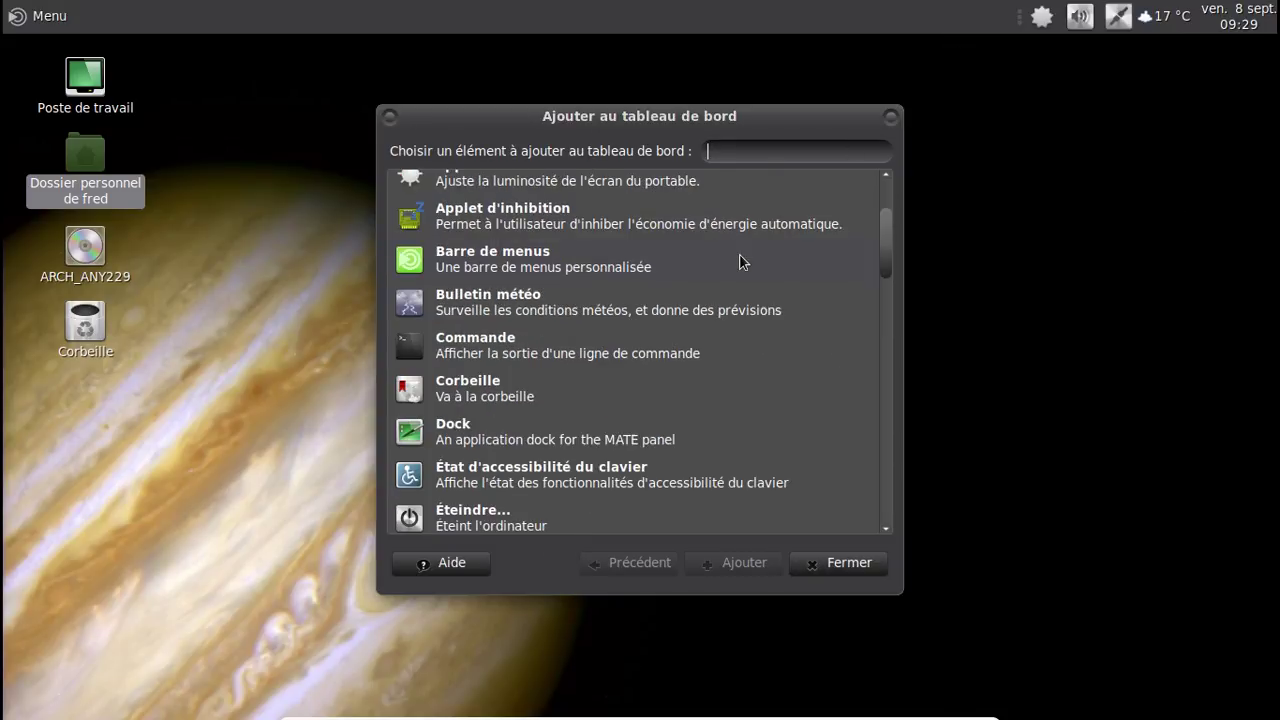
pyautogui.scroll(-6, 741, 262)
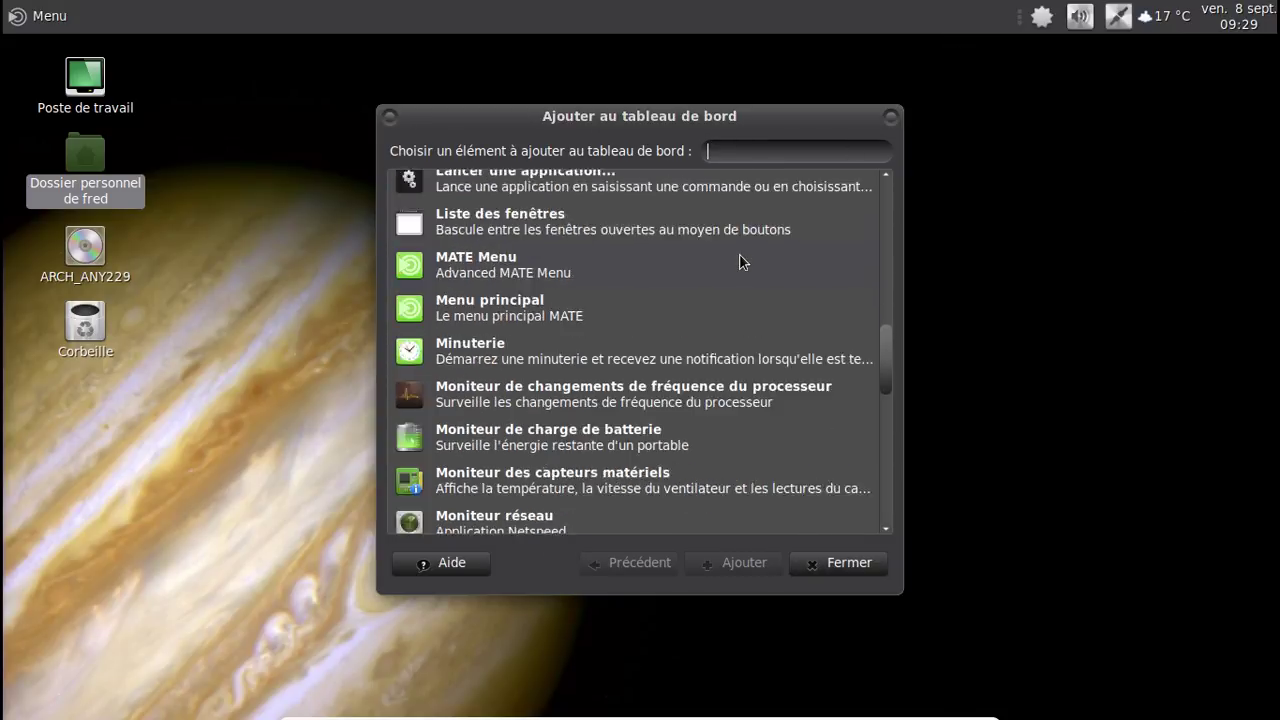
pyautogui.scroll(-7, 741, 262)
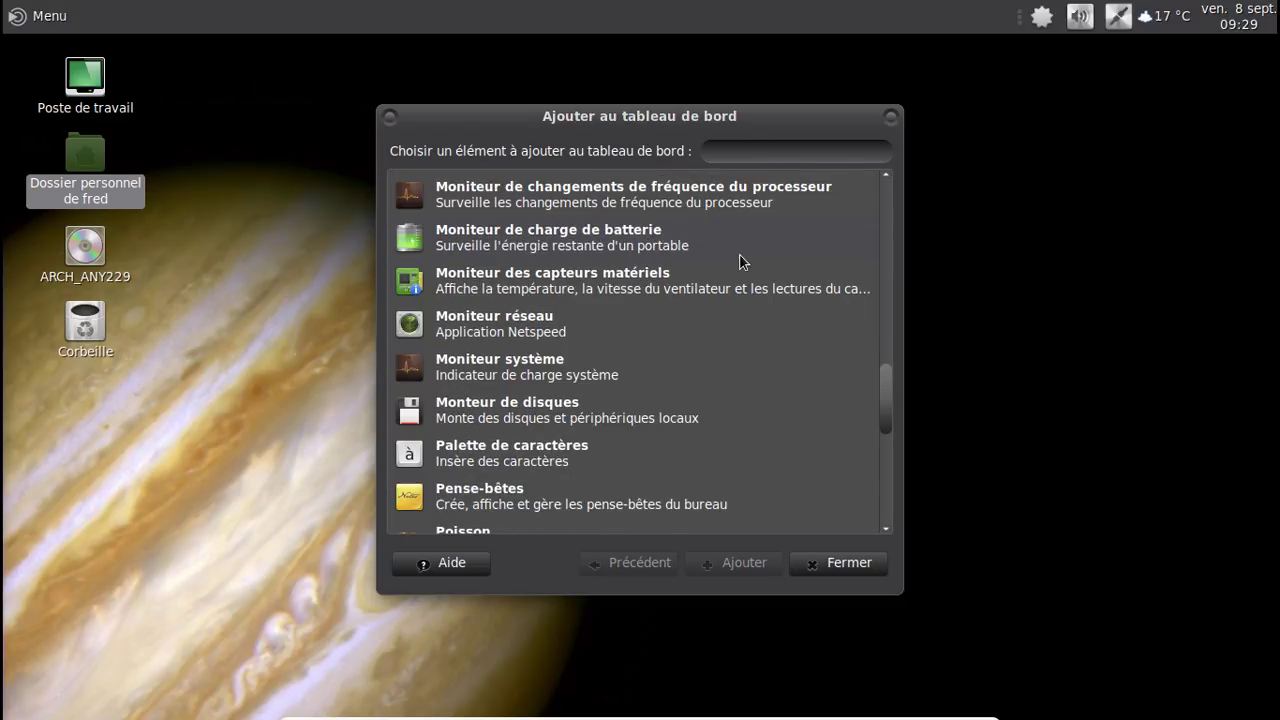
pyautogui.scroll(-3, 741, 262)
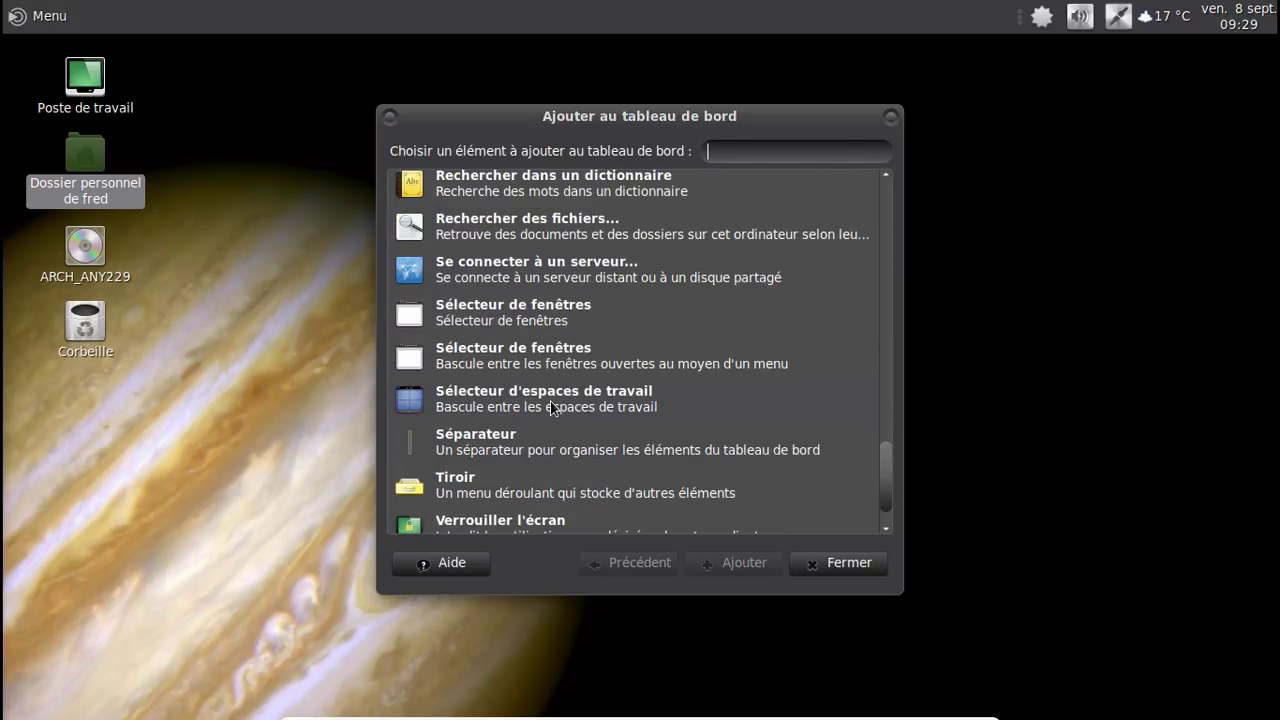
pyautogui.click(548, 405)
pyautogui.click(721, 565)
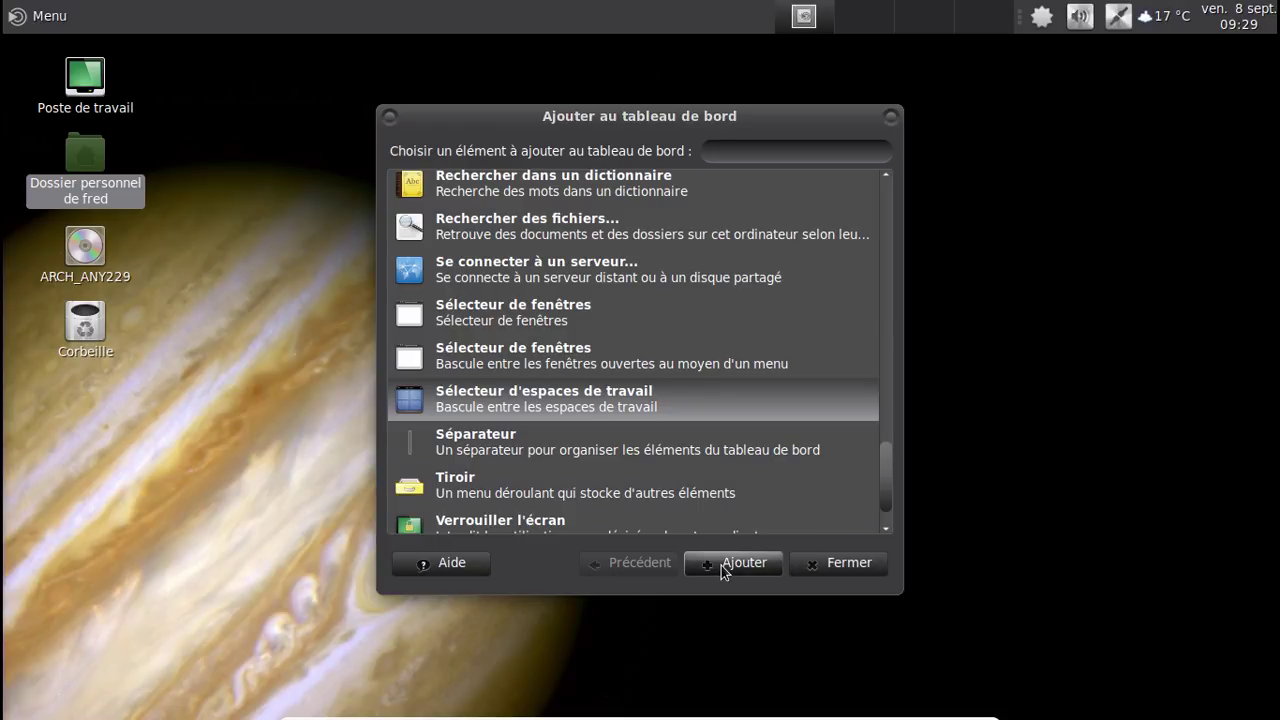
pyautogui.click(840, 563)
# Set the workspace switcher to show all workspaces on 2 rows.
pyautogui.rightClick(812, 26)
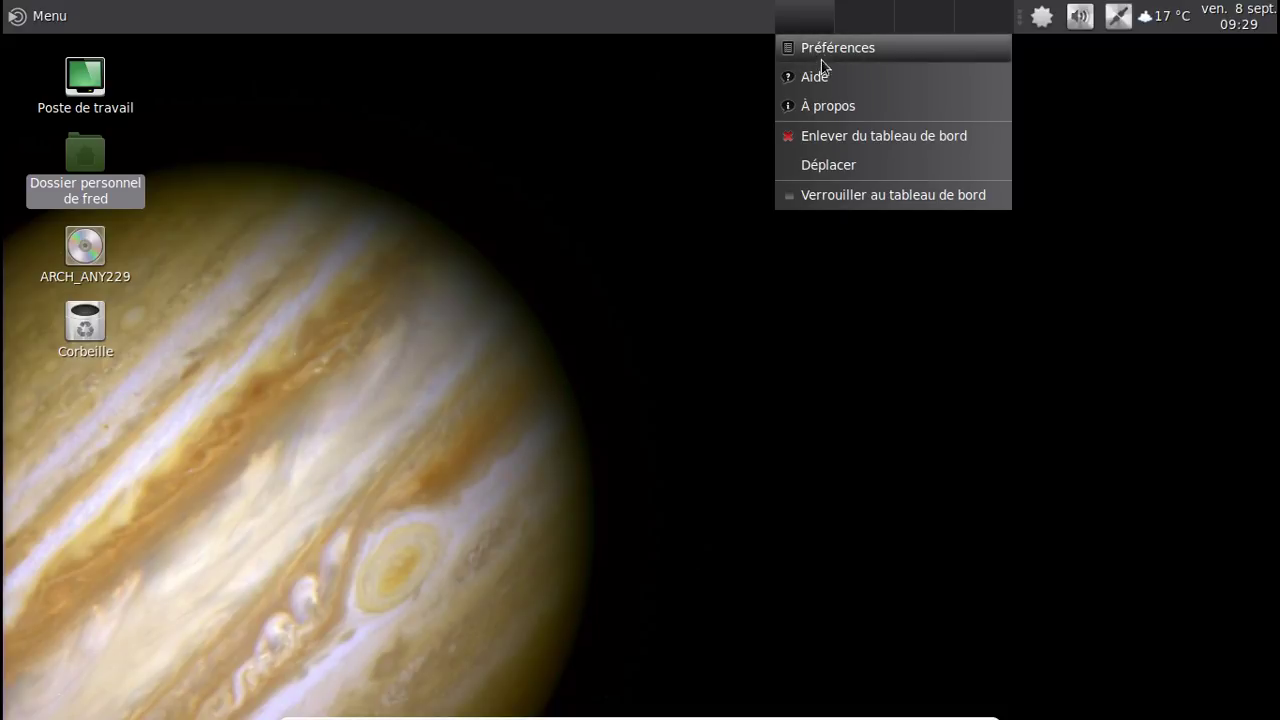
pyautogui.click(820, 49)
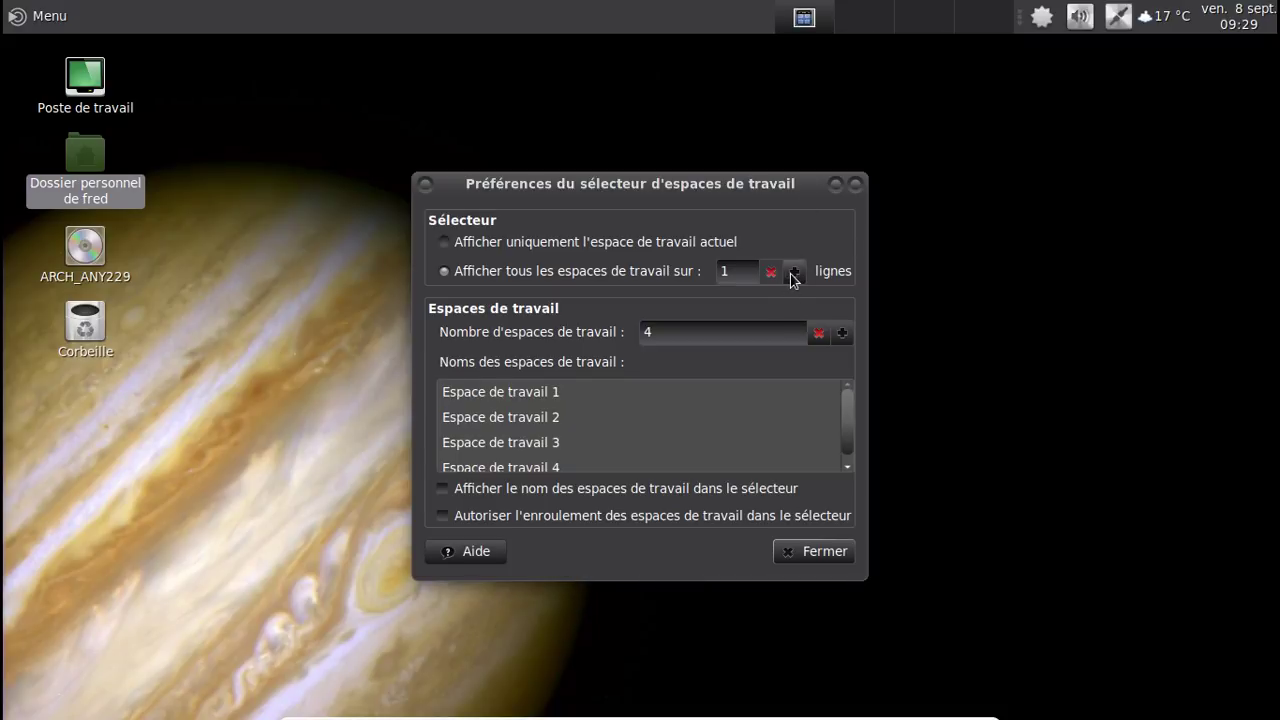
pyautogui.click(793, 272)
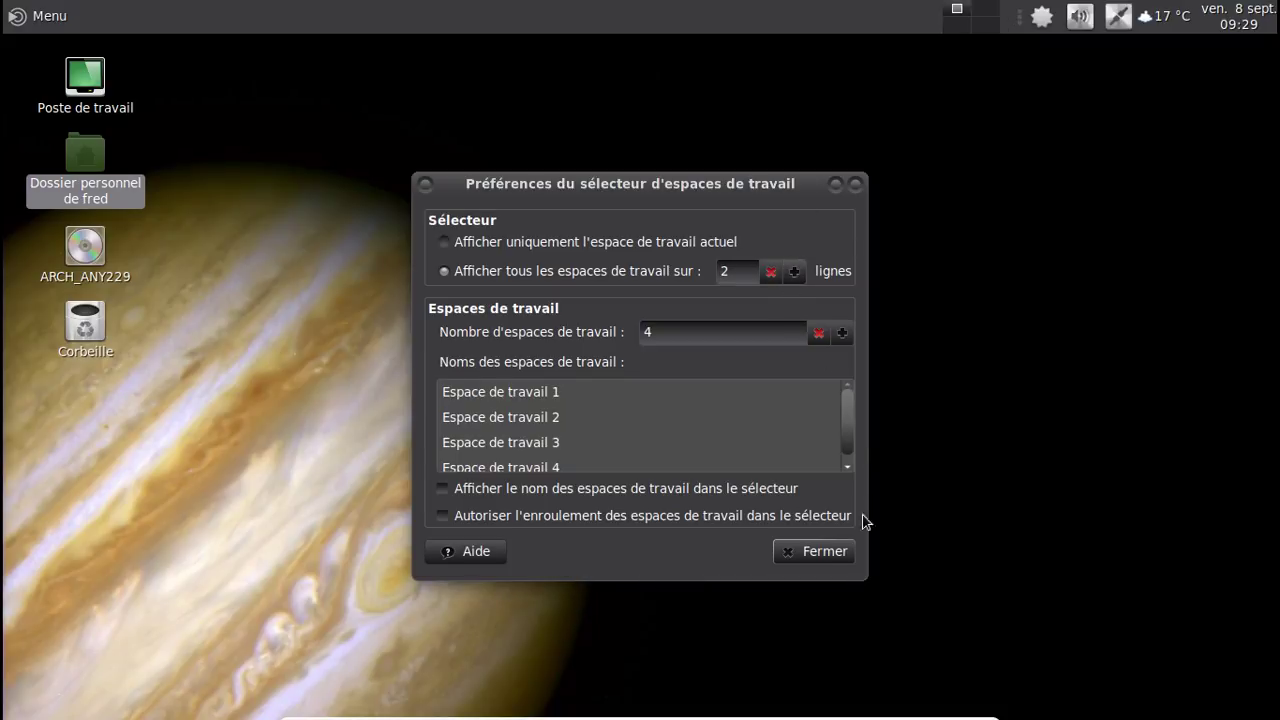
pyautogui.click(820, 551)
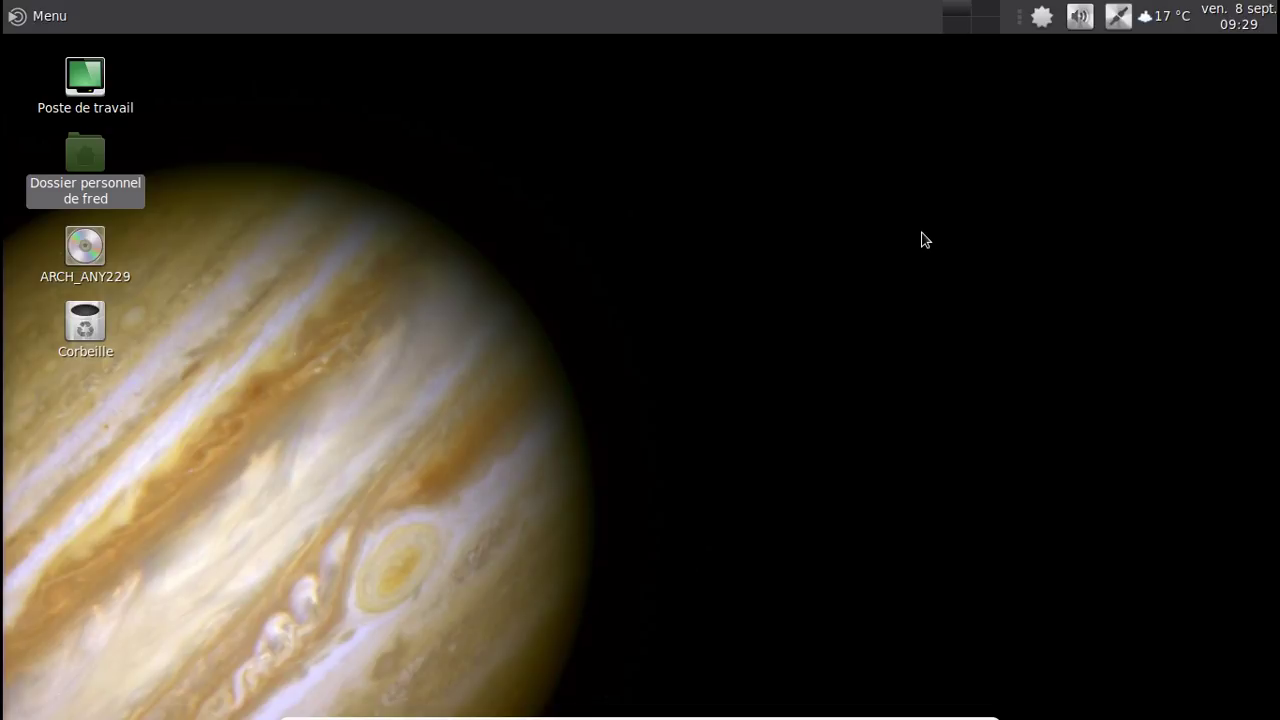
# Add a separator (Séparateur) to the panel just after the MATE Menu.
pyautogui.rightClick(90, 18)
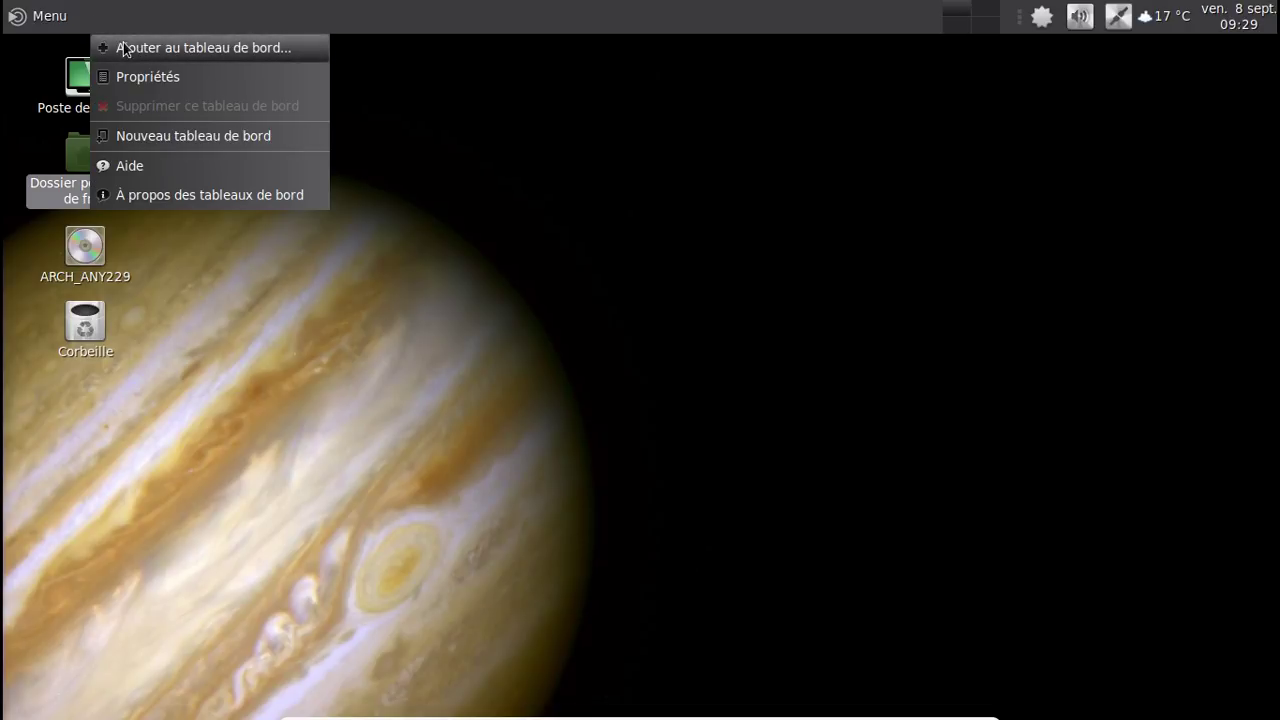
pyautogui.click(124, 48)
pyautogui.scroll(-5, 662, 348)
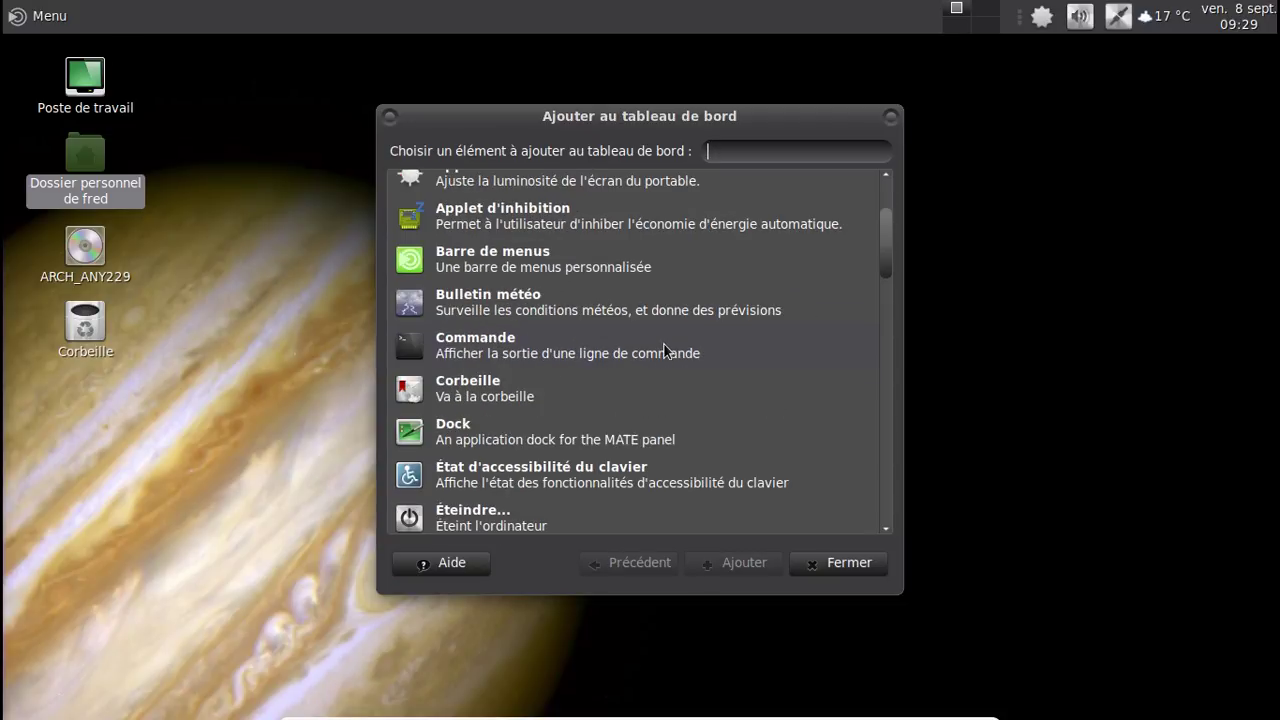
pyautogui.scroll(-3, 664, 346)
pyautogui.scroll(-3, 664, 348)
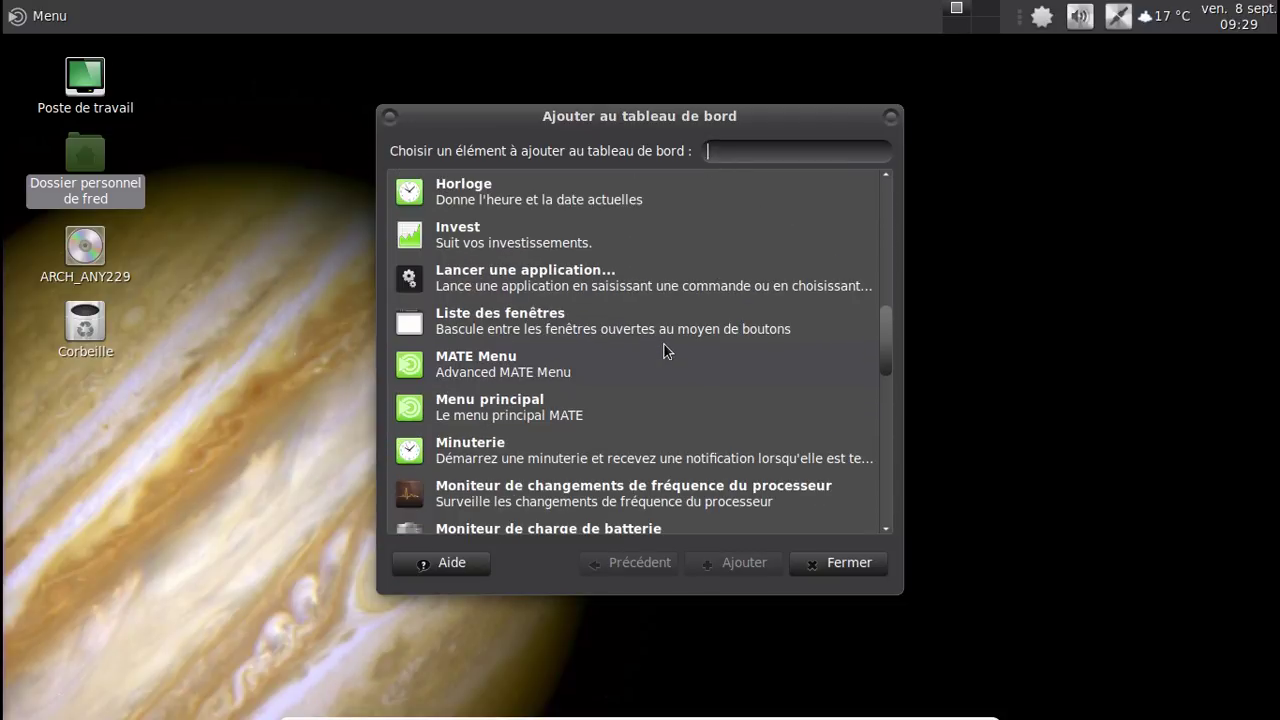
pyautogui.scroll(-2, 664, 348)
pyautogui.scroll(-8, 664, 348)
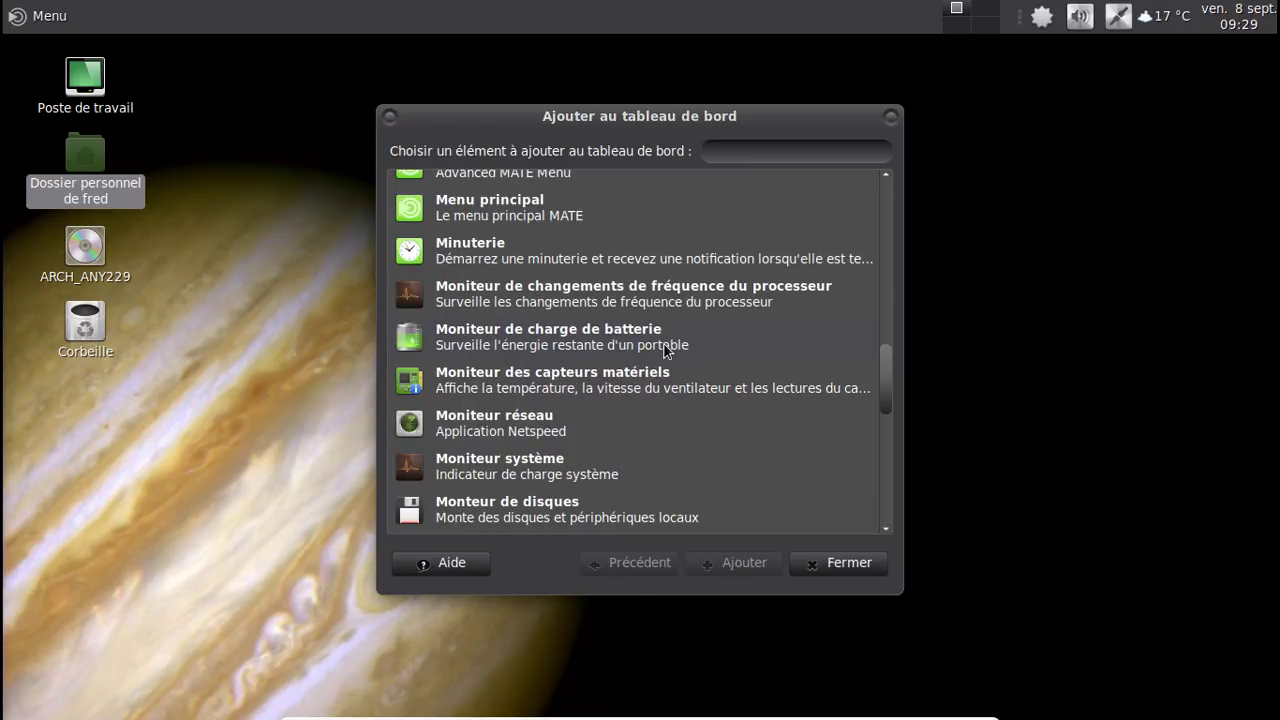
pyautogui.scroll(-3, 664, 348)
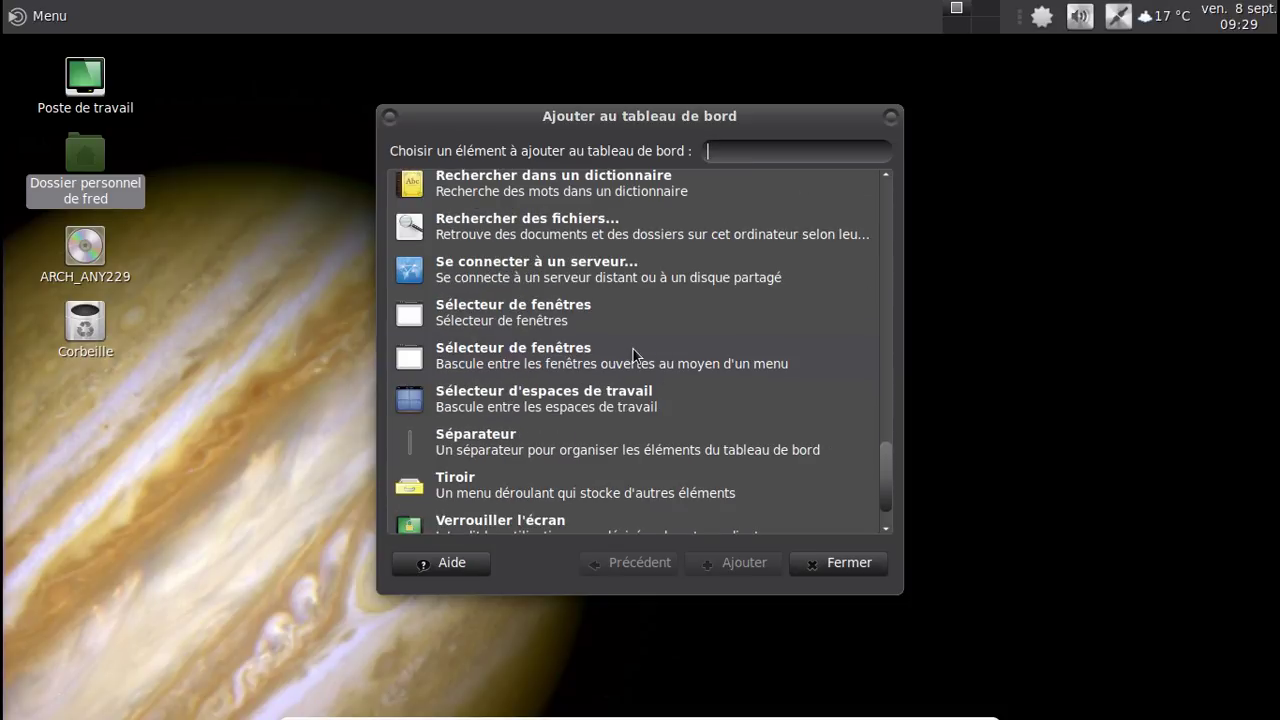
pyautogui.click(518, 440)
pyautogui.click(716, 568)
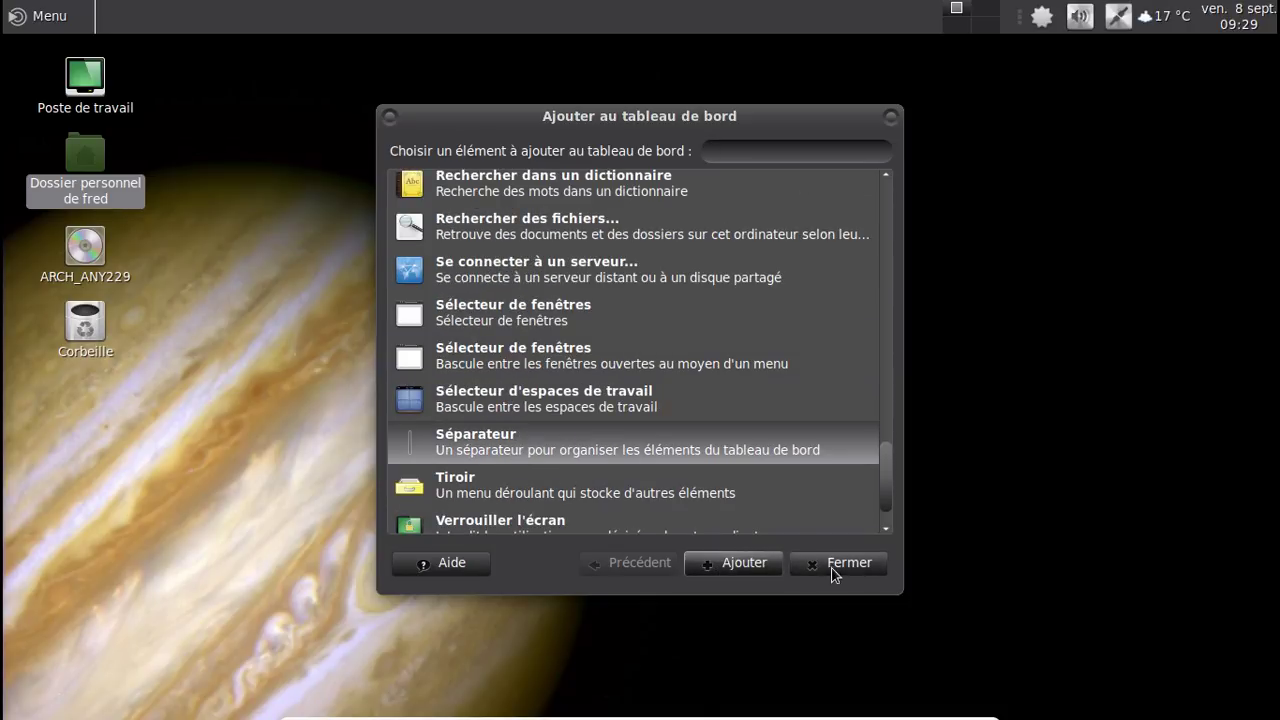
pyautogui.click(834, 566)
# Move the separator closer to the MATE Menu and lock it to the panel.
pyautogui.rightClick(96, 30)
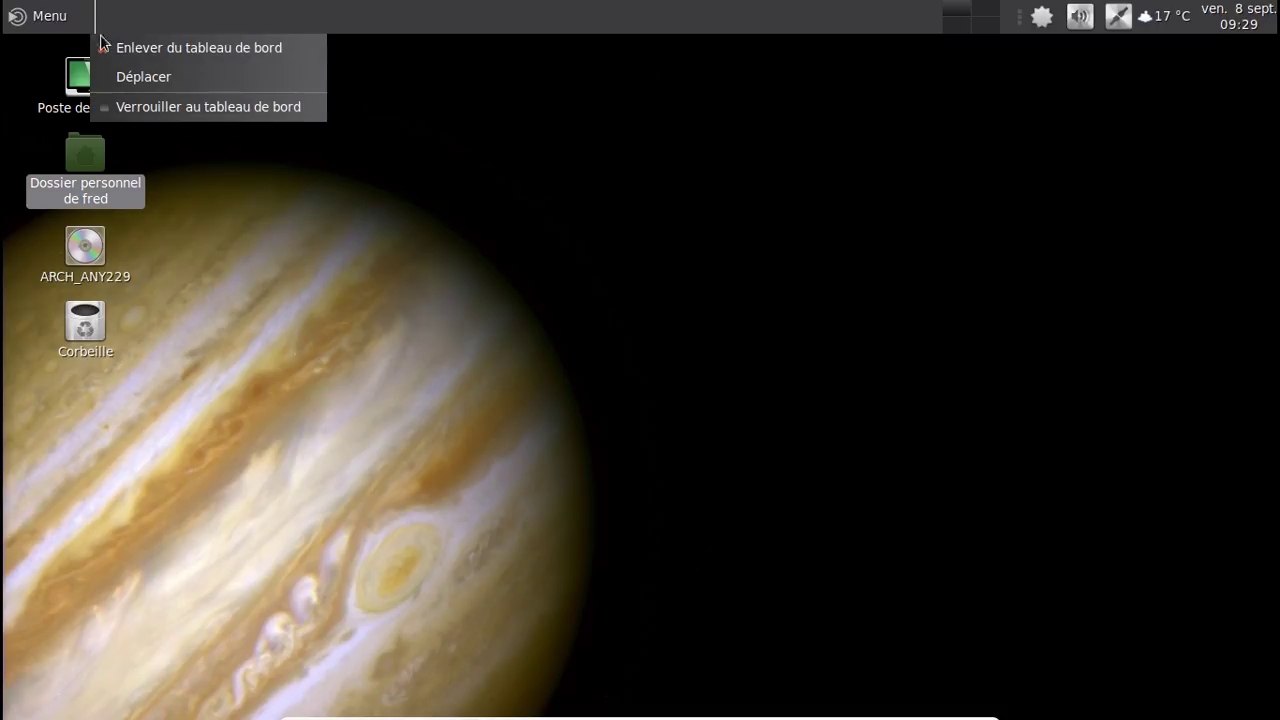
pyautogui.click(139, 78)
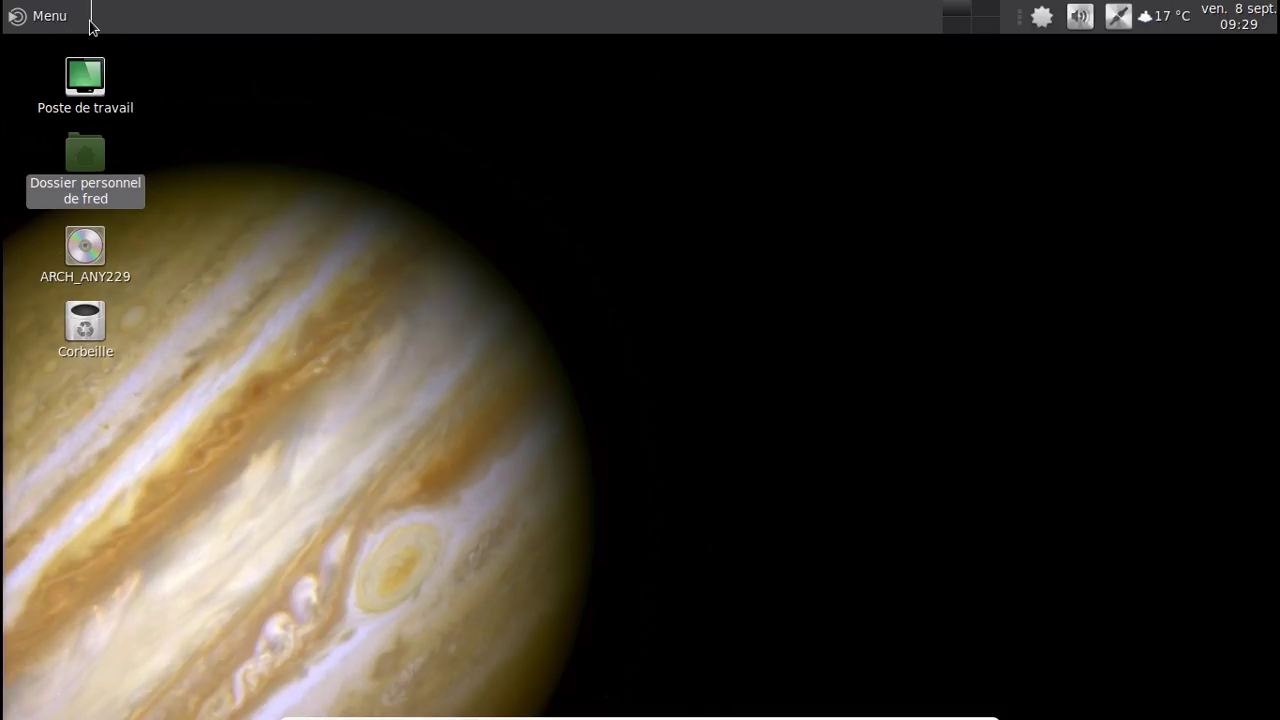
pyautogui.rightClick(91, 20)
pyautogui.click(170, 106)
# Set the panel's orientation to En bas so that it sits along the lower screen edge.
pyautogui.rightClick(181, 24)
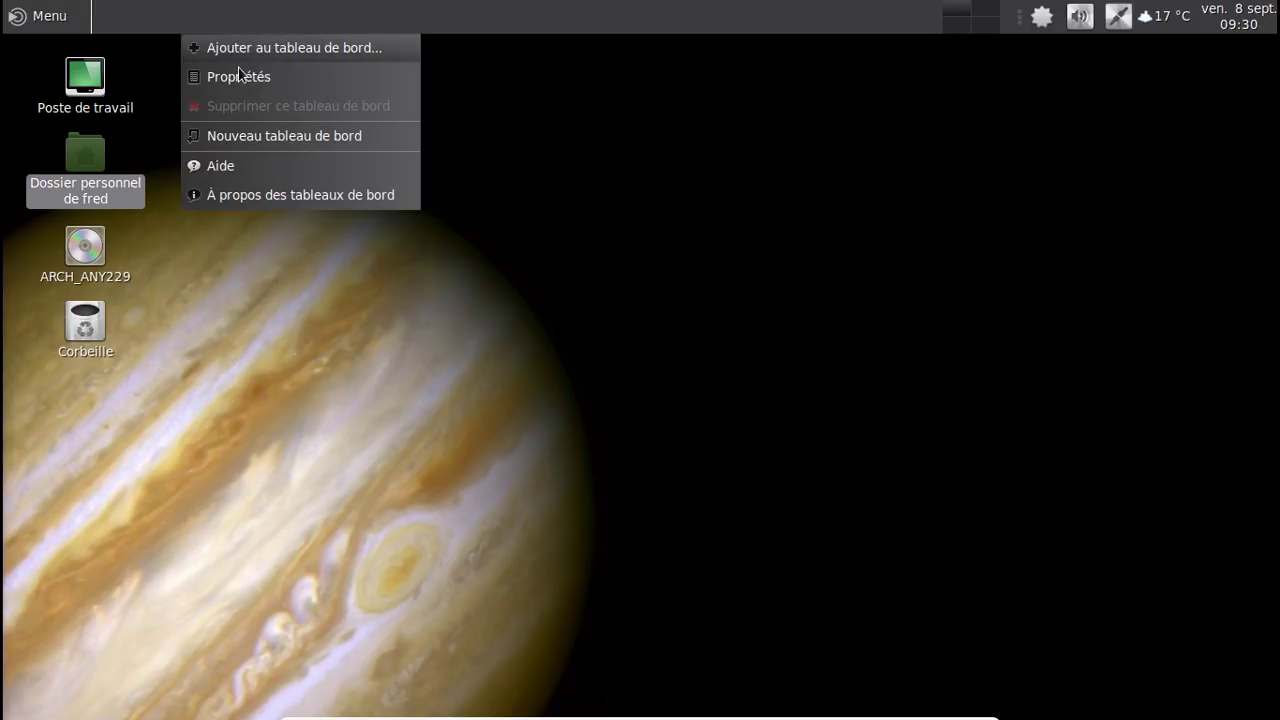
pyautogui.click(250, 82)
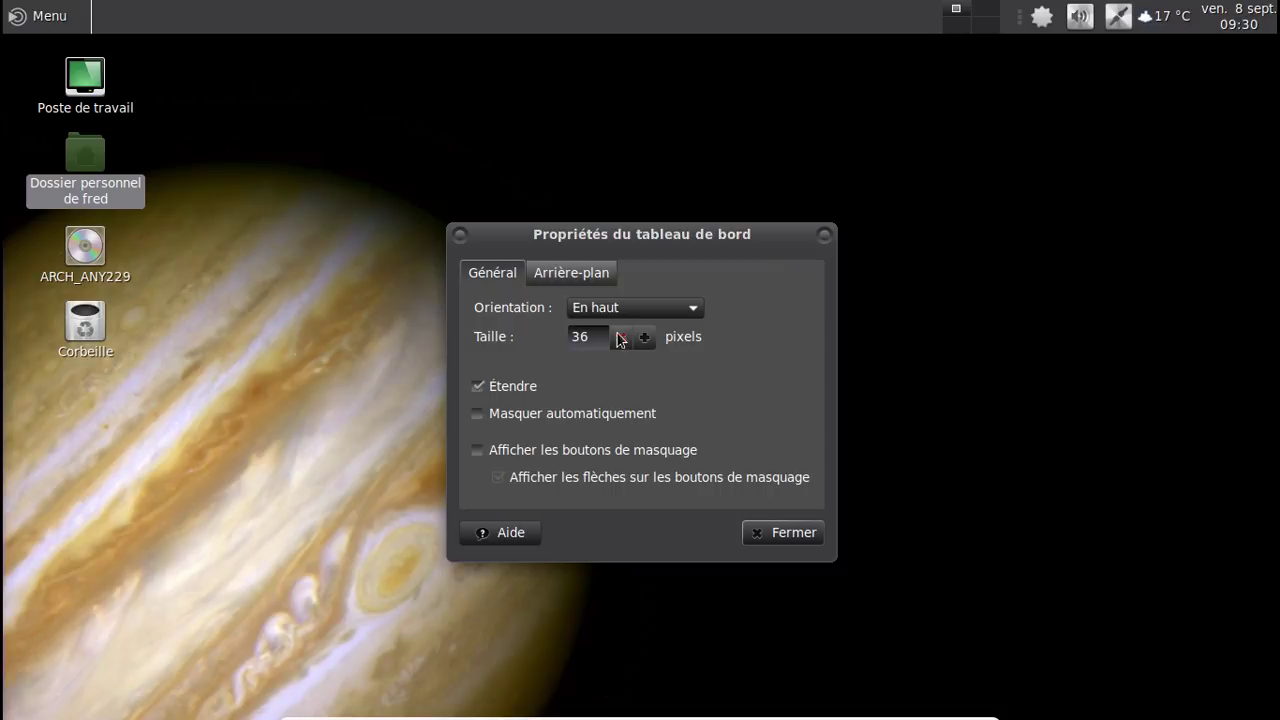
pyautogui.click(615, 308)
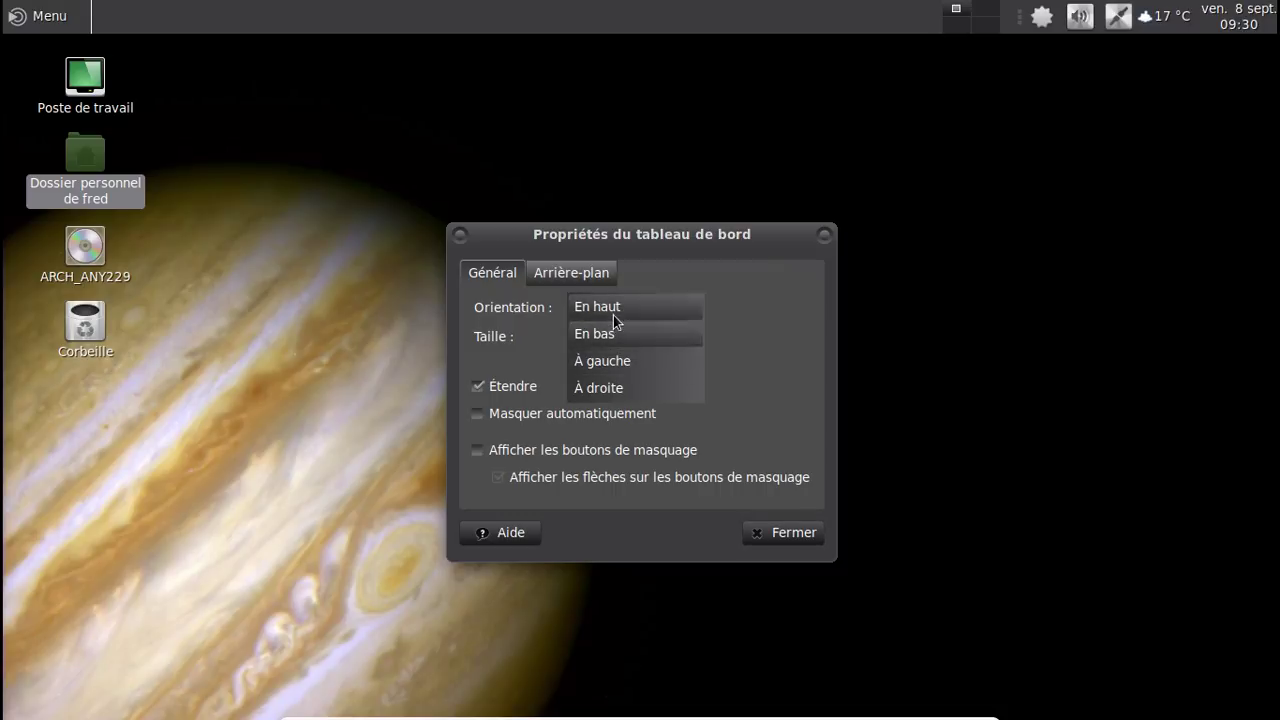
pyautogui.click(616, 330)
pyautogui.click(782, 535)
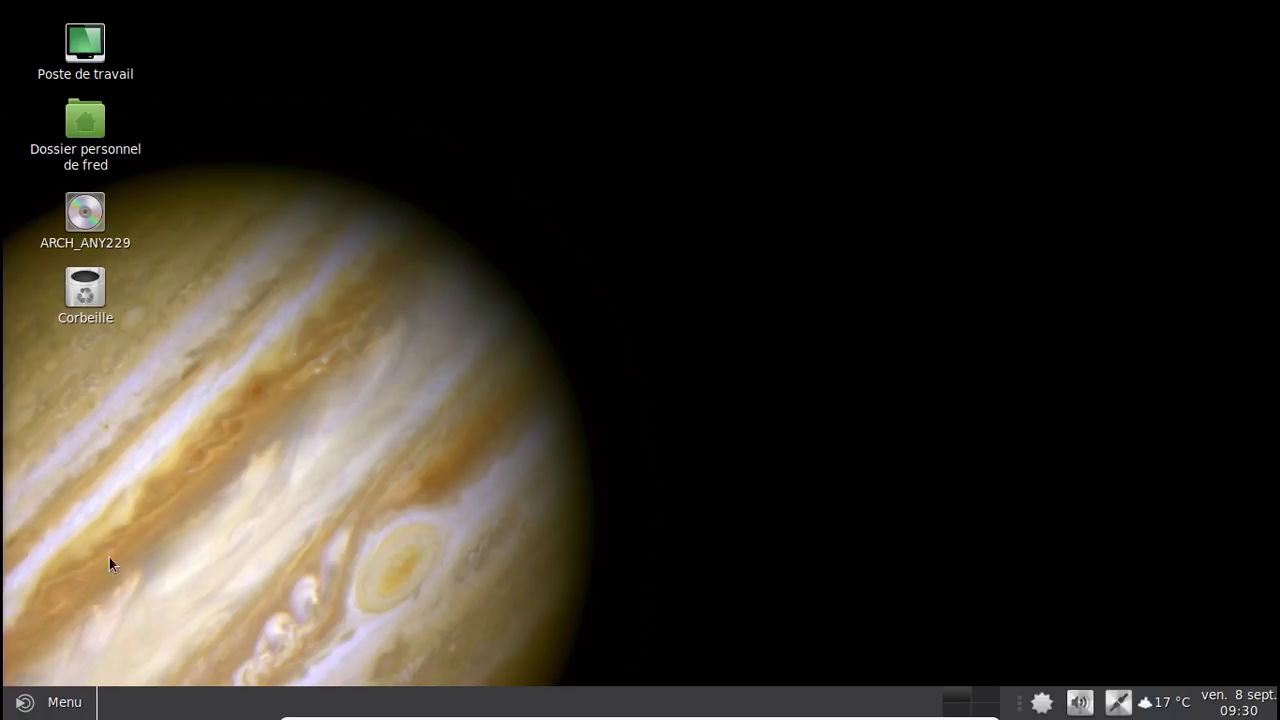
# Check that the MATE Menu opens from the relocated panel and open the home folder from the desktop.
pyautogui.click(43, 704)
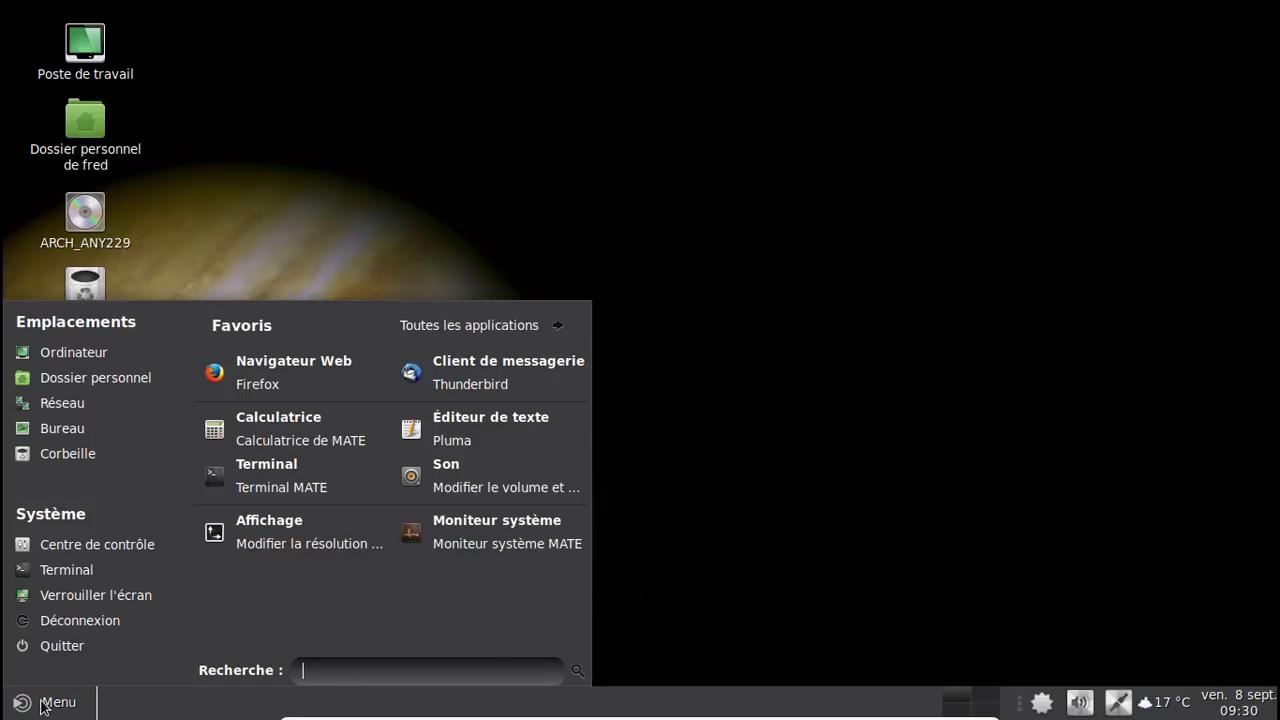
pyautogui.click(43, 705)
pyautogui.doubleClick(88, 138)
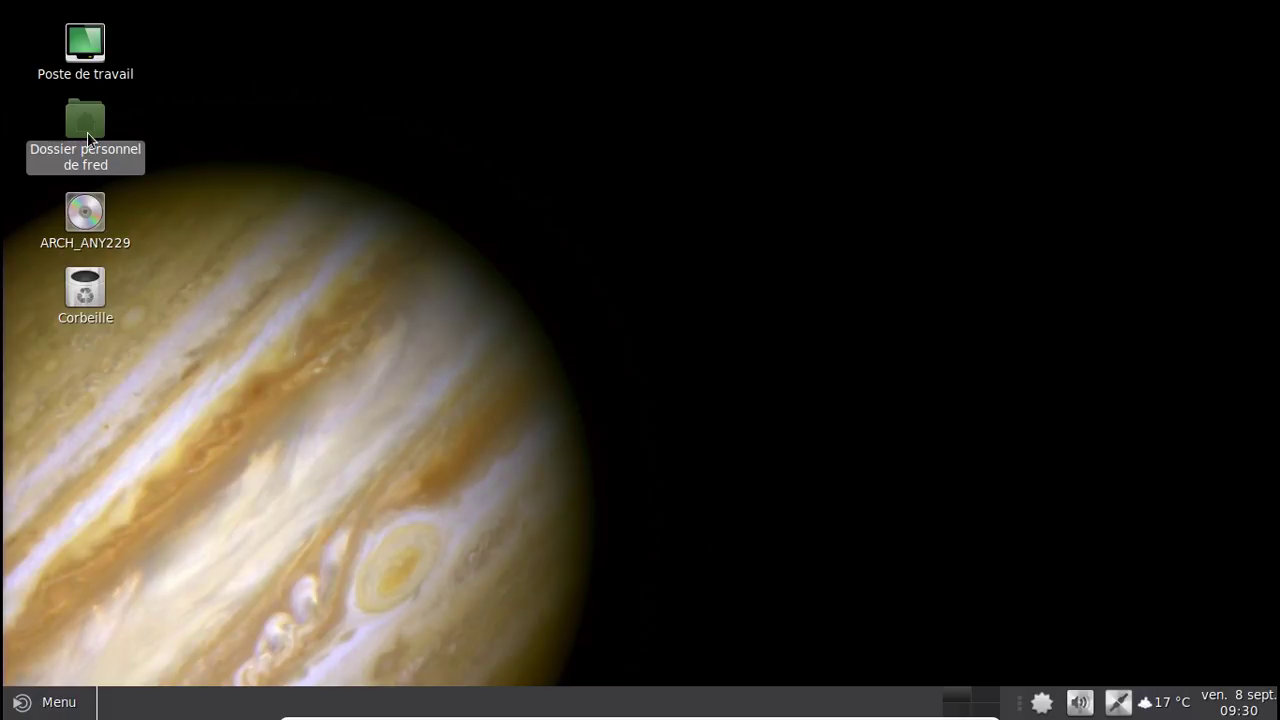
# Add the Show Desktop applet (Afficher le bureau) to the panel.
pyautogui.rightClick(163, 704)
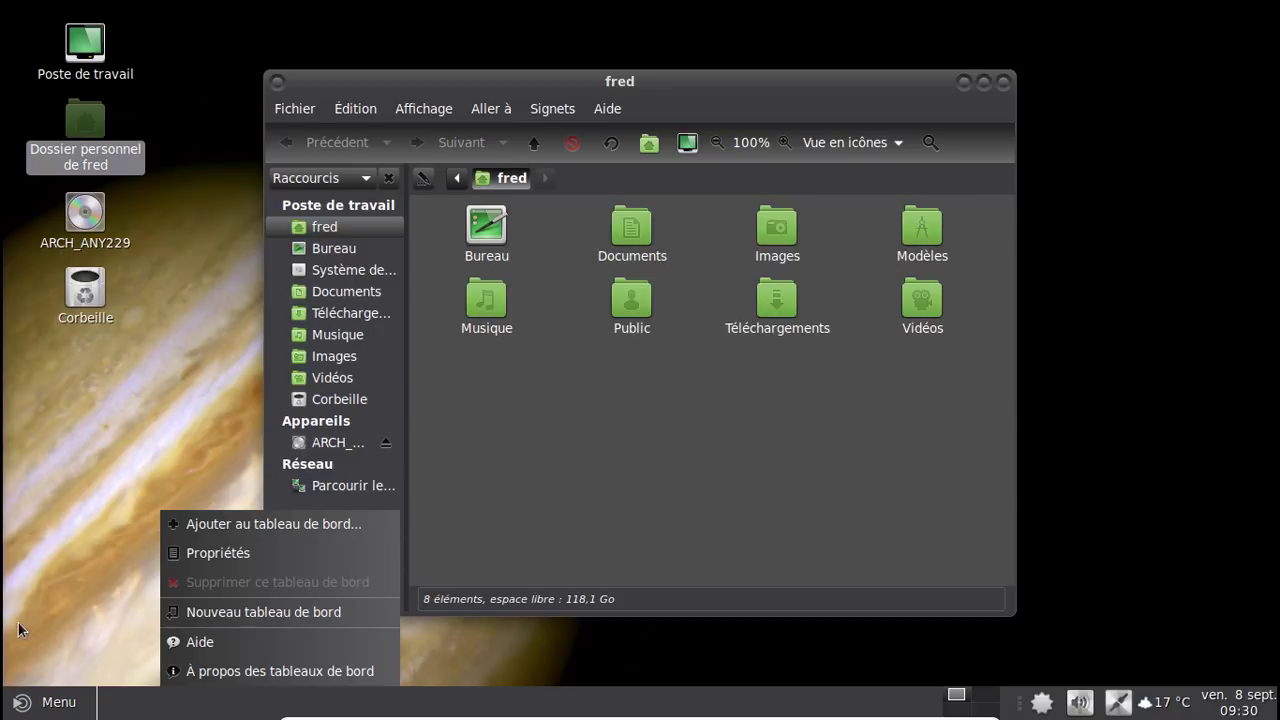
pyautogui.click(185, 523)
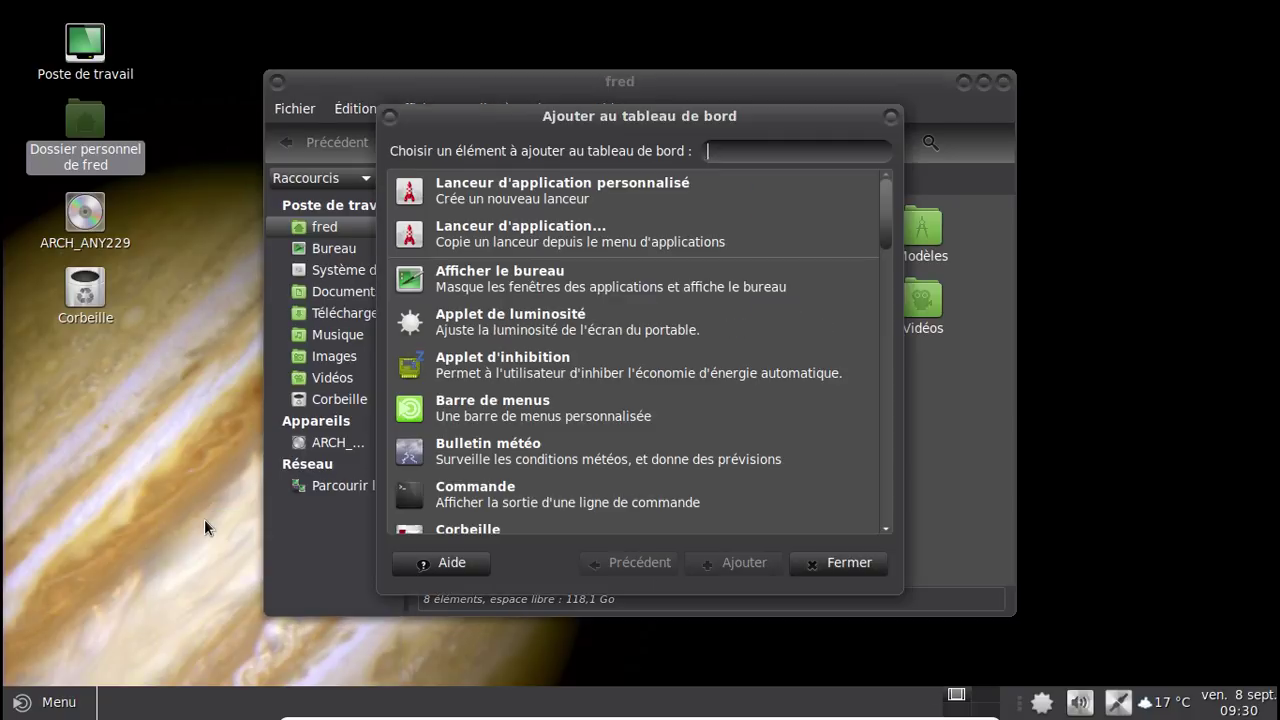
pyautogui.click(514, 275)
pyautogui.click(738, 563)
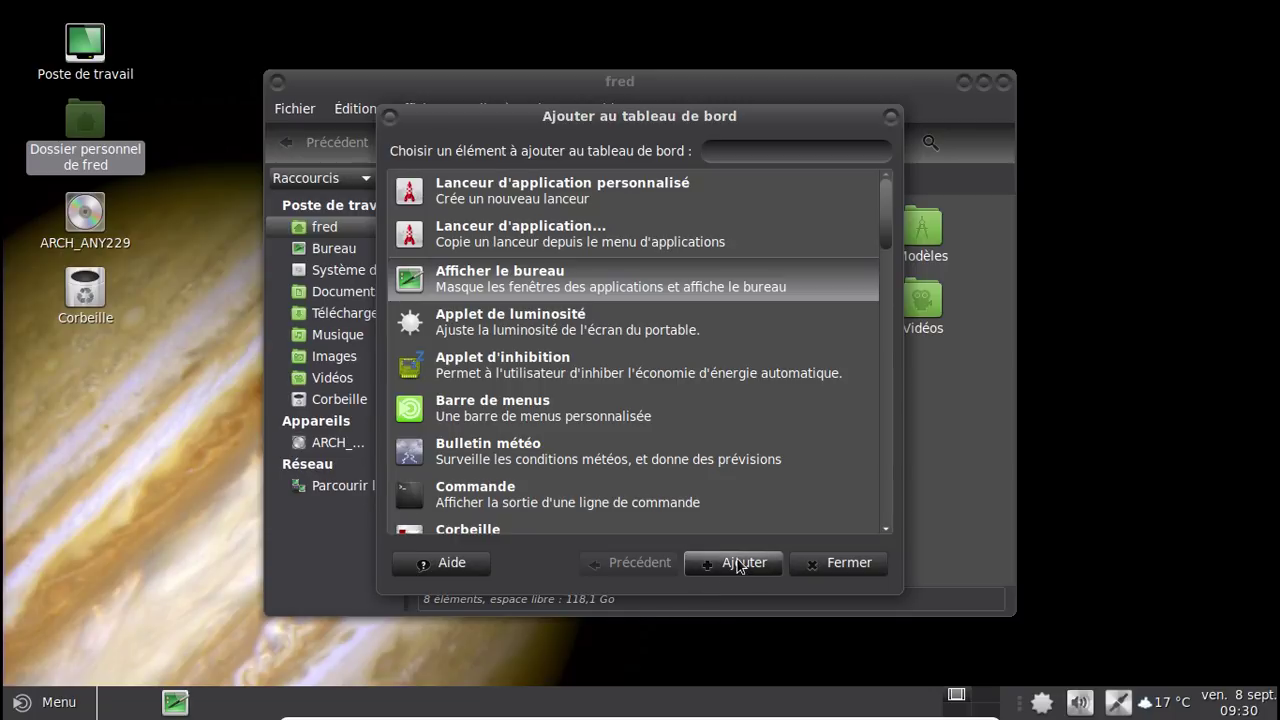
# Move the Show Desktop applet beside the separator next to the MATE Menu and lock it there.
pyautogui.rightClick(178, 700)
pyautogui.click(195, 640)
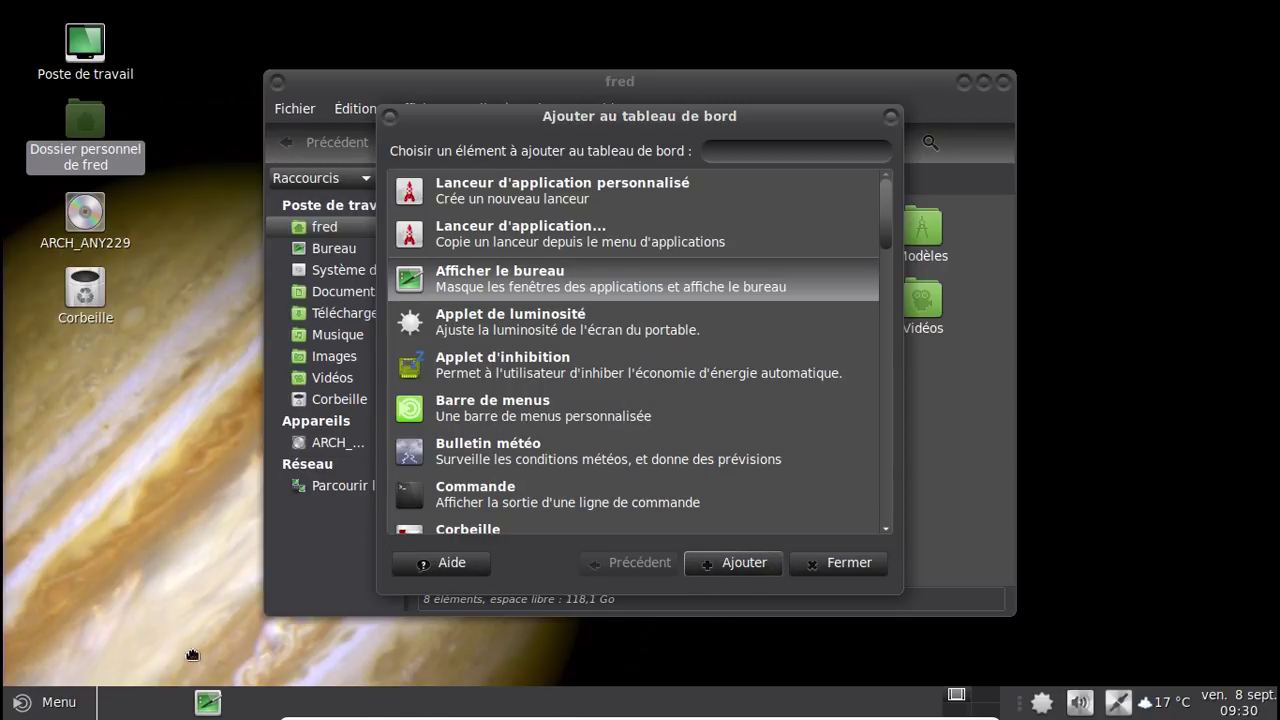
pyautogui.click(115, 690)
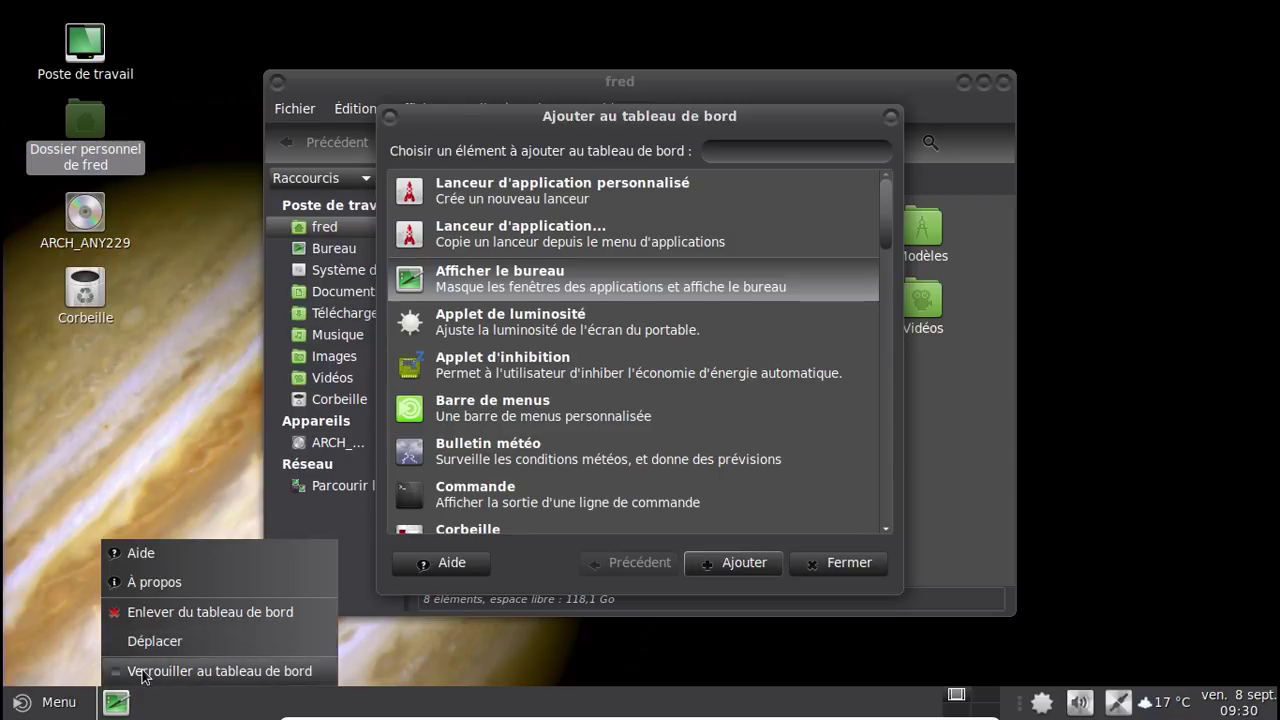
pyautogui.click(140, 708)
# Add a second separator to the panel after the Show Desktop applet and close the list of panel items.
pyautogui.rightClick(145, 708)
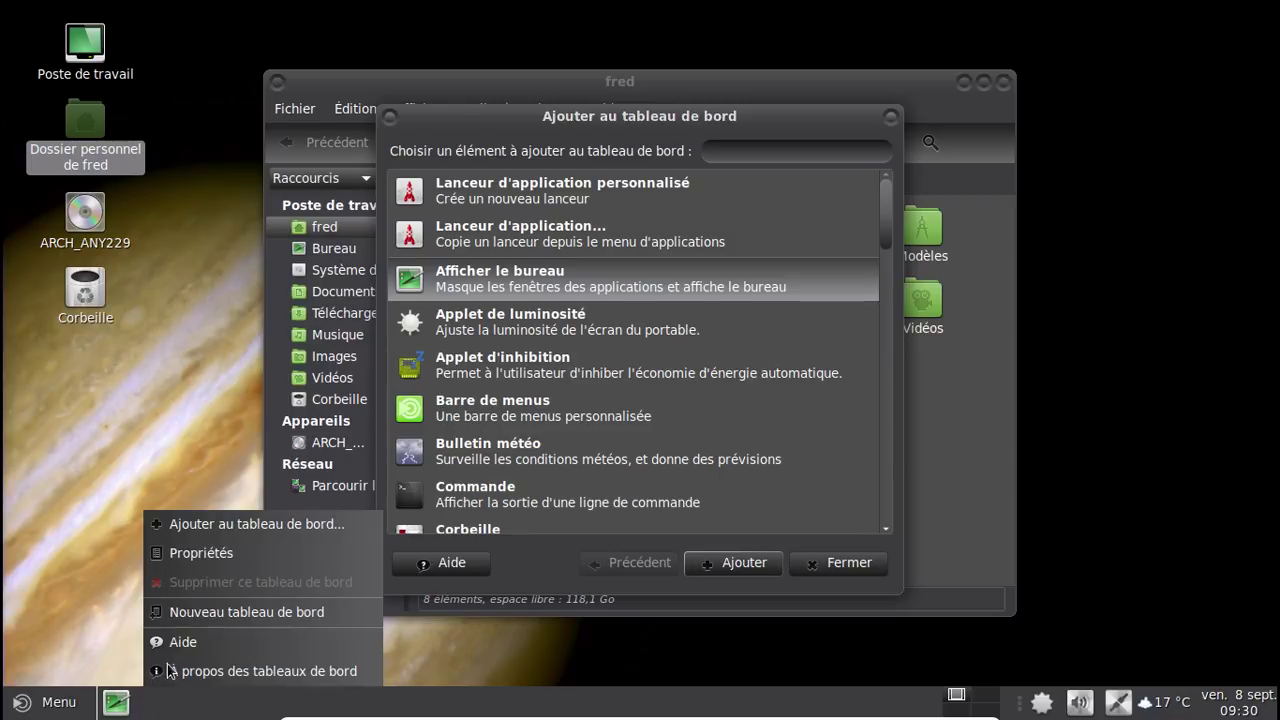
pyautogui.click(198, 529)
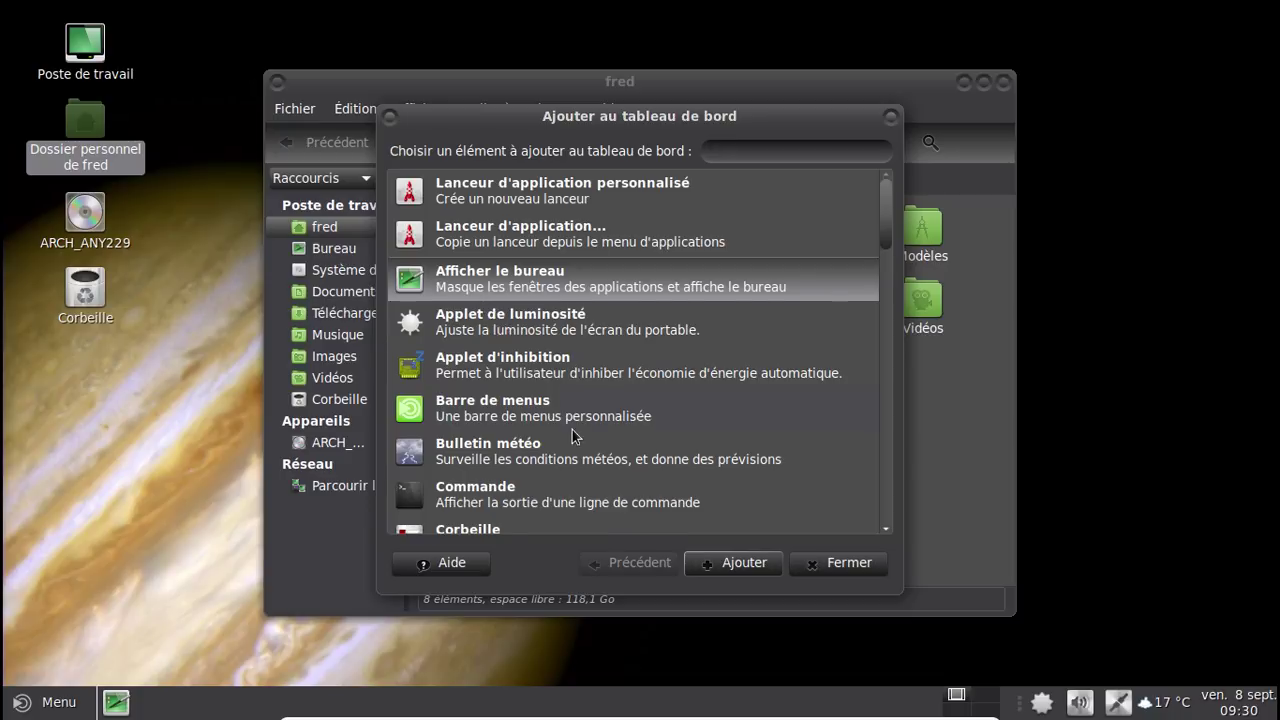
pyautogui.scroll(-20, 573, 436)
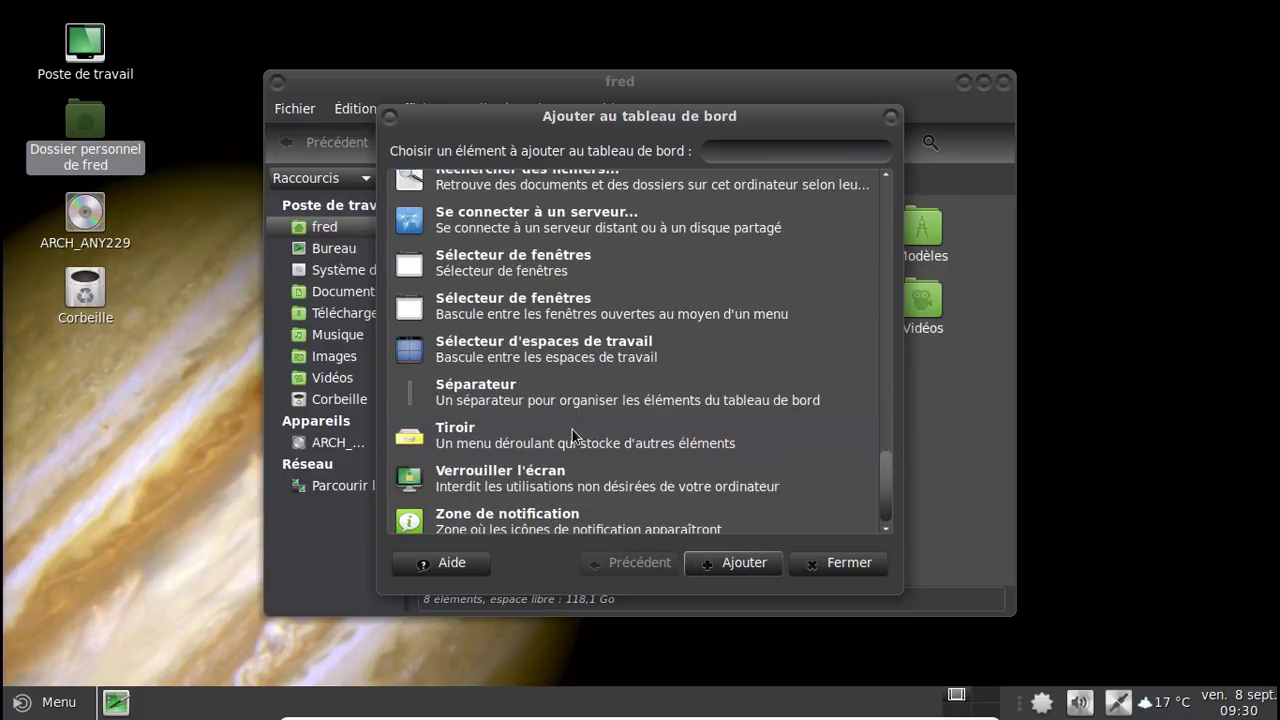
pyautogui.scroll(-1, 573, 436)
pyautogui.click(468, 395)
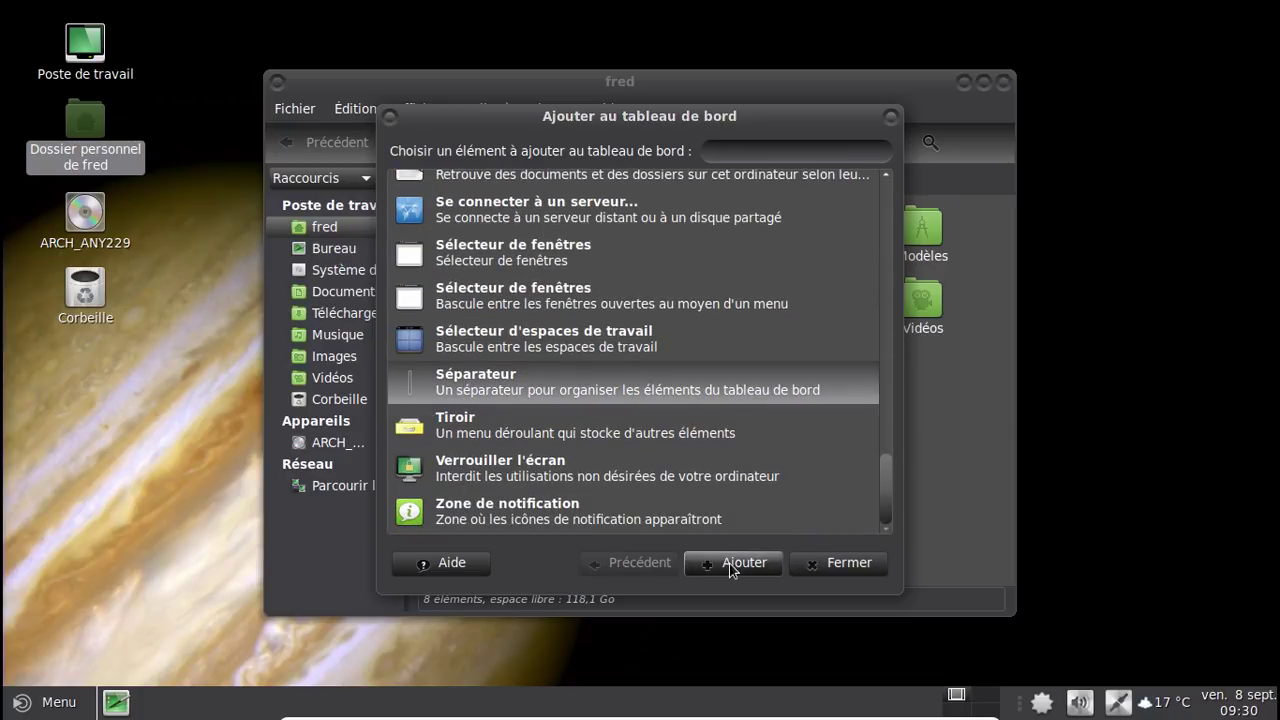
pyautogui.click(835, 563)
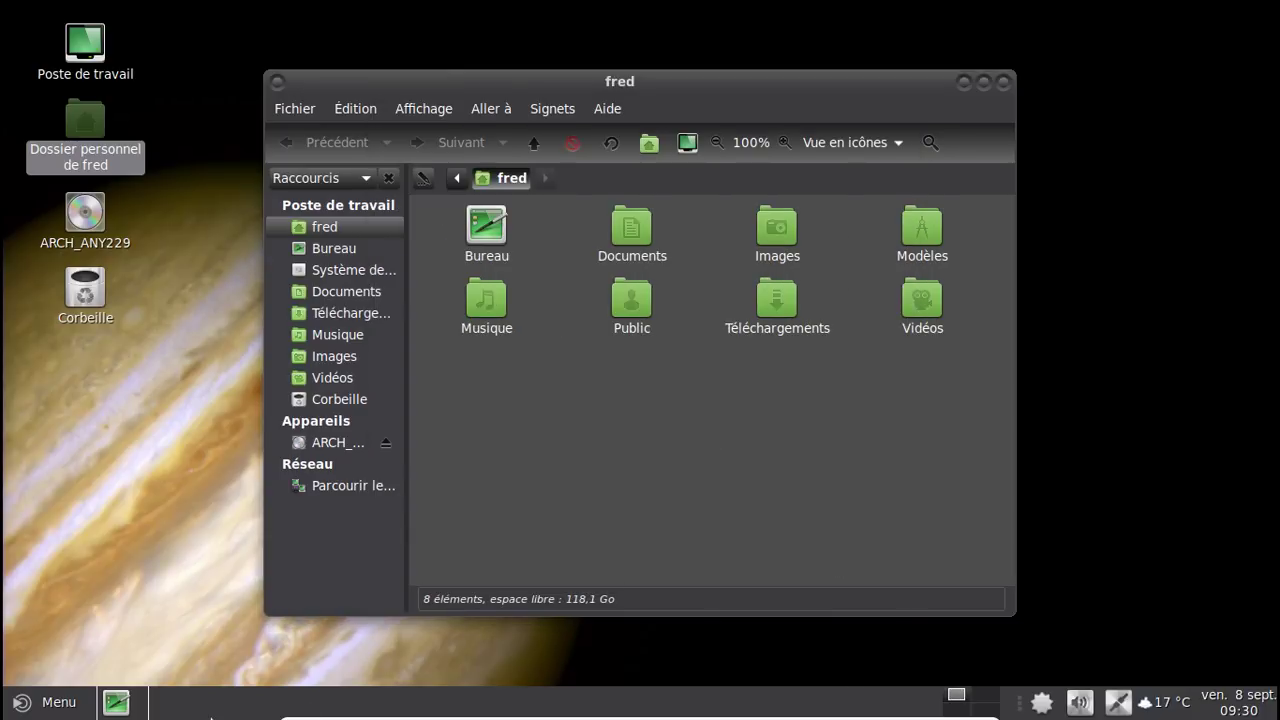
# Move the second separator right beside the Show Desktop applet and lock it to the panel.
pyautogui.rightClick(149, 706)
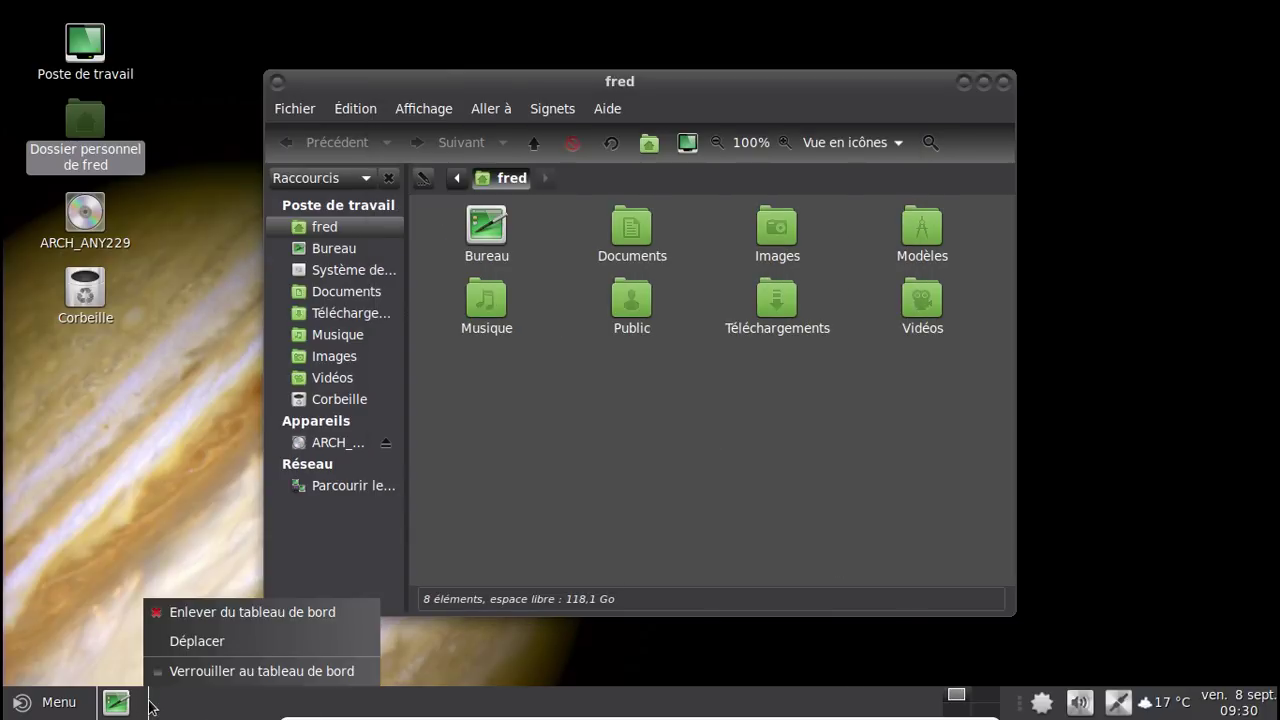
pyautogui.click(172, 641)
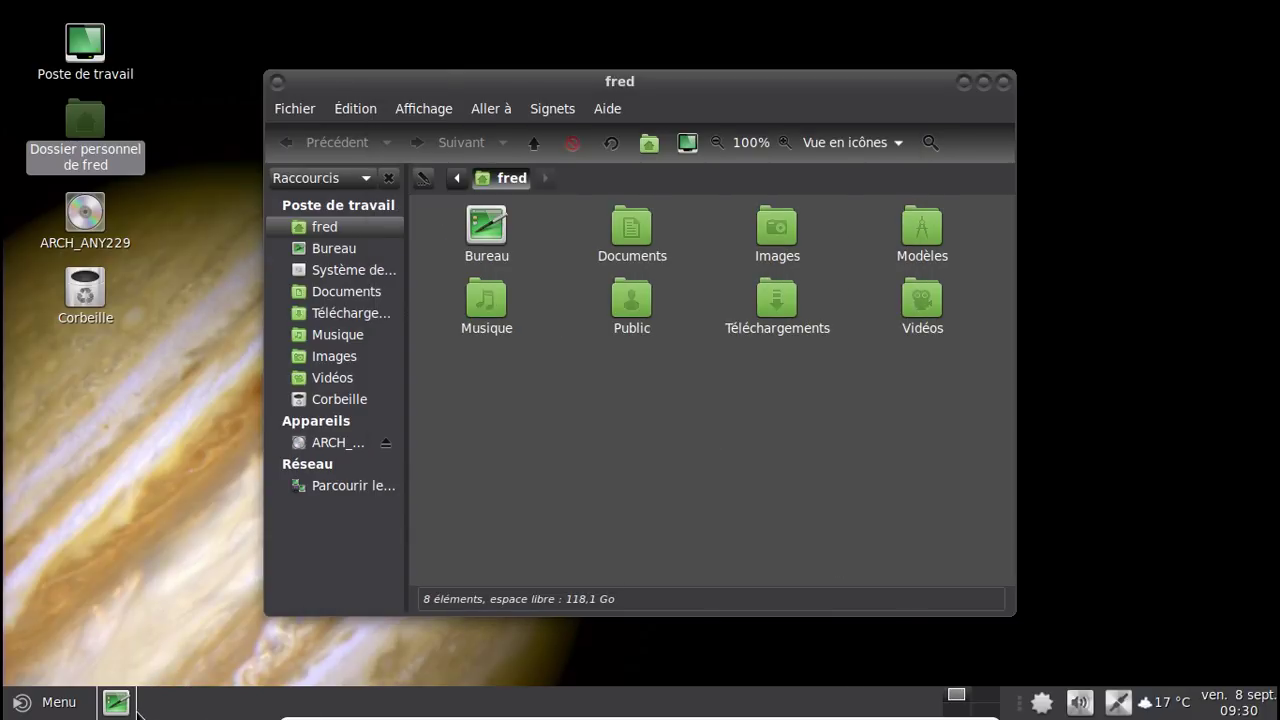
pyautogui.rightClick(138, 708)
pyautogui.click(166, 671)
# Add the window list applet (Liste des fenêtres) to the panel.
pyautogui.rightClick(173, 710)
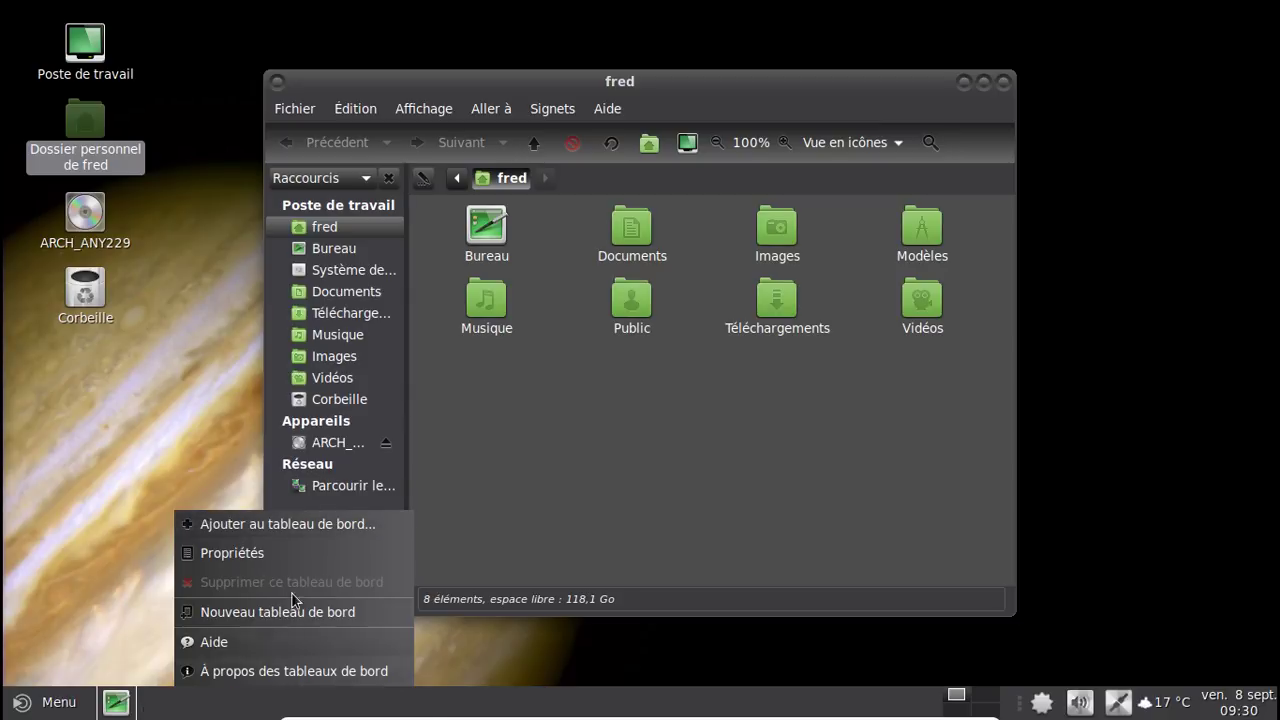
pyautogui.click(278, 525)
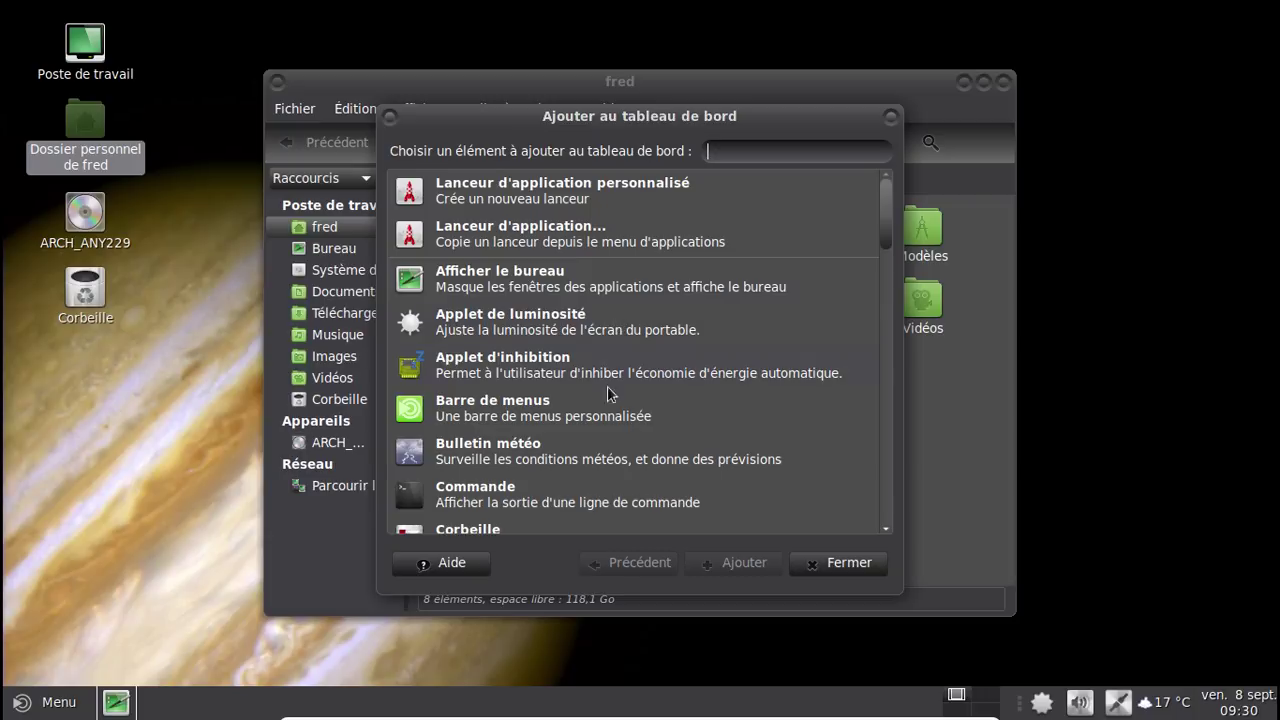
pyautogui.scroll(-4, 624, 404)
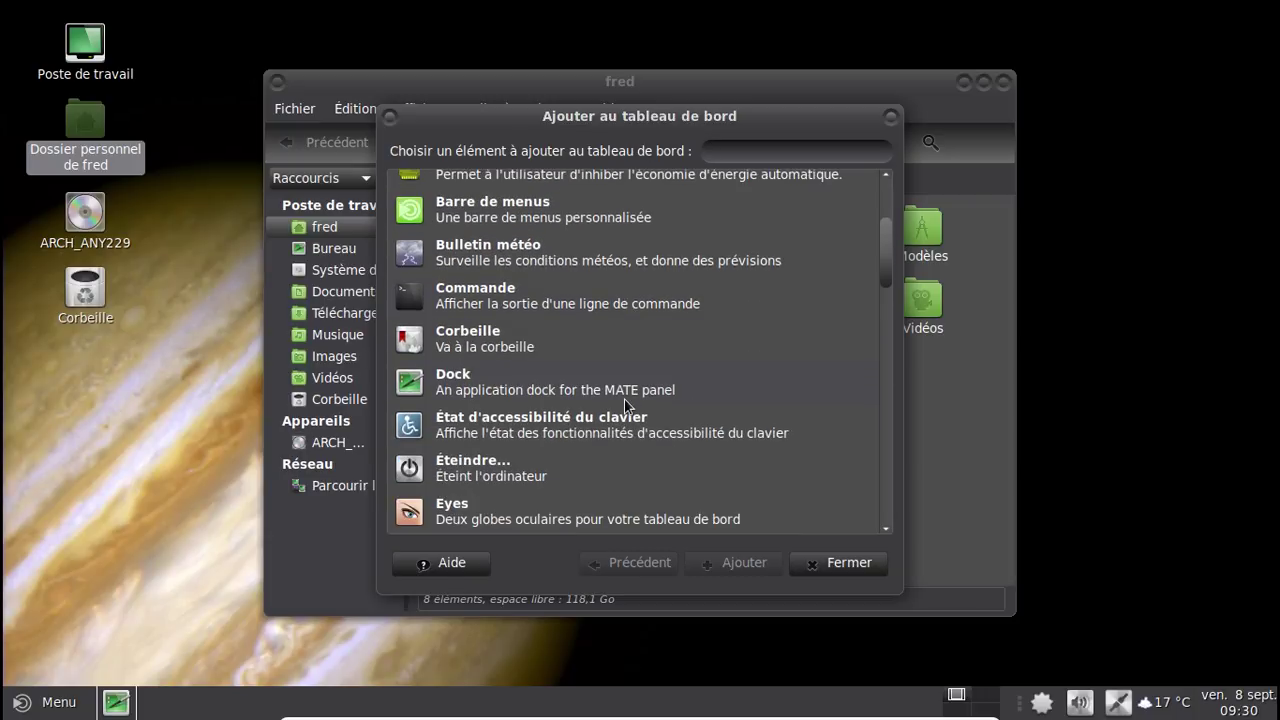
pyautogui.scroll(-7, 624, 404)
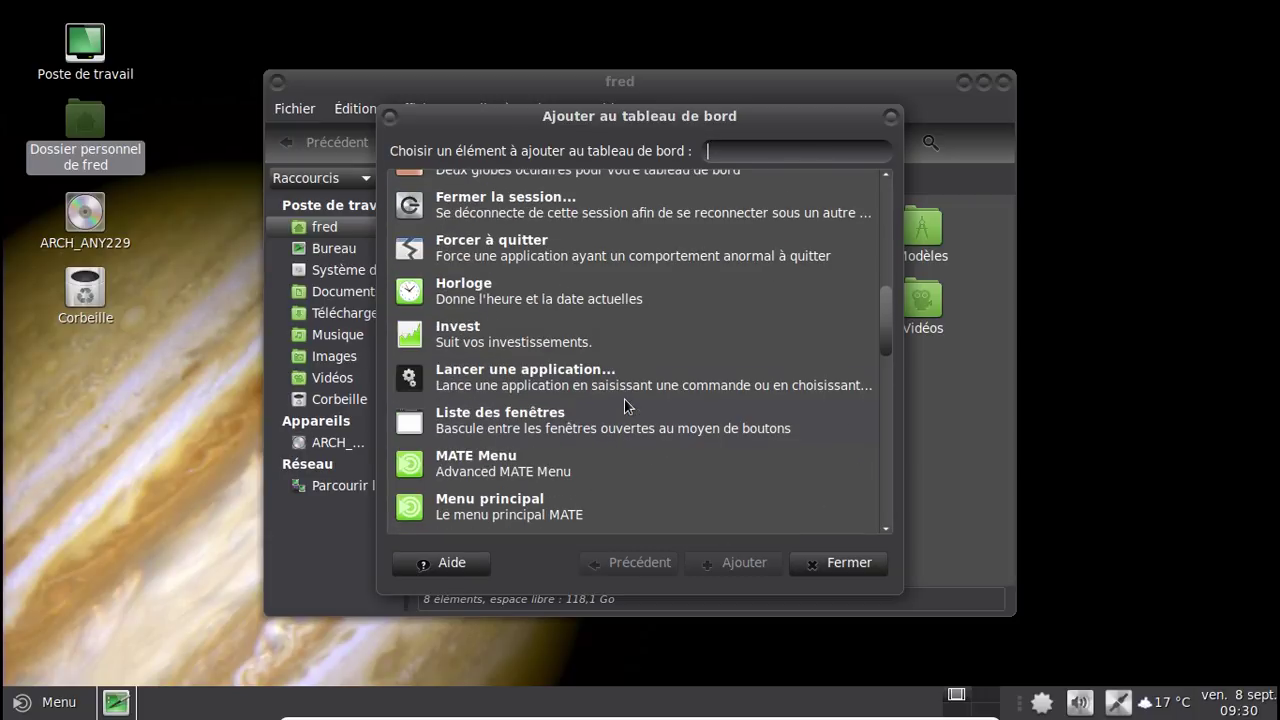
pyautogui.click(600, 421)
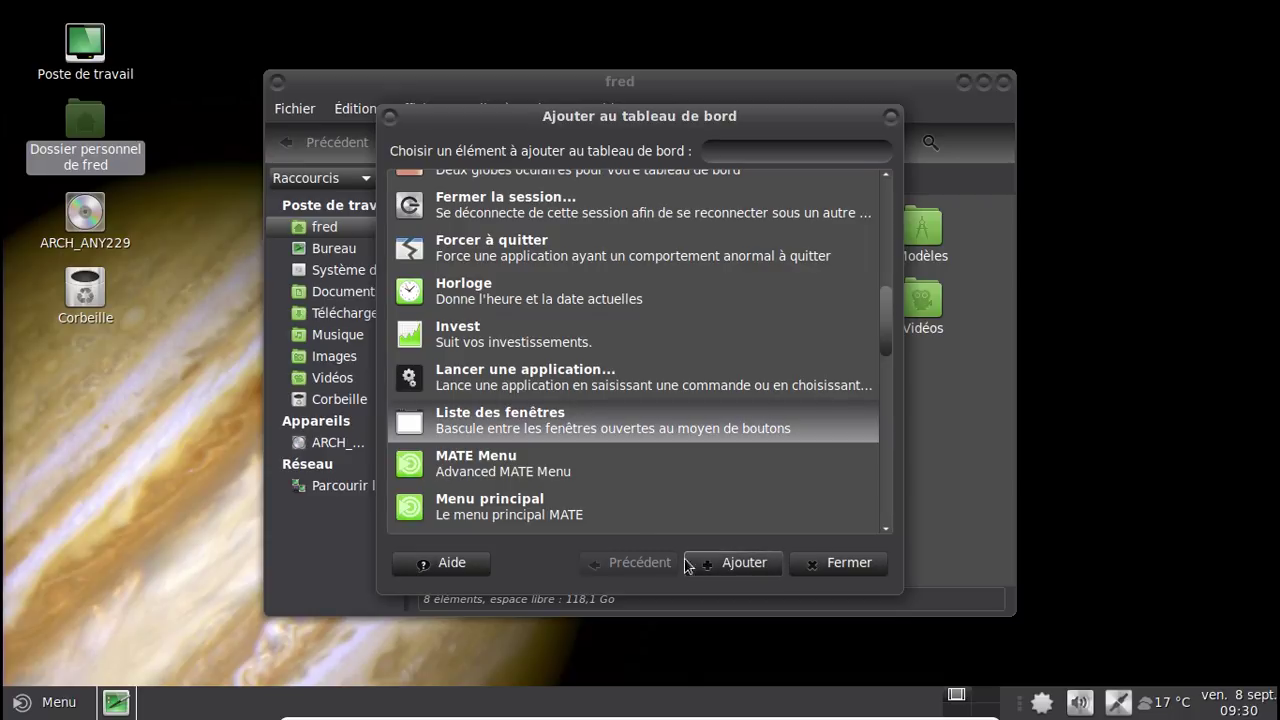
pyautogui.click(727, 568)
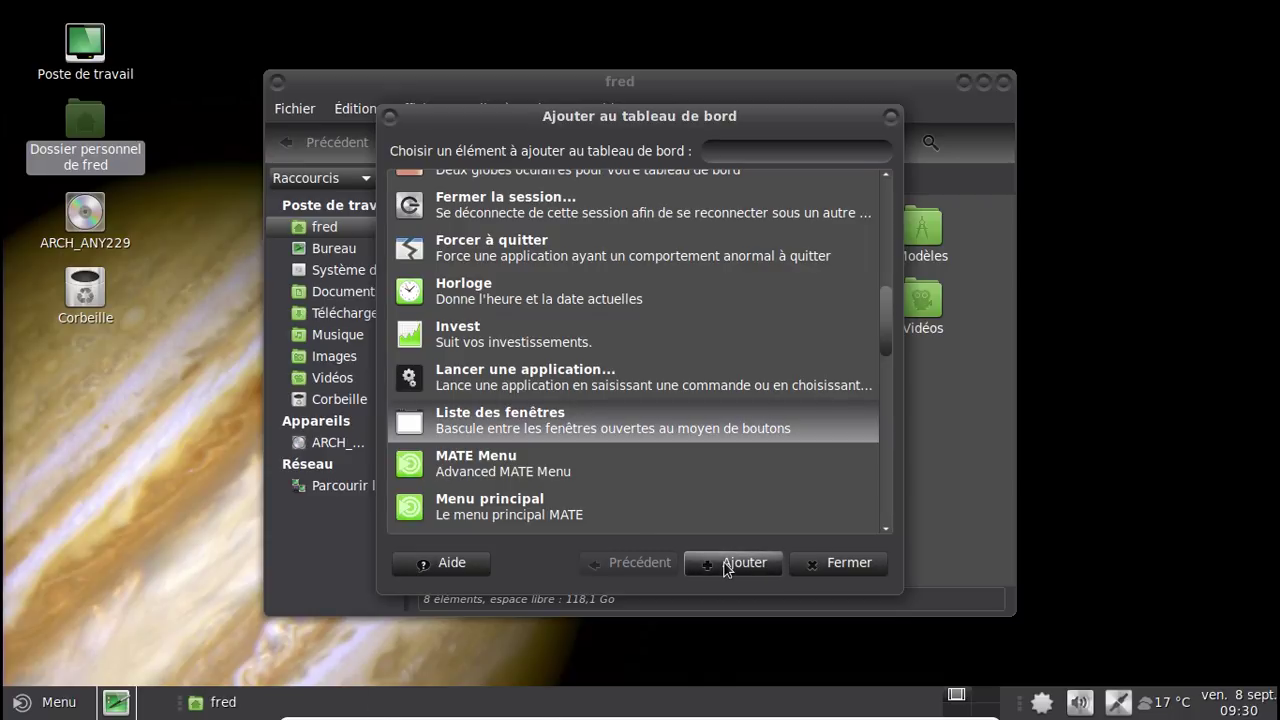
# Move the window list applet up against the separator after Show Desktop and lock it to the panel.
pyautogui.rightClick(180, 708)
pyautogui.click(200, 637)
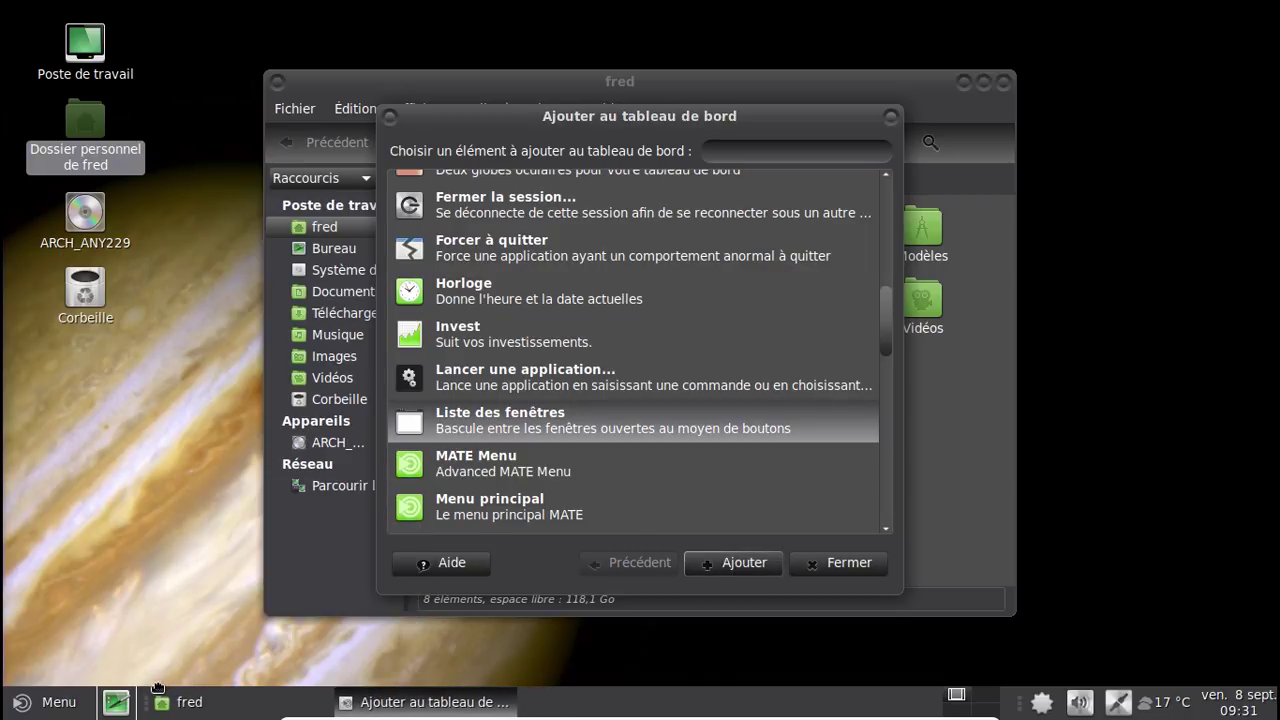
pyautogui.rightClick(138, 708)
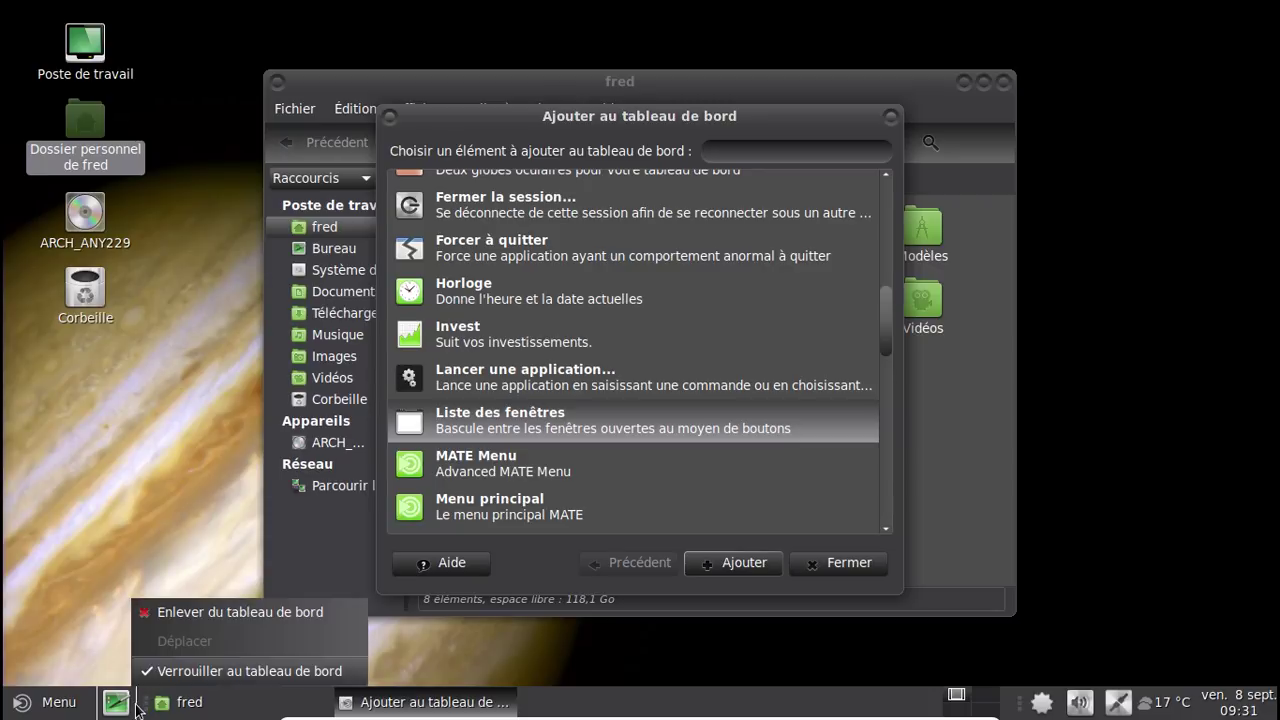
pyautogui.click(174, 645)
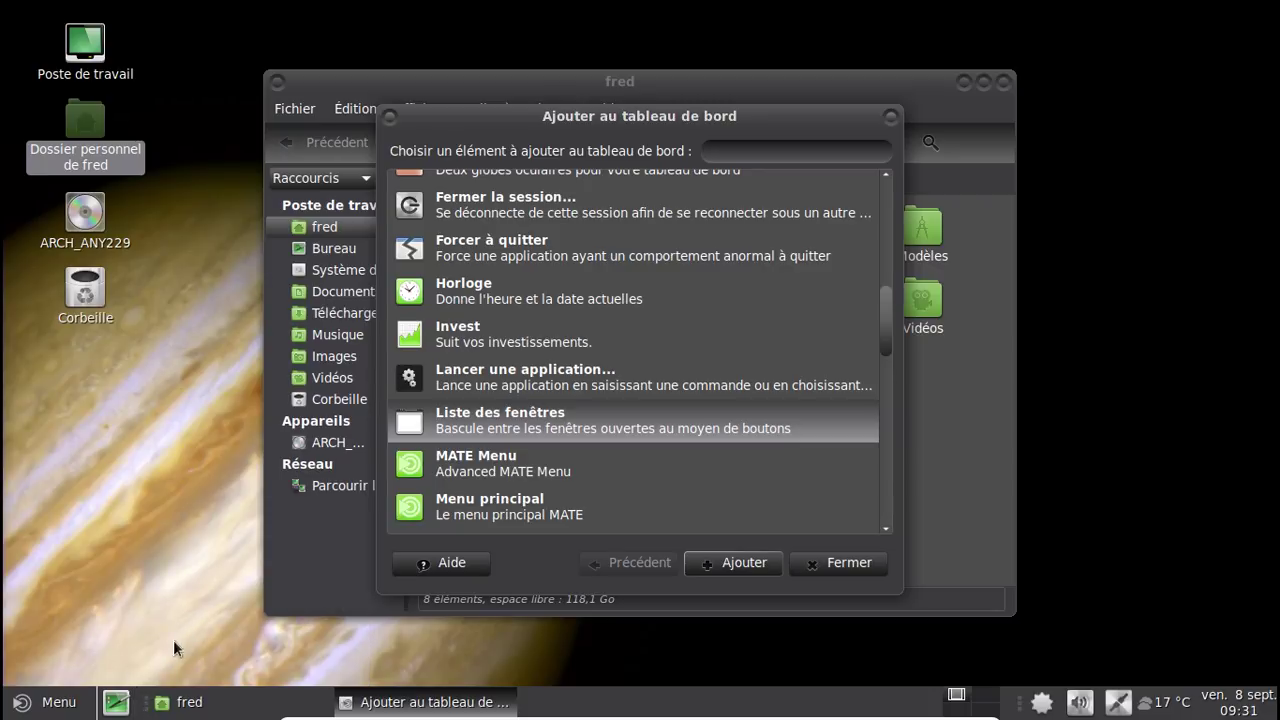
pyautogui.rightClick(153, 707)
pyautogui.rightClick(147, 707)
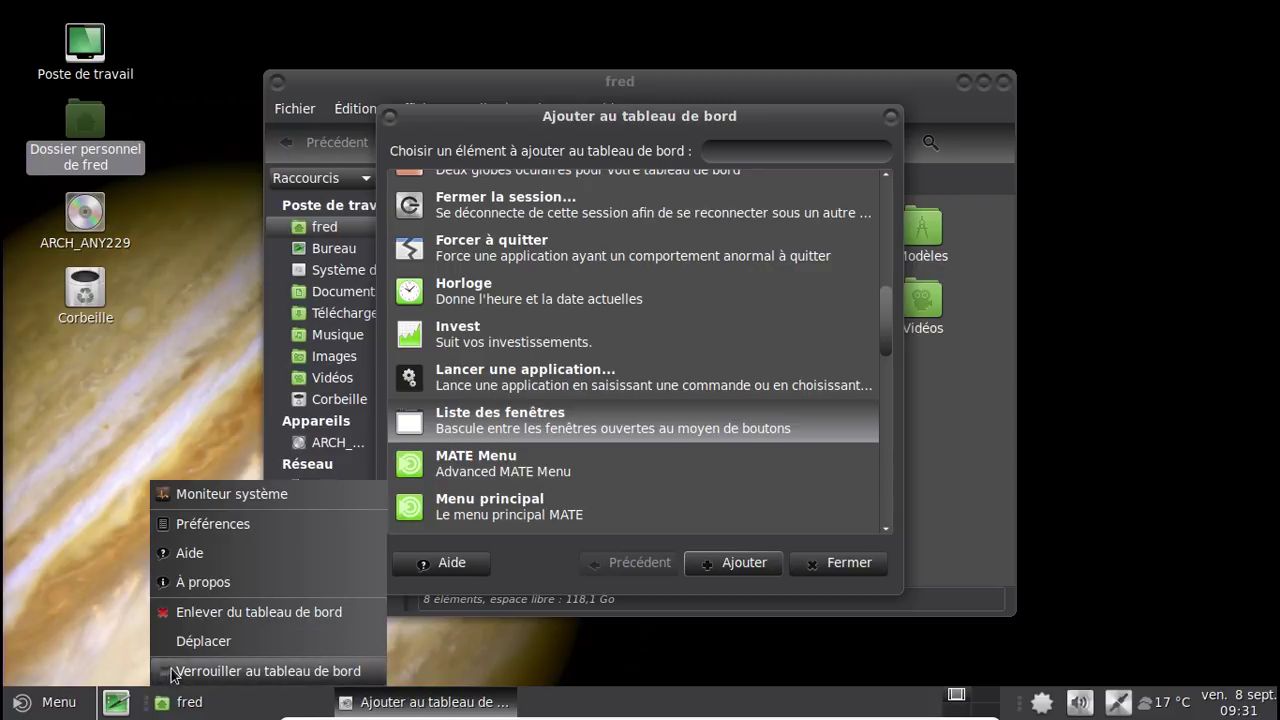
pyautogui.click(170, 643)
pyautogui.rightClick(140, 706)
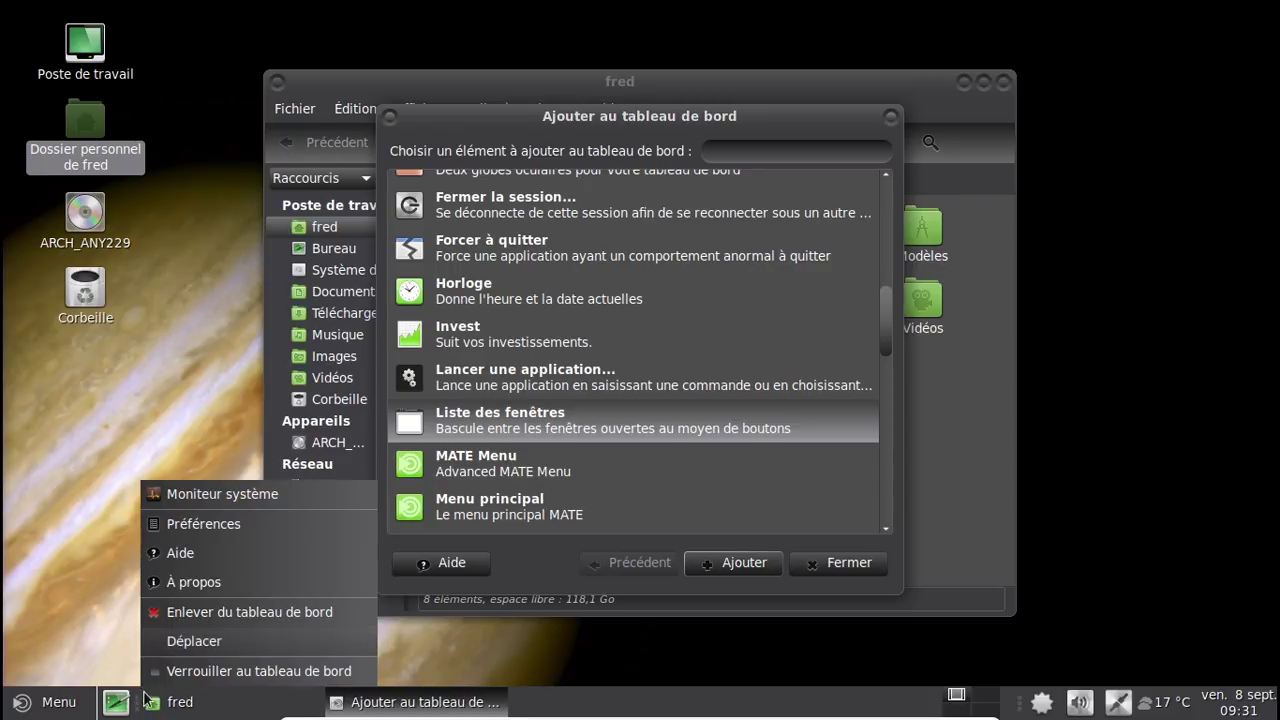
pyautogui.click(192, 672)
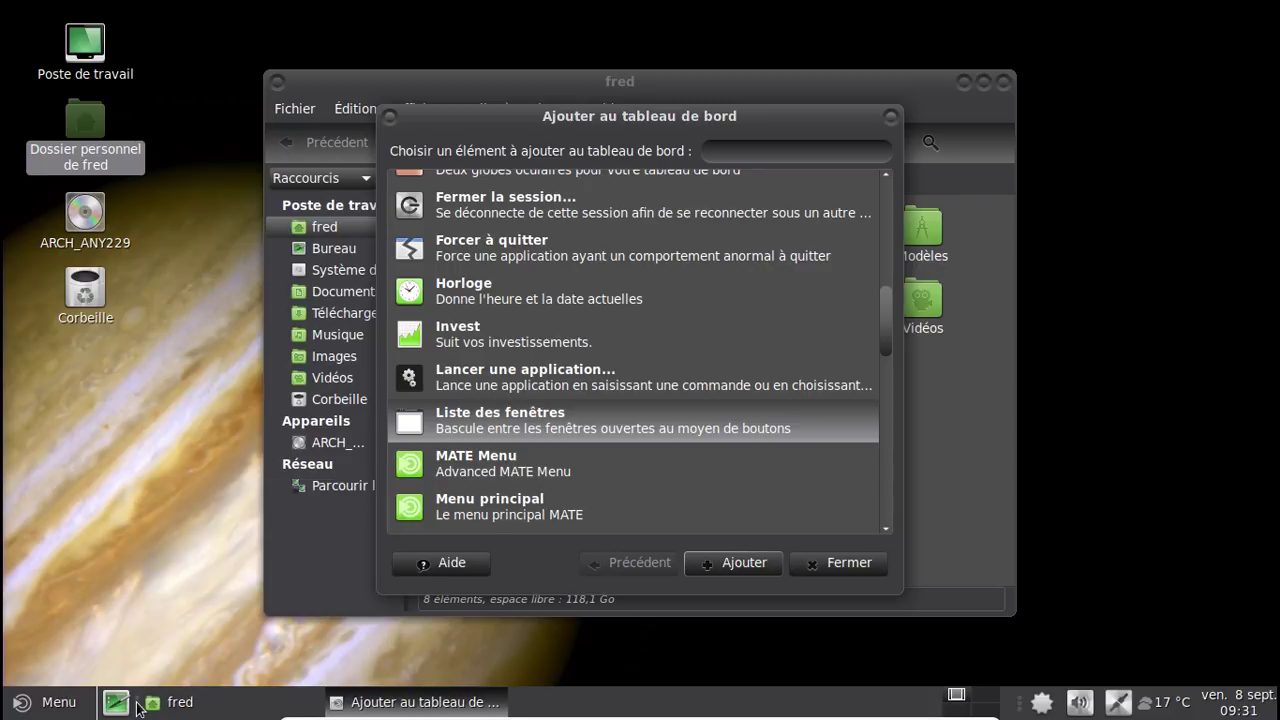
# Review the window list's preferences without changing them, and close them along with the list of panel items.
pyautogui.rightClick(140, 706)
pyautogui.click(208, 530)
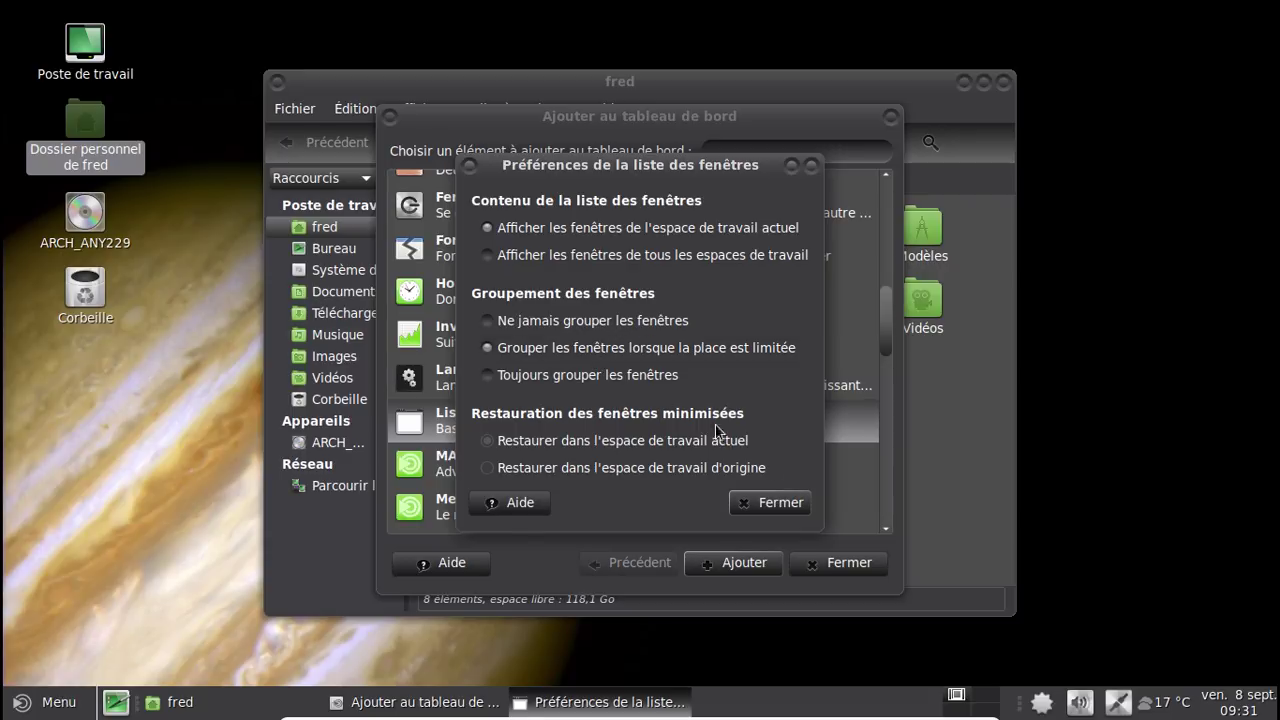
pyautogui.click(770, 502)
pyautogui.click(845, 562)
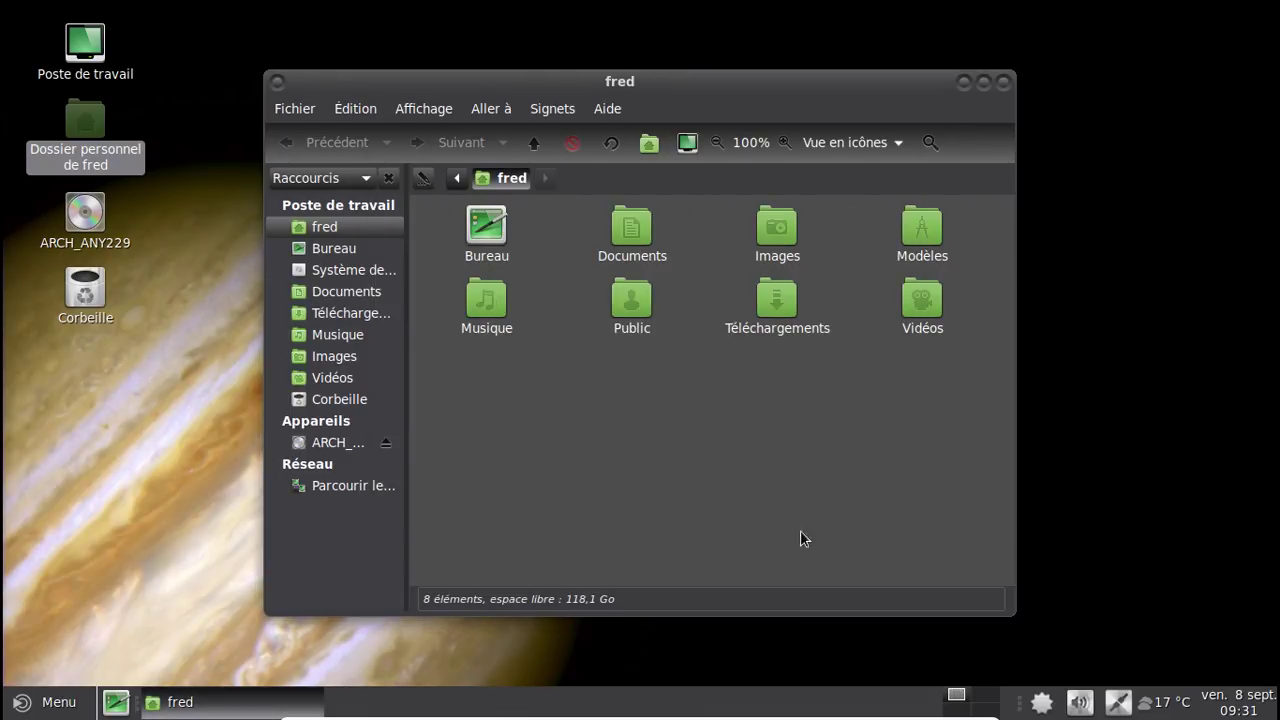
# Open ten more home folder windows from the desktop to test how the window list groups them.
pyautogui.doubleClick(92, 126)
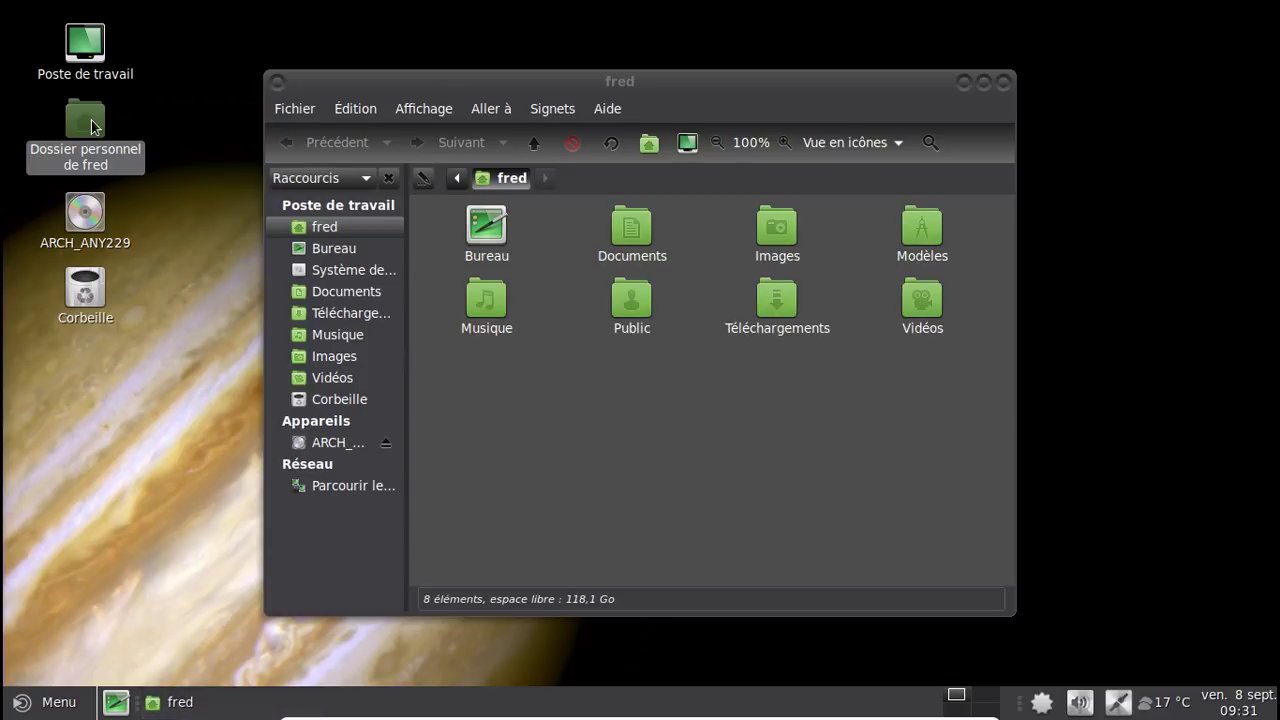
pyautogui.doubleClick(92, 126)
pyautogui.doubleClick(92, 126)
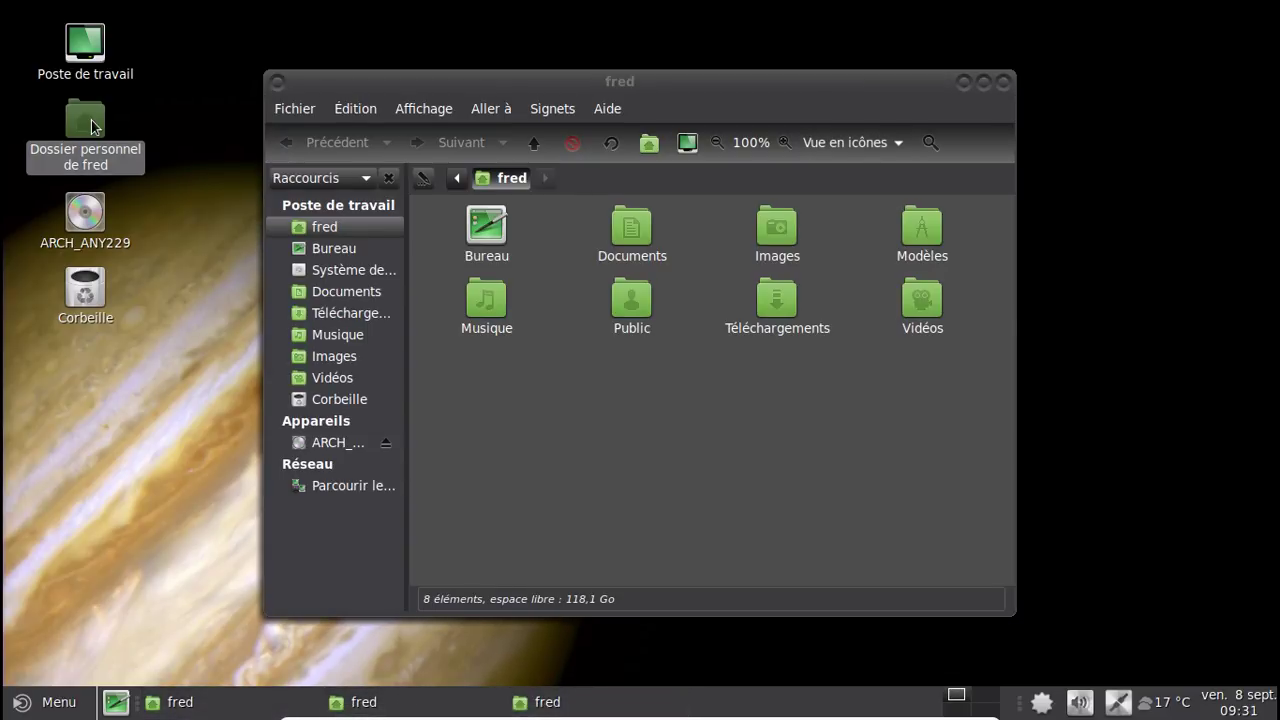
pyautogui.doubleClick(92, 126)
pyautogui.doubleClick(92, 126)
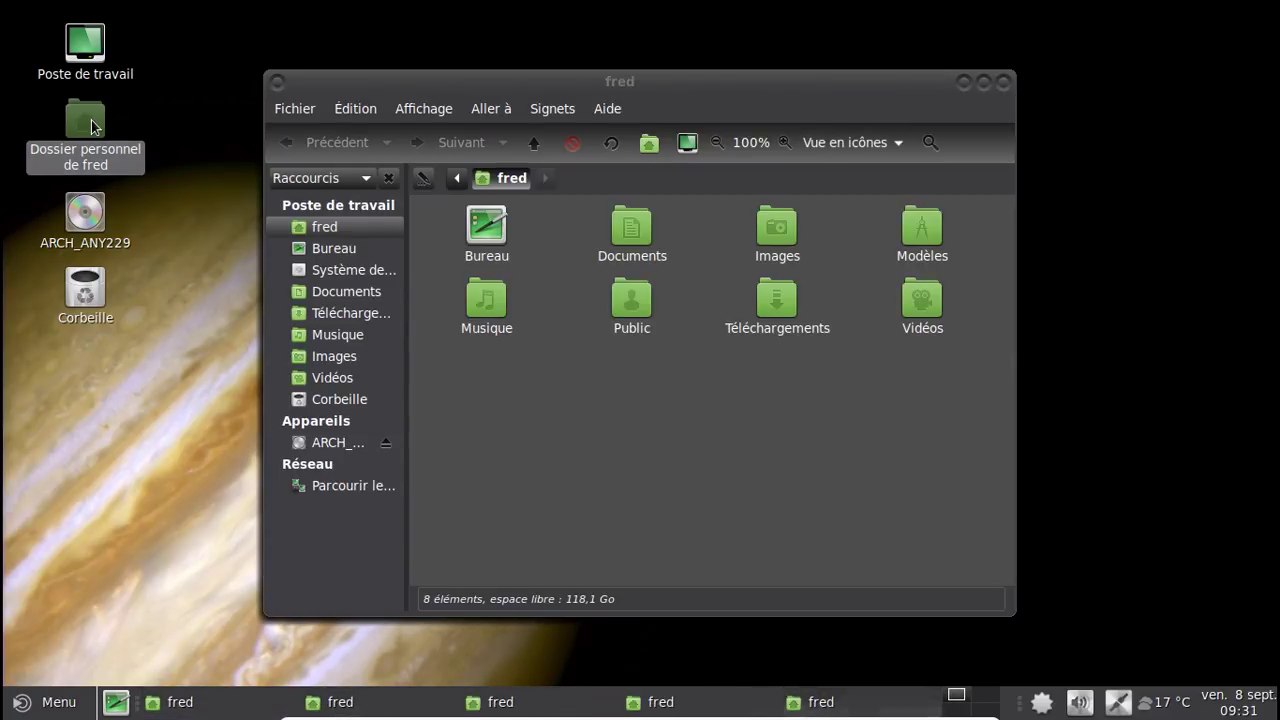
pyautogui.doubleClick(92, 126)
pyautogui.doubleClick(92, 126)
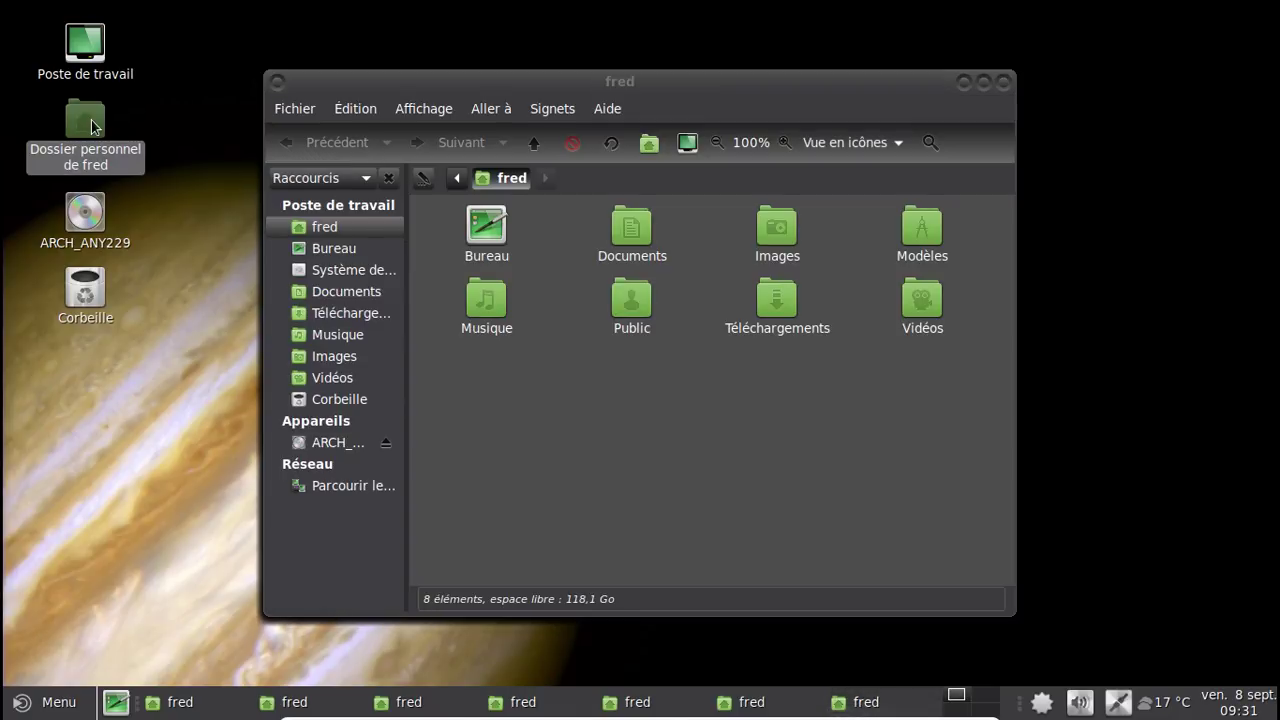
pyautogui.doubleClick(92, 126)
pyautogui.doubleClick(92, 126)
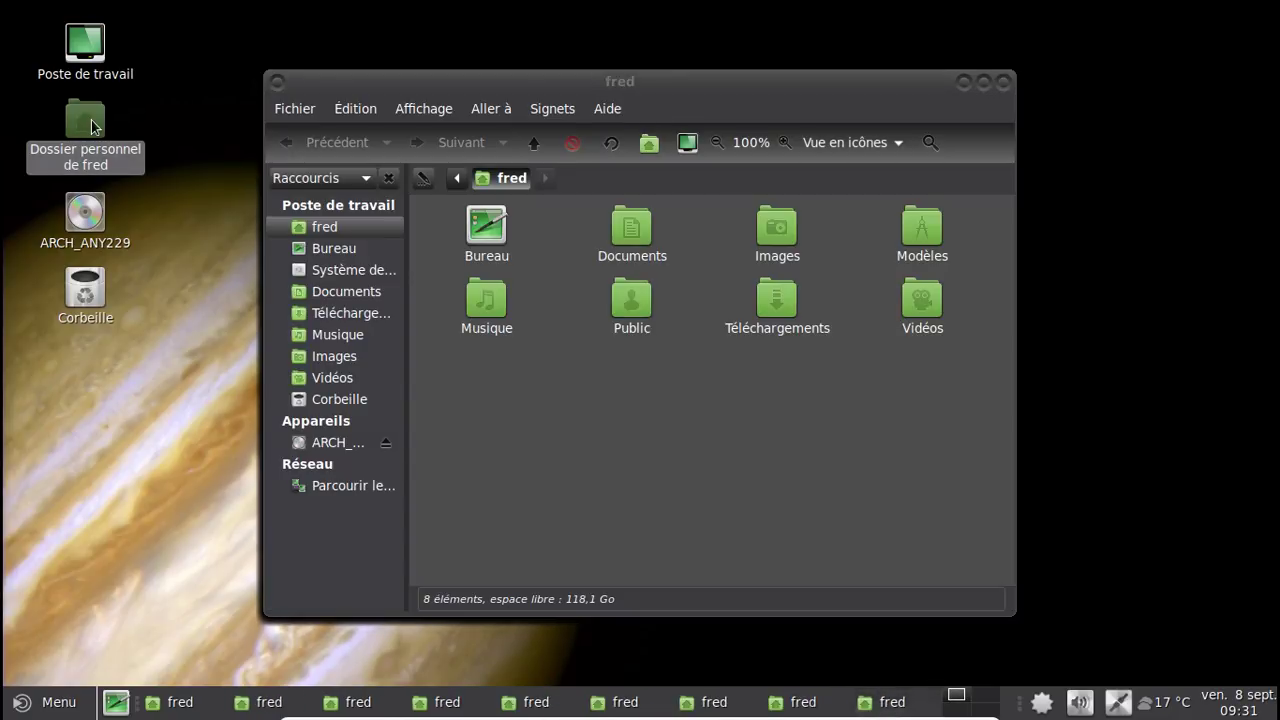
pyautogui.doubleClick(92, 126)
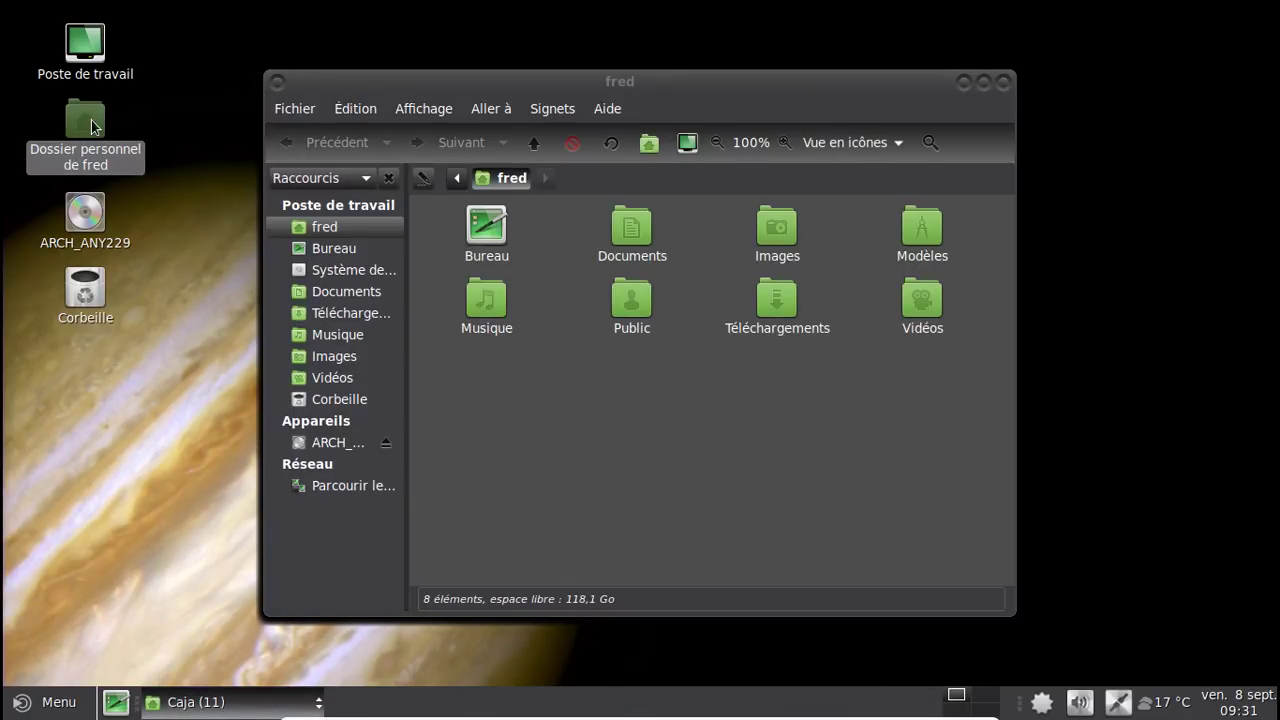
# Close all the open home folder windows and check that the MATE Menu opens and closes.
pyautogui.click(1003, 82)
pyautogui.click(1003, 82)
pyautogui.click(1003, 82)
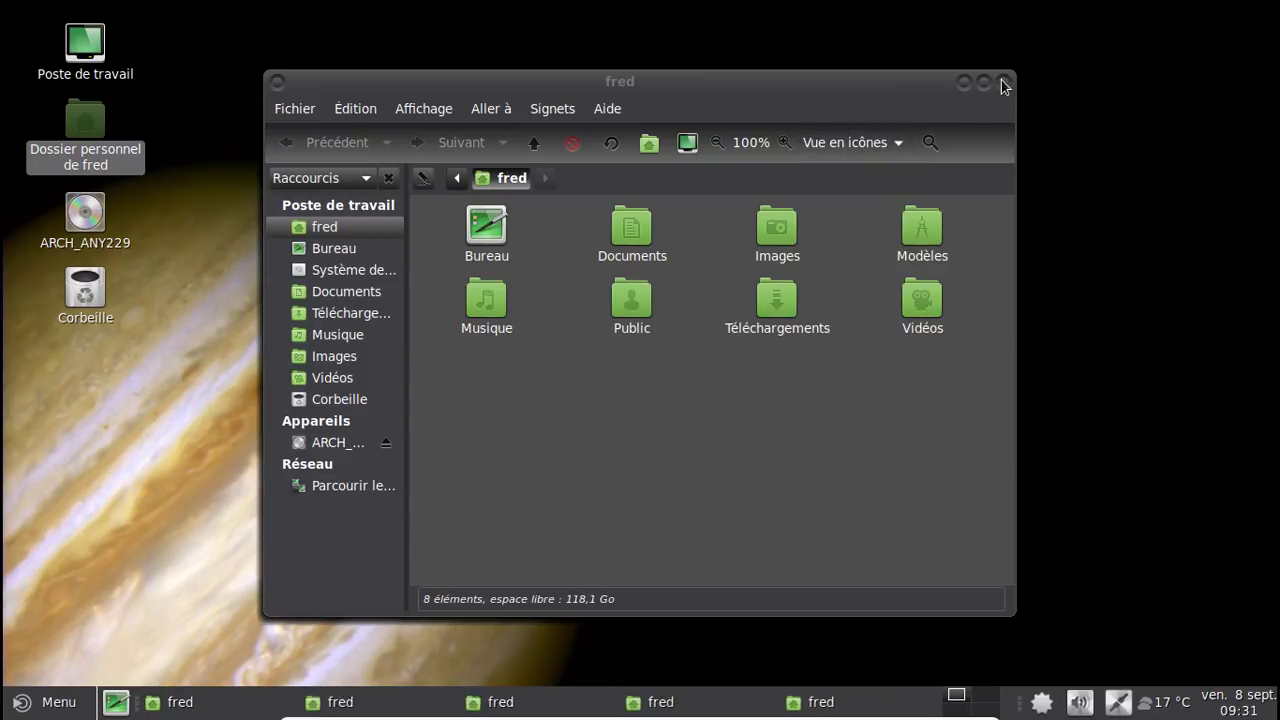
pyautogui.click(1003, 82)
pyautogui.click(1003, 82)
pyautogui.click(1003, 82)
pyautogui.click(1003, 82)
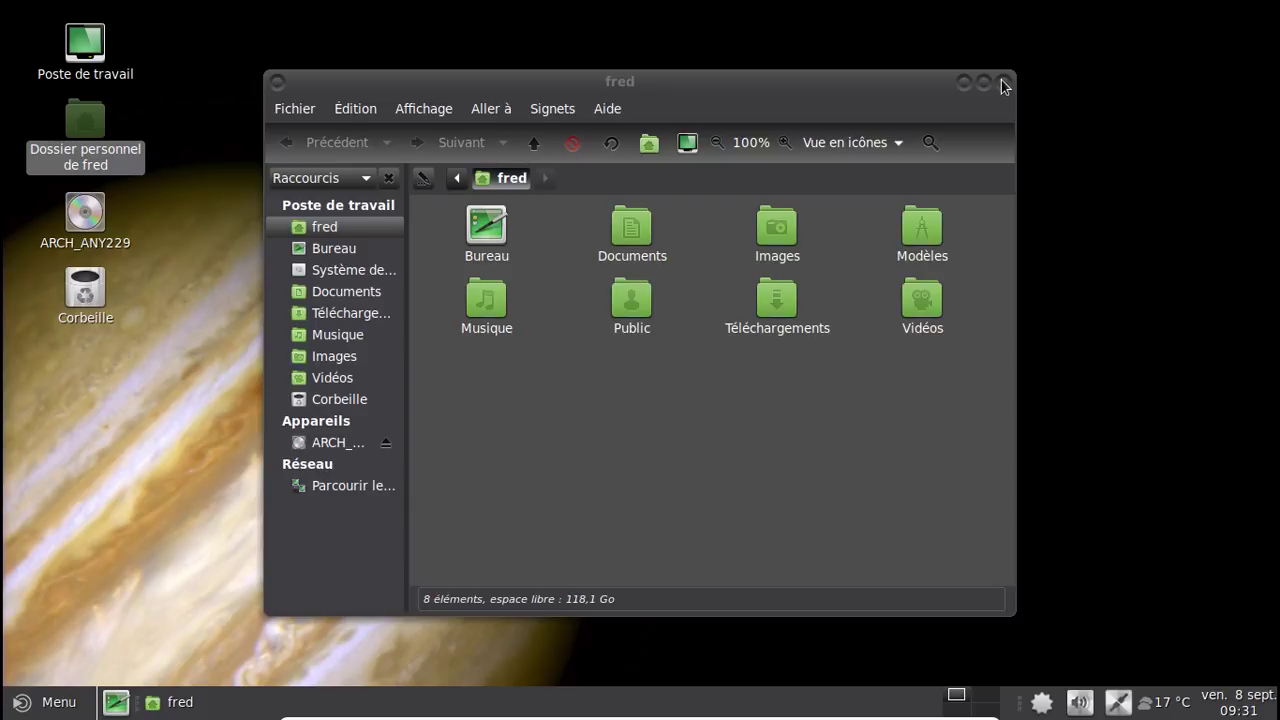
pyautogui.click(1003, 82)
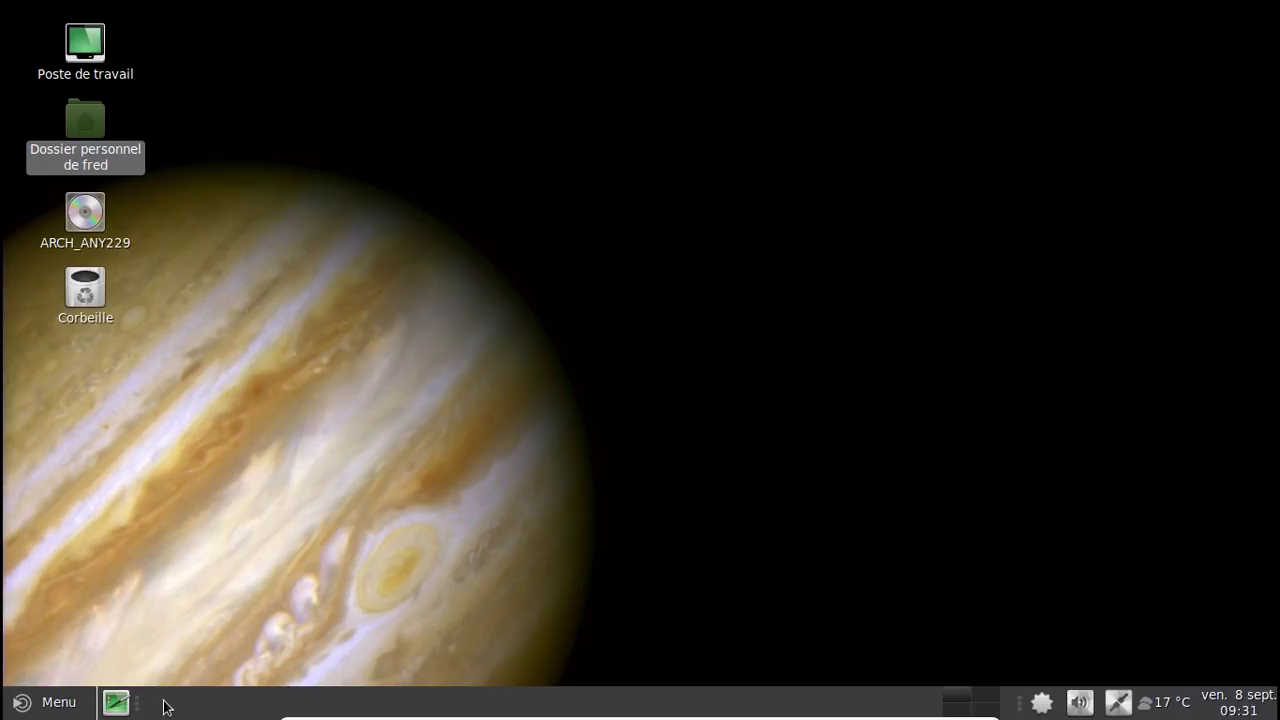
pyautogui.click(60, 701)
pyautogui.click(60, 701)
# Set the panel's background to a solid colour (Couleur unie) using the darkest slate grey of the colour palette.
pyautogui.rightClick(452, 703)
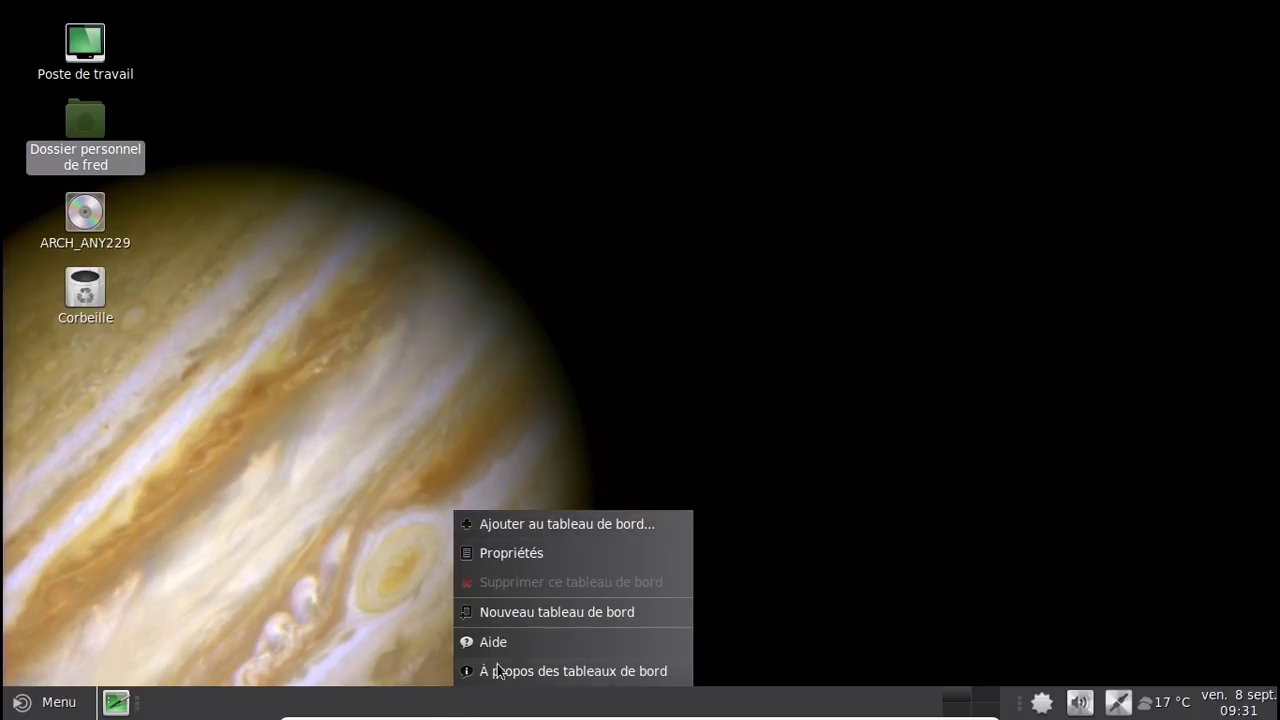
pyautogui.click(533, 549)
pyautogui.click(571, 241)
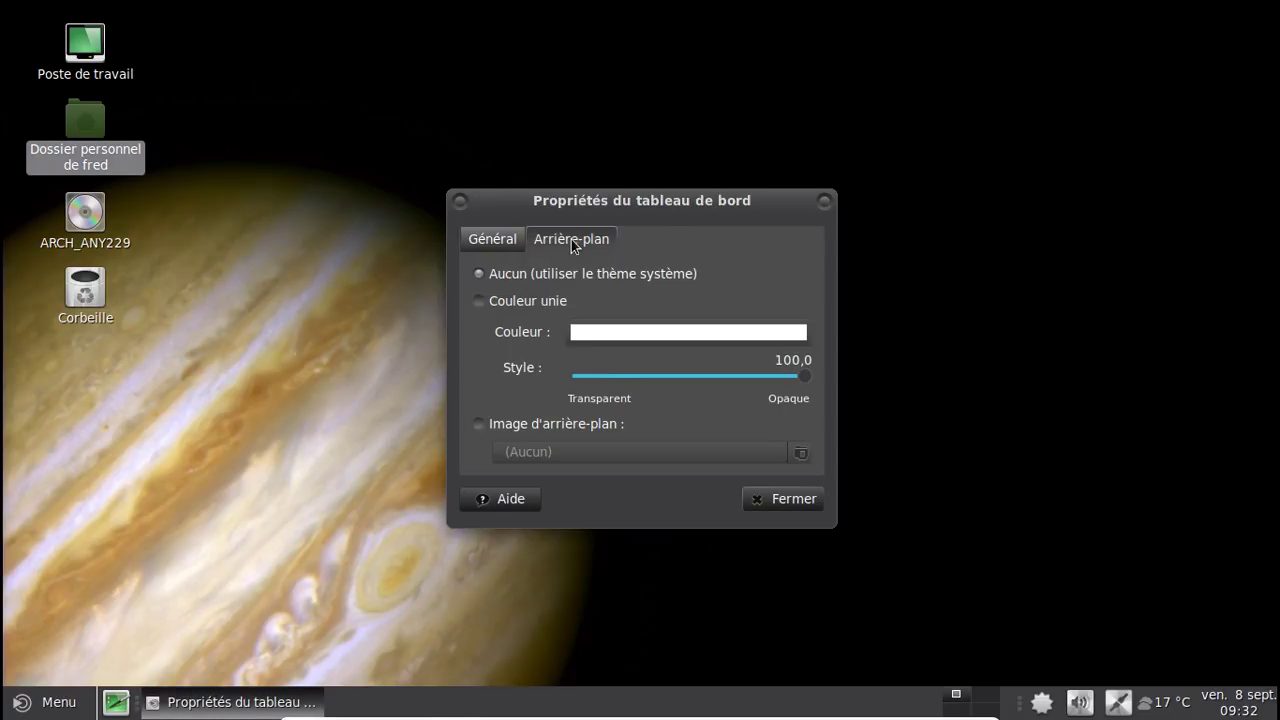
pyautogui.click(527, 303)
pyautogui.click(630, 332)
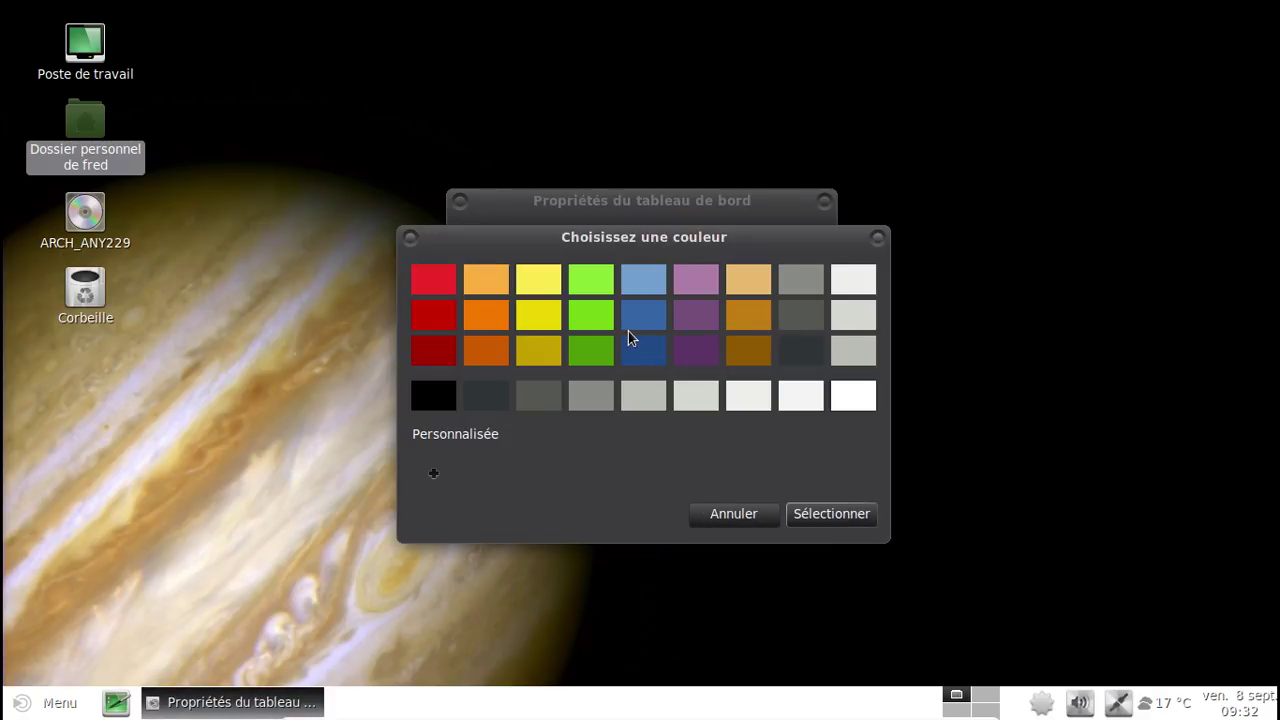
pyautogui.click(806, 346)
pyautogui.click(820, 512)
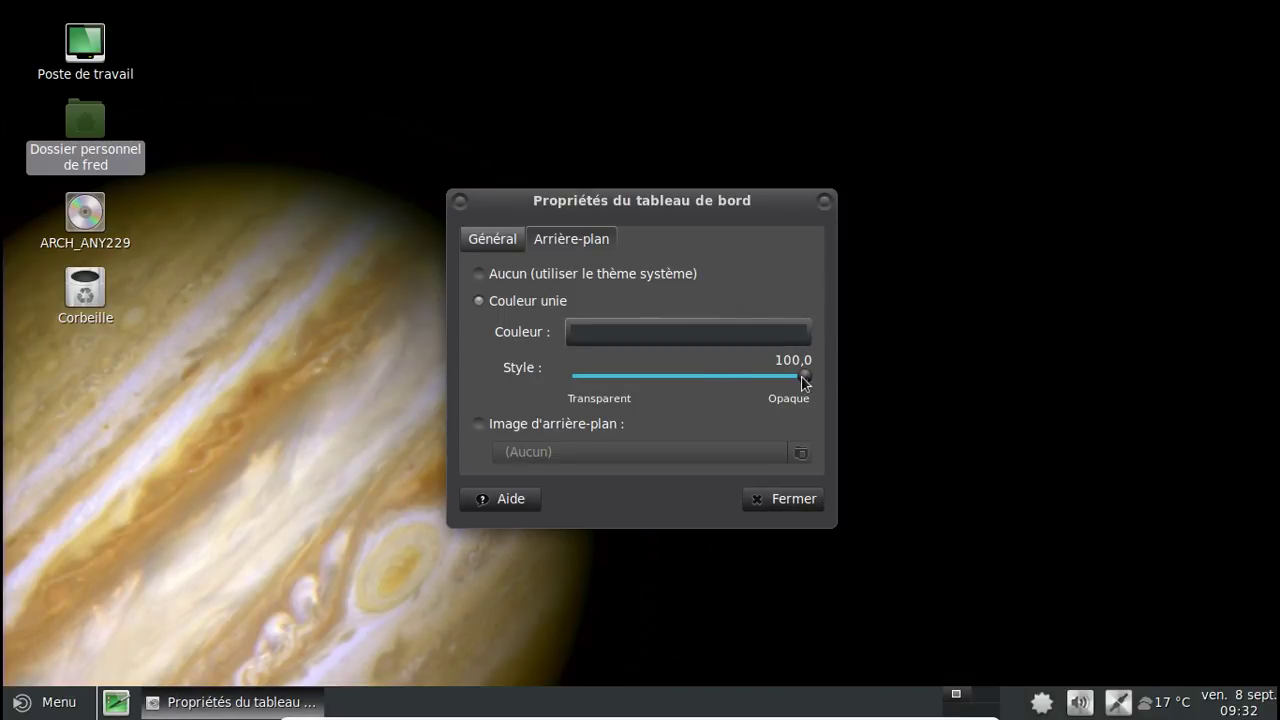
# Make the panel's background semi-transparent with a style value of about 25.4, close its properties and check the MATE Menu against it.
pyautogui.moveTo(806, 382); pyautogui.dragTo(687, 388)
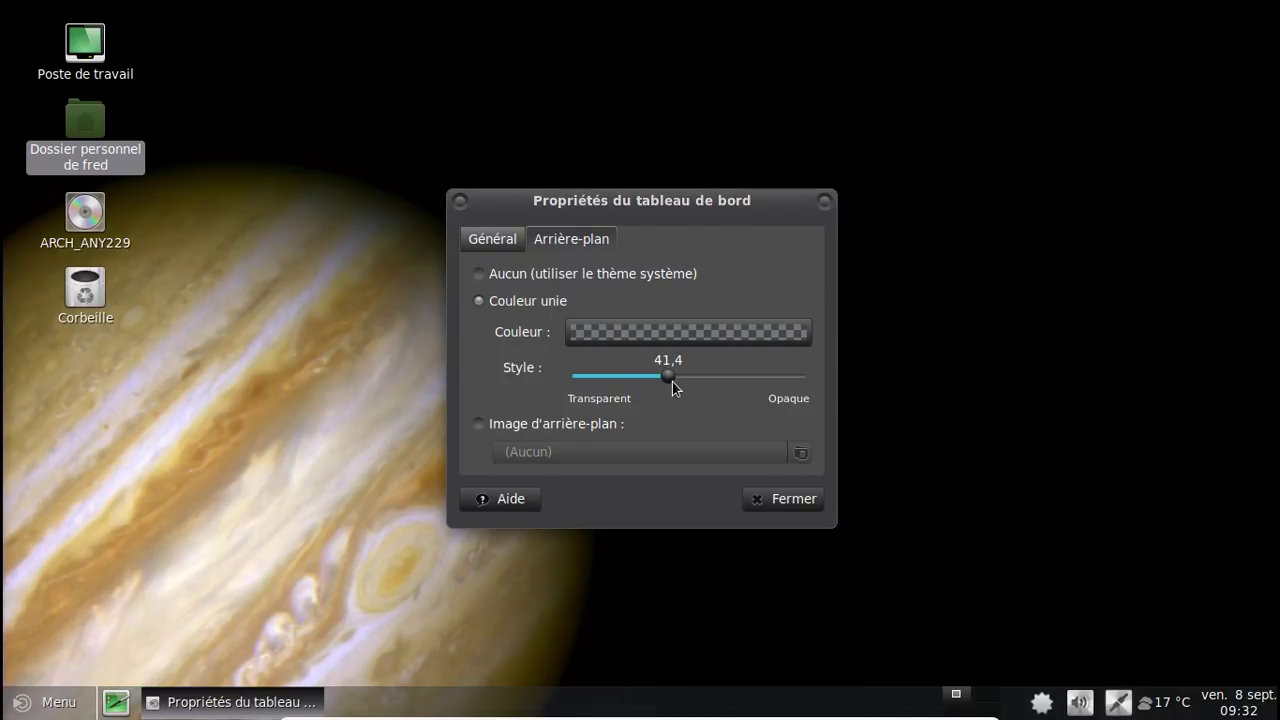
pyautogui.scroll(1, 673, 382)
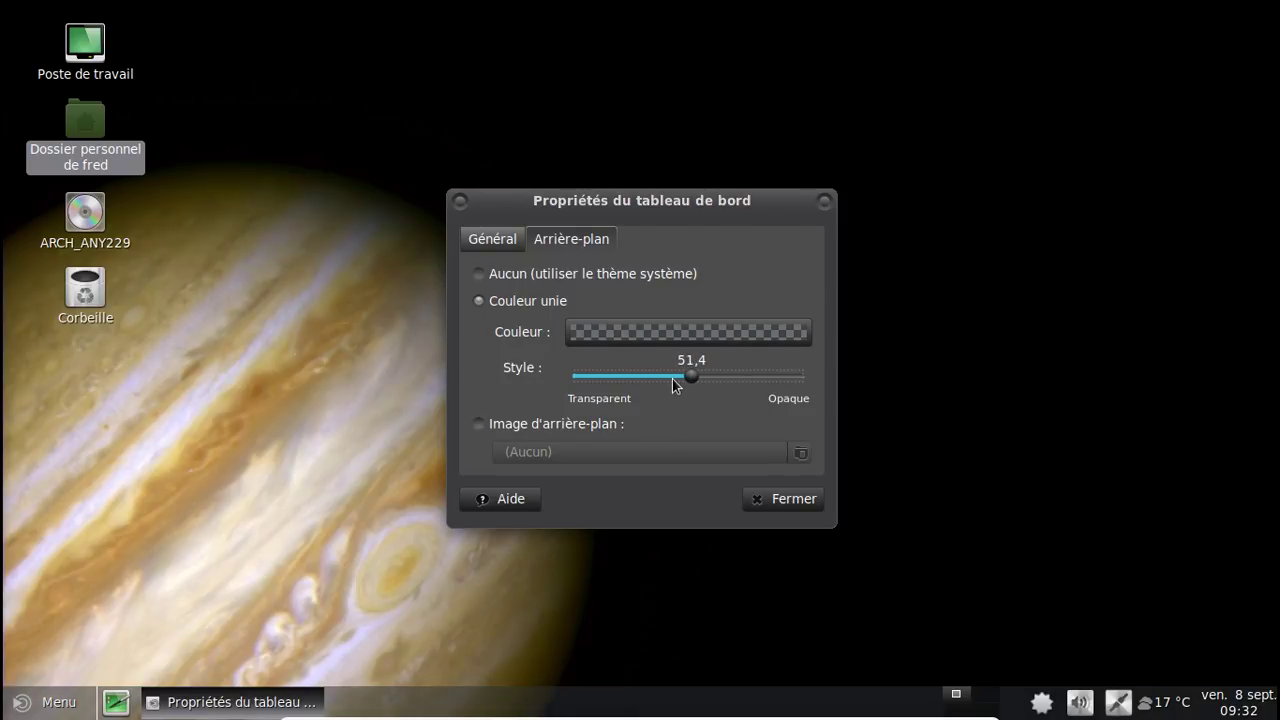
pyautogui.moveTo(690, 378); pyautogui.dragTo(625, 384)
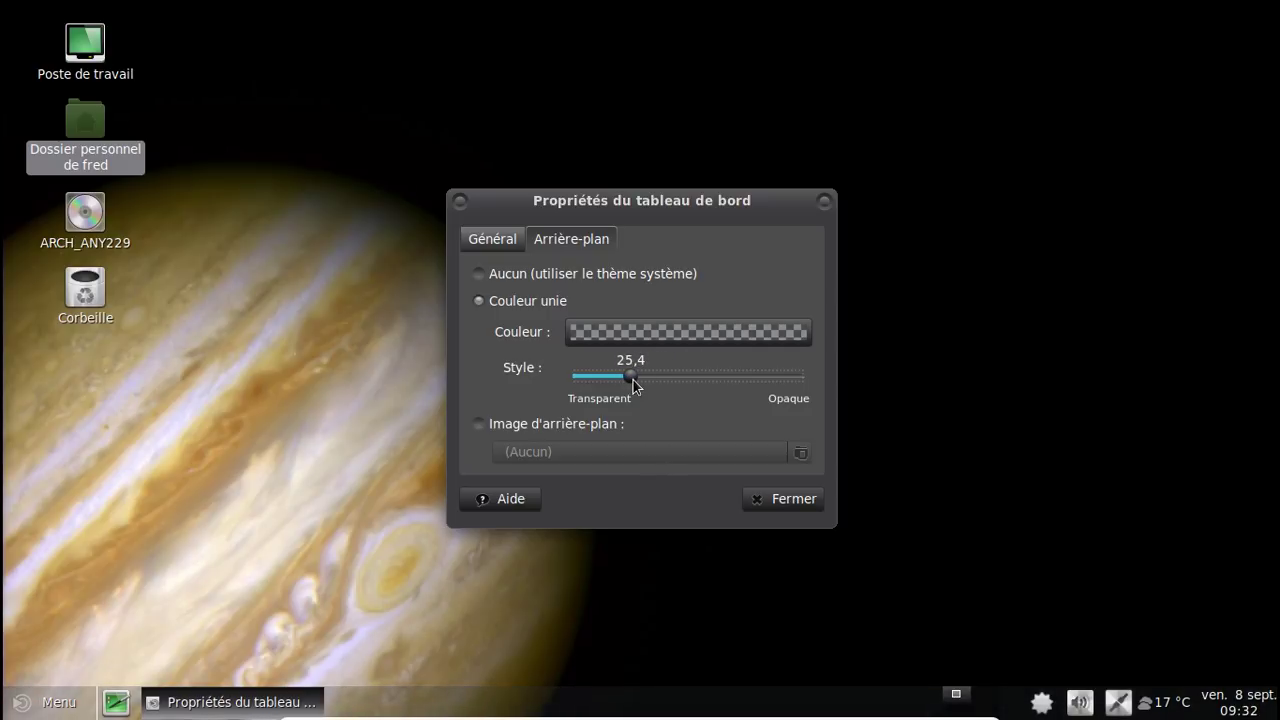
pyautogui.click(759, 501)
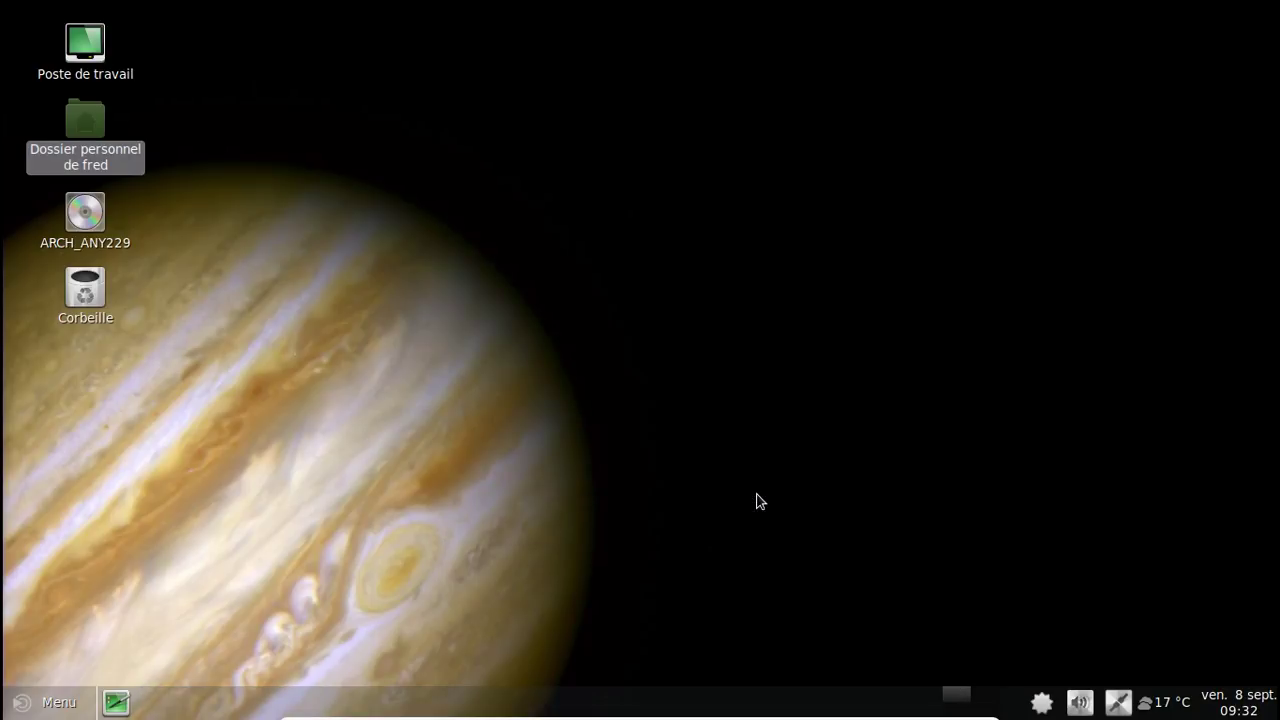
pyautogui.click(31, 712)
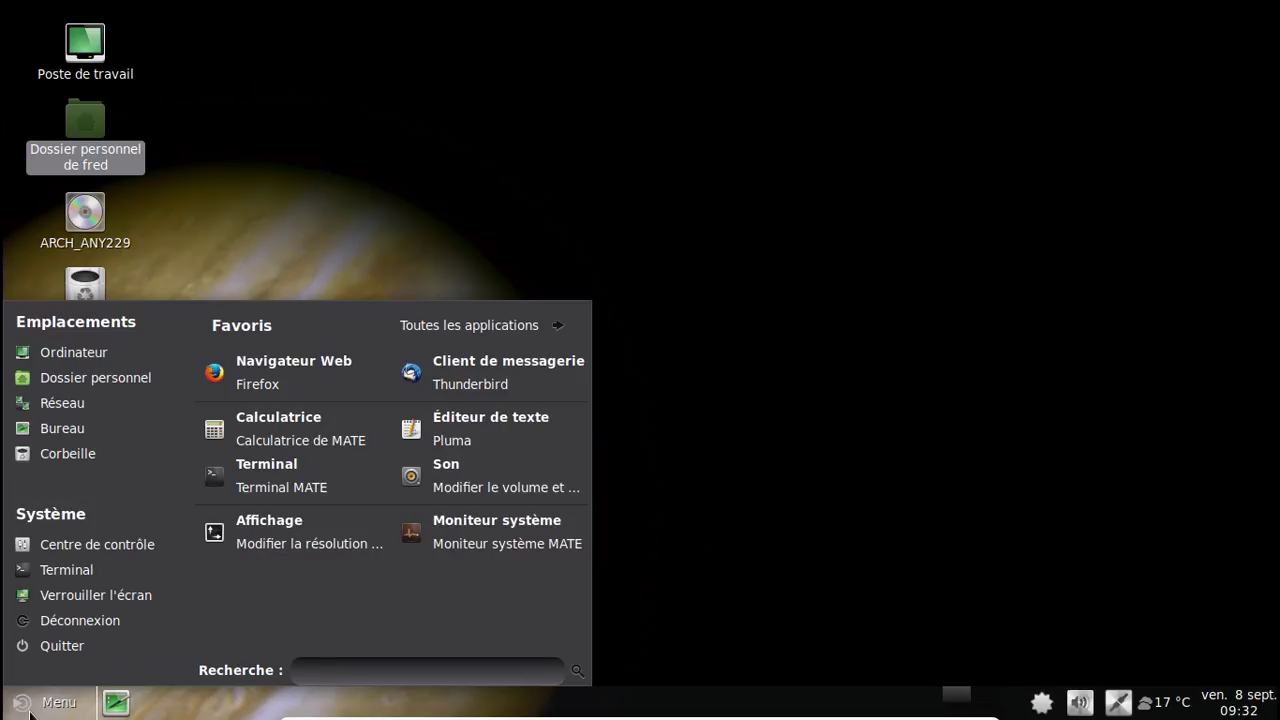
pyautogui.click(31, 712)
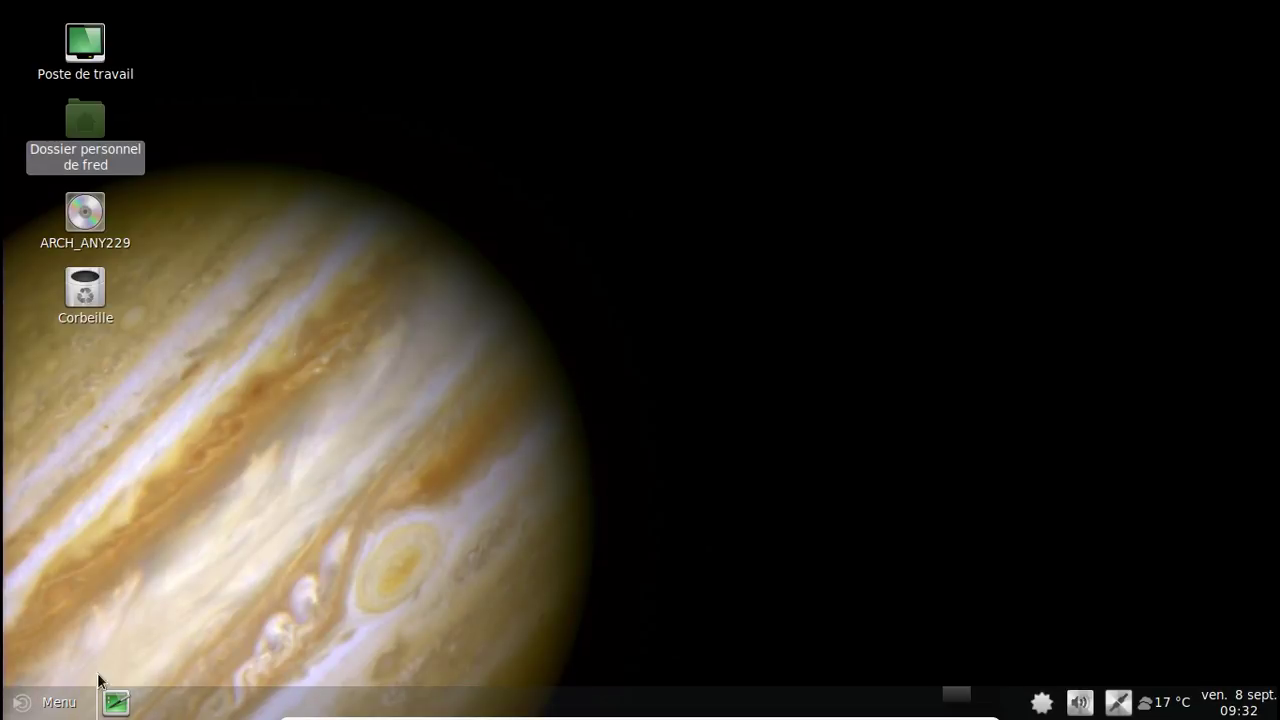
# Launch Firefox from the MATE Menu favourites and restore its maximized window to a smaller size.
pyautogui.click(25, 702)
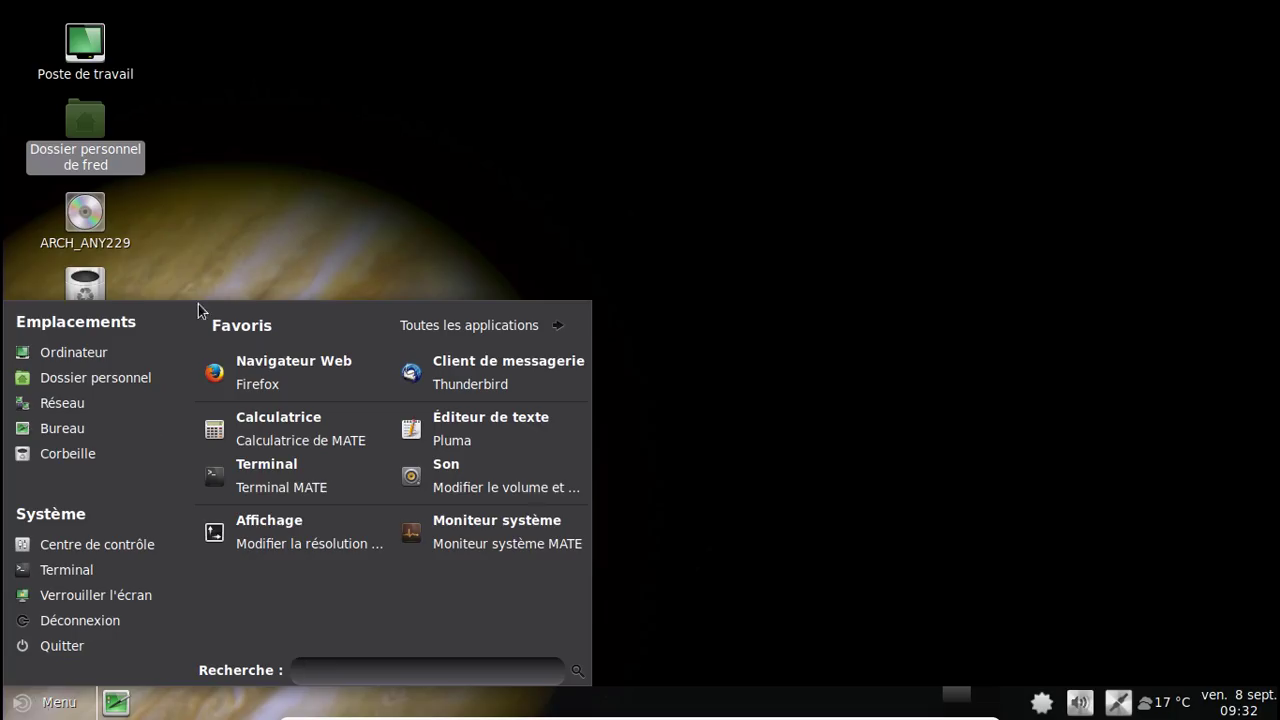
pyautogui.click(268, 381)
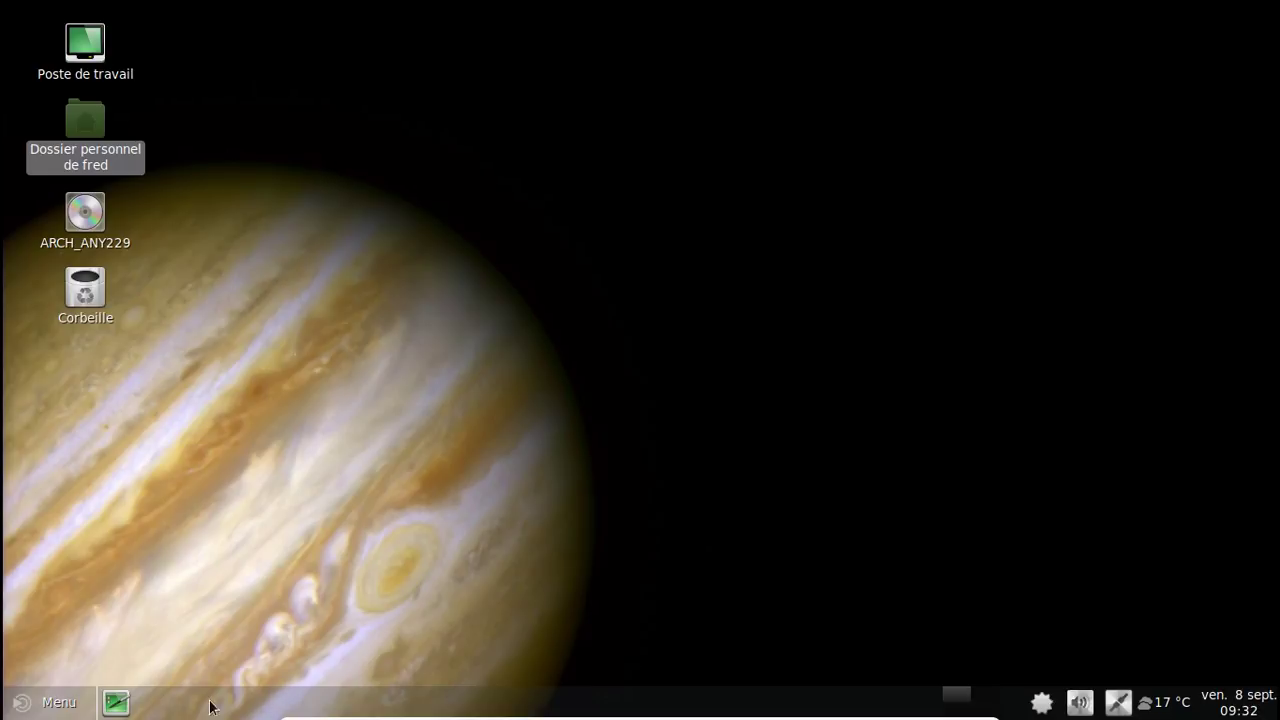
pyautogui.click(55, 703)
pyautogui.click(292, 366)
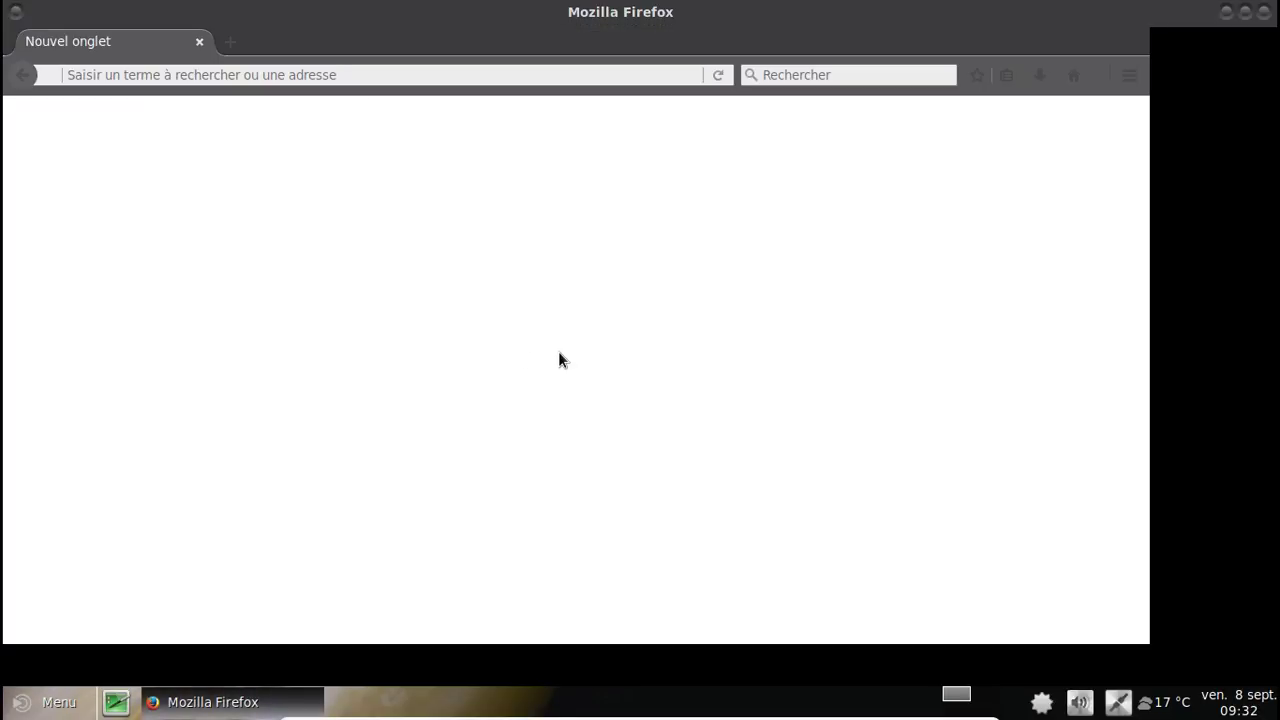
pyautogui.click(1245, 14)
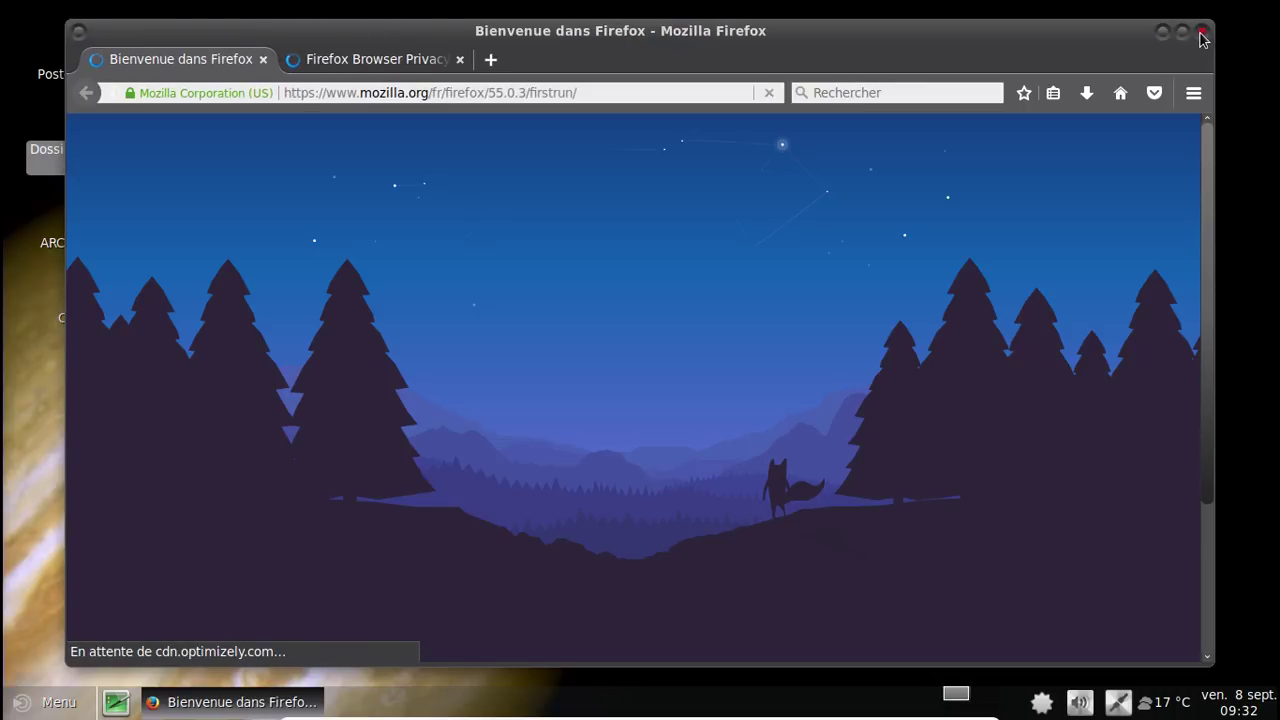
# Make the panel's background more opaque with a style value of about 65.9 and close its properties.
pyautogui.rightClick(575, 705)
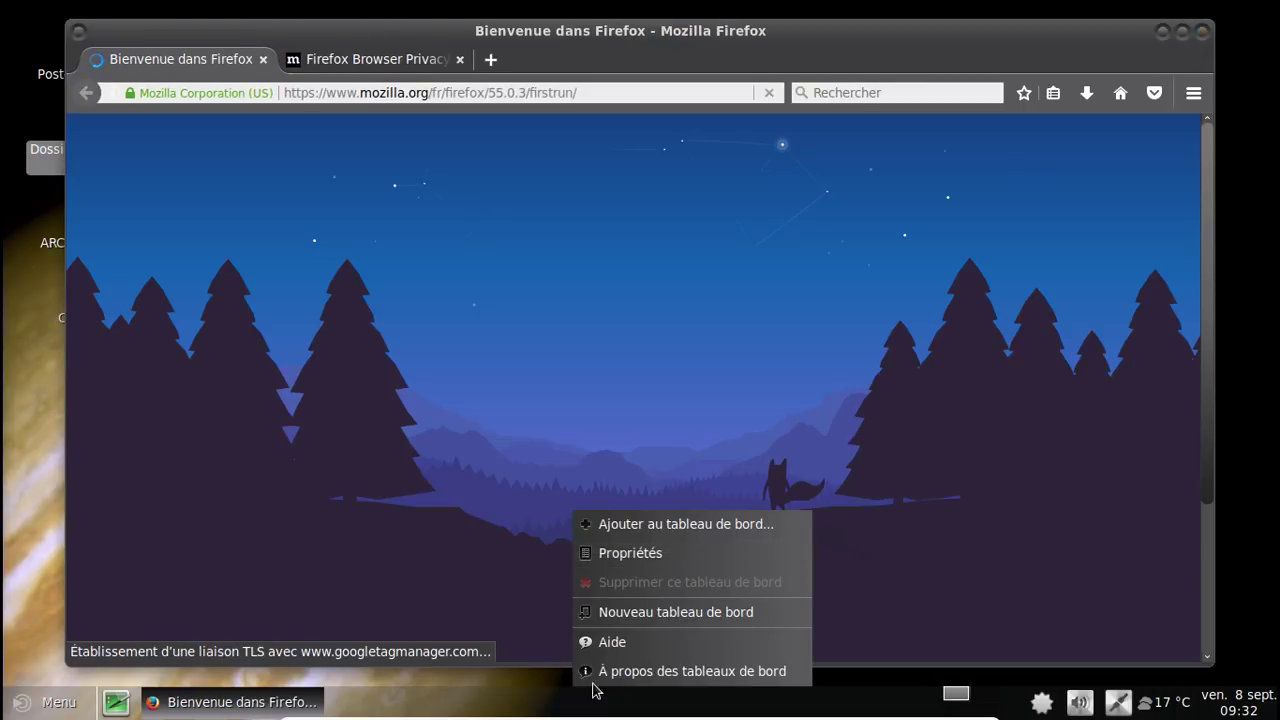
pyautogui.click(655, 554)
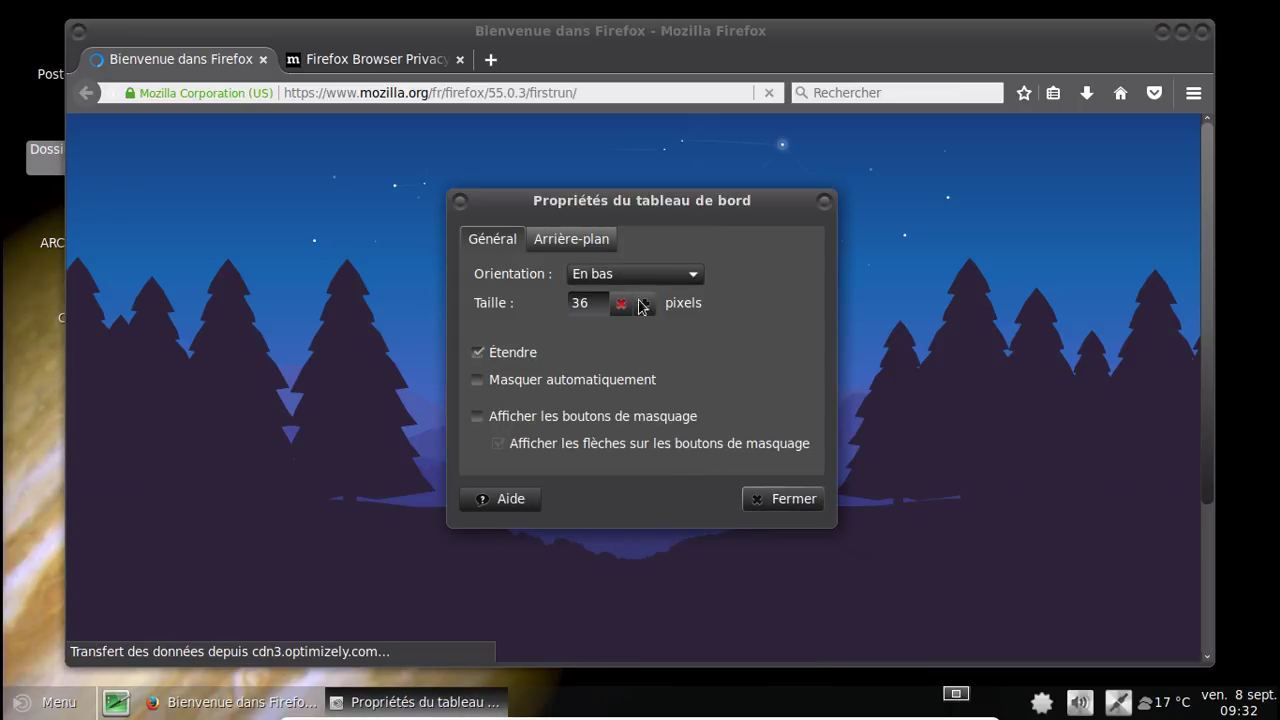
pyautogui.click(571, 239)
pyautogui.moveTo(631, 377); pyautogui.dragTo(725, 377)
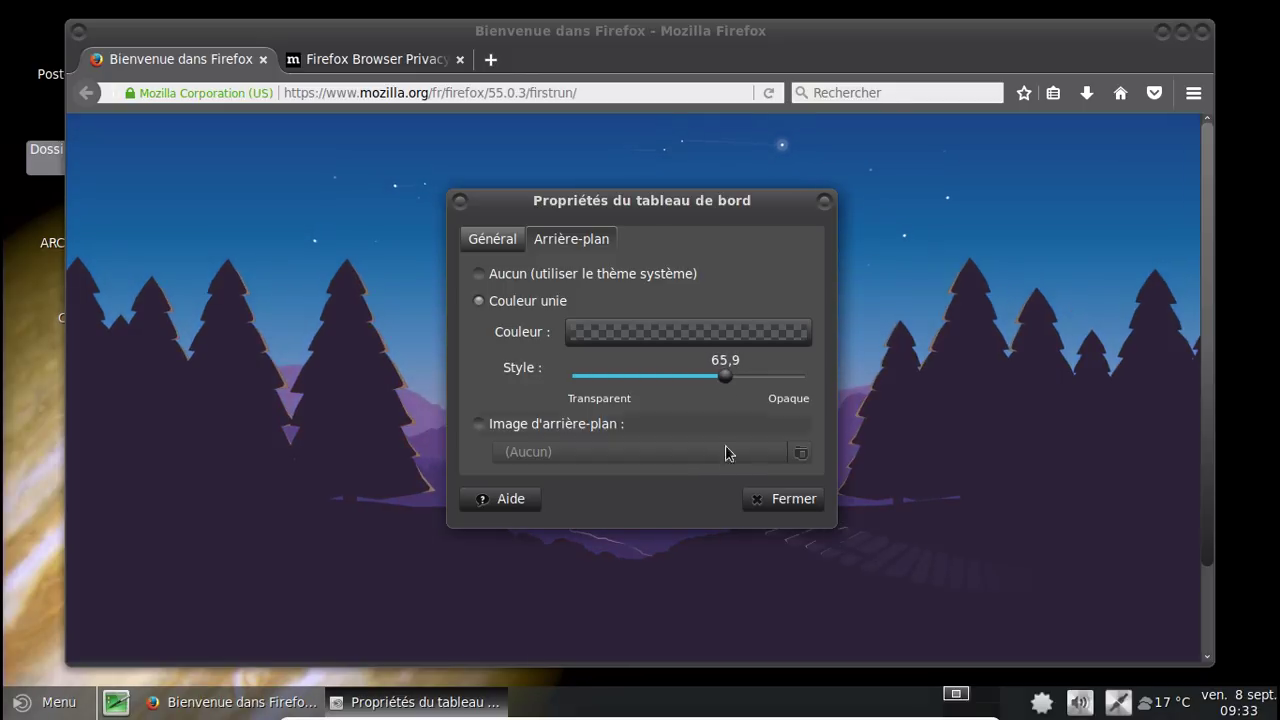
pyautogui.click(790, 499)
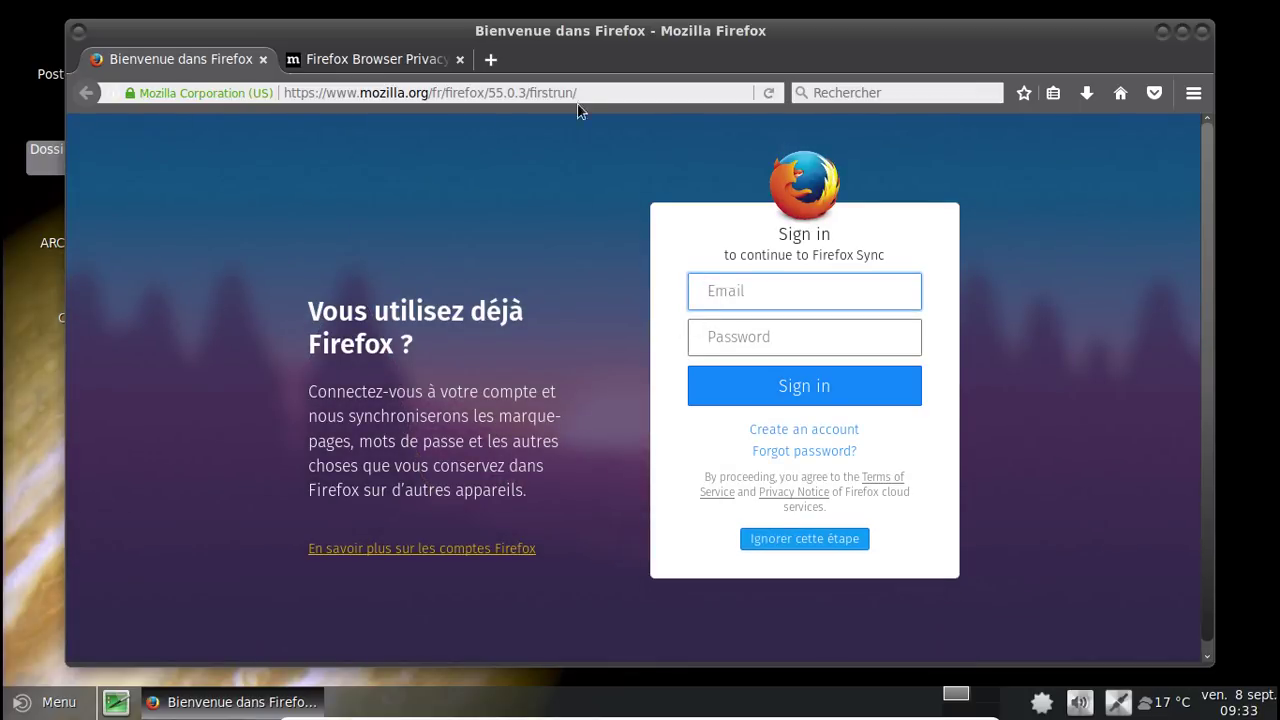
# Close the Firefox welcome tab, check how the browser's main menu looks, and close Firefox.
pyautogui.click(263, 59)
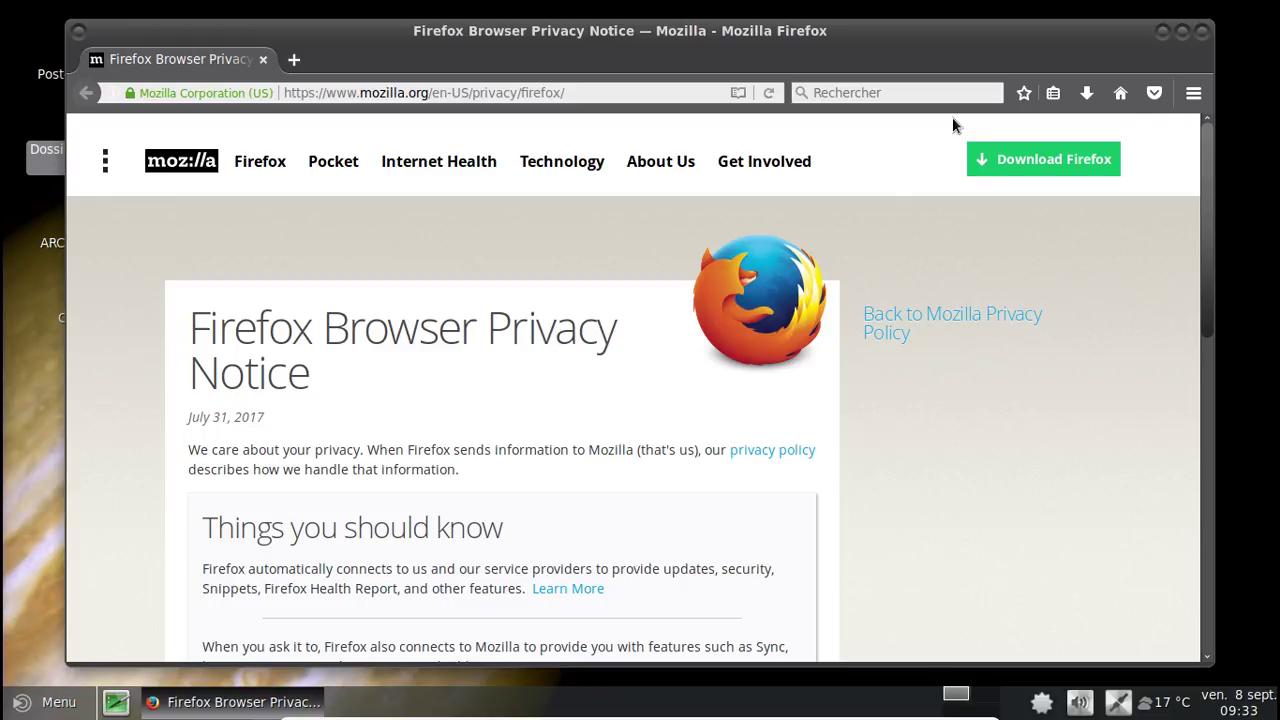
pyautogui.click(1192, 95)
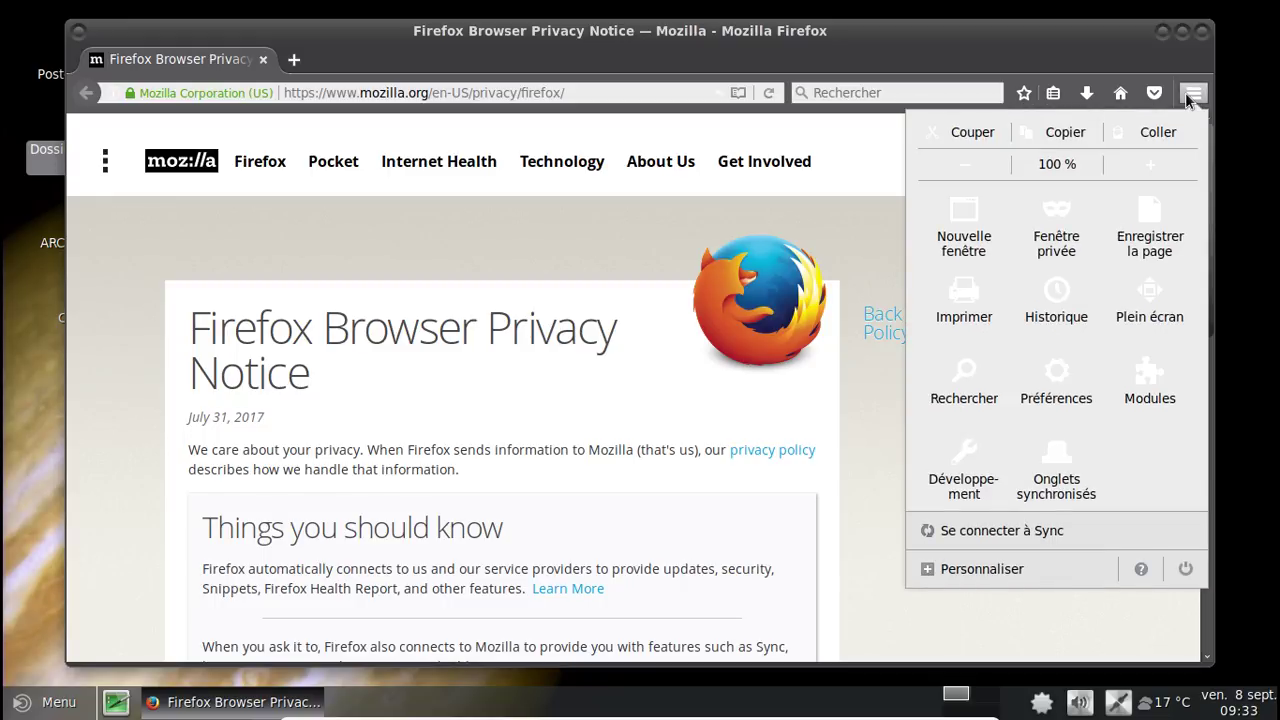
pyautogui.click(1192, 95)
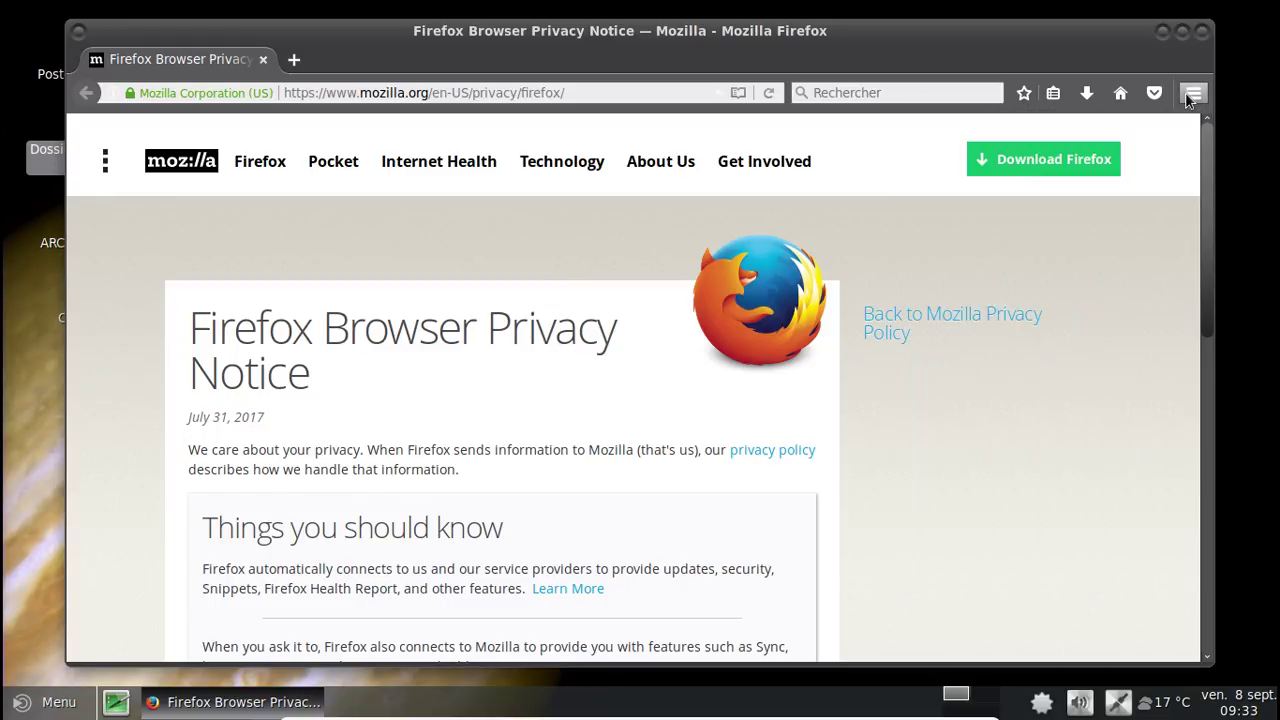
pyautogui.click(1203, 32)
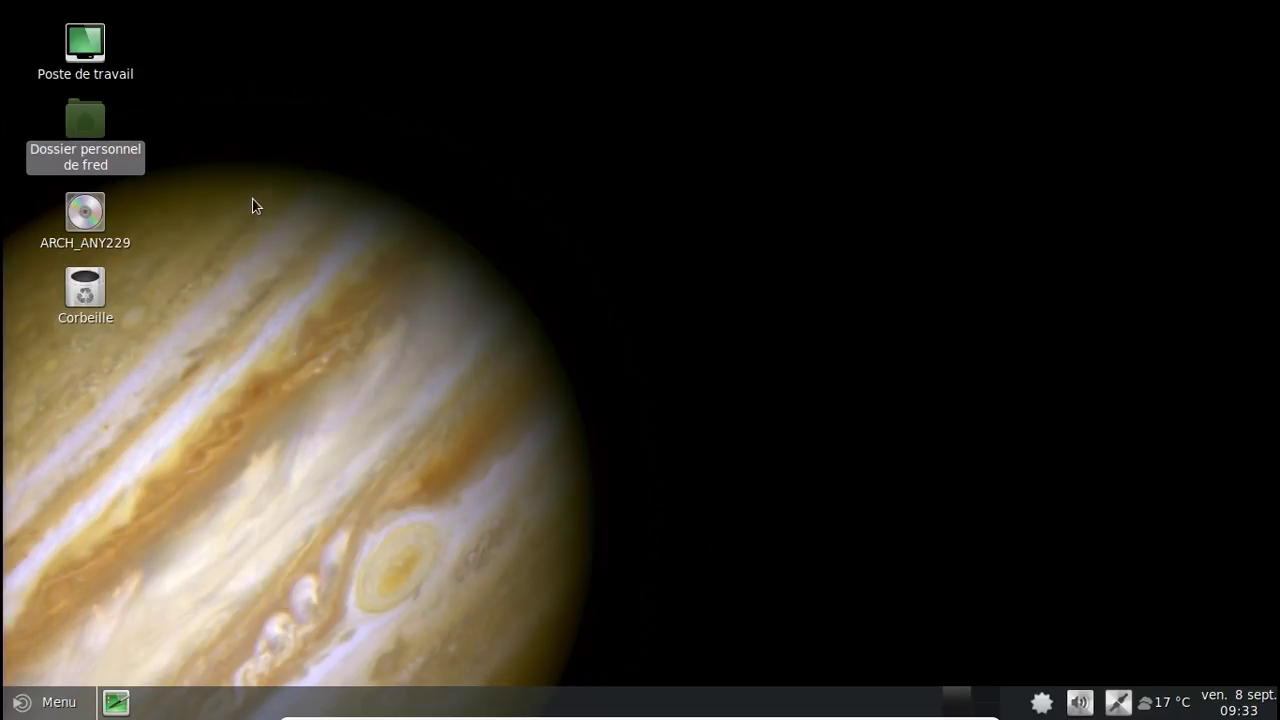
# Add a Firefox launcher to the panel from the MATE Menu favourites.
pyautogui.click(50, 710)
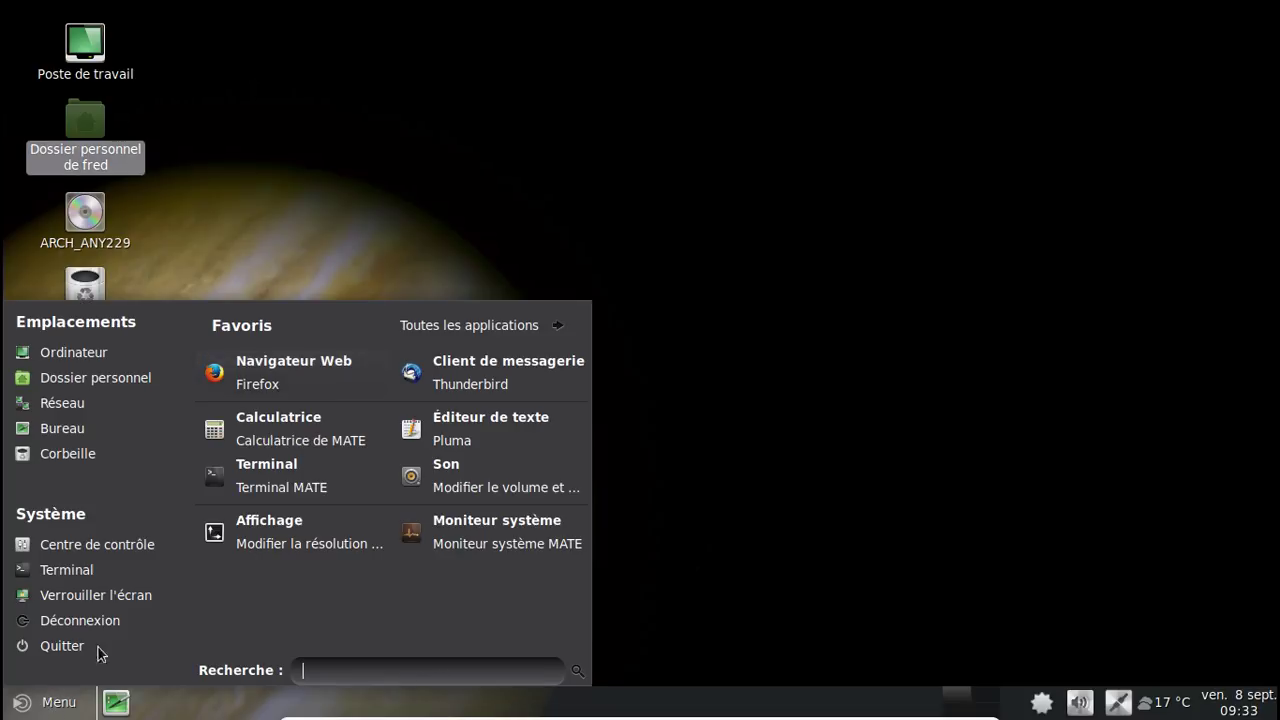
pyautogui.rightClick(256, 365)
pyautogui.click(309, 409)
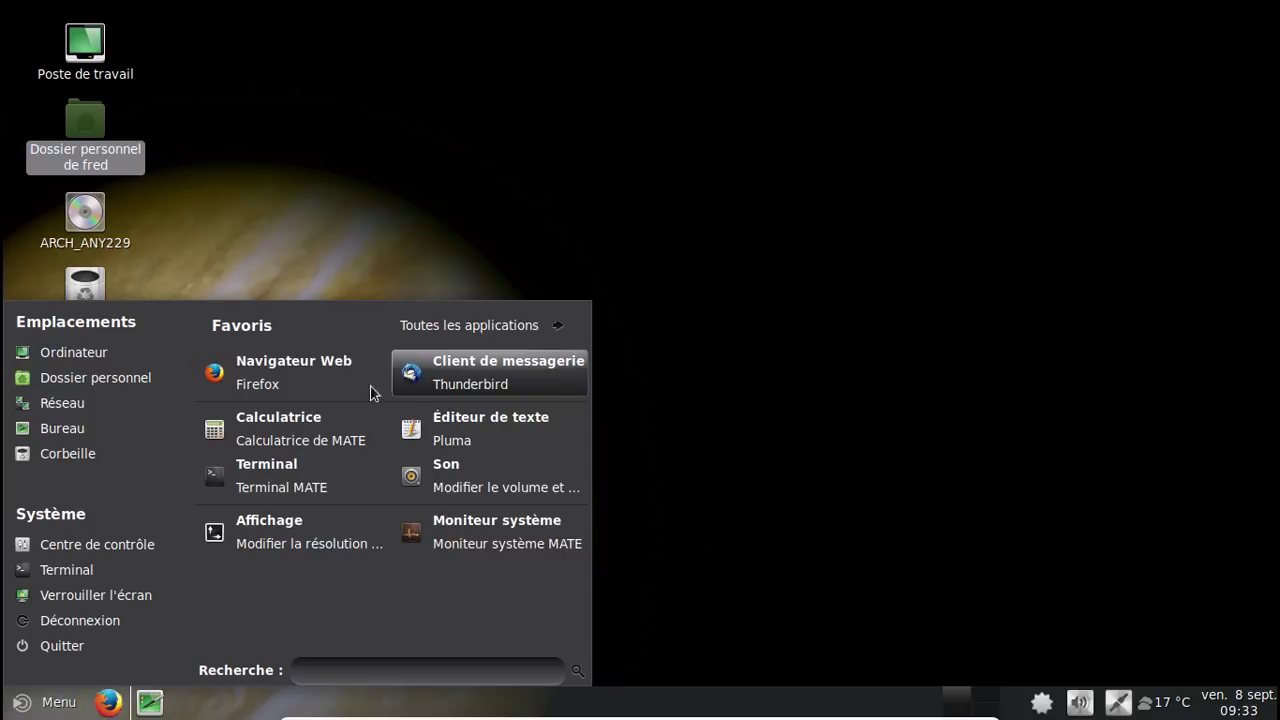
# Add a LibreOffice Writer shortcut from the Bureautique category to the desktop and move that shortcut to the trash.
pyautogui.click(456, 329)
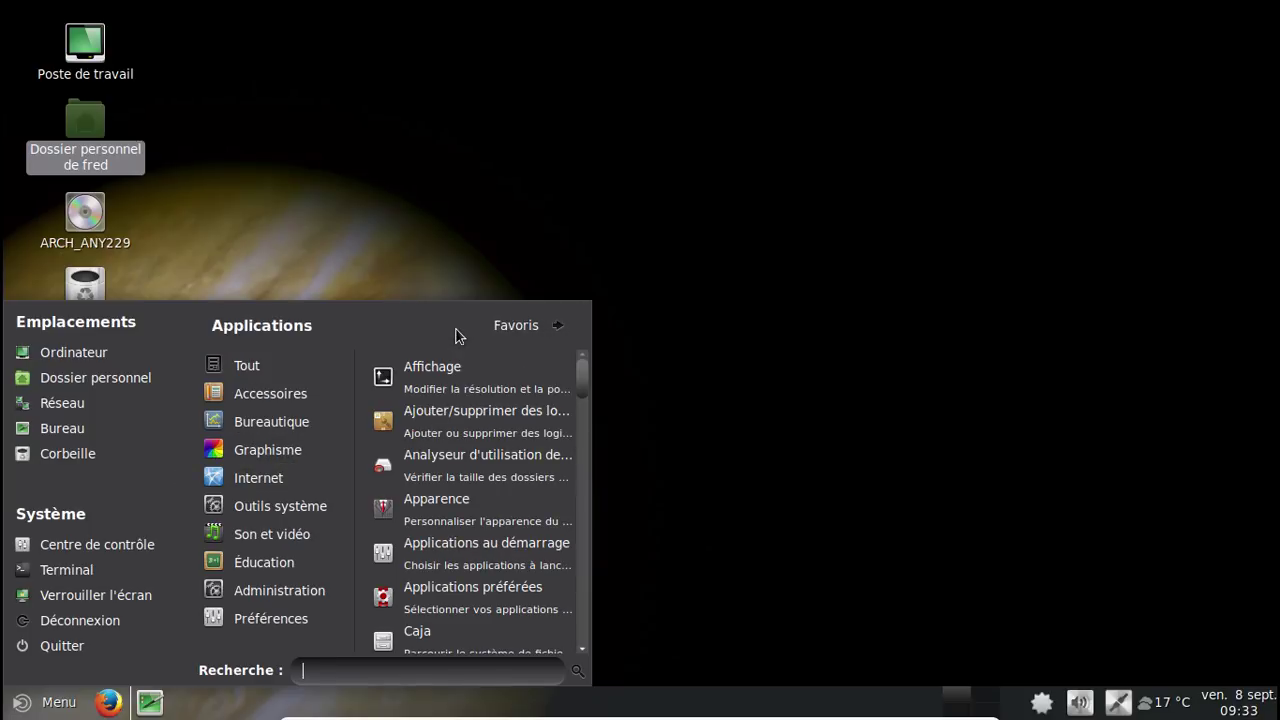
pyautogui.moveTo(278, 452)
pyautogui.moveTo(290, 422)
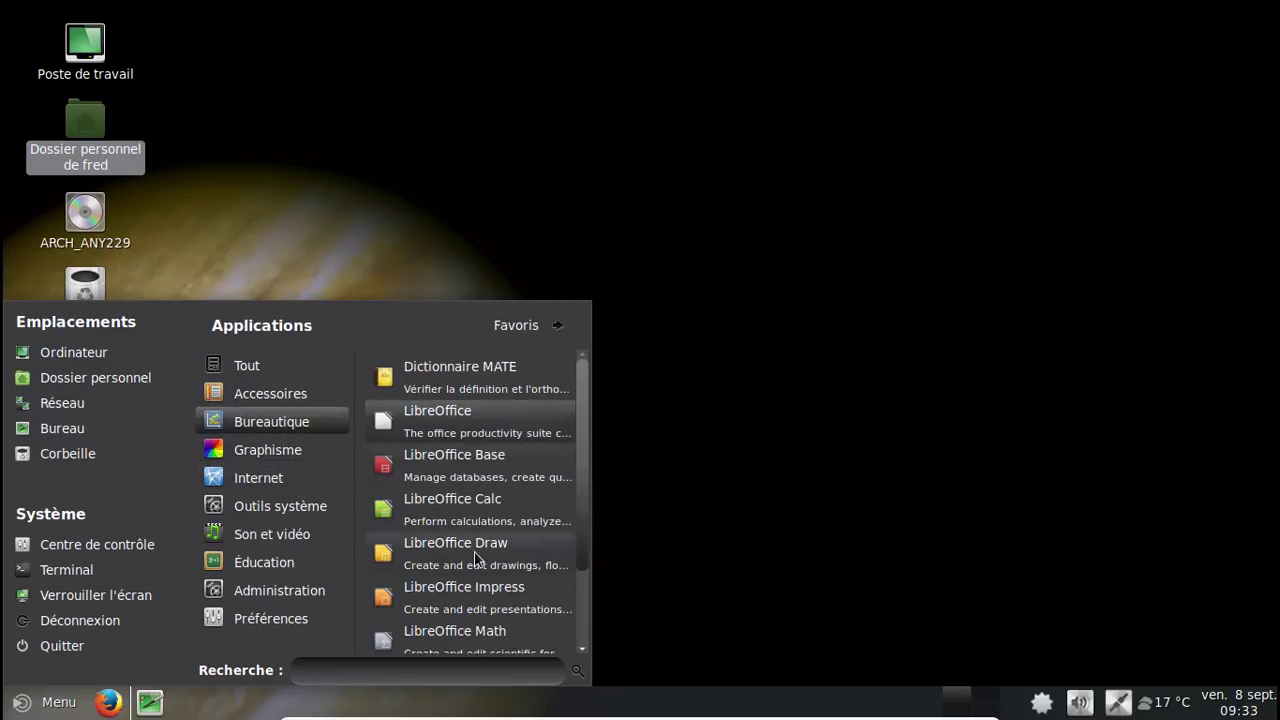
pyautogui.scroll(-2, 460, 550)
pyautogui.rightClick(467, 607)
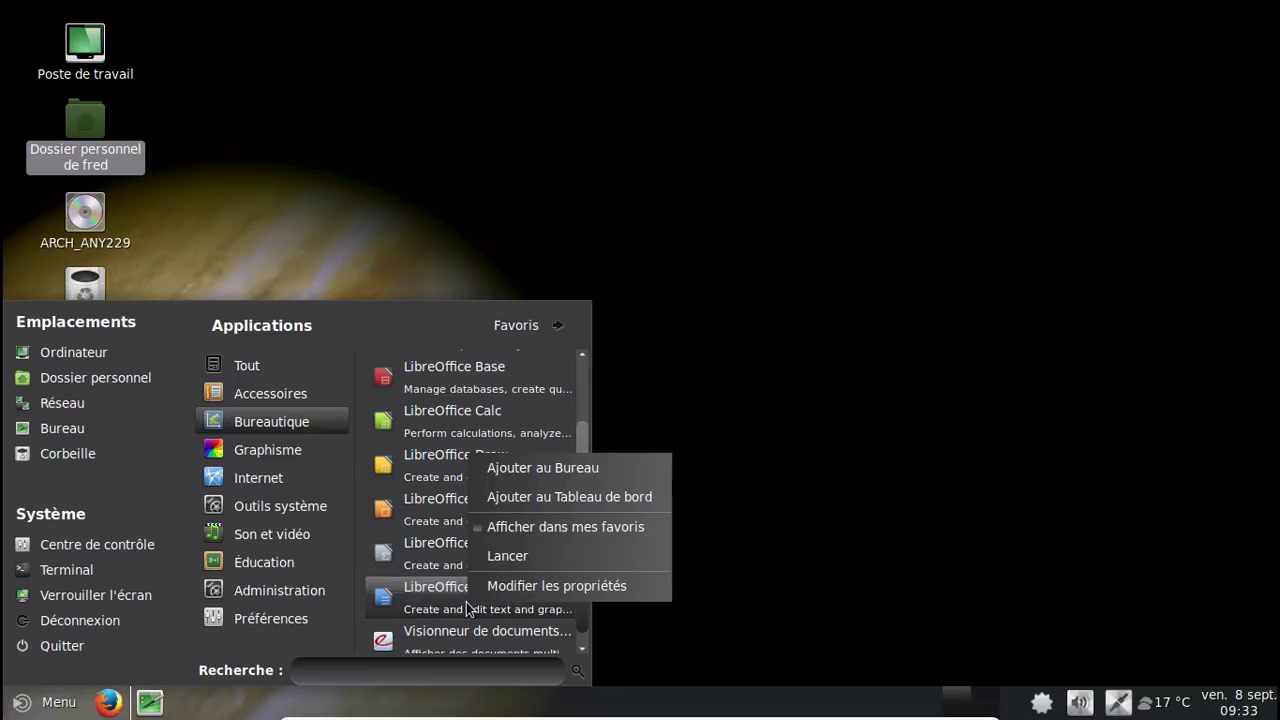
pyautogui.click(545, 467)
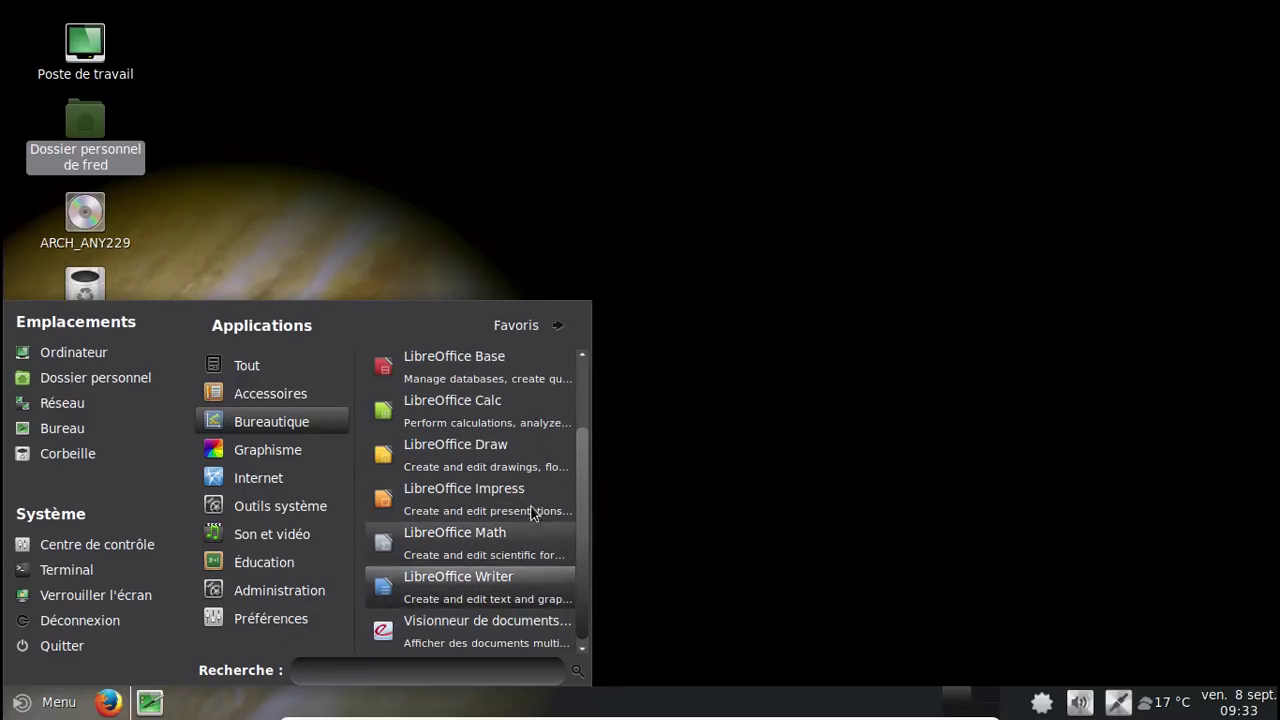
pyautogui.click(16, 708)
pyautogui.rightClick(96, 386)
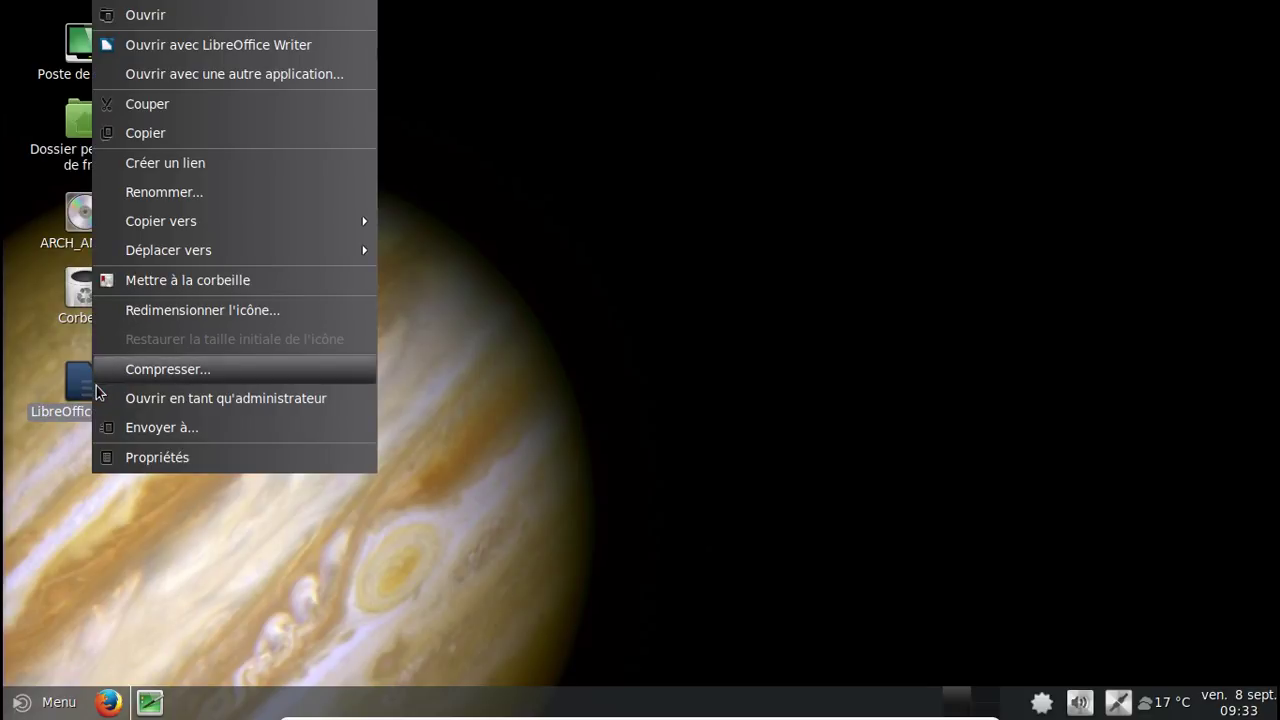
pyautogui.click(162, 279)
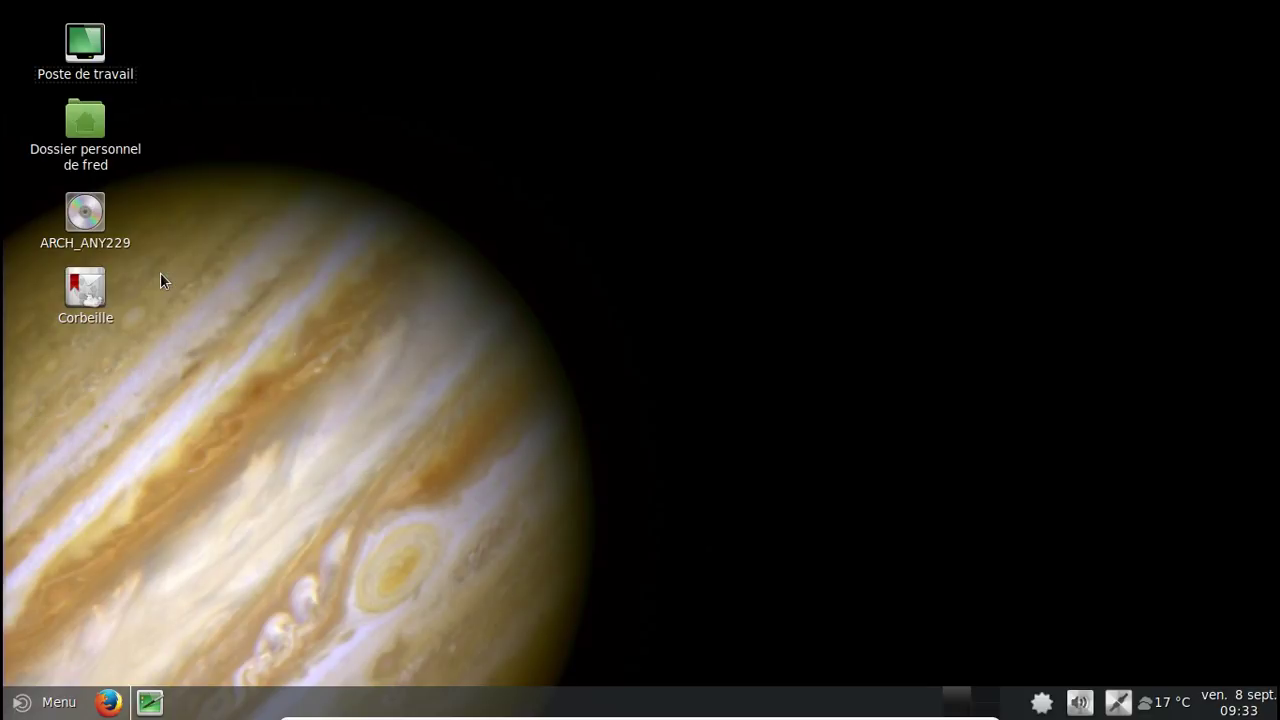
# Launch LibreOffice Writer from the Bureautique category and add a launcher for it to the panel.
pyautogui.click(29, 692)
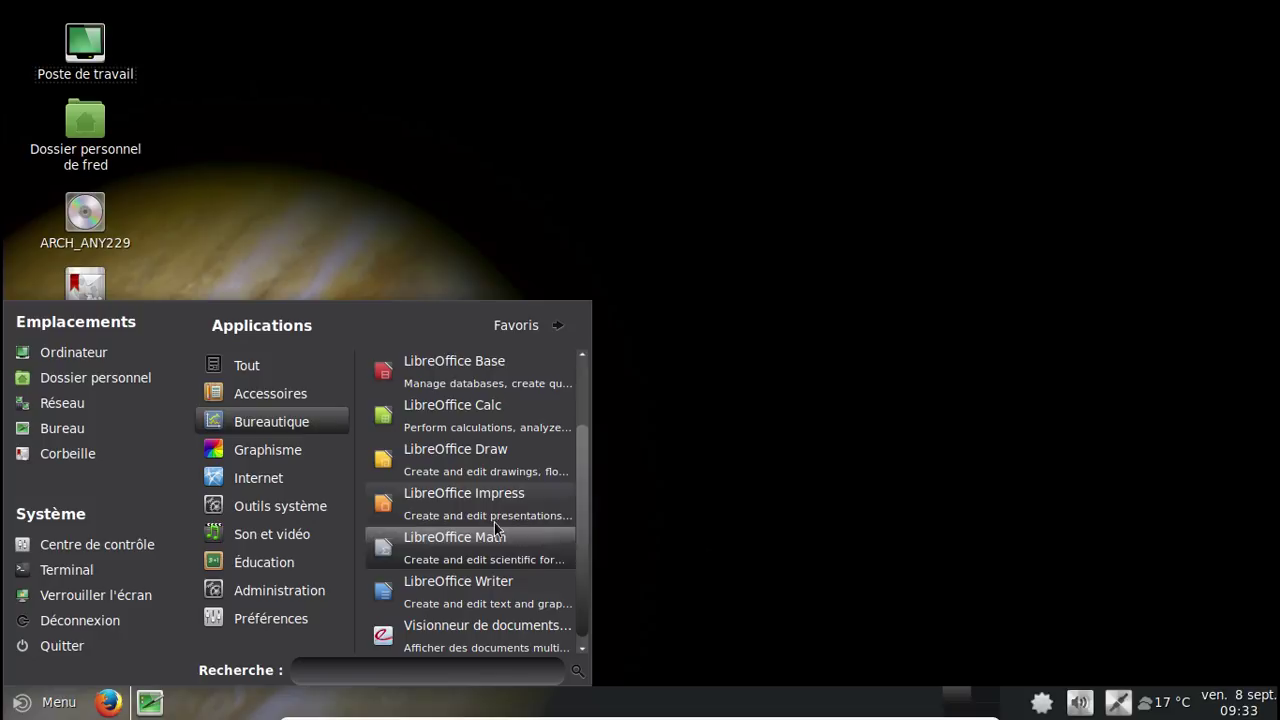
pyautogui.click(486, 582)
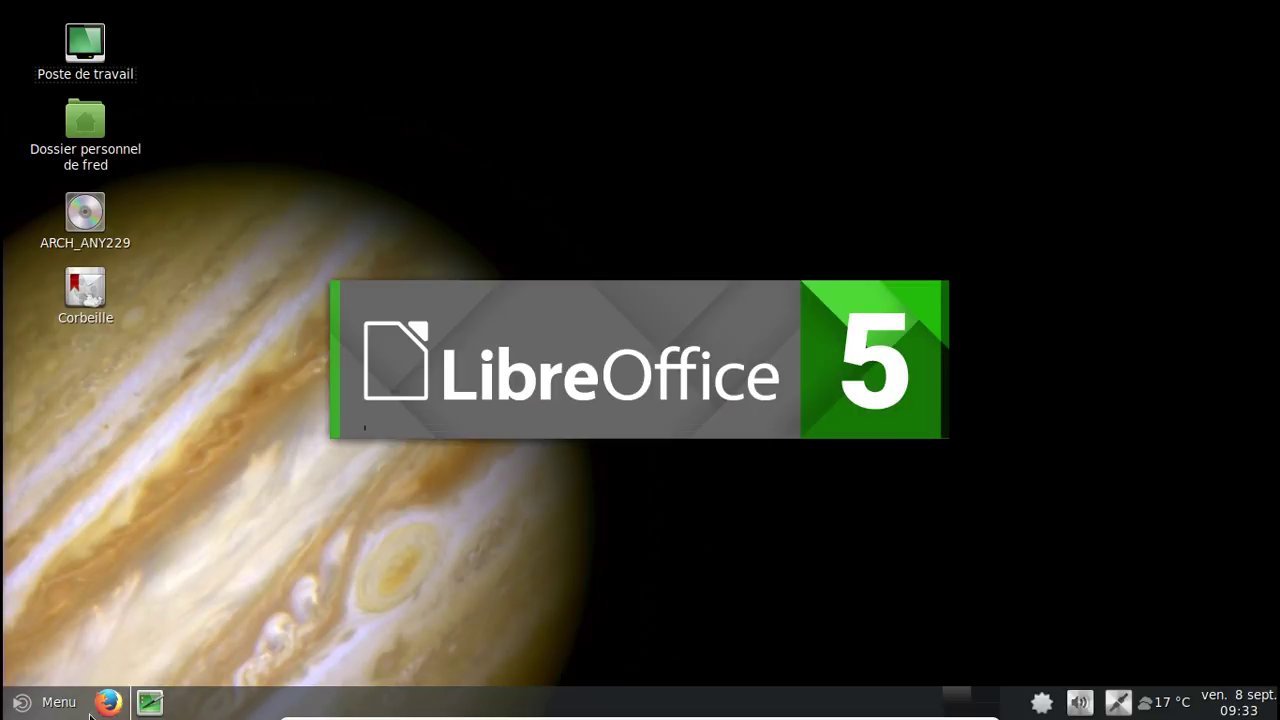
pyautogui.rightClick(44, 712)
pyautogui.click(410, 479)
pyautogui.click(52, 712)
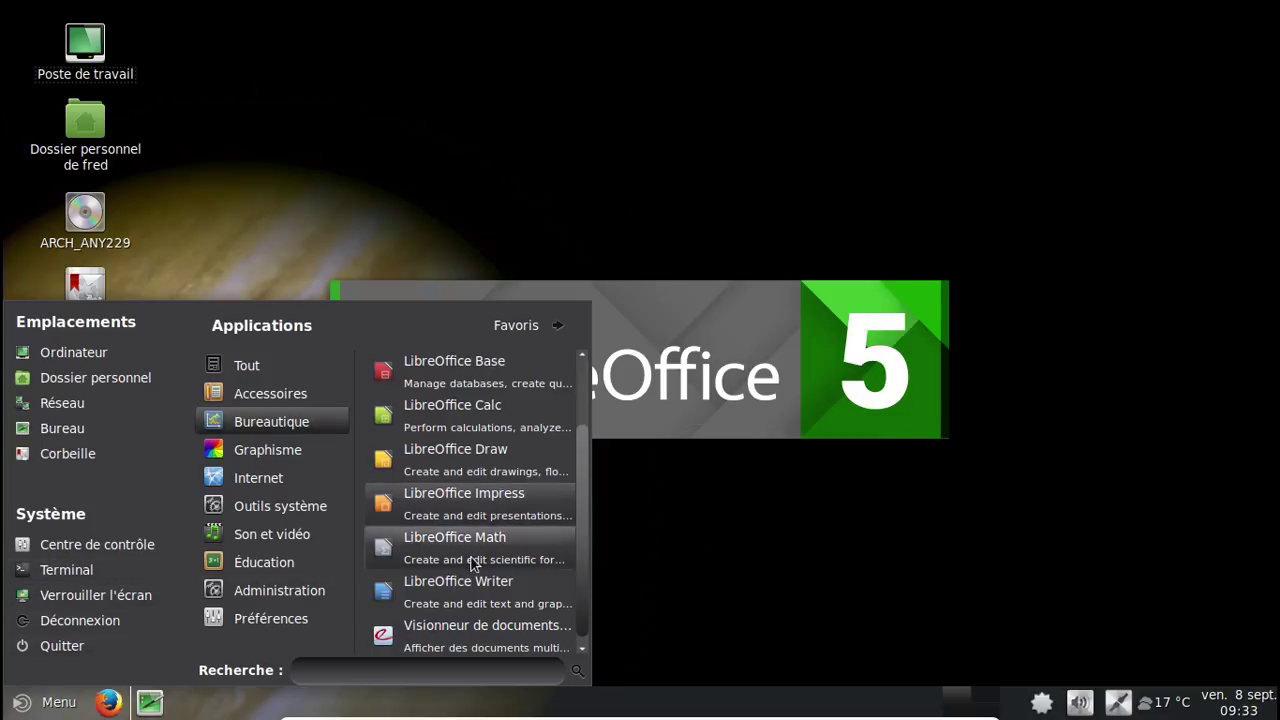
pyautogui.rightClick(463, 601)
pyautogui.click(545, 493)
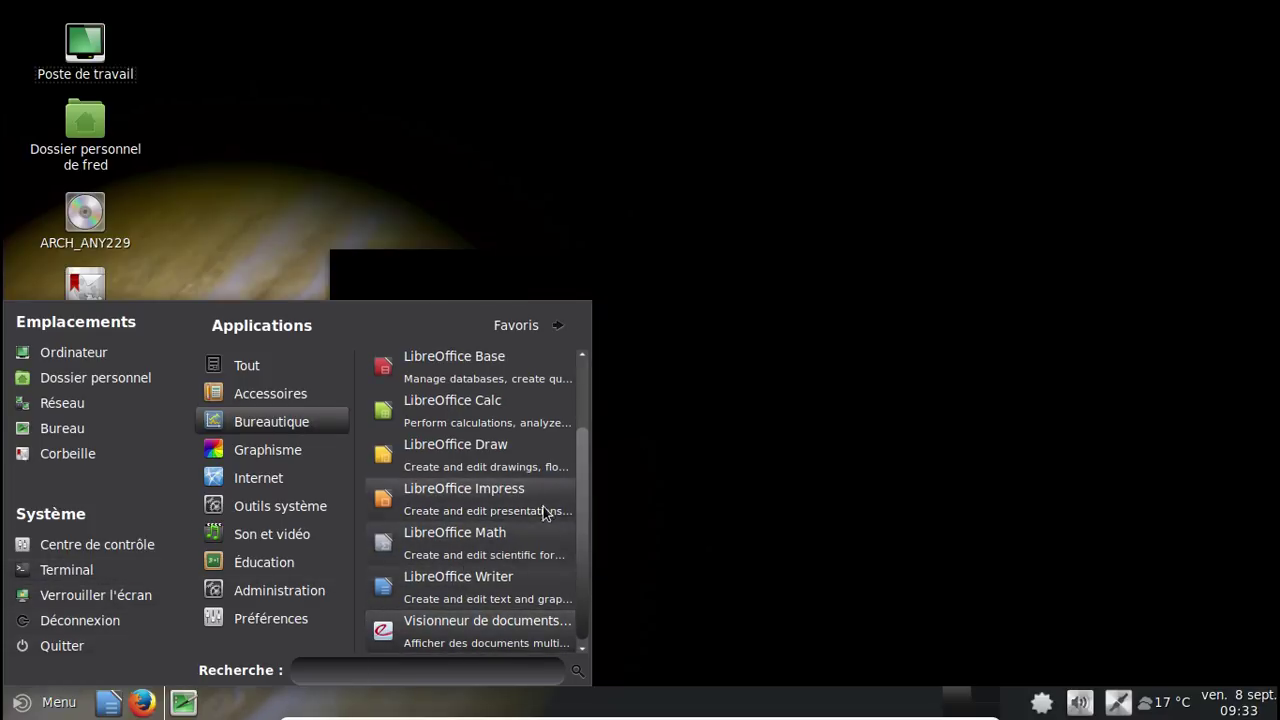
pyautogui.click(58, 703)
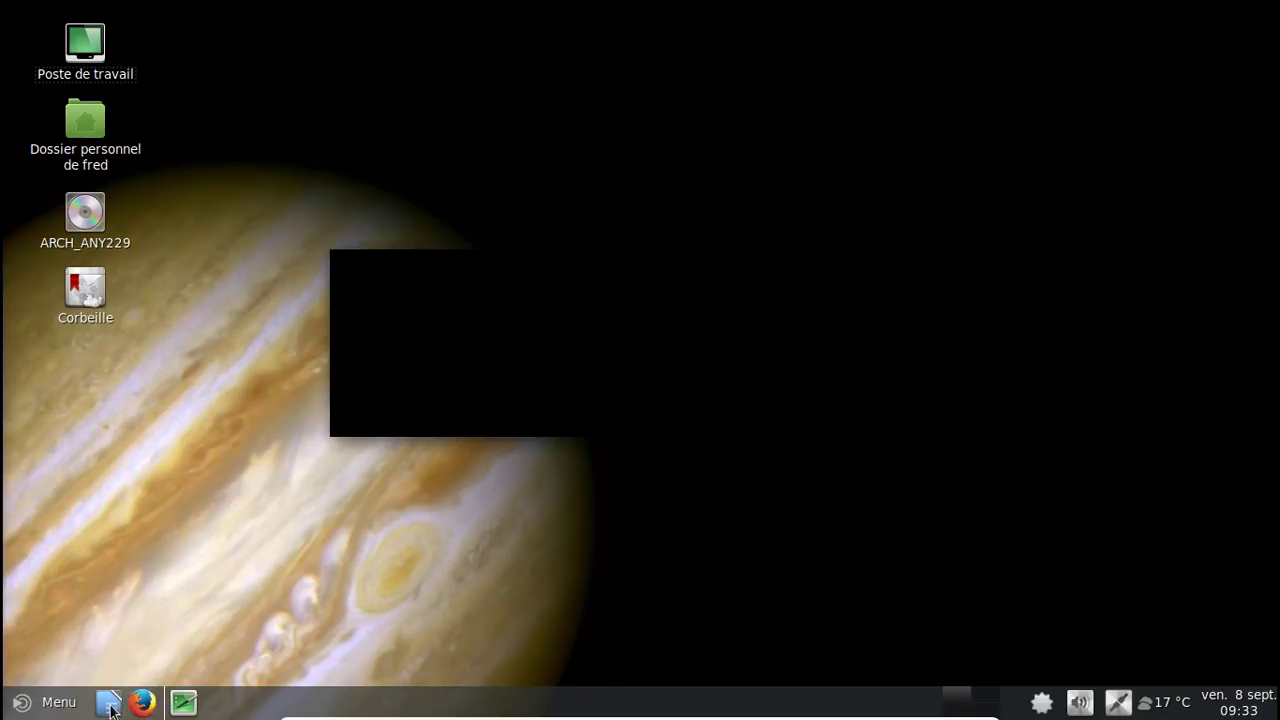
# Move the LibreOffice Writer launcher between the Firefox launcher and the Show Desktop button on the panel.
pyautogui.rightClick(112, 704)
pyautogui.click(110, 638)
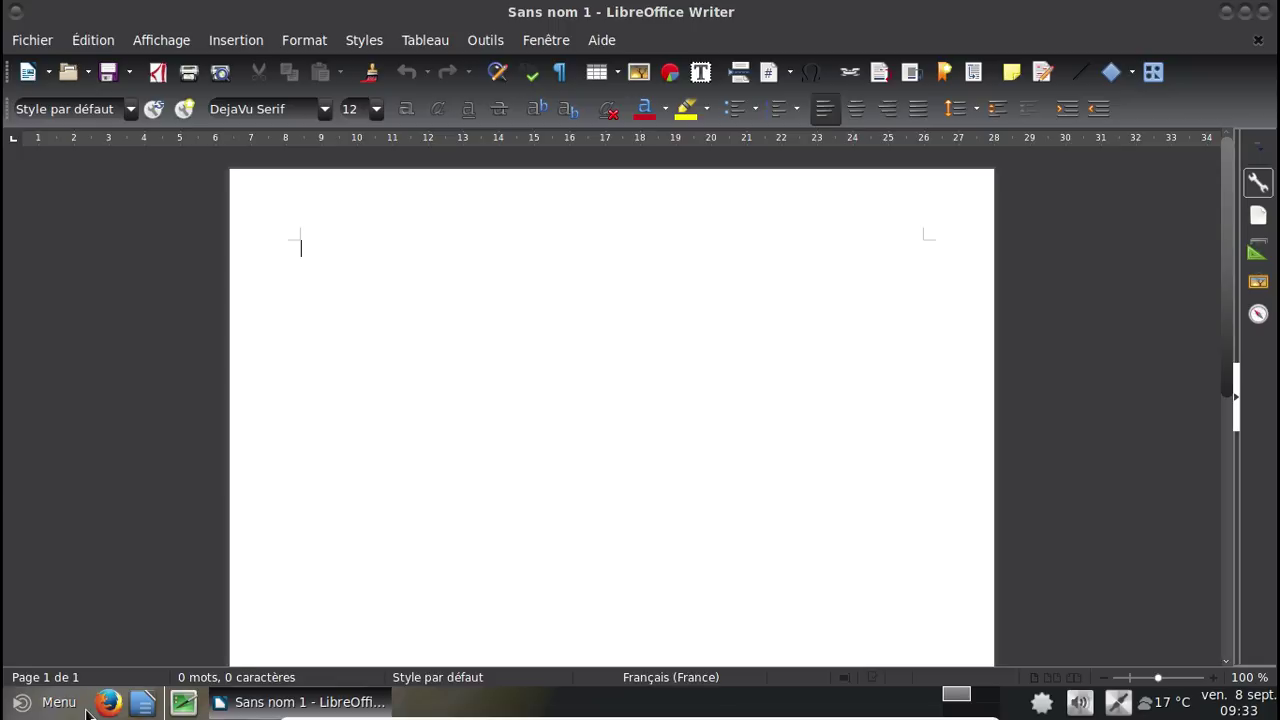
pyautogui.rightClick(86, 710)
pyautogui.rightClick(96, 712)
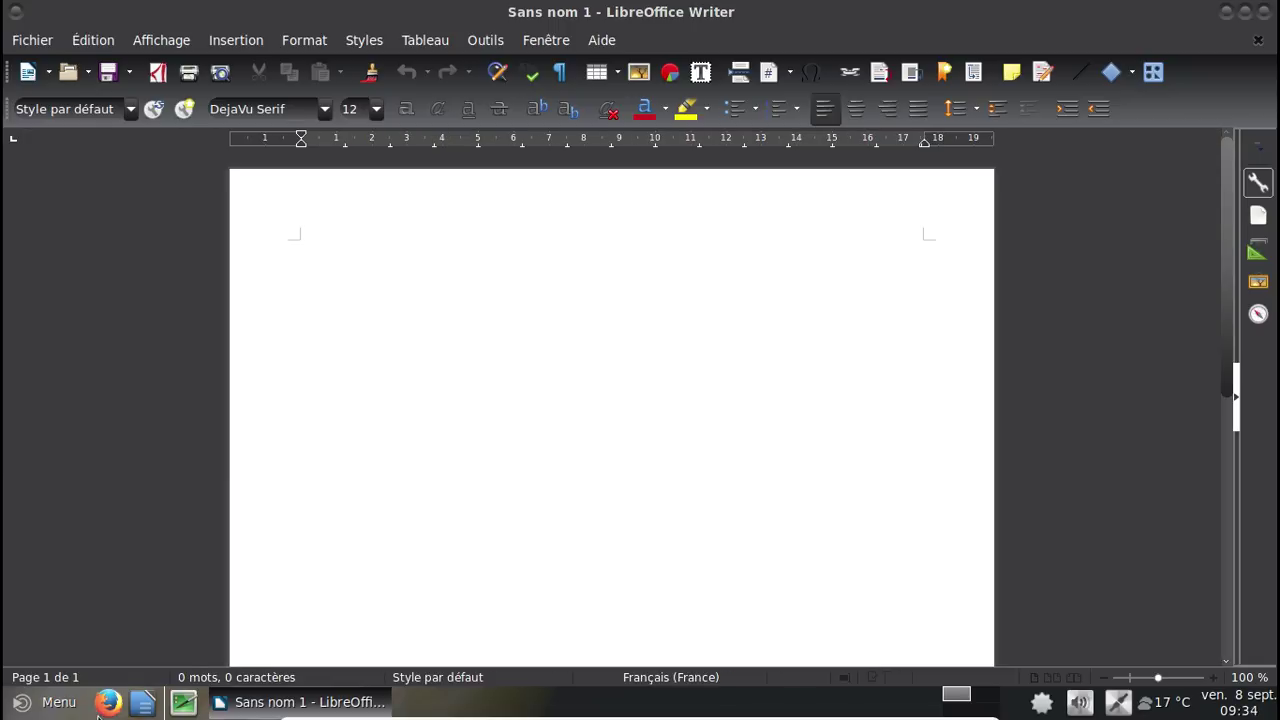
pyautogui.rightClick(98, 712)
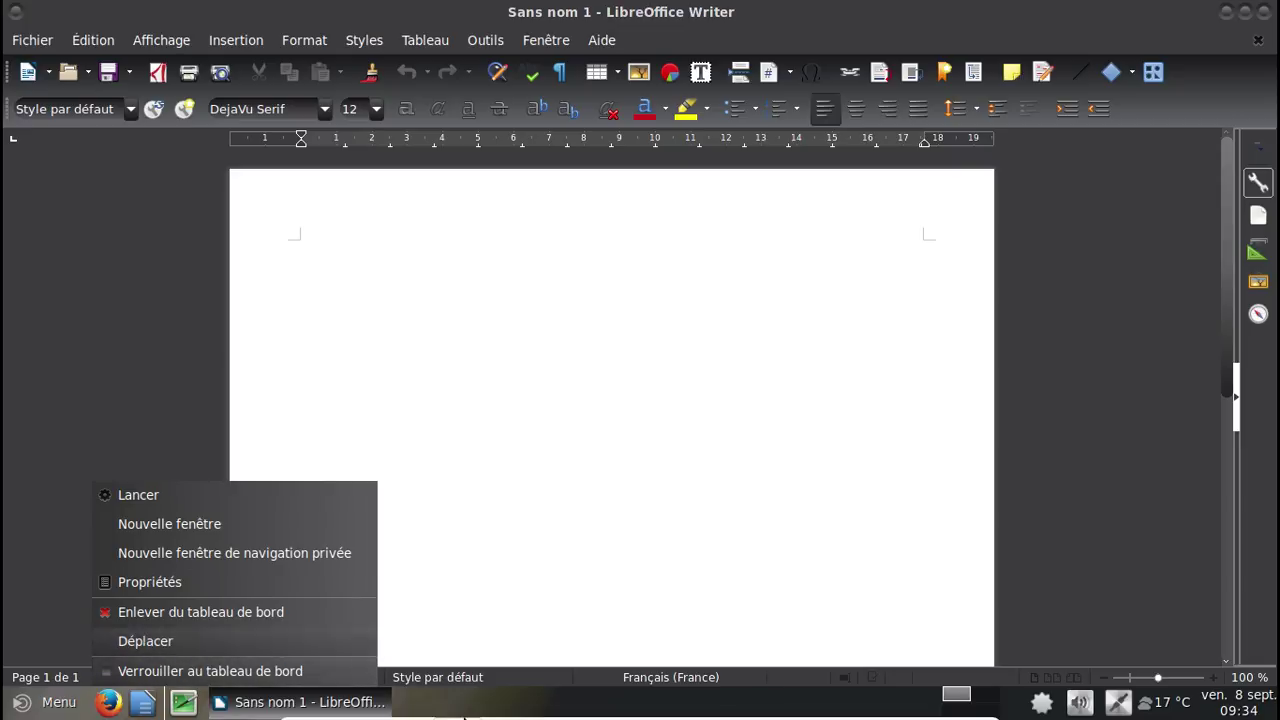
pyautogui.click(460, 712)
# Add a separator (Séparateur) to an empty area of the panel and close the list of panel items.
pyautogui.rightClick(490, 711)
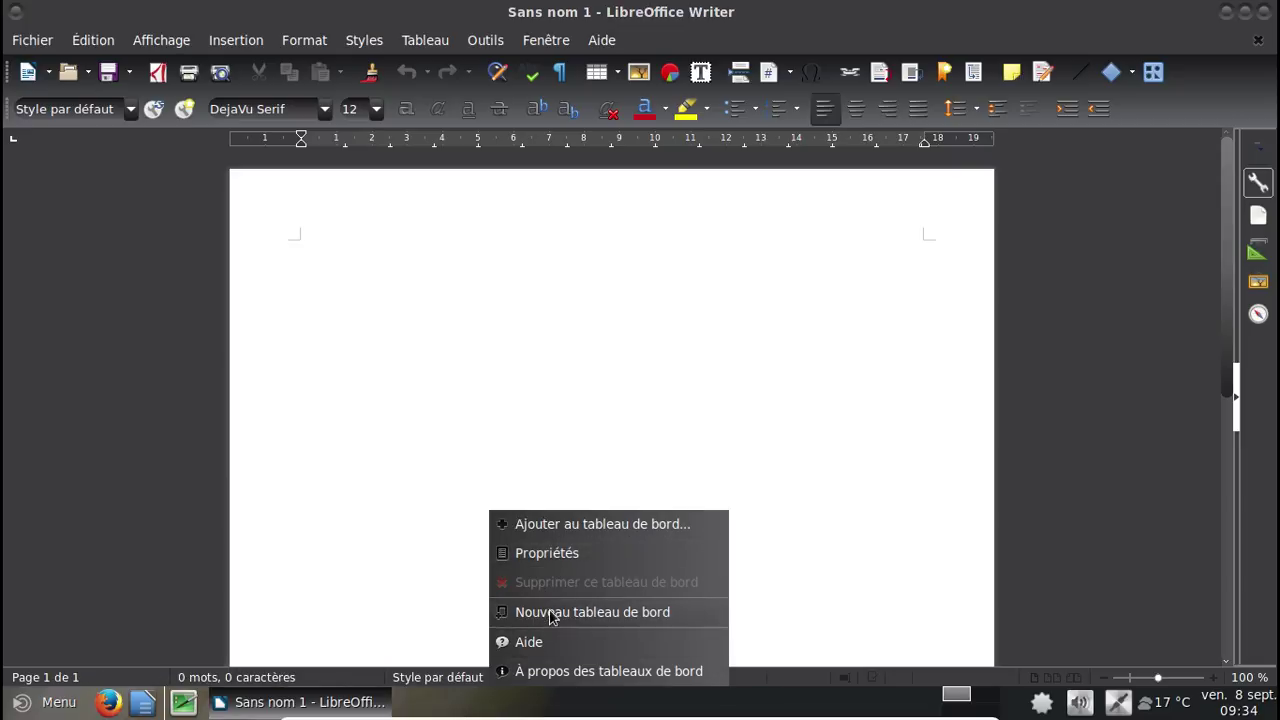
pyautogui.click(555, 526)
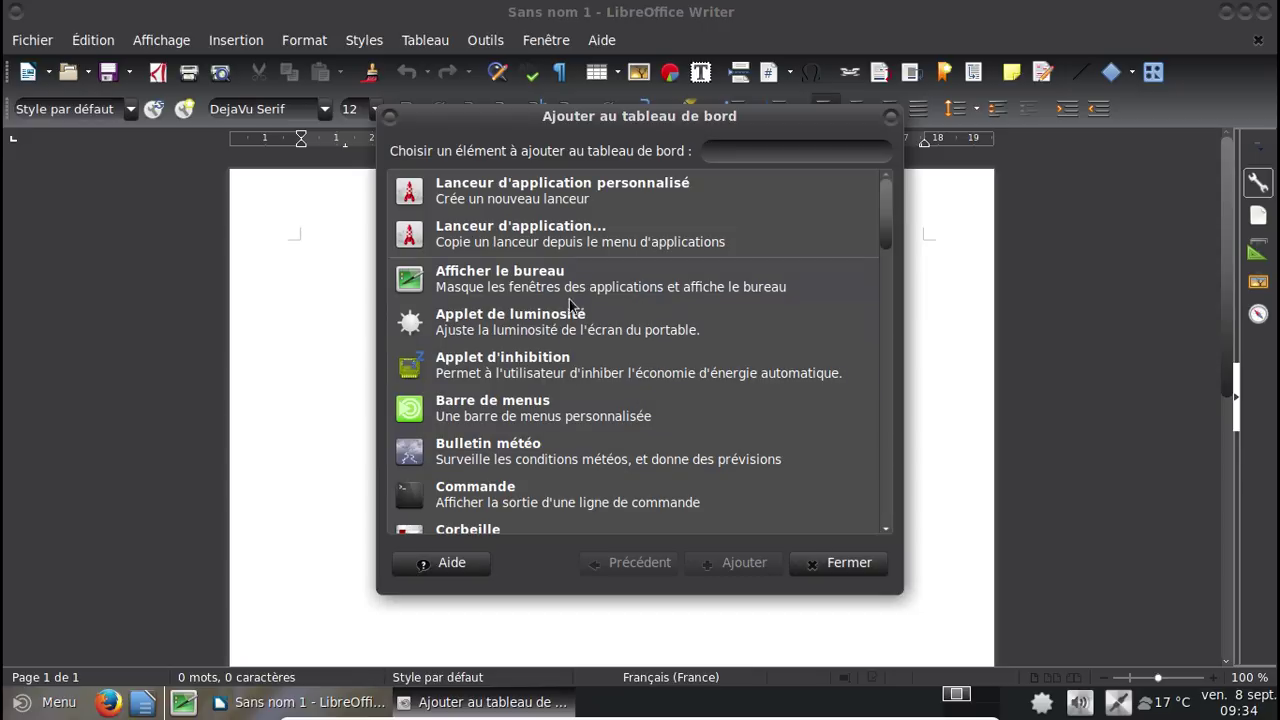
pyautogui.scroll(-5, 641, 455)
pyautogui.scroll(-5, 641, 455)
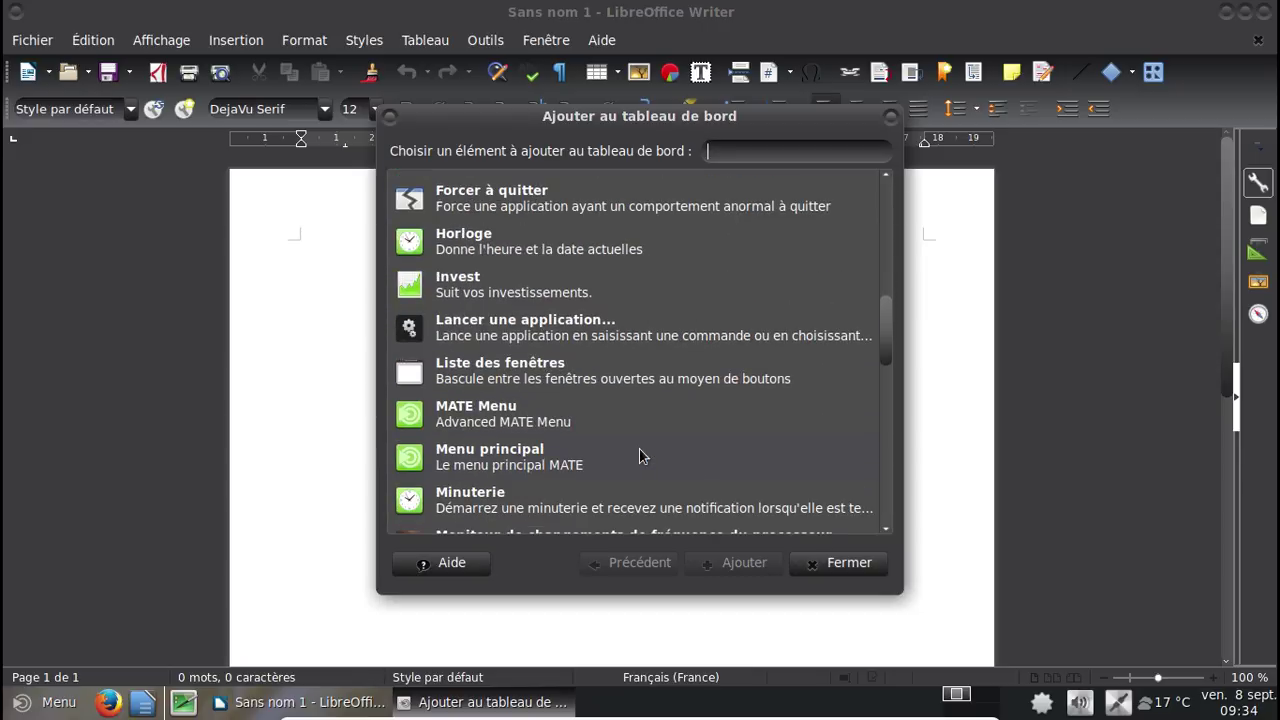
pyautogui.scroll(-6, 623, 450)
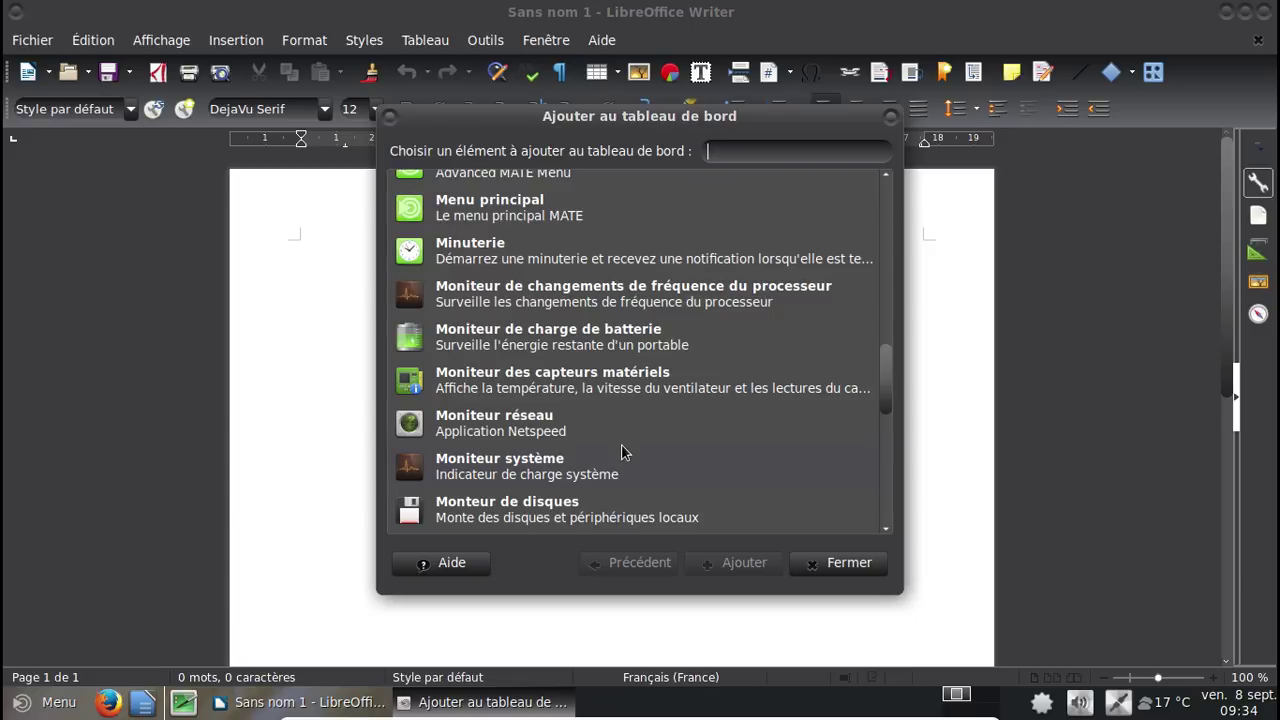
pyautogui.scroll(-6, 622, 452)
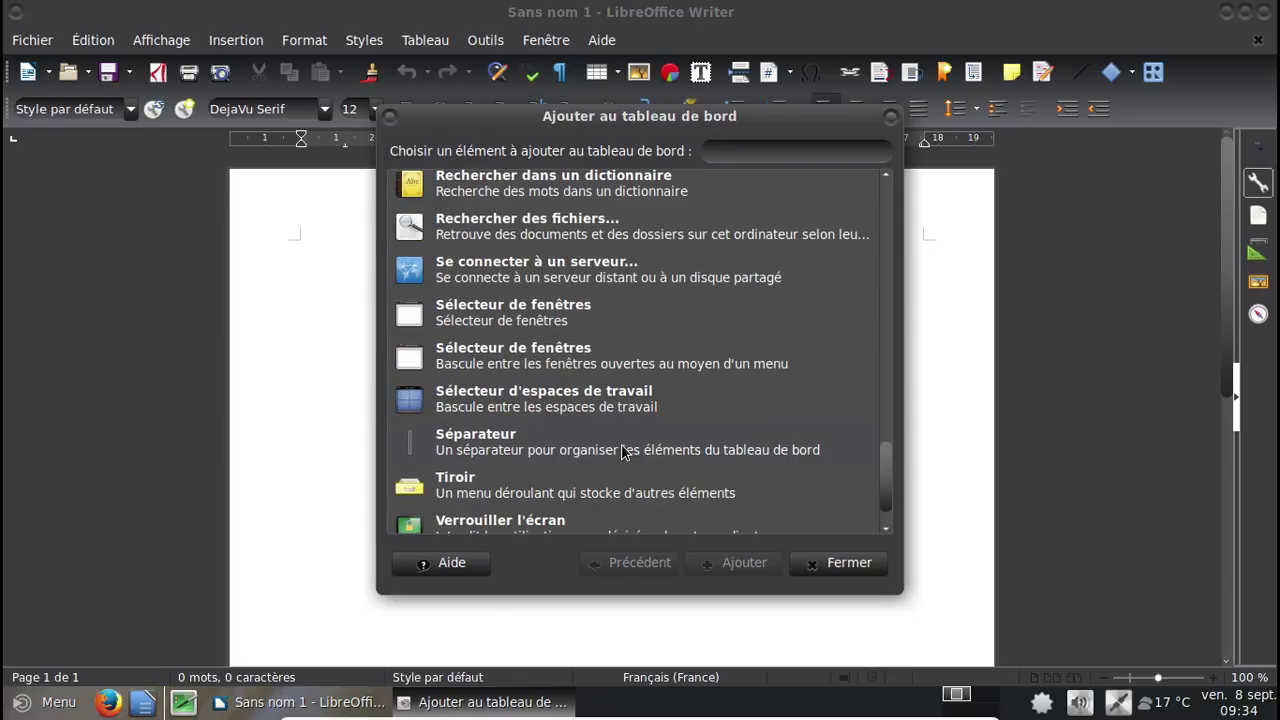
pyautogui.click(551, 450)
pyautogui.click(737, 562)
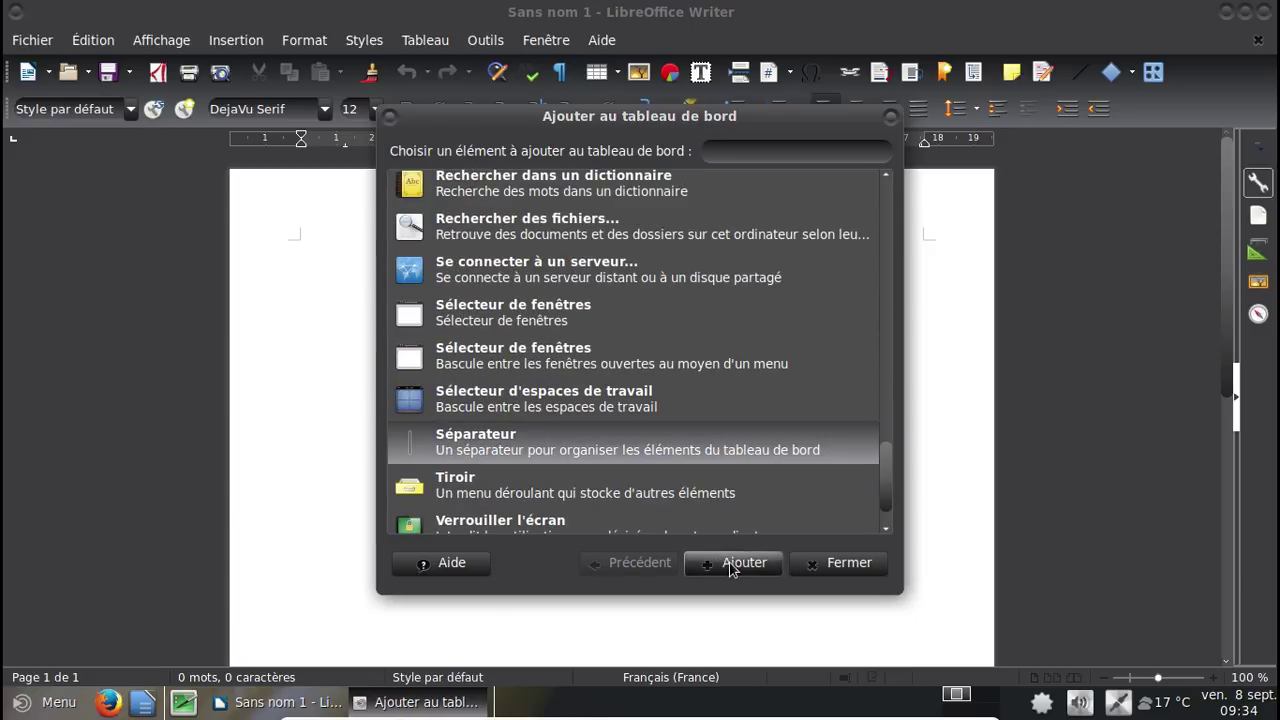
pyautogui.click(836, 563)
# Move the new separator beside the Show Desktop button and unlock the separator between the LibreOffice Writer launcher and that button.
pyautogui.rightClick(495, 700)
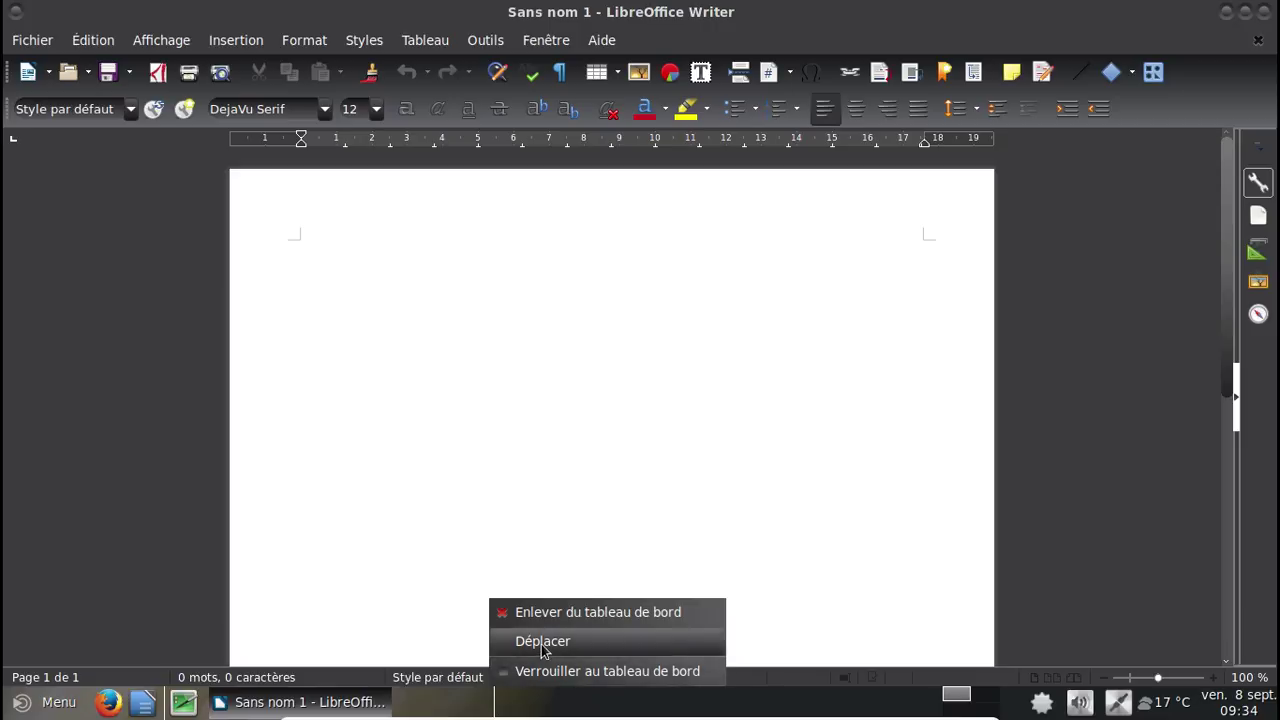
pyautogui.click(509, 644)
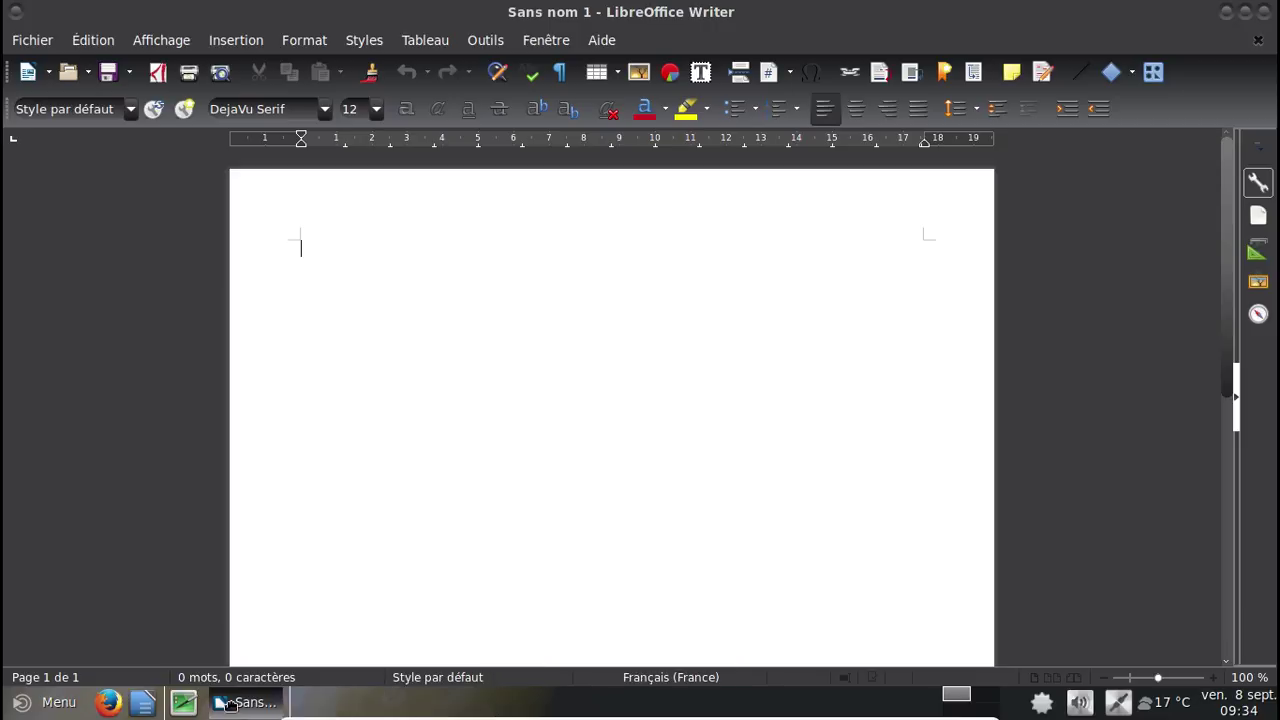
pyautogui.rightClick(165, 707)
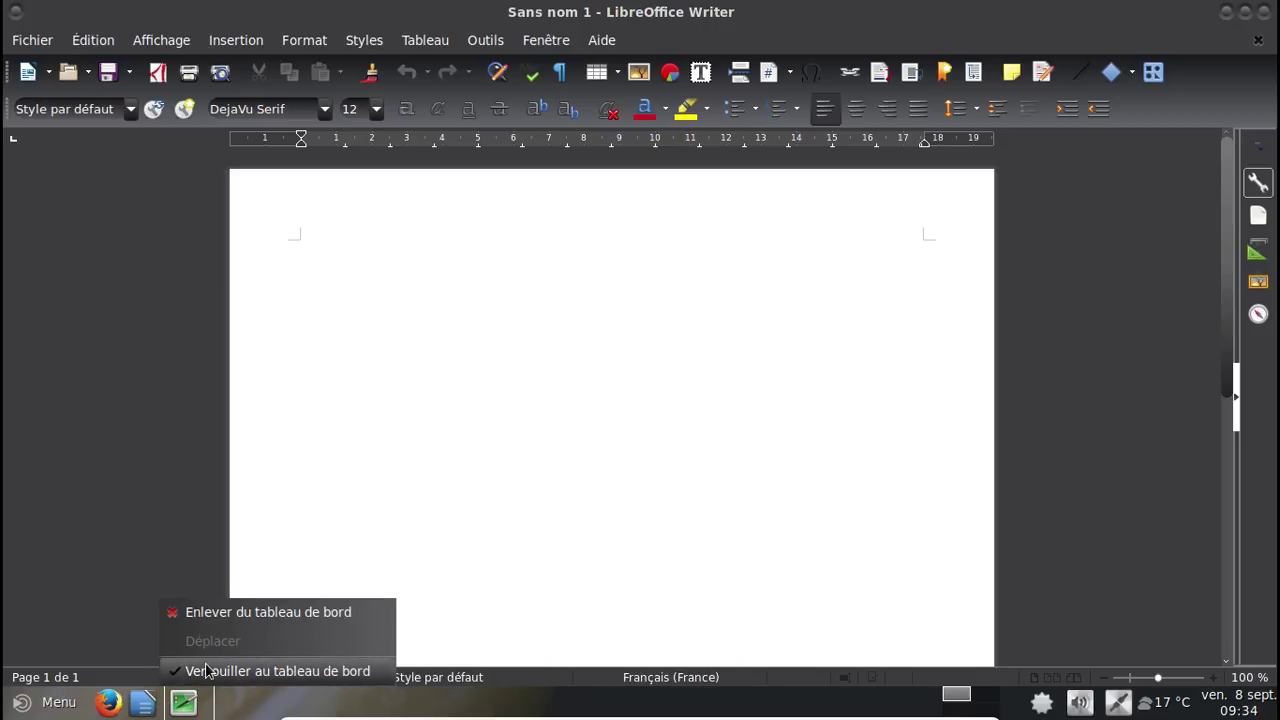
pyautogui.click(211, 671)
pyautogui.rightClick(183, 706)
pyautogui.click(205, 671)
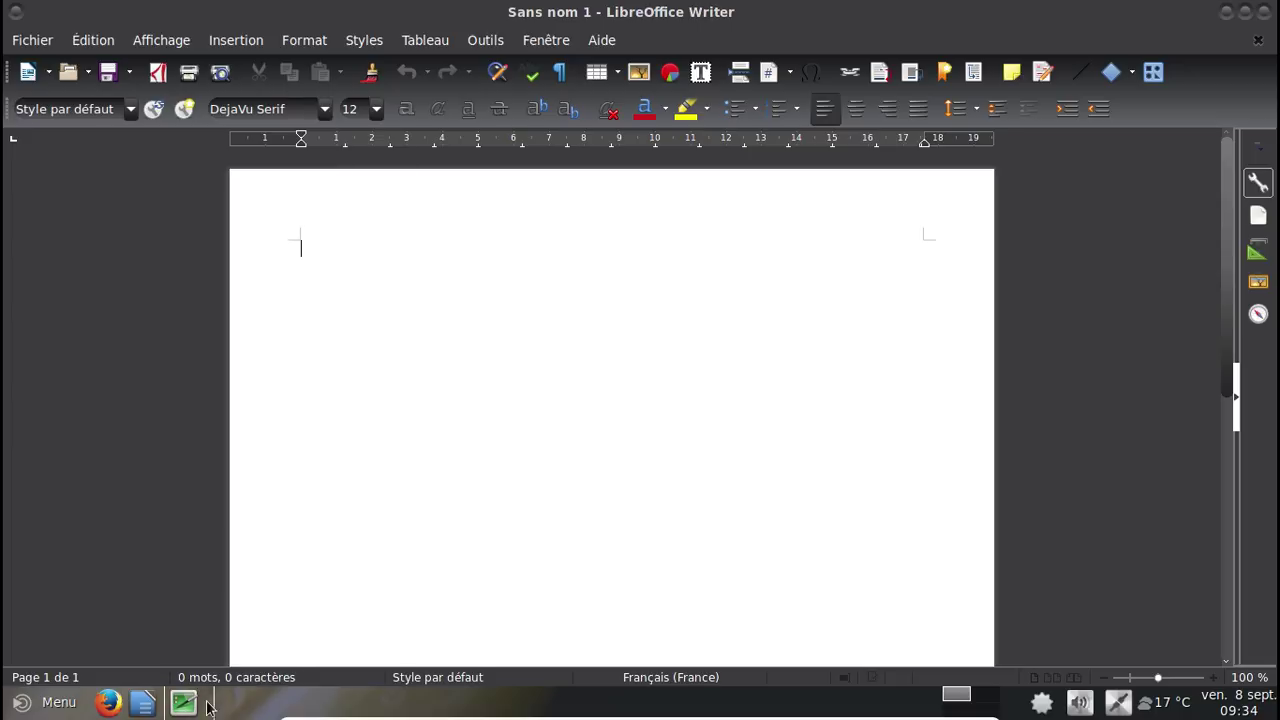
pyautogui.rightClick(213, 707)
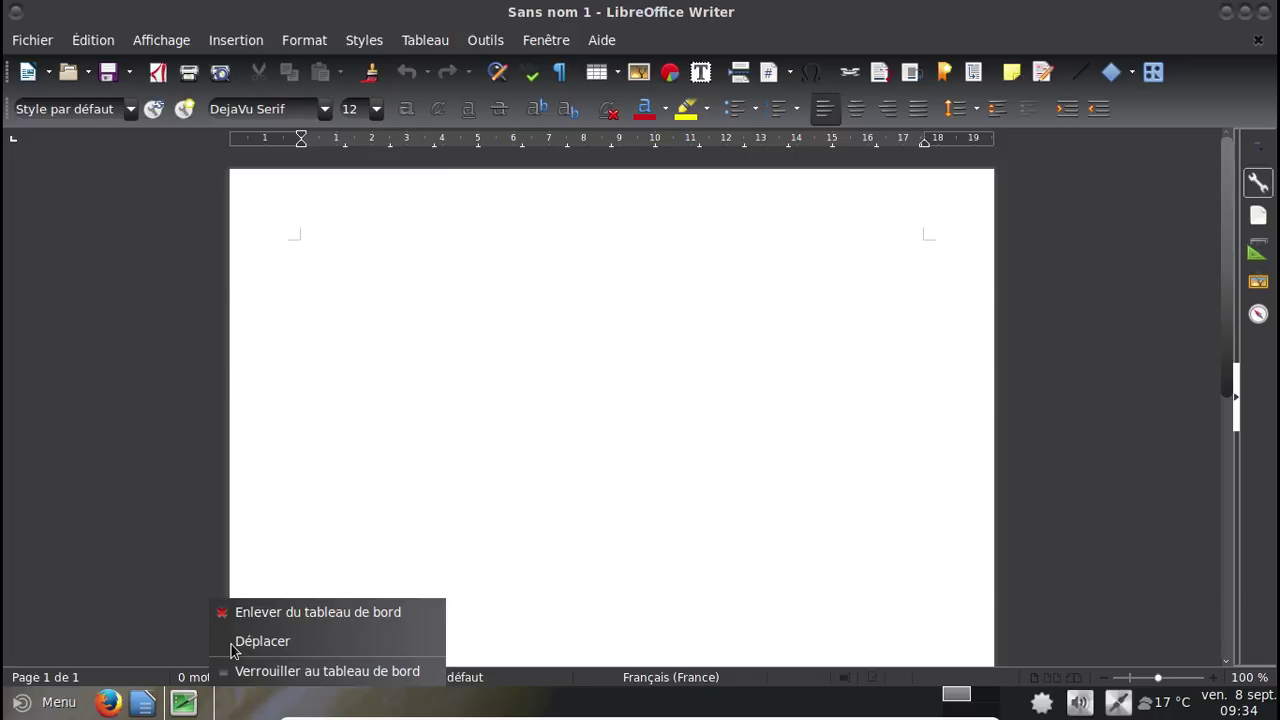
pyautogui.click(231, 643)
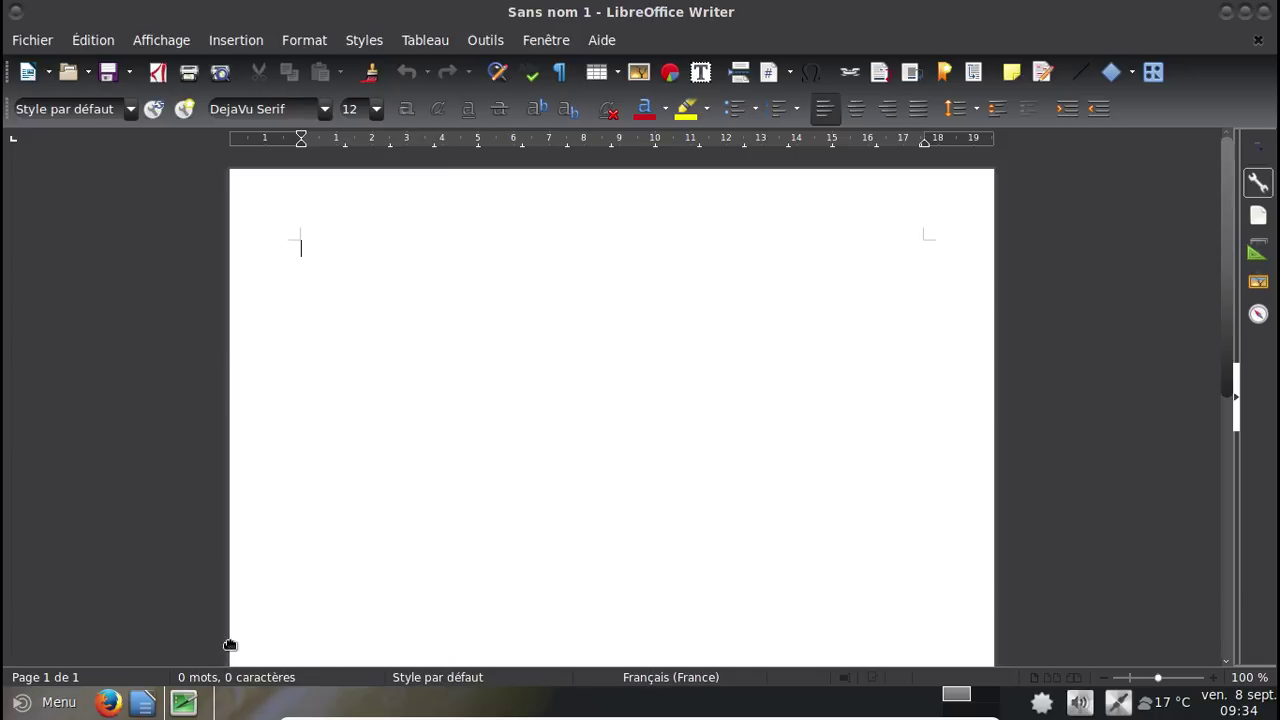
# Move the separator between the LibreOffice Writer launcher and the Show Desktop button to the other side of that button.
pyautogui.rightClick(165, 706)
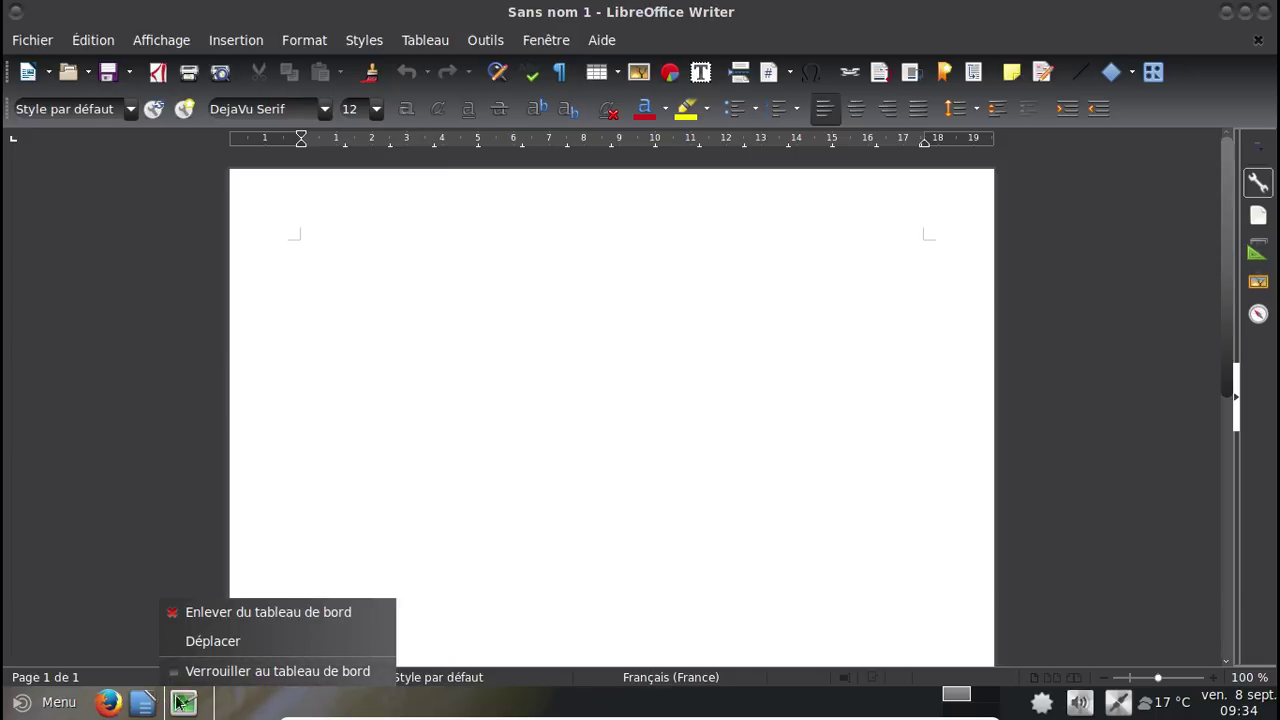
pyautogui.click(186, 669)
pyautogui.rightClick(212, 712)
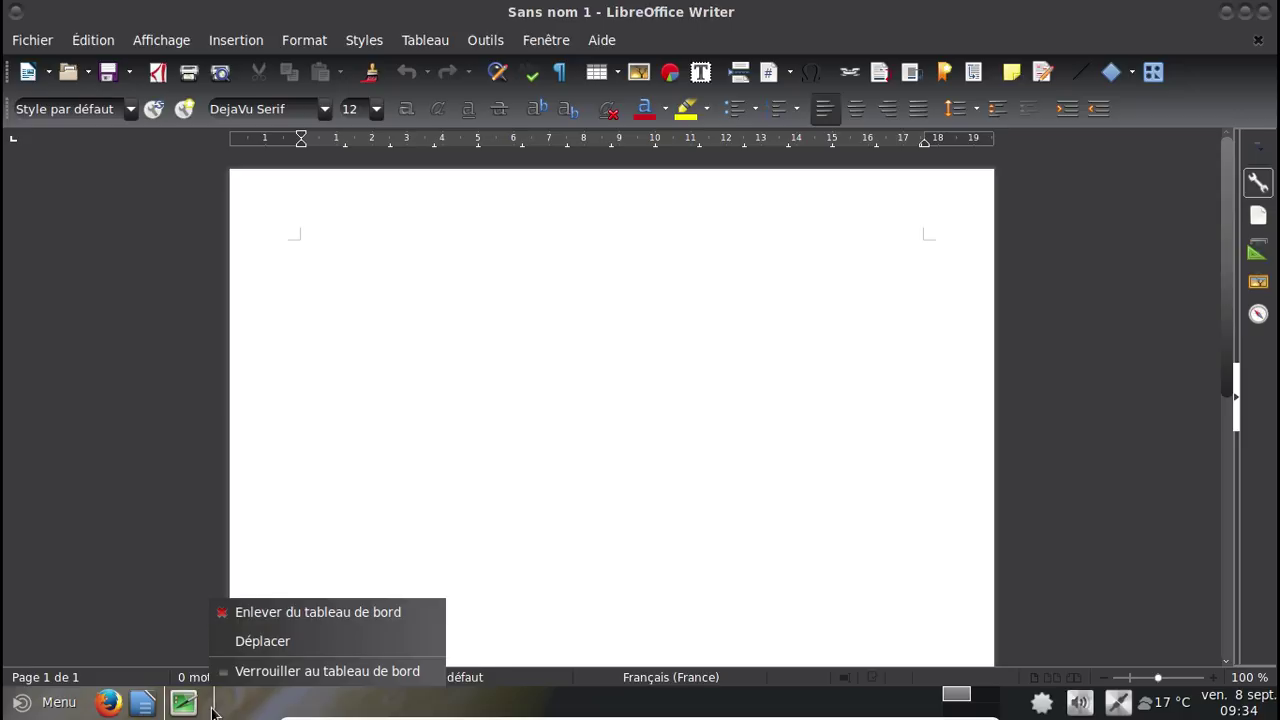
pyautogui.click(243, 642)
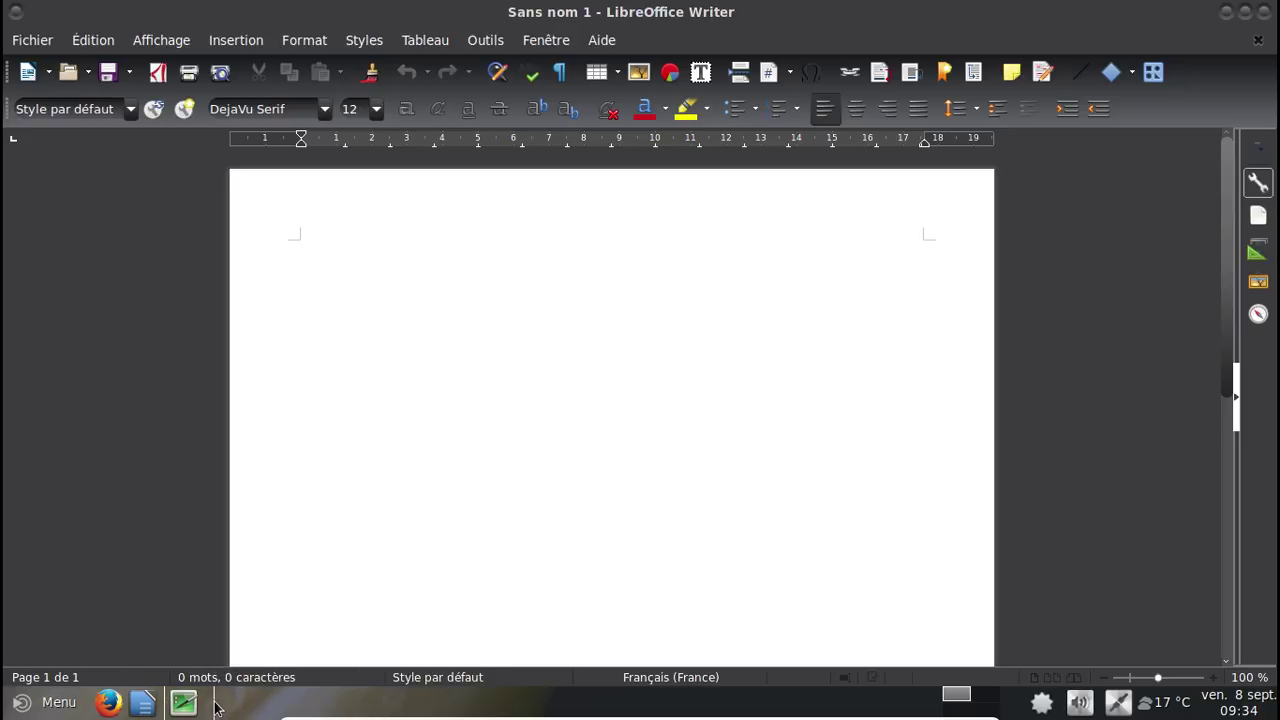
pyautogui.rightClick(160, 712)
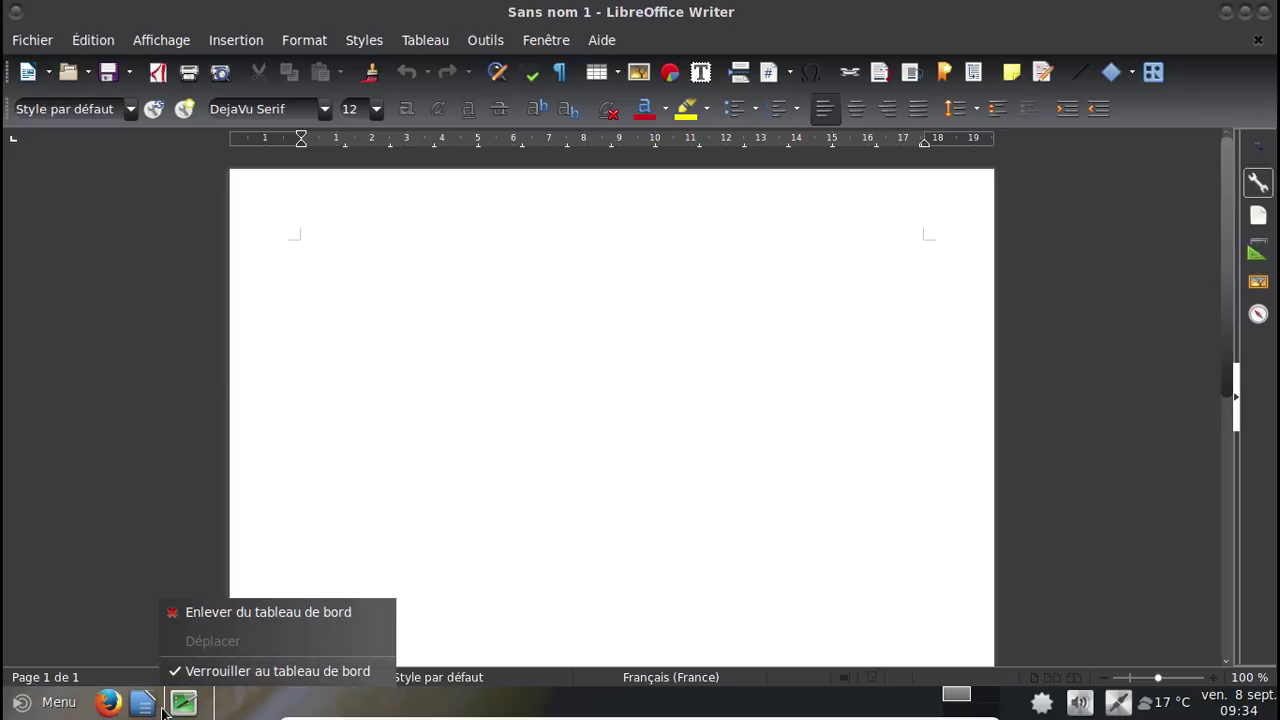
pyautogui.click(175, 669)
pyautogui.rightClick(166, 706)
pyautogui.click(244, 674)
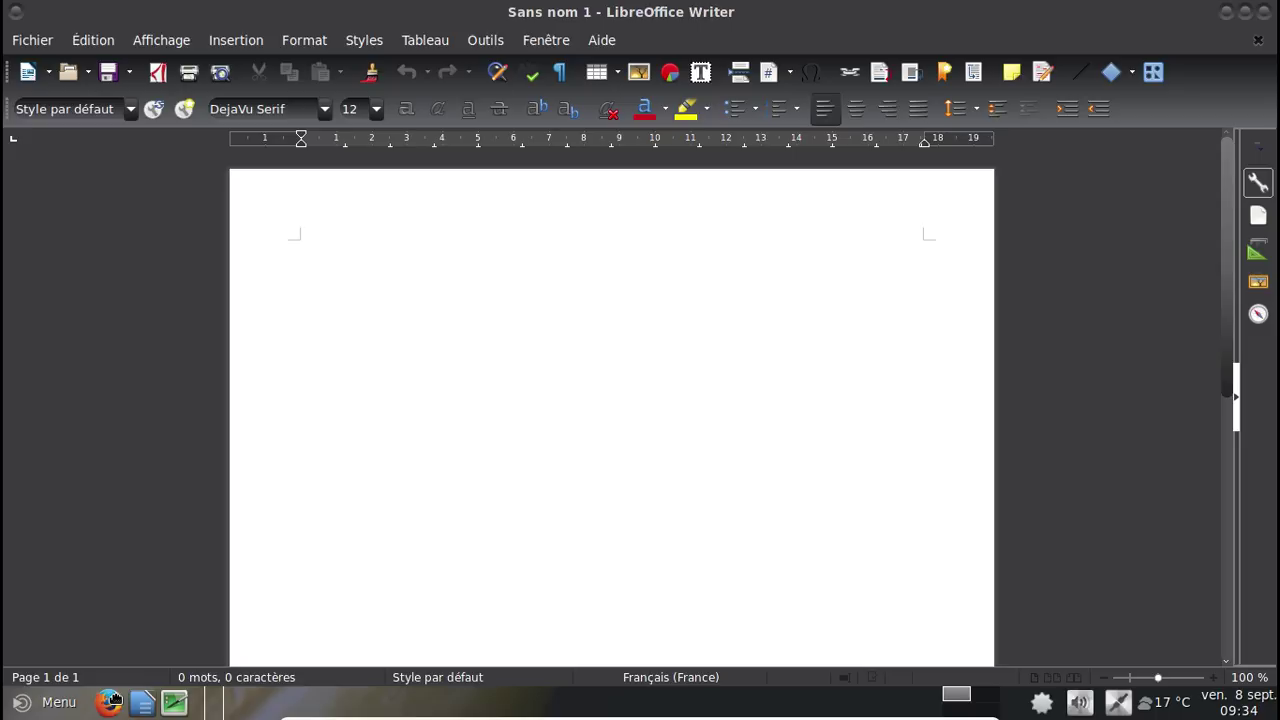
# Remove one of the separators between the Show Desktop button and the window list from the panel.
pyautogui.rightClick(203, 702)
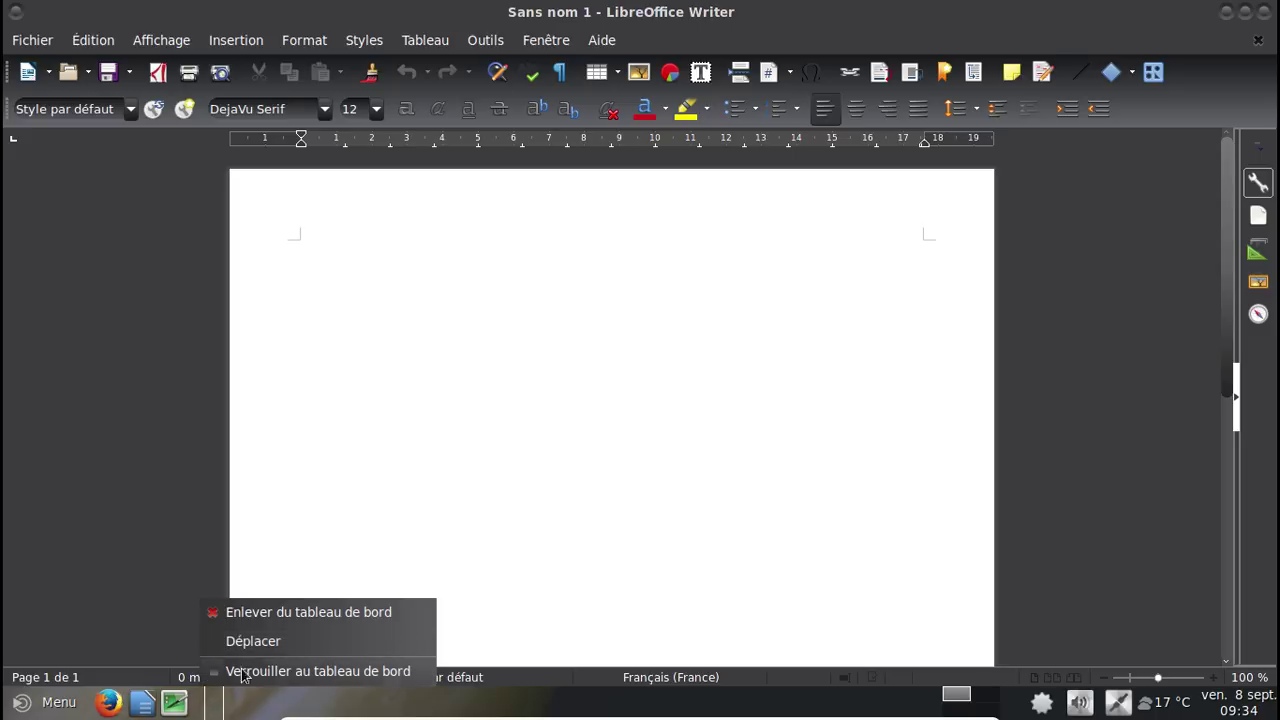
pyautogui.click(250, 642)
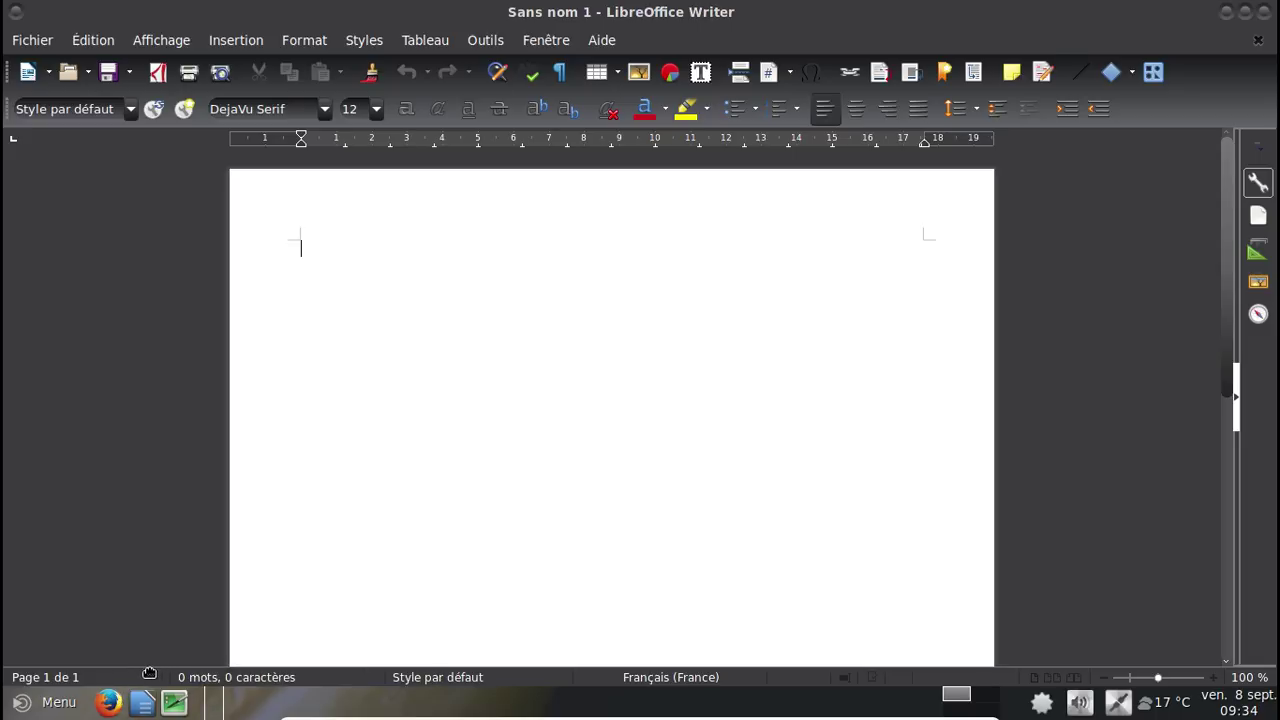
pyautogui.rightClick(211, 700)
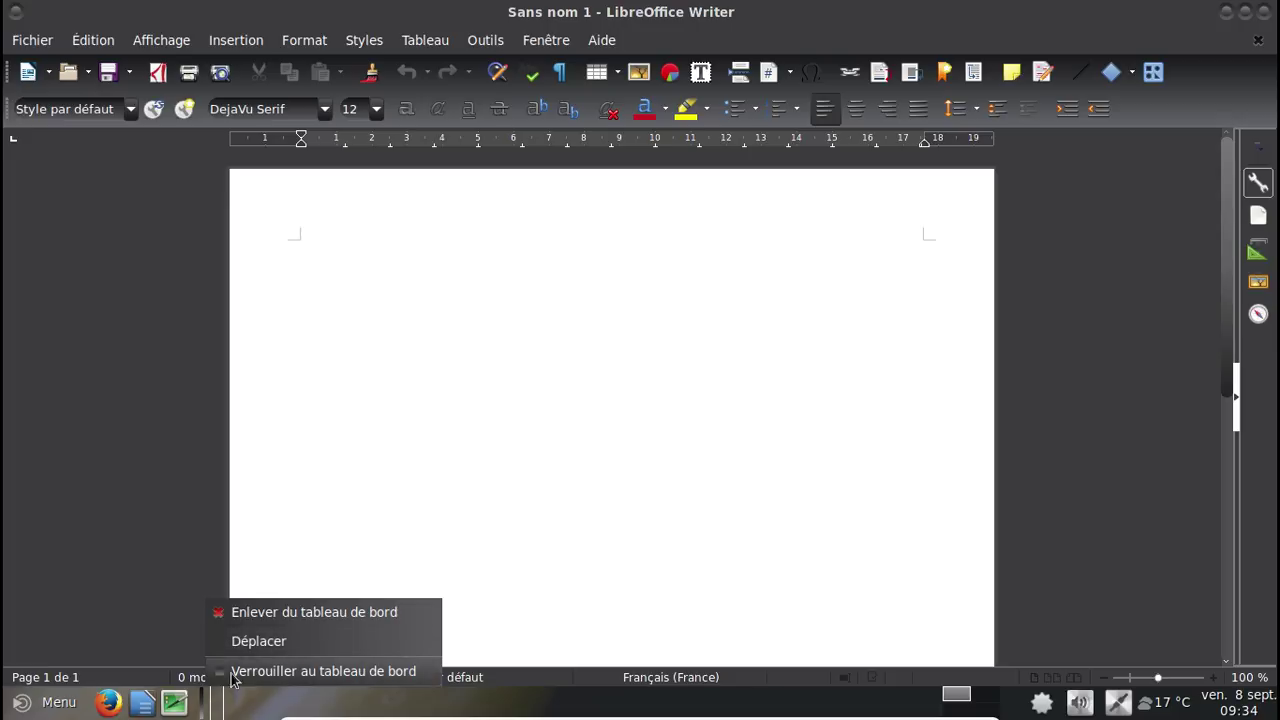
pyautogui.click(266, 614)
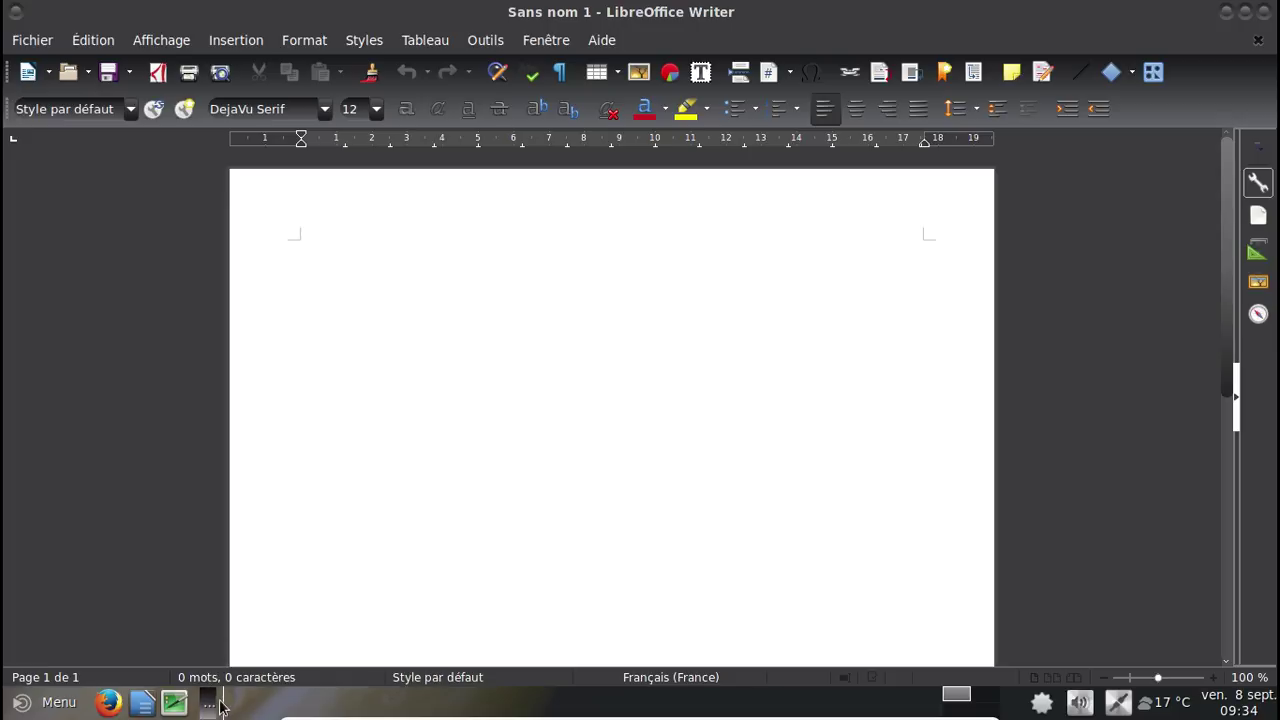
# Move the remaining separator further along the panel to widen the window list, and remove that separator.
pyautogui.rightClick(225, 707)
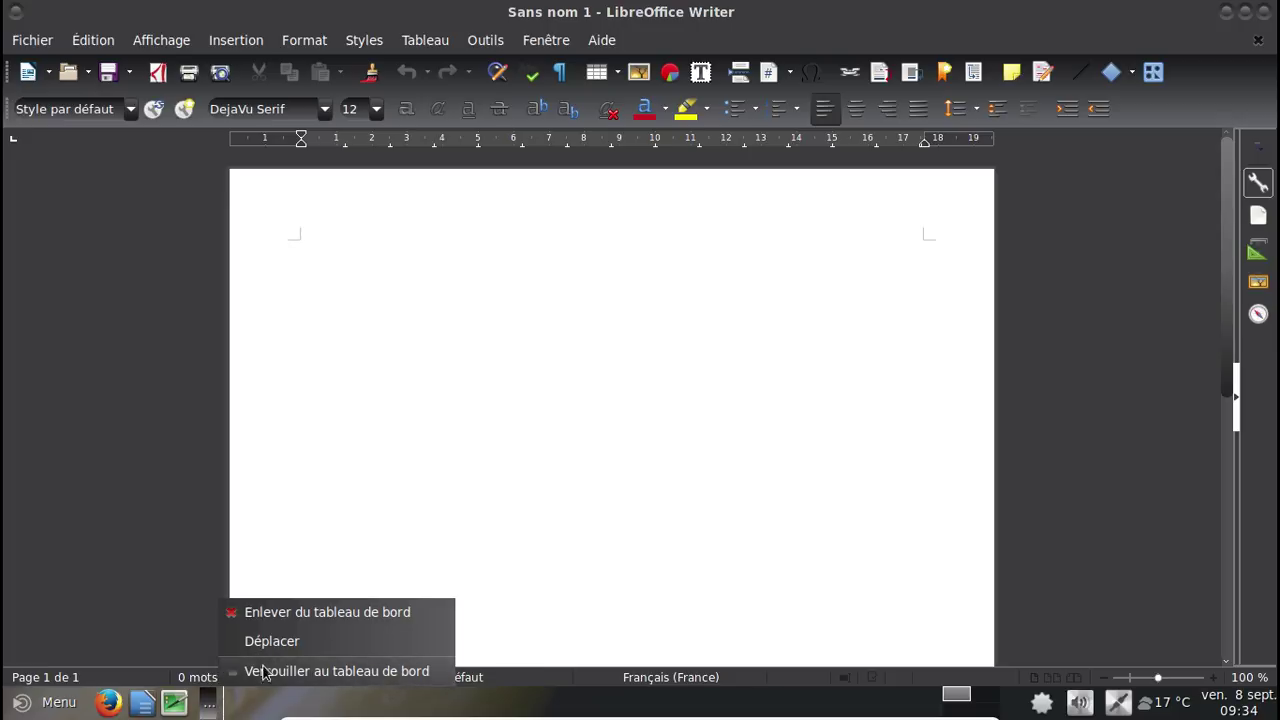
pyautogui.click(250, 641)
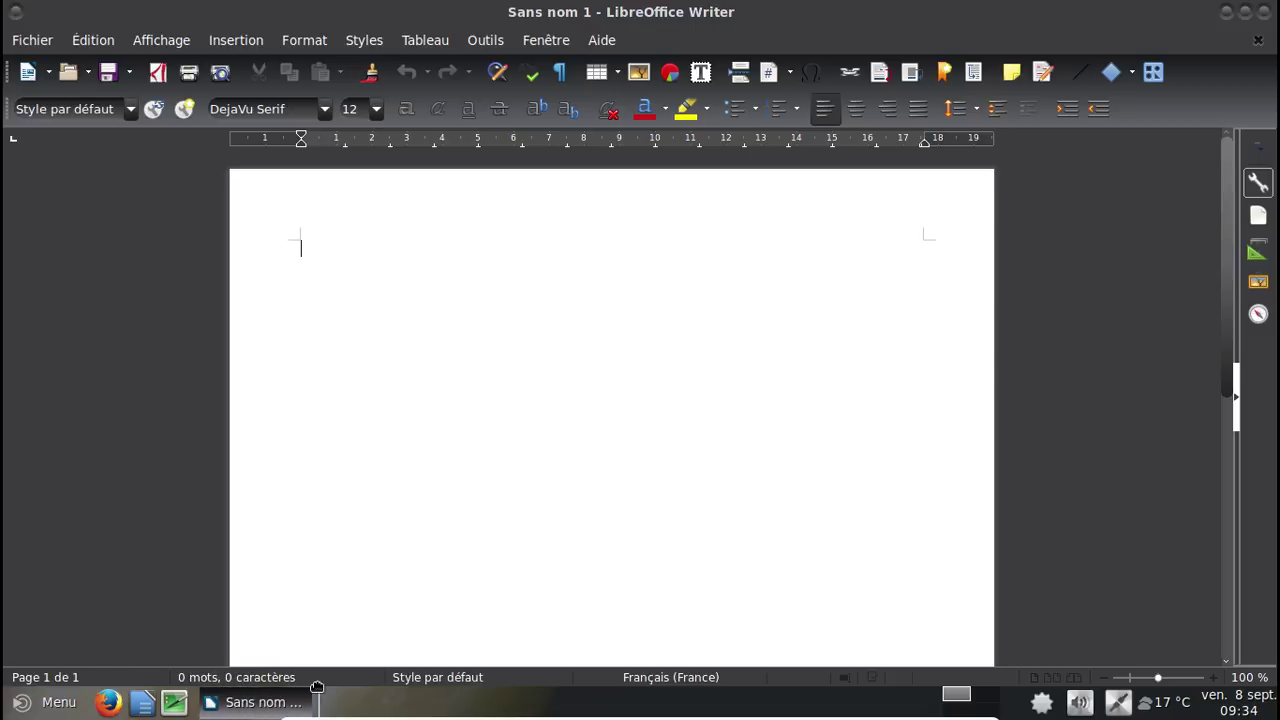
pyautogui.click(366, 710)
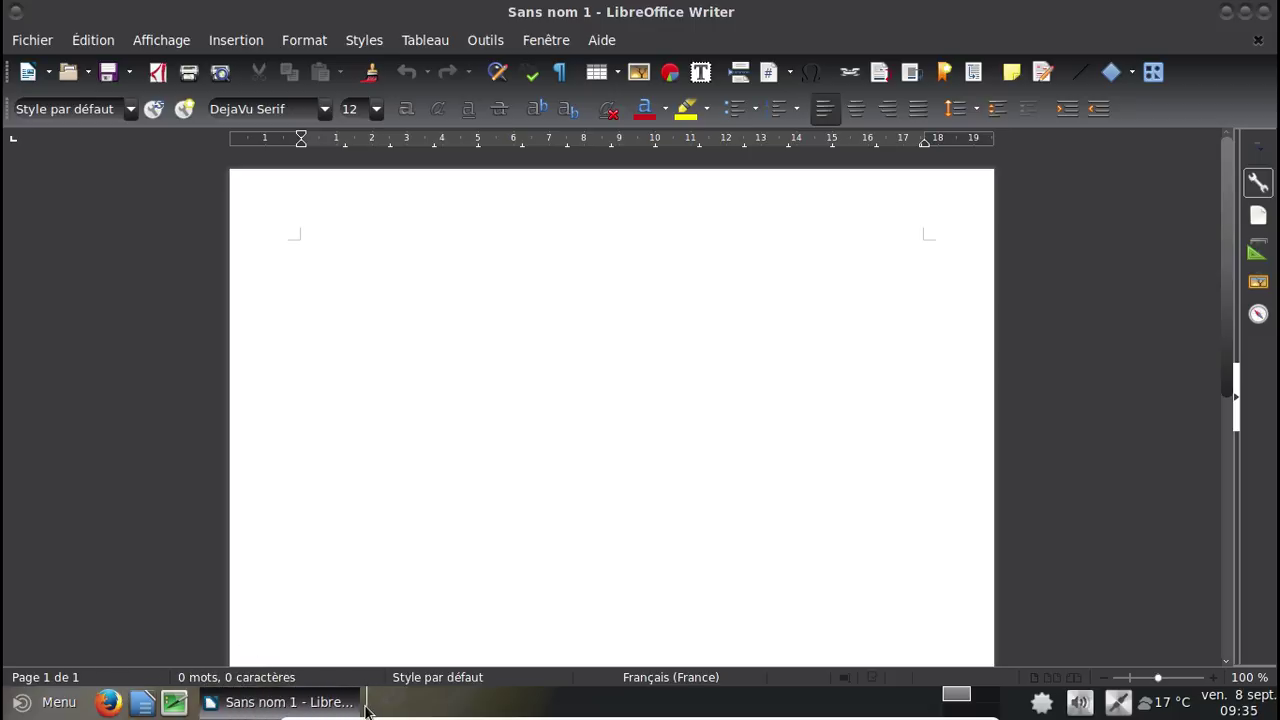
pyautogui.rightClick(366, 710)
pyautogui.click(398, 671)
pyautogui.rightClick(365, 706)
pyautogui.click(366, 700)
pyautogui.rightClick(366, 700)
pyautogui.click(414, 612)
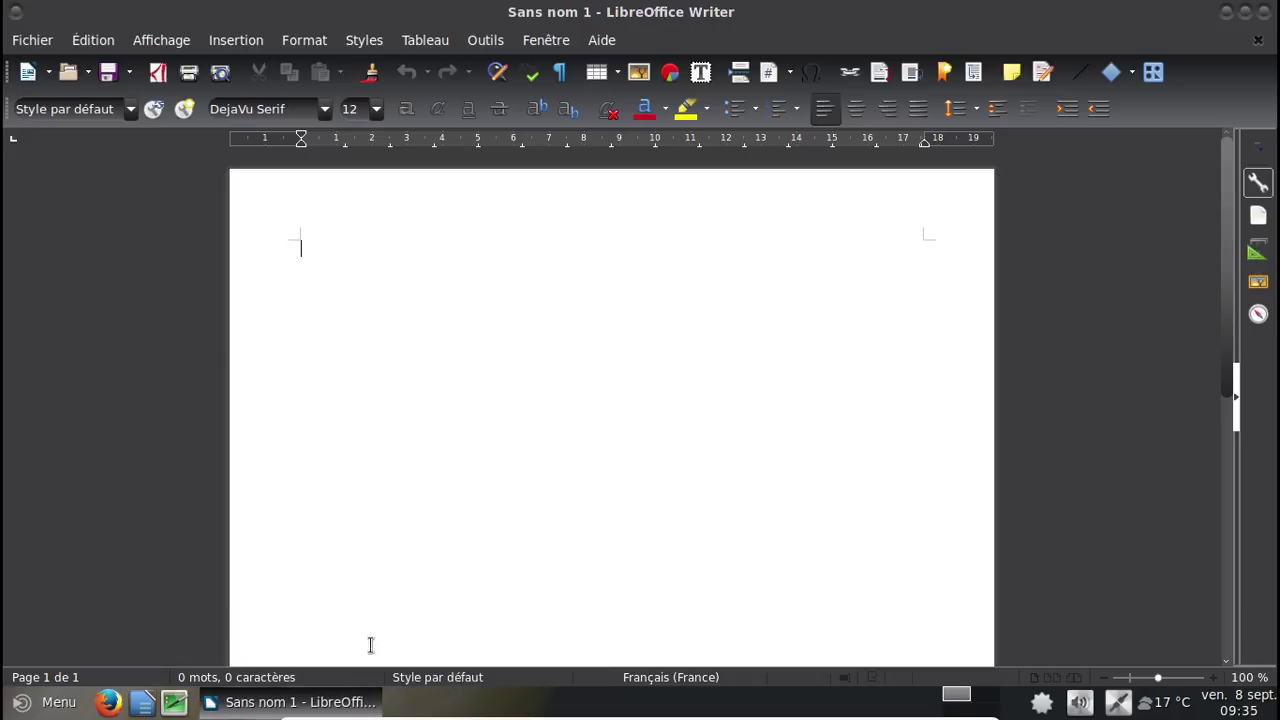
pyautogui.rightClick(91, 704)
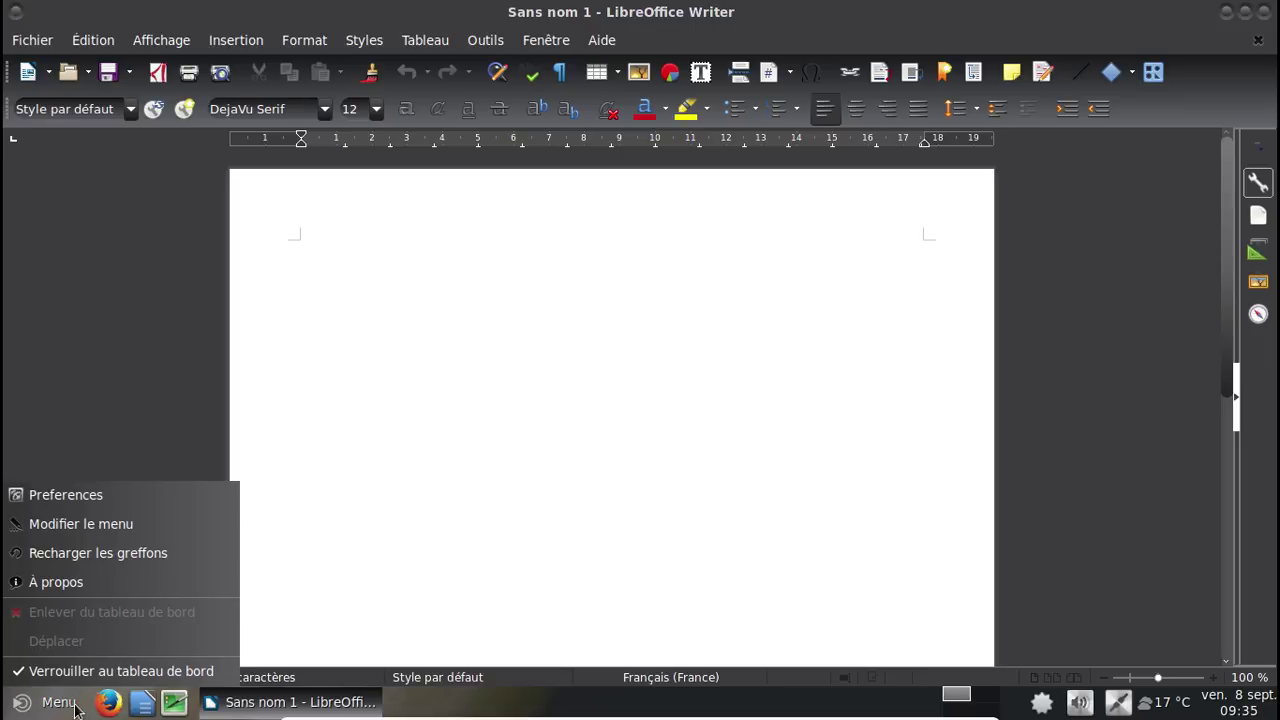
pyautogui.rightClick(77, 710)
pyautogui.rightClick(86, 710)
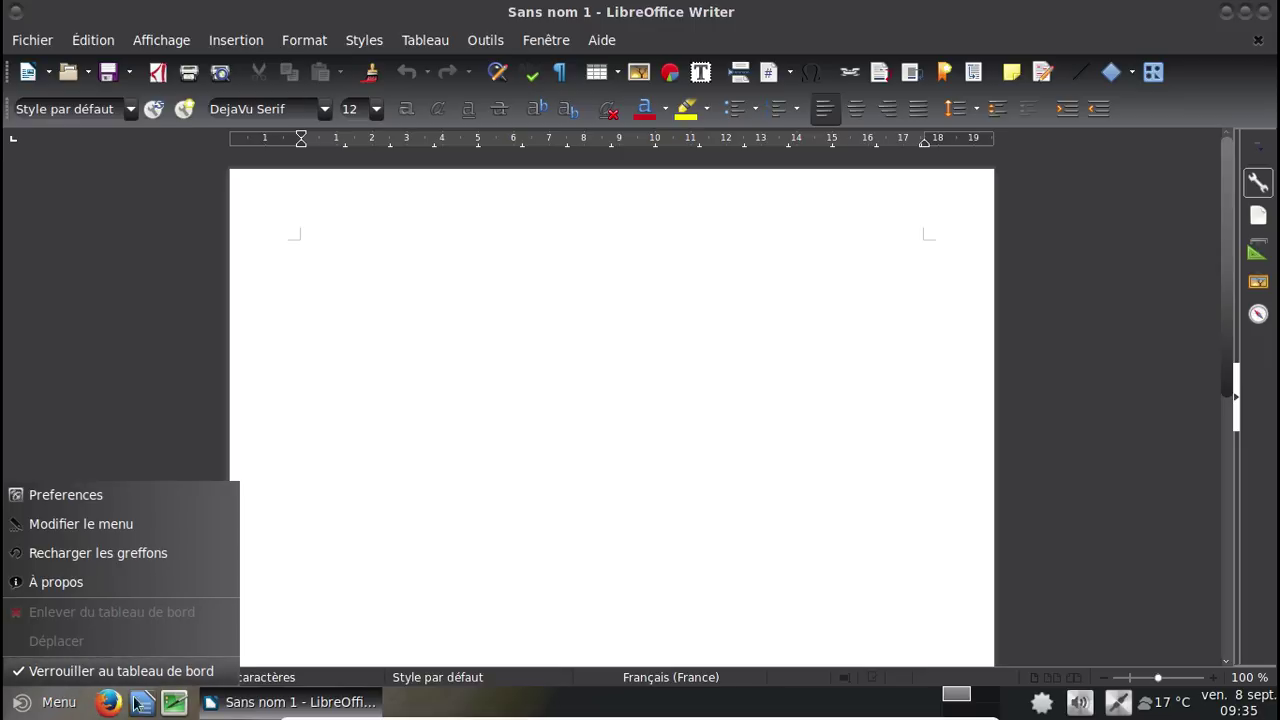
pyautogui.click(429, 712)
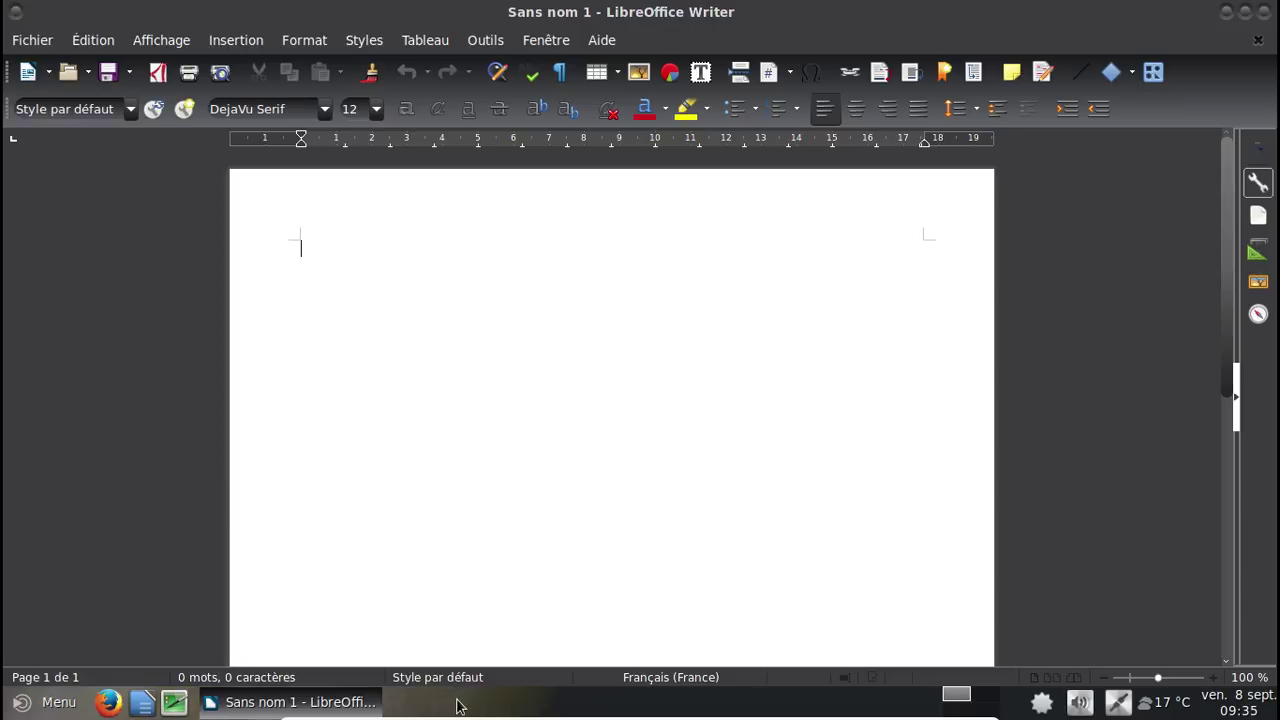
# Move the Firefox launcher after the Show Desktop button and place the LibreOffice Writer launcher after Firefox.
pyautogui.rightClick(108, 703)
pyautogui.click(139, 641)
pyautogui.click(172, 703)
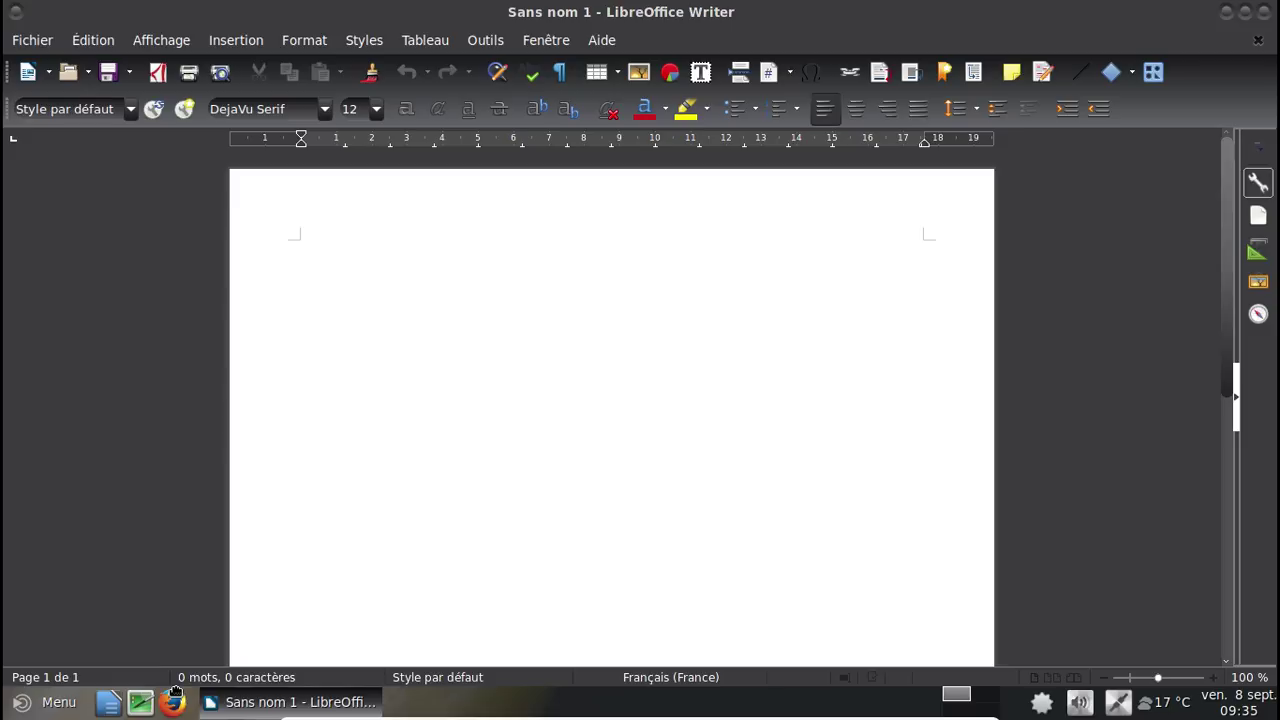
pyautogui.rightClick(114, 704)
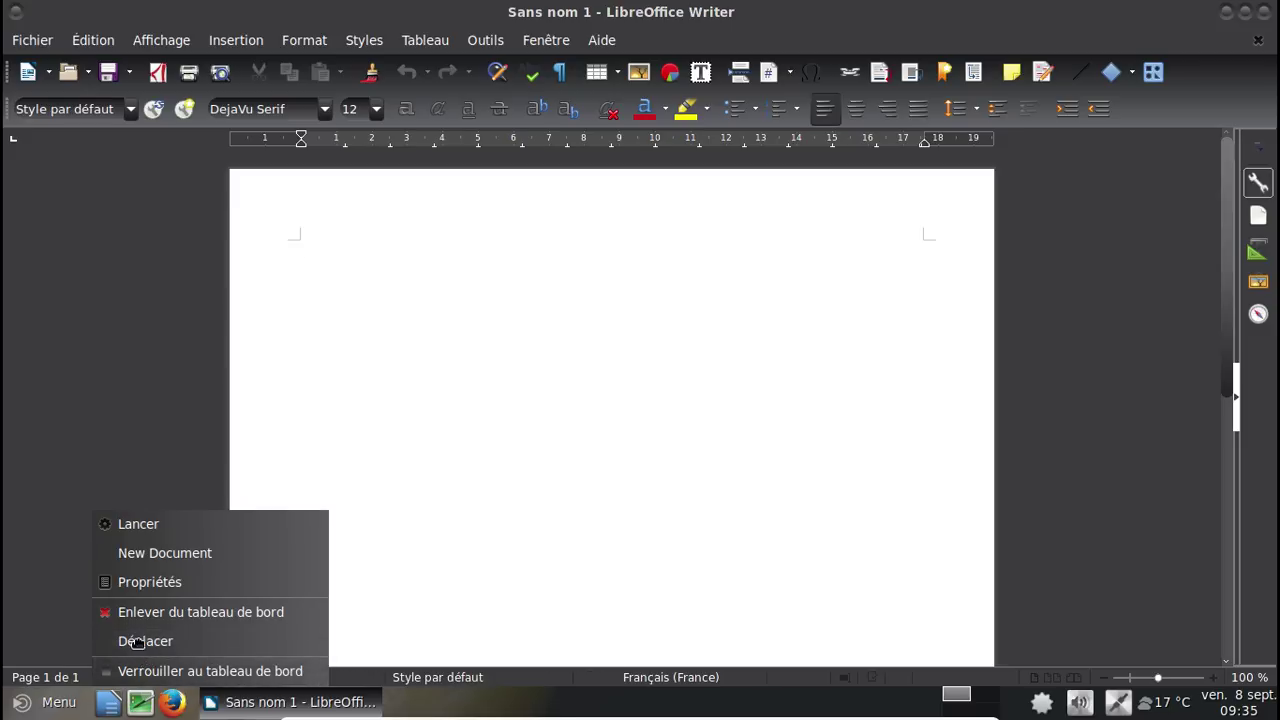
pyautogui.click(126, 640)
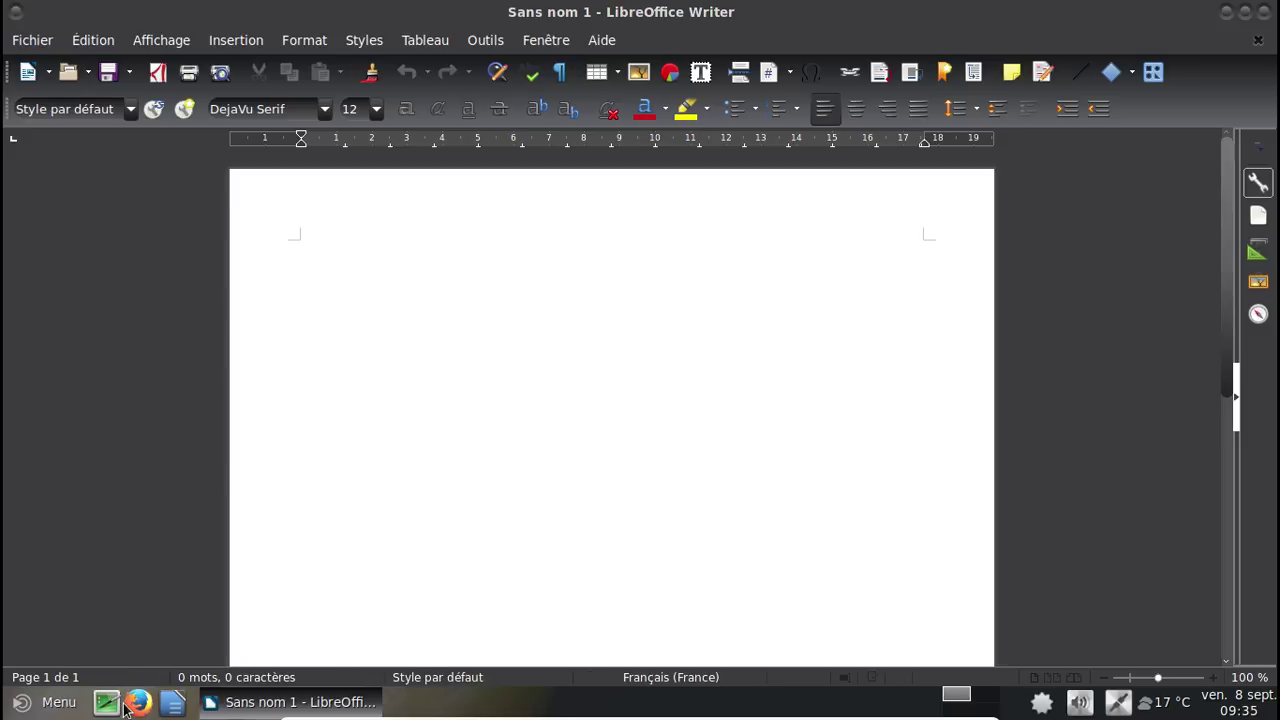
pyautogui.rightClick(125, 706)
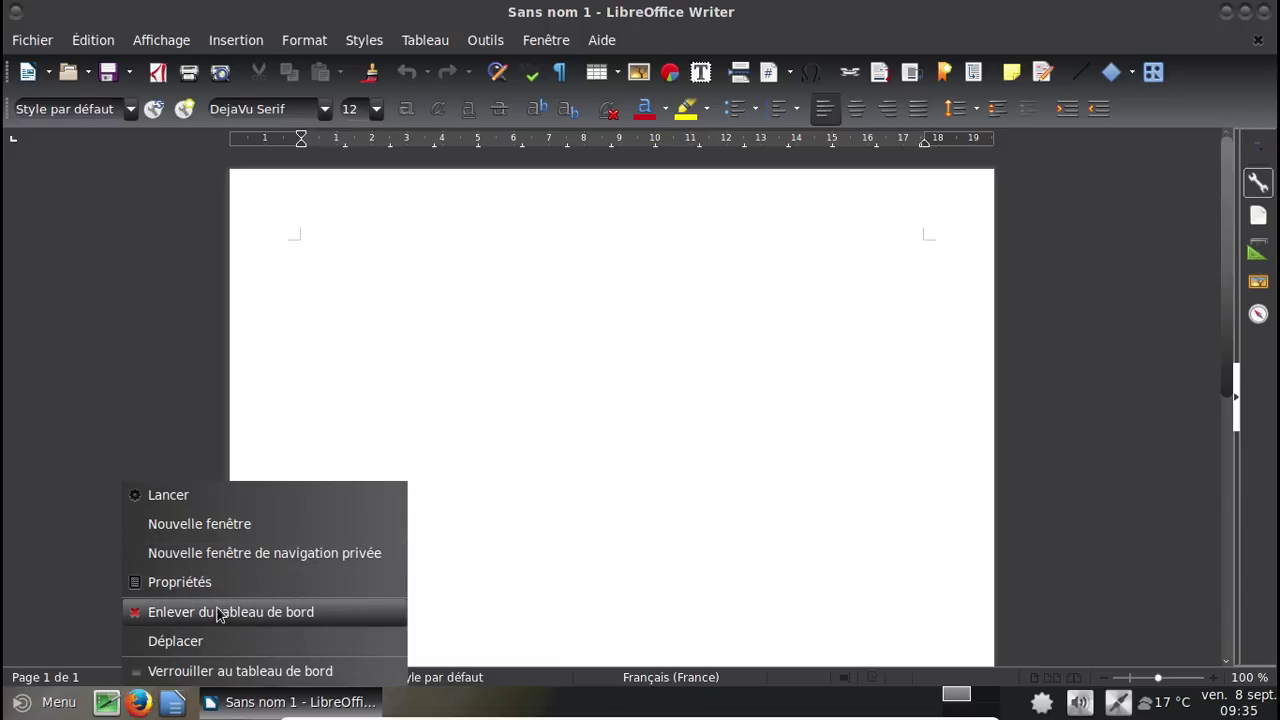
pyautogui.click(526, 711)
pyautogui.rightClick(526, 711)
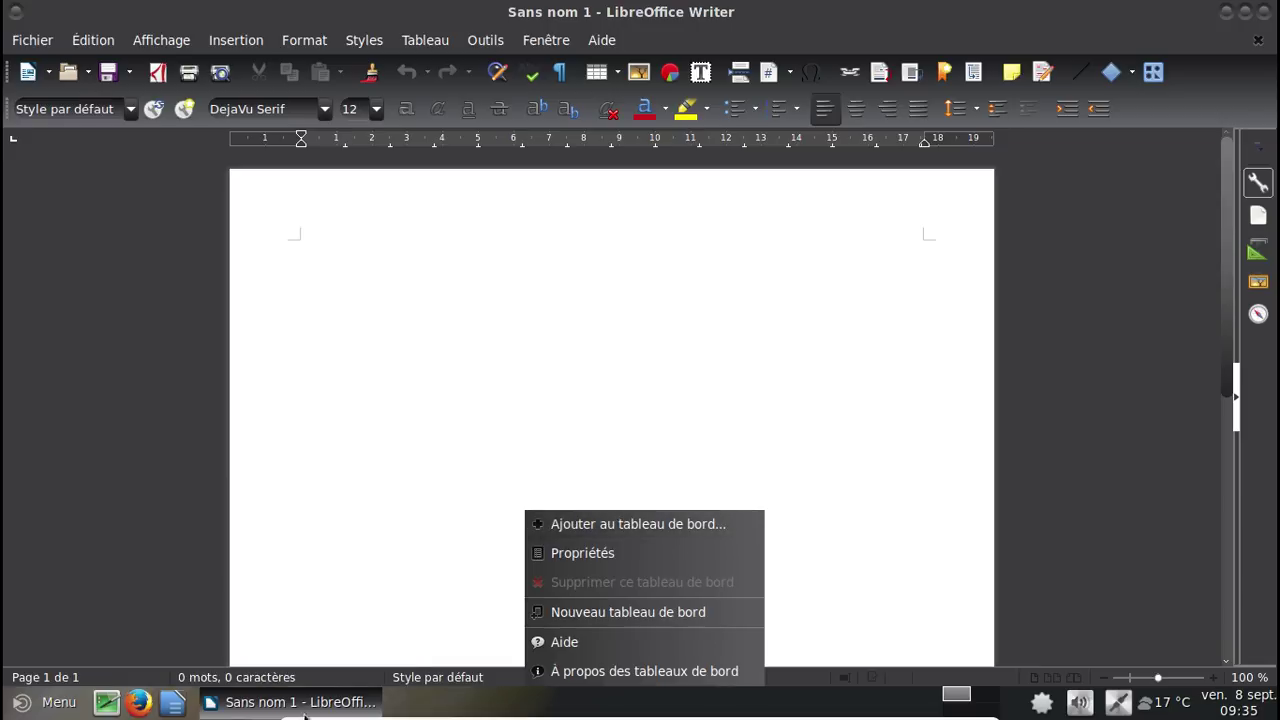
# Open the MATE Menu preferences, set the menu theme to BlackMATE, and open the menu to check its look.
pyautogui.rightClick(86, 704)
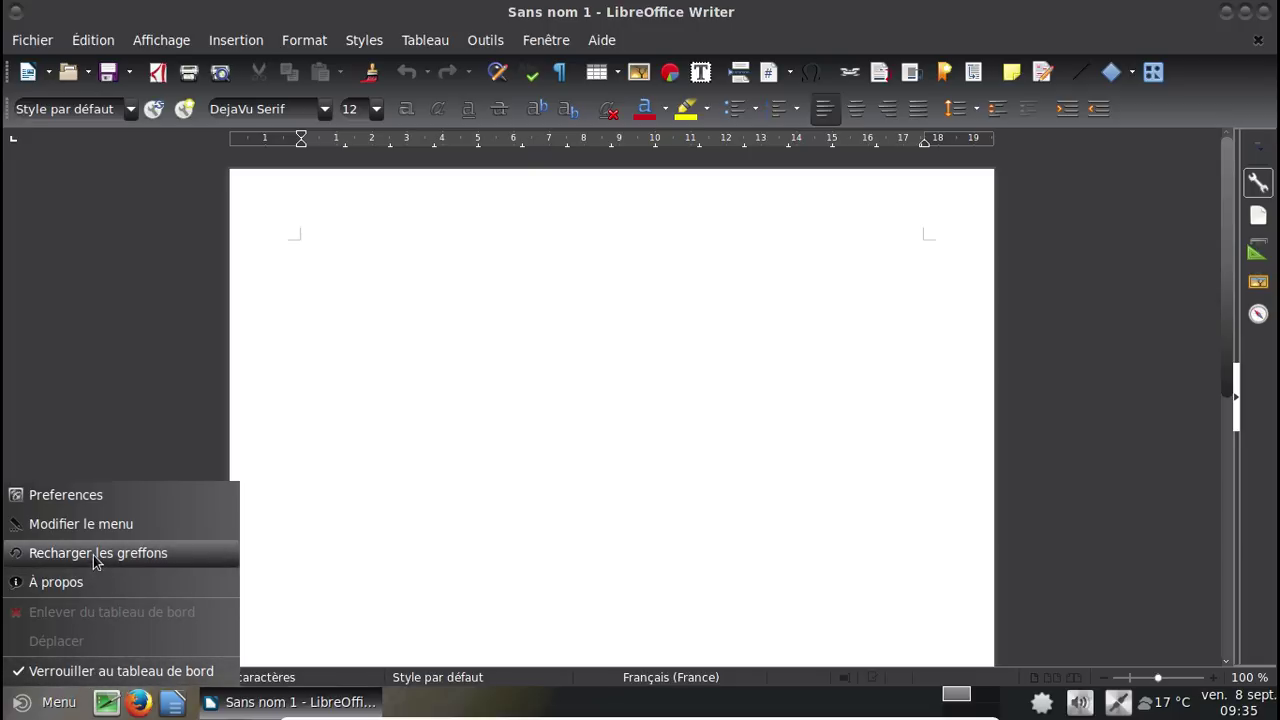
pyautogui.click(74, 500)
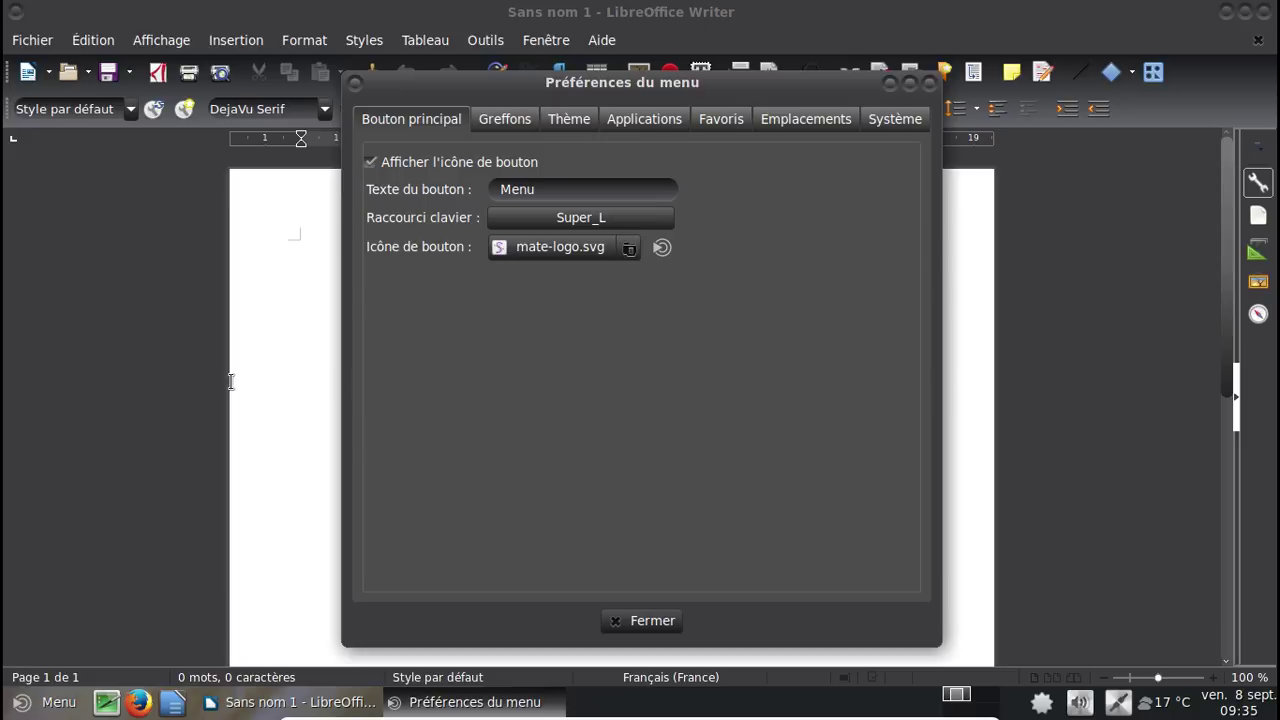
pyautogui.click(496, 124)
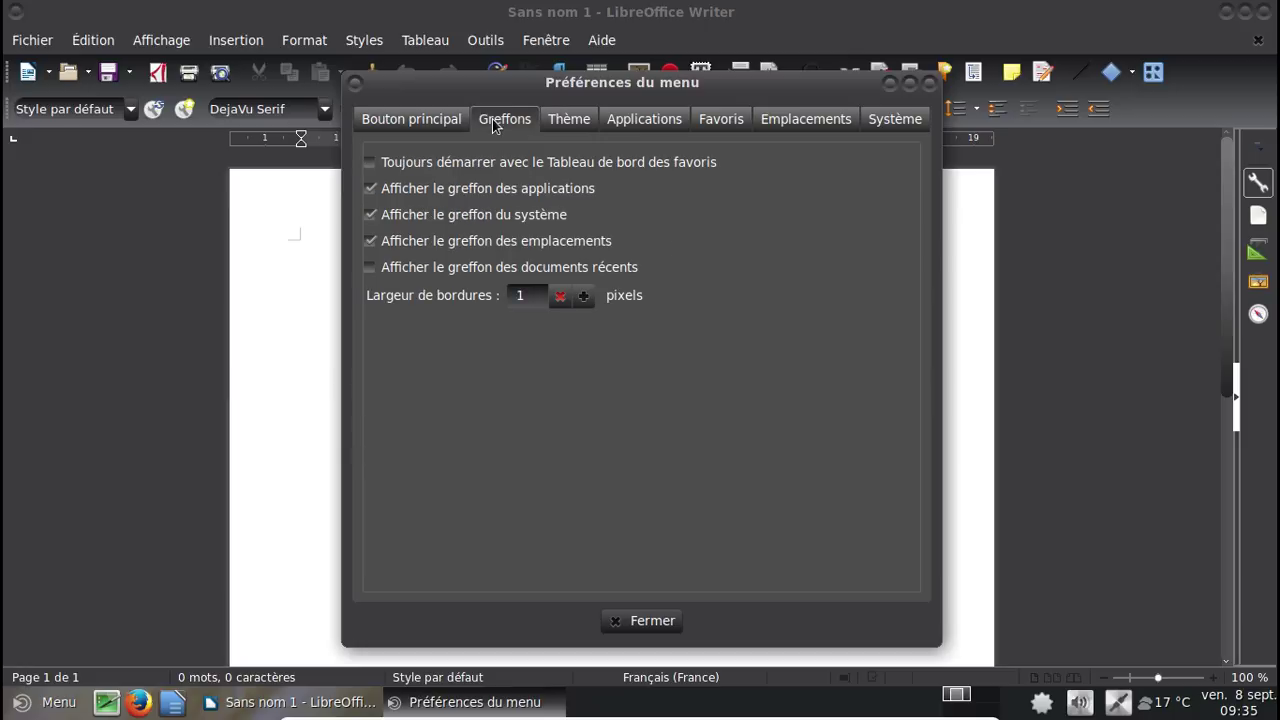
pyautogui.click(560, 130)
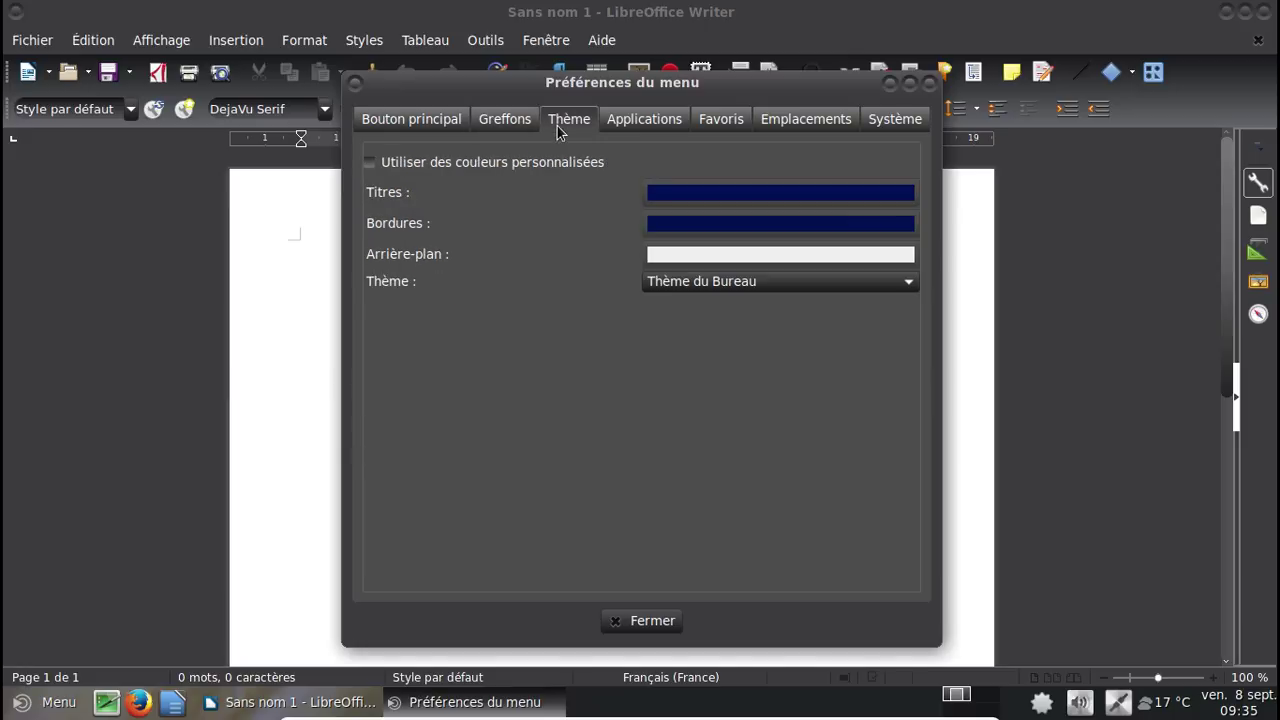
pyautogui.click(736, 282)
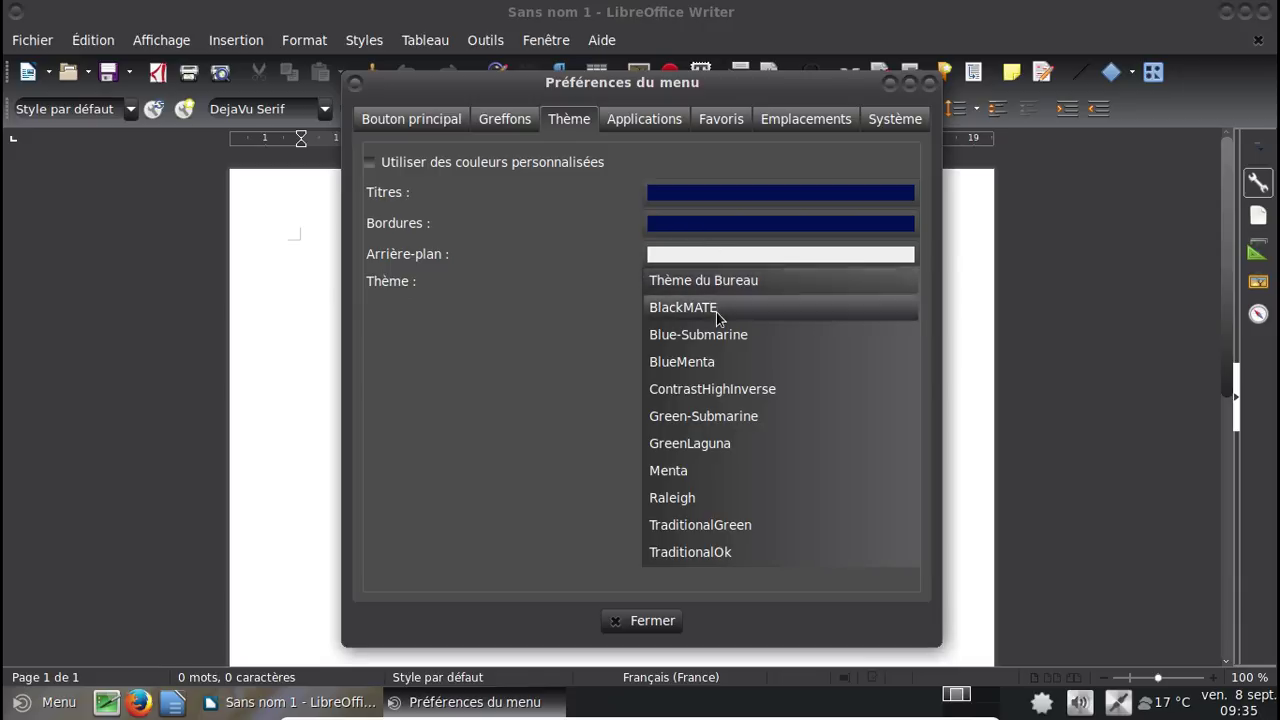
pyautogui.click(716, 309)
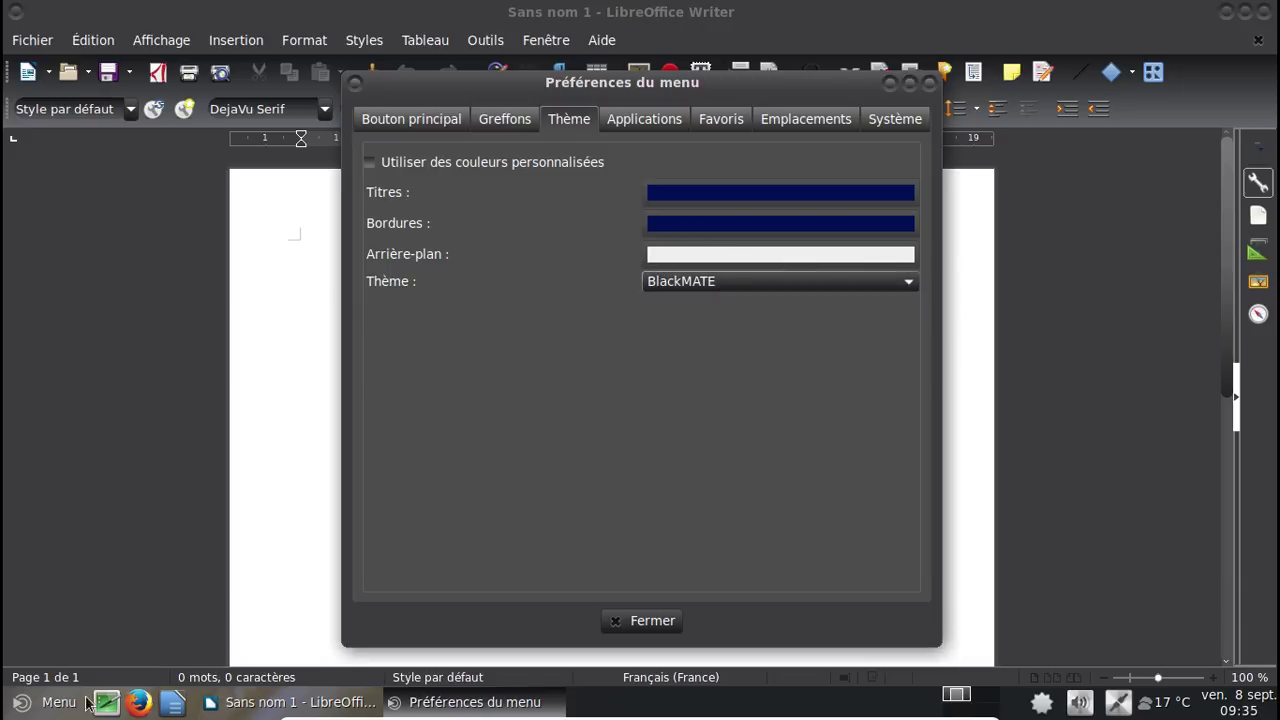
pyautogui.click(88, 703)
pyautogui.click(414, 557)
# Review the Applications, Favoris, Emplacements and Système settings in the menu preferences, and close the preferences and the Writer window.
pyautogui.click(632, 121)
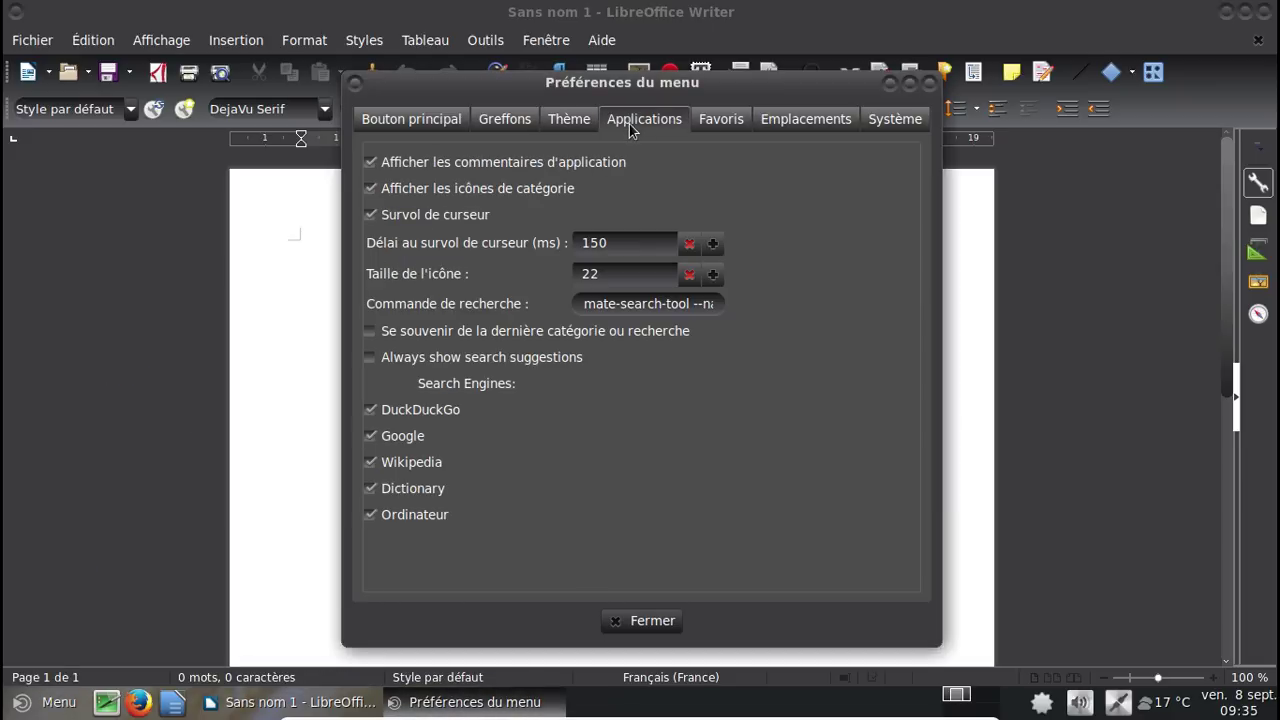
pyautogui.click(704, 122)
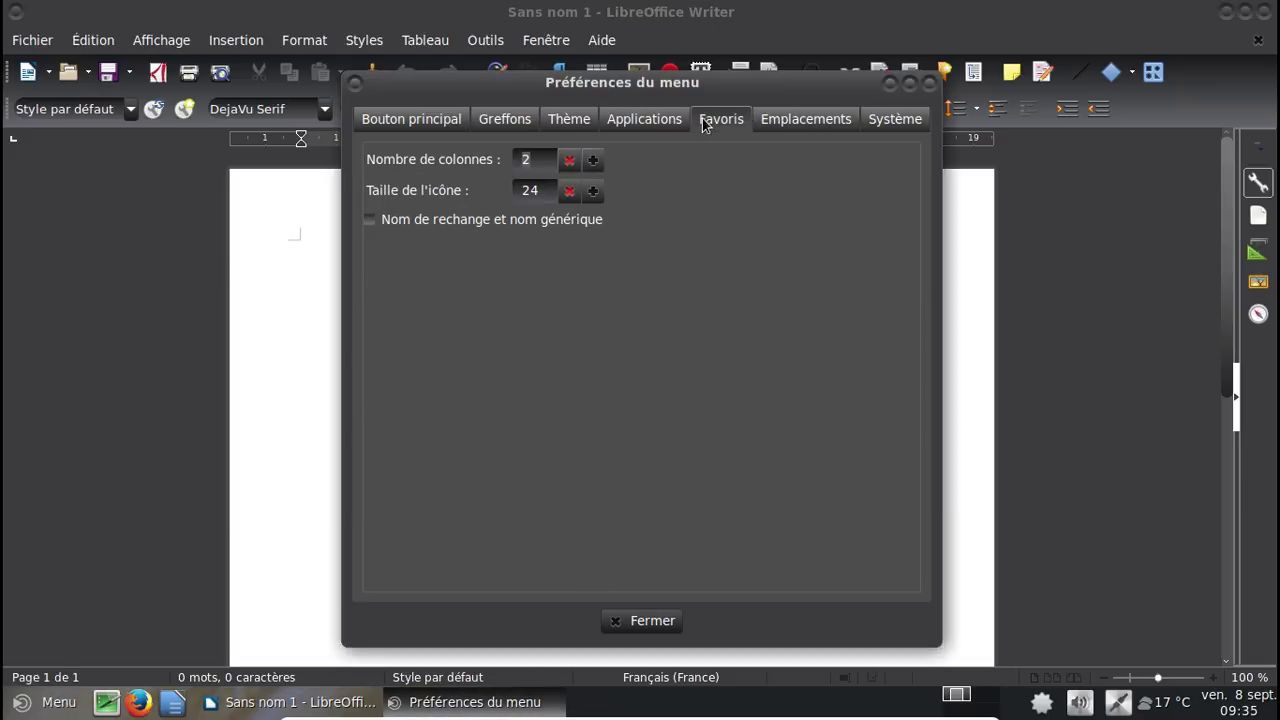
pyautogui.click(776, 128)
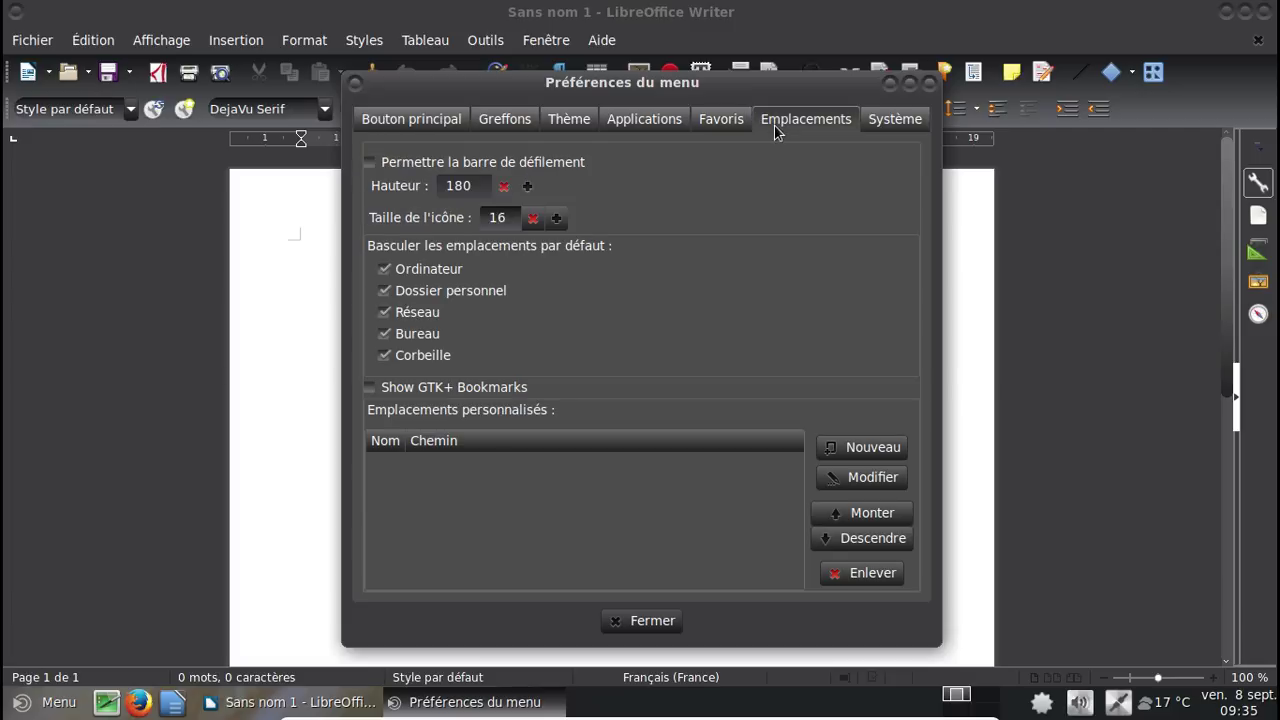
pyautogui.click(895, 119)
pyautogui.click(650, 620)
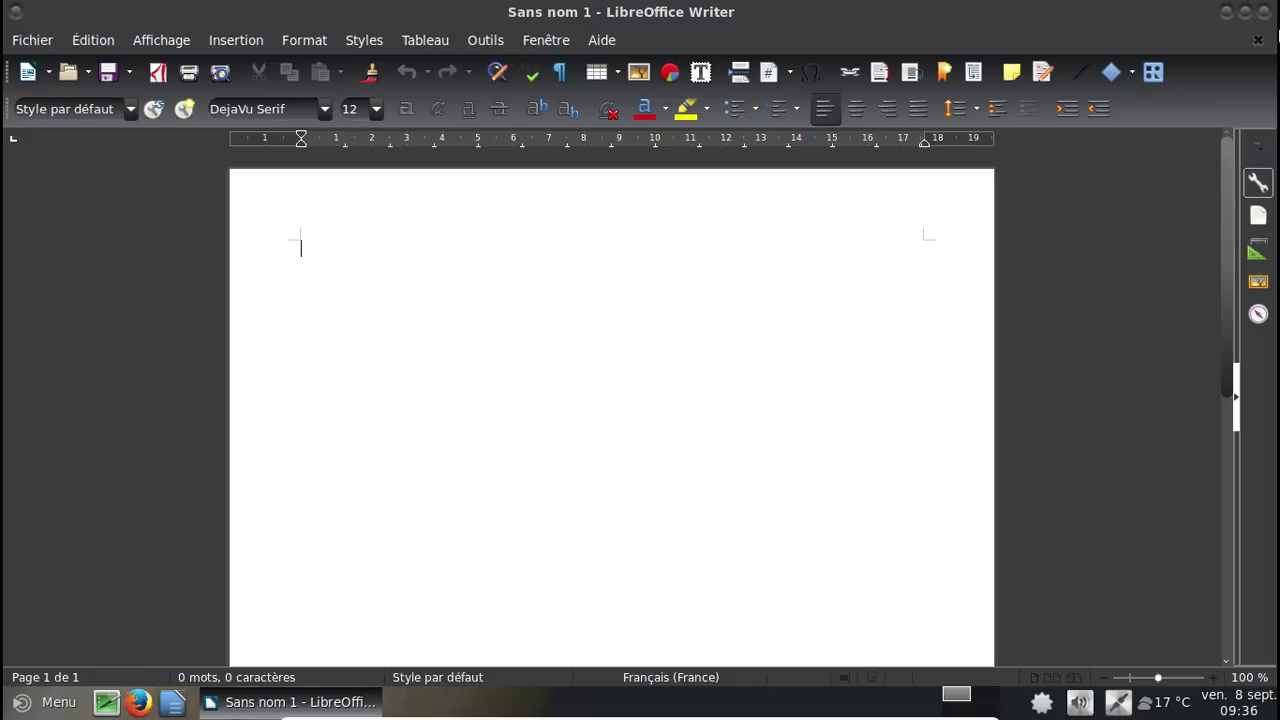
pyautogui.click(1263, 11)
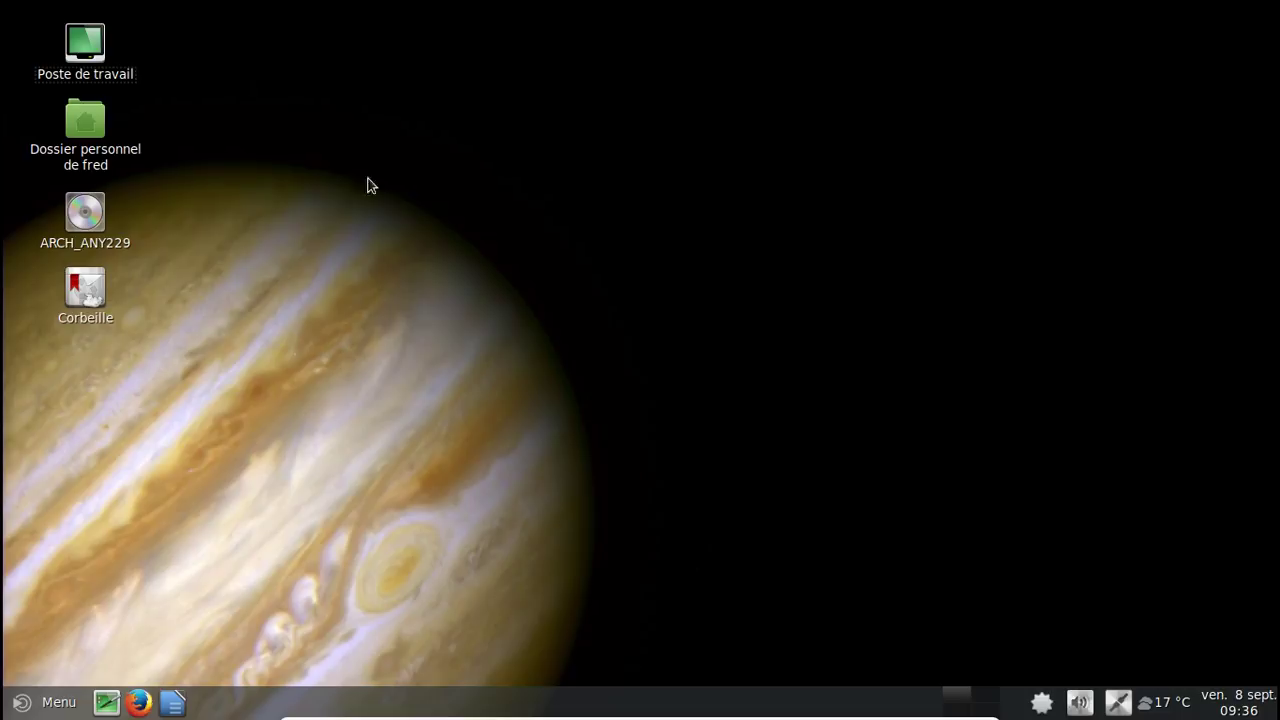
# Empty the desktop trash and confirm the permanent deletion of its contents.
pyautogui.rightClick(87, 292)
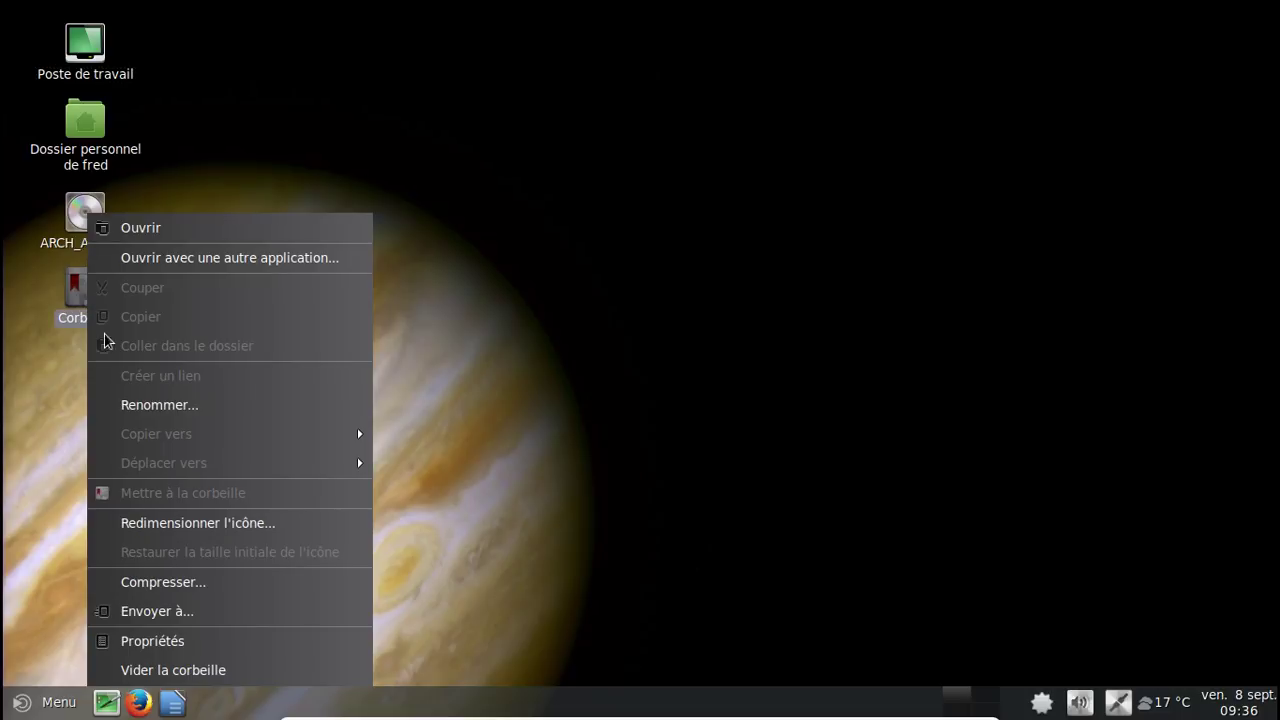
pyautogui.click(193, 670)
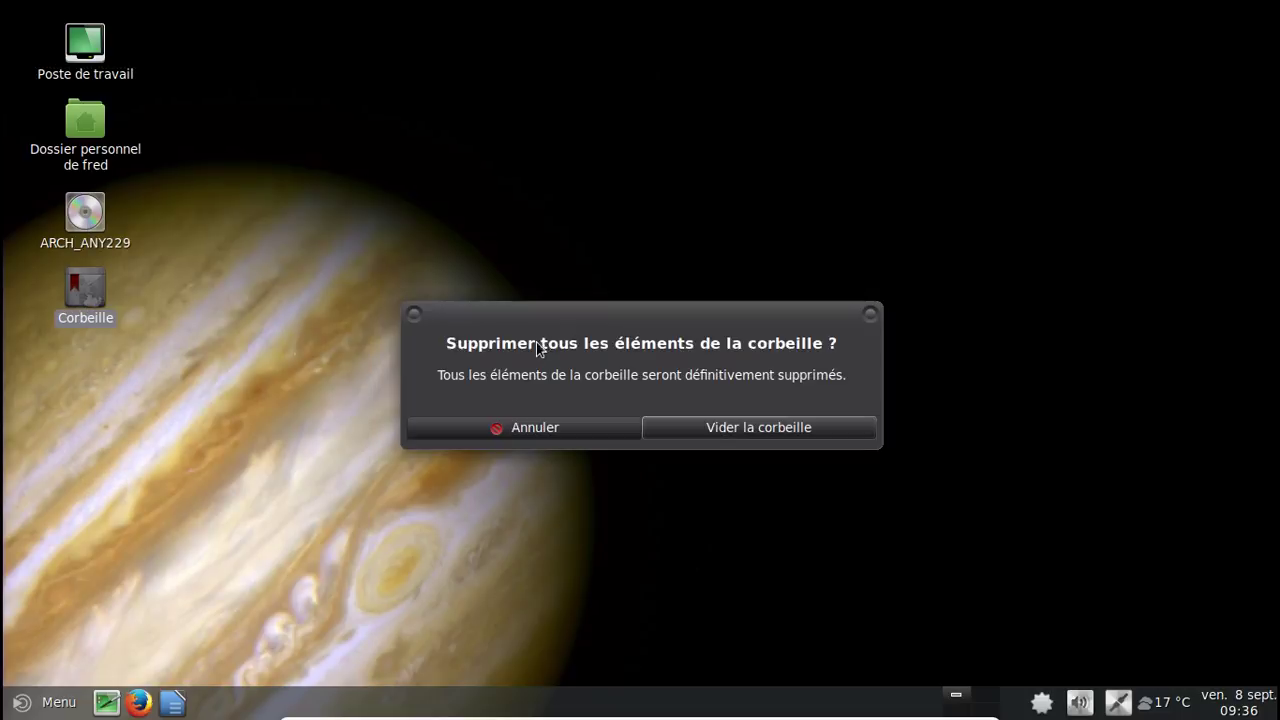
pyautogui.click(723, 430)
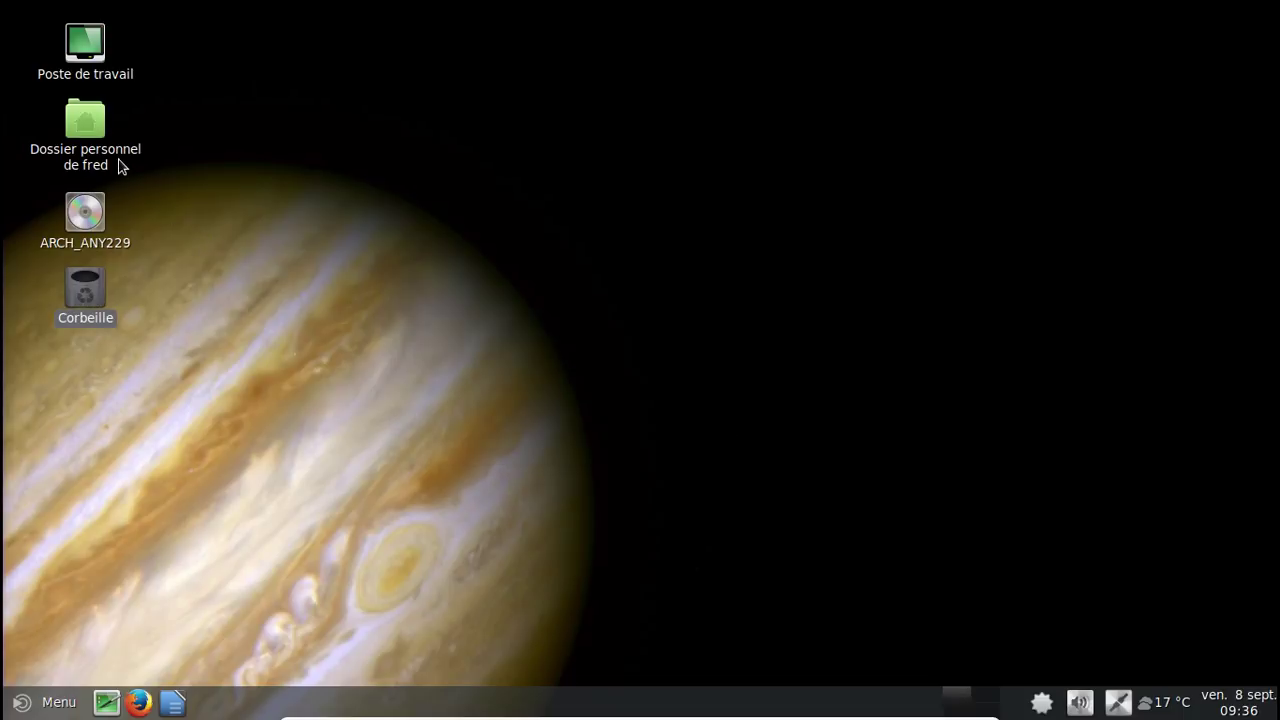
# Test the Writer and Firefox launchers, and view the Éducation and Administration categories of the MATE Menu while they load.
pyautogui.click(172, 702)
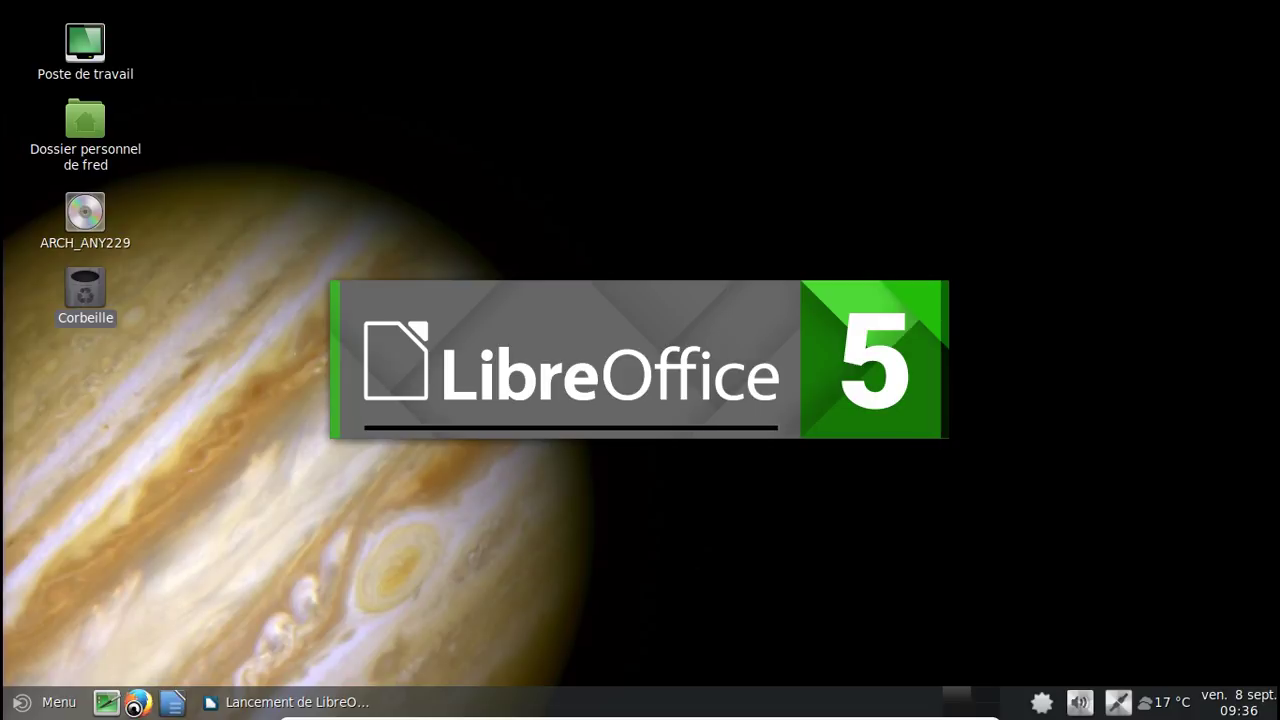
pyautogui.click(137, 704)
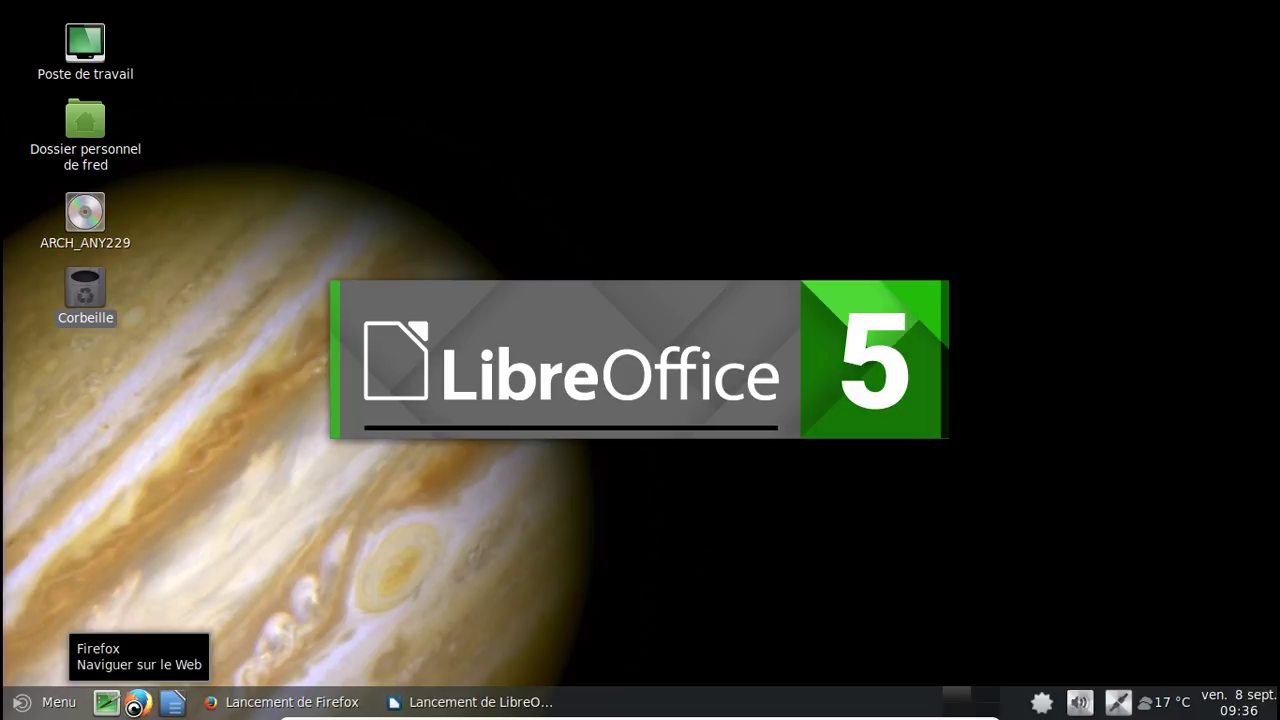
pyautogui.click(56, 700)
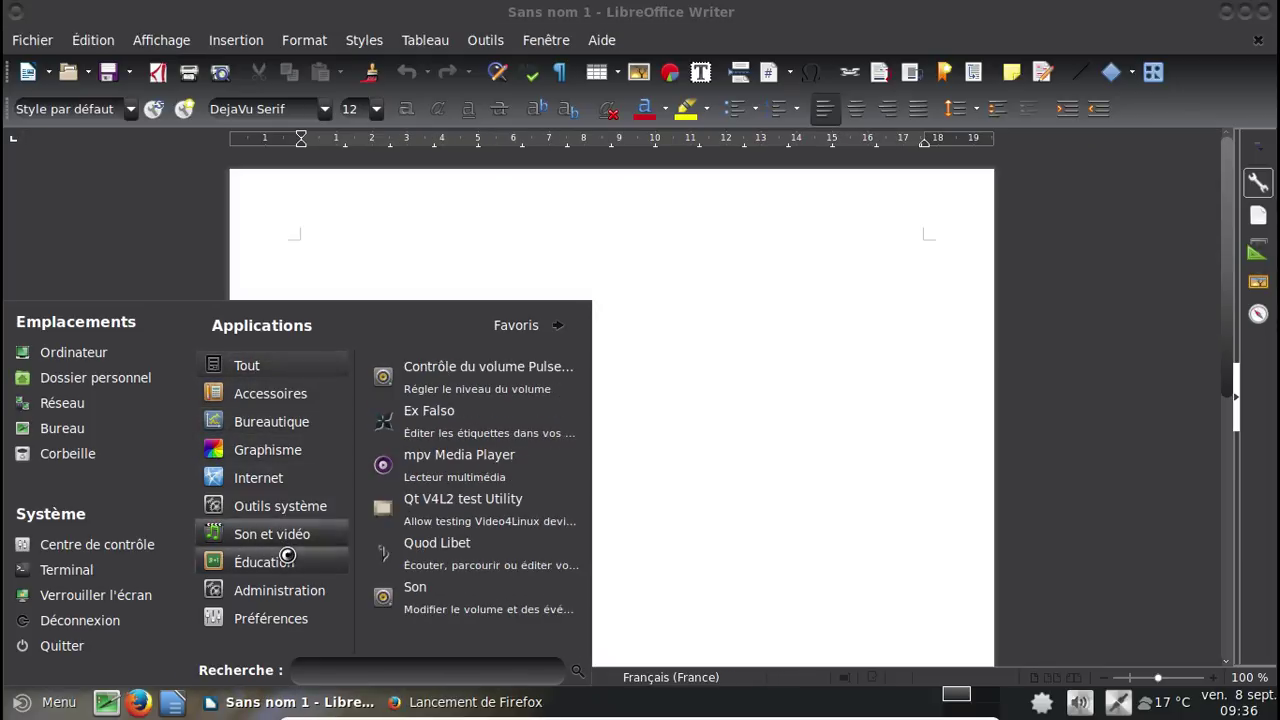
pyautogui.moveTo(287, 556)
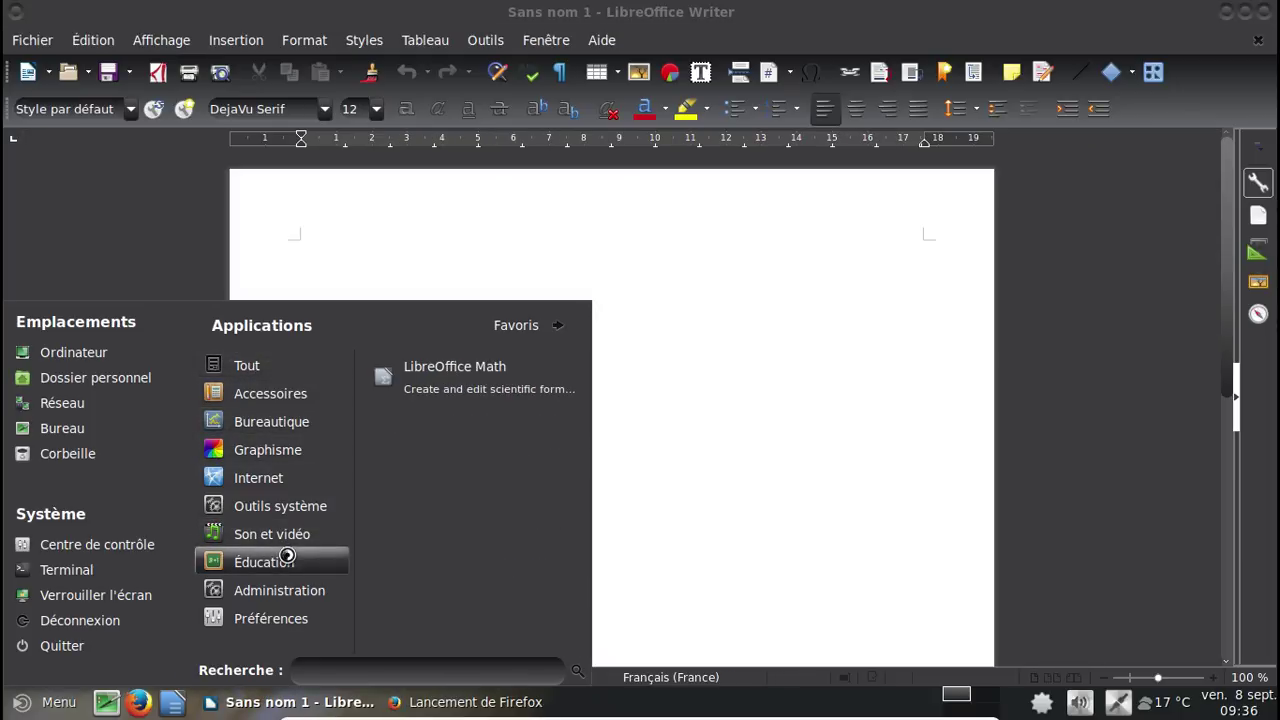
pyautogui.moveTo(292, 597)
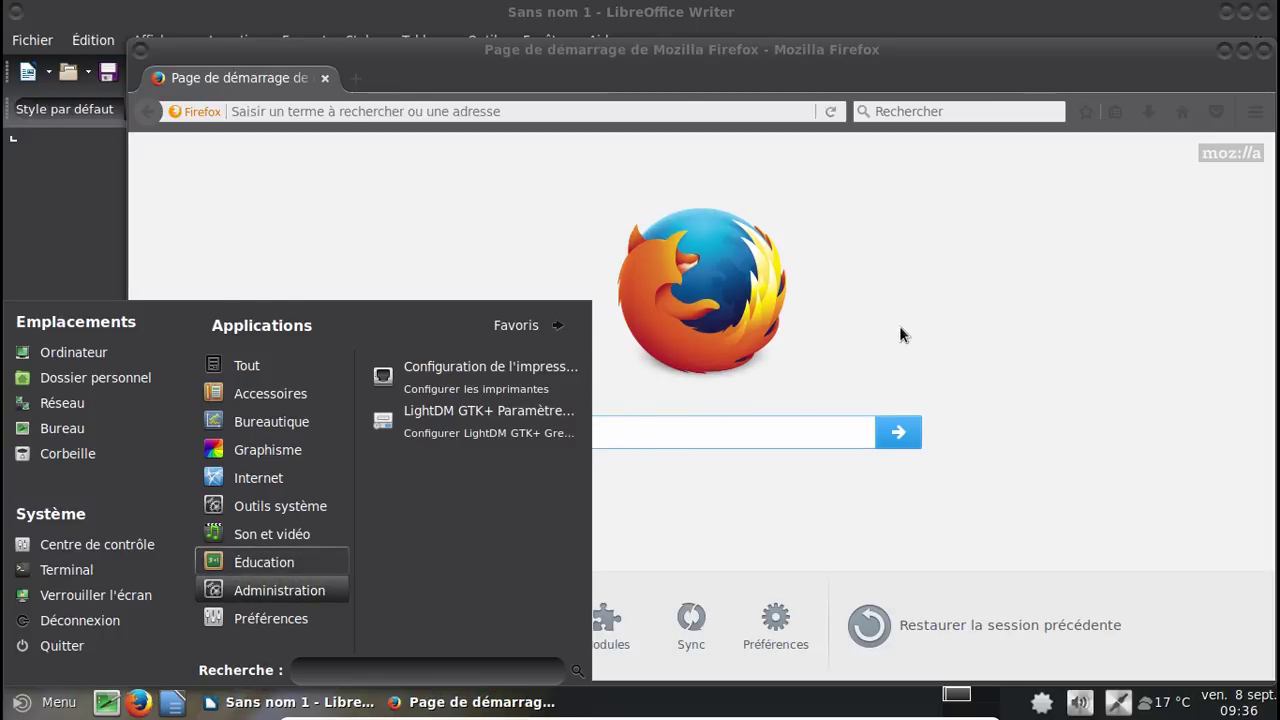
pyautogui.click(899, 326)
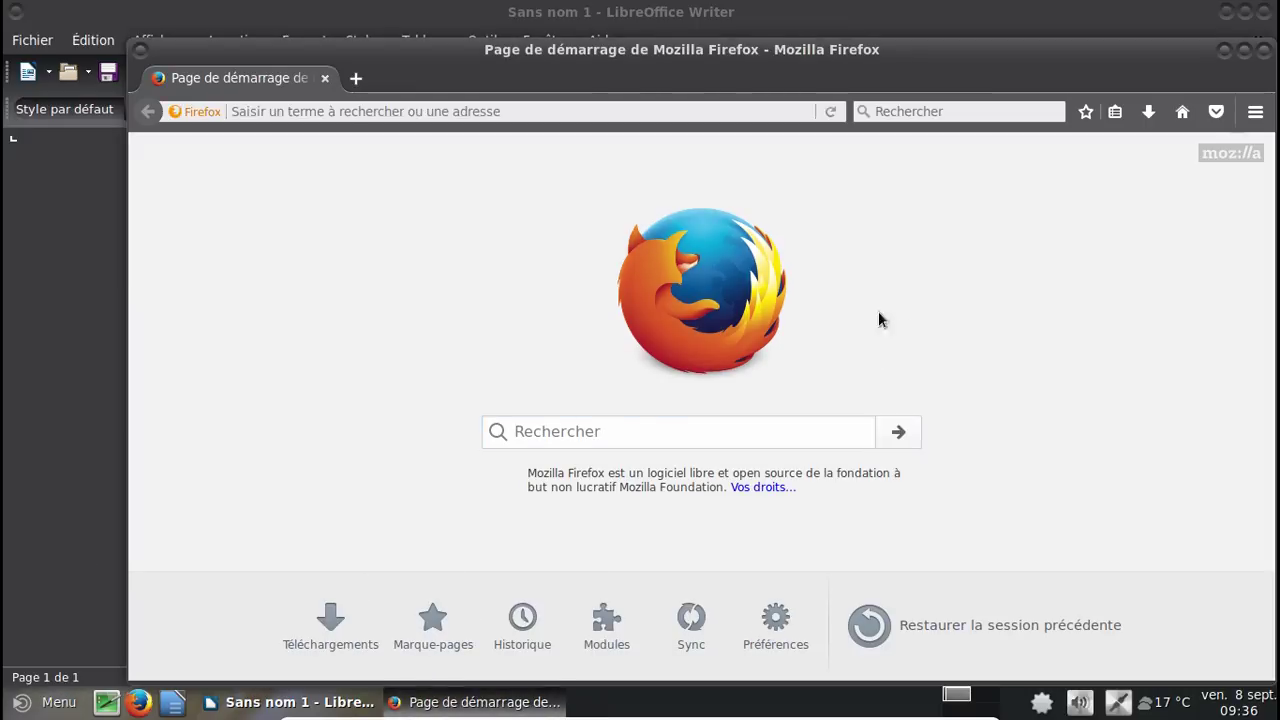
# Reposition the Firefox window, bring the Writer window to the front, and close both applications.
pyautogui.moveTo(590, 62); pyautogui.dragTo(526, 42)
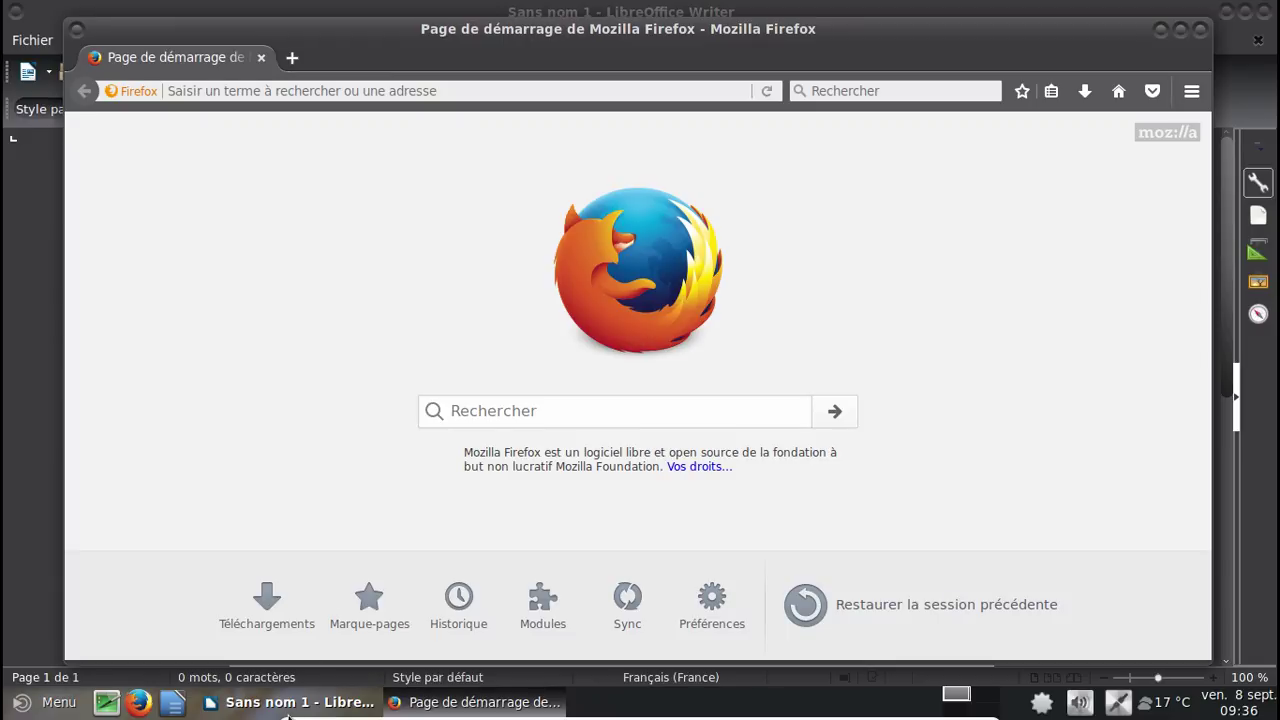
pyautogui.click(281, 705)
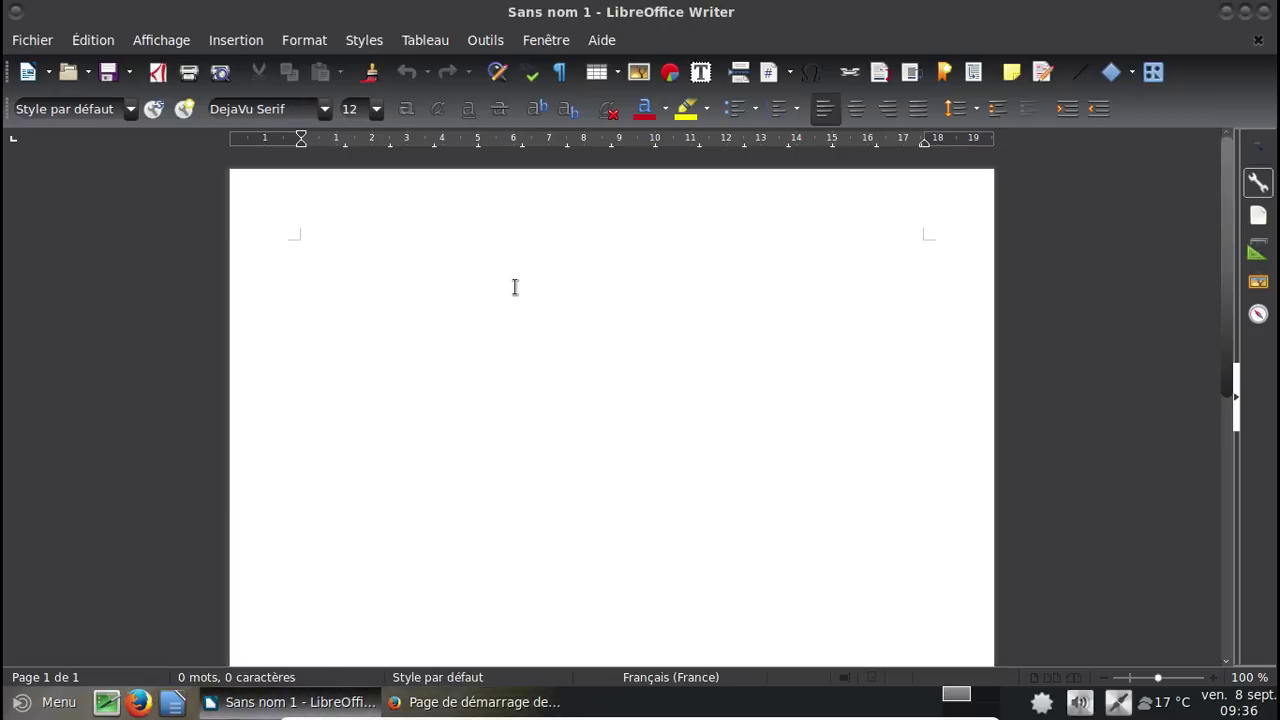
pyautogui.click(1266, 15)
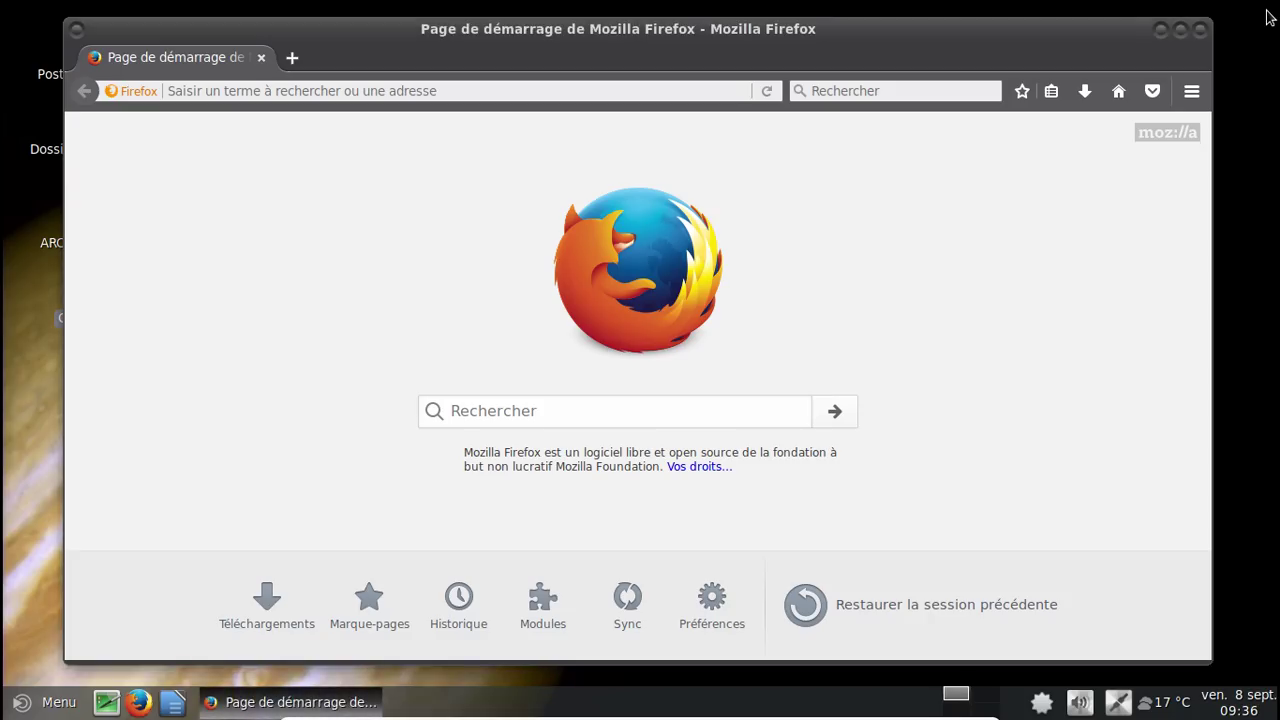
pyautogui.click(1200, 29)
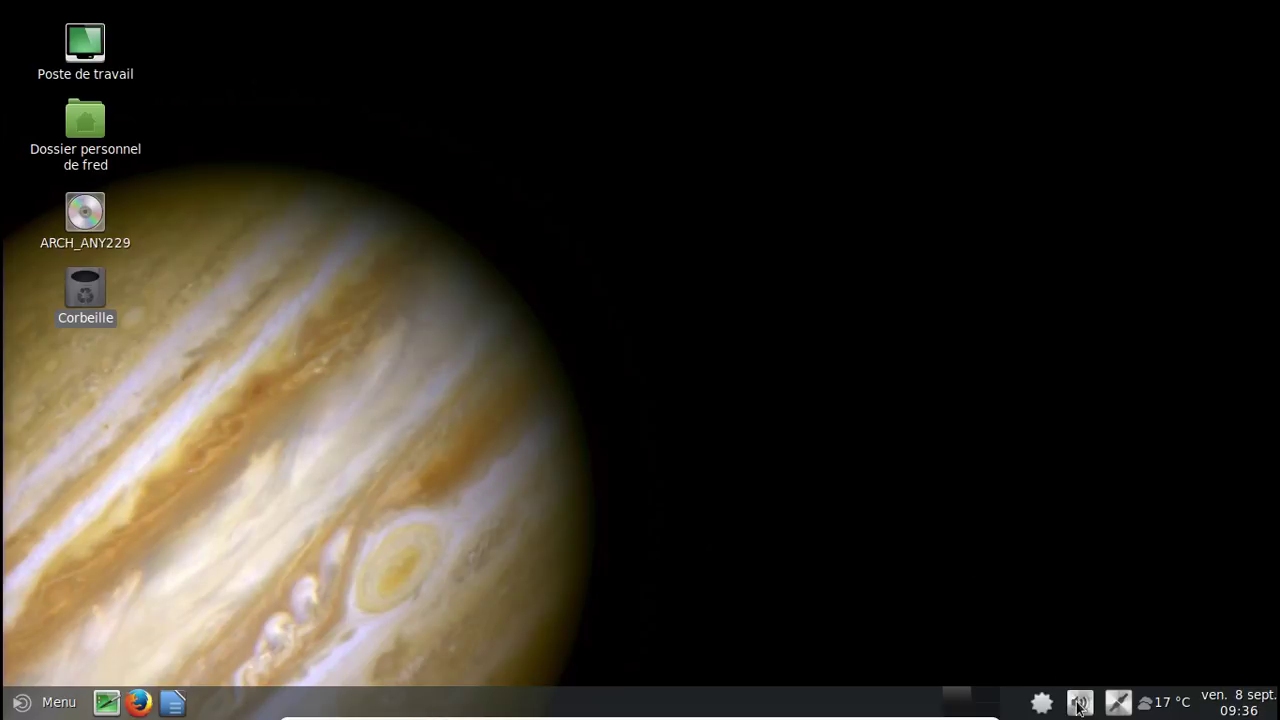
pyautogui.click(22, 703)
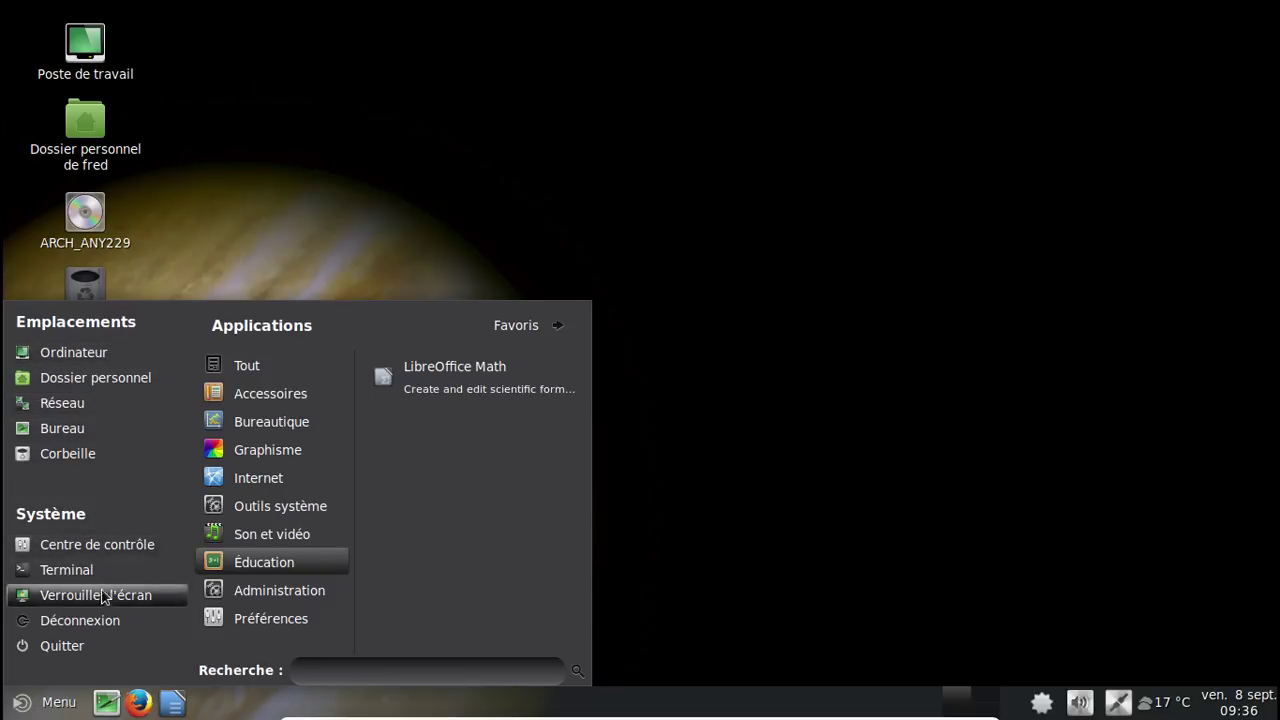
pyautogui.click(786, 403)
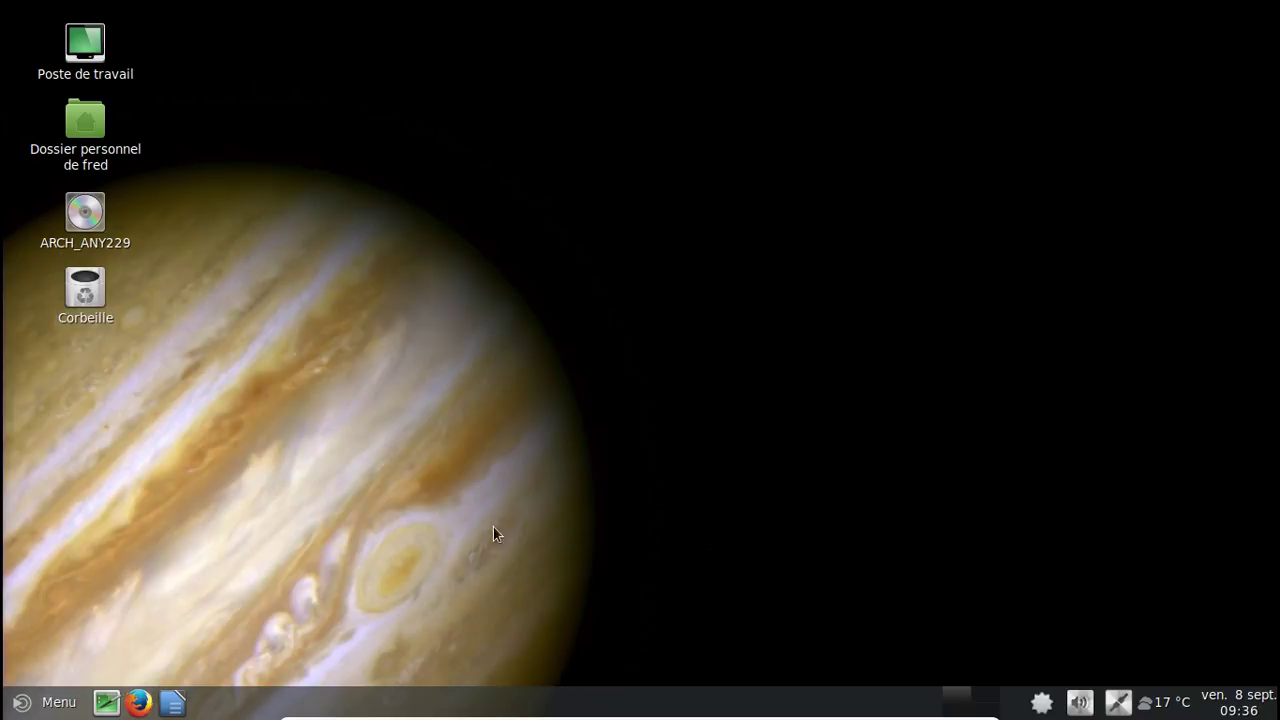
# Open the LightDM GTK+ greeter settings from the Centre de contrôle and authenticate with the account password.
pyautogui.click(66, 710)
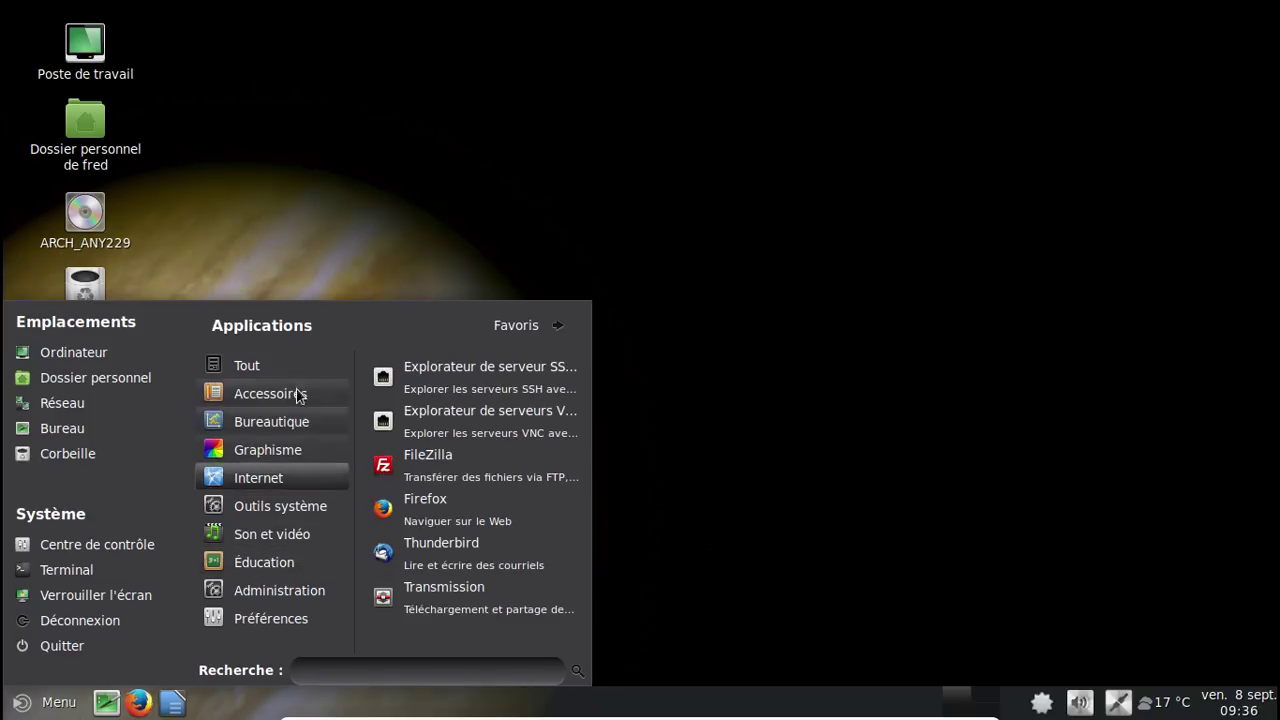
pyautogui.click(126, 550)
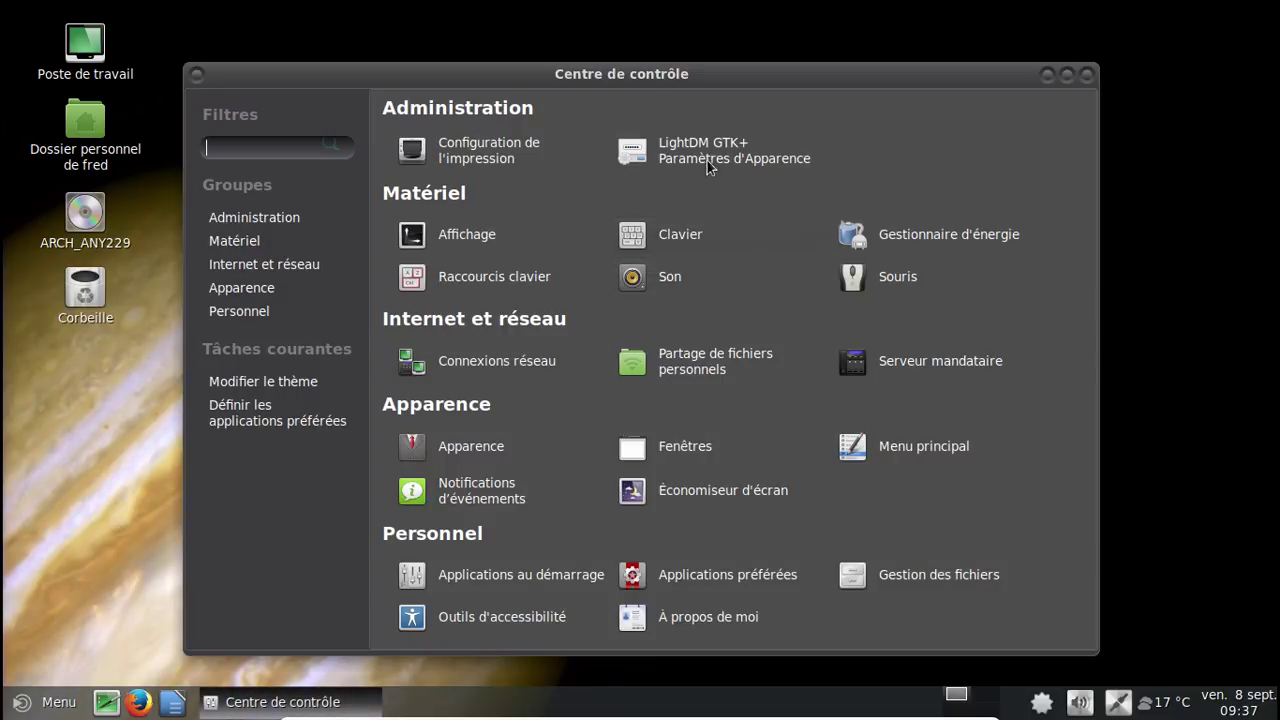
pyautogui.click(706, 156)
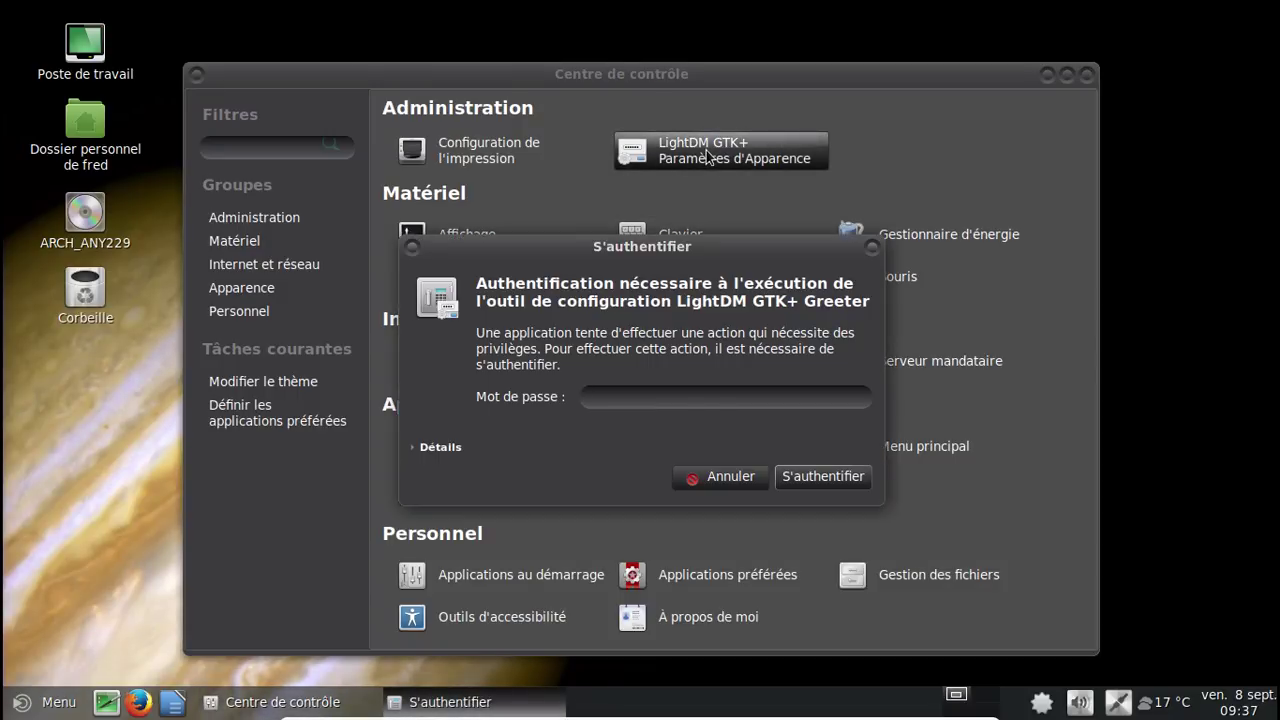
pyautogui.write('********')
pyautogui.press('Return')
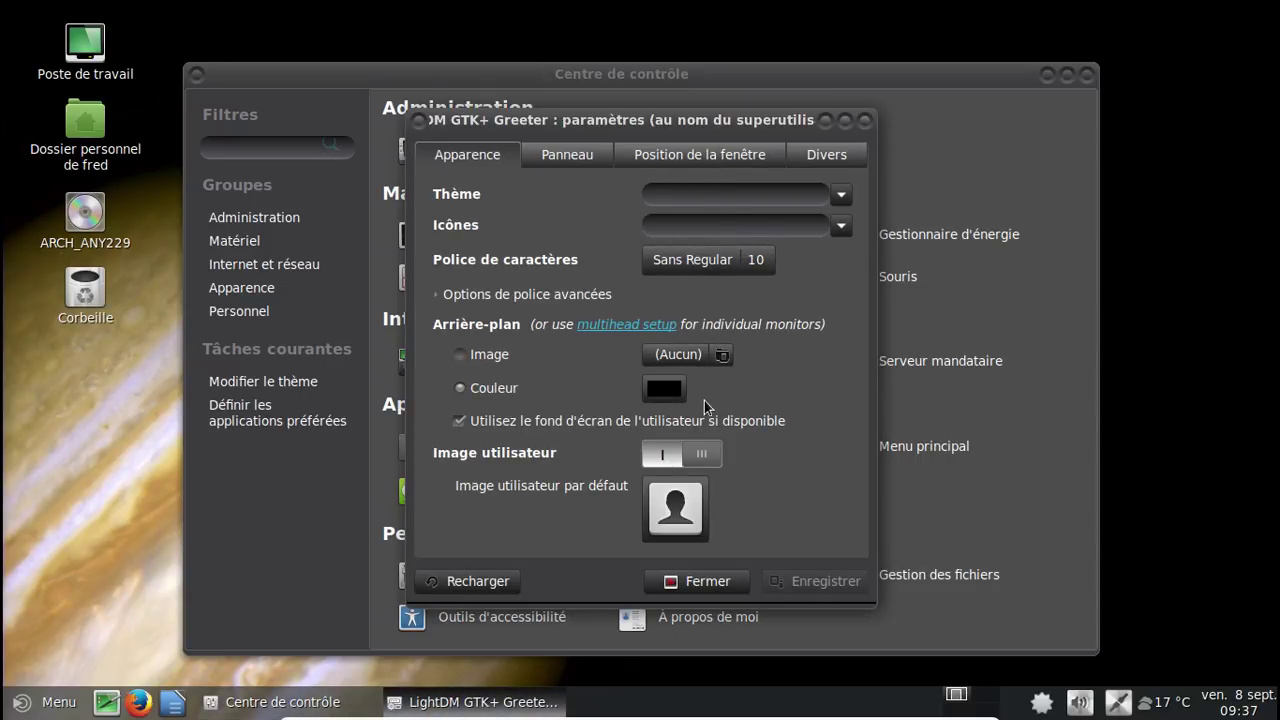
# Set the login greeter's theme to BlackMATE and its icons to matefaenzagray, save the settings, and close the greeter settings and the Centre de contrôle.
pyautogui.click(567, 155)
pyautogui.click(652, 160)
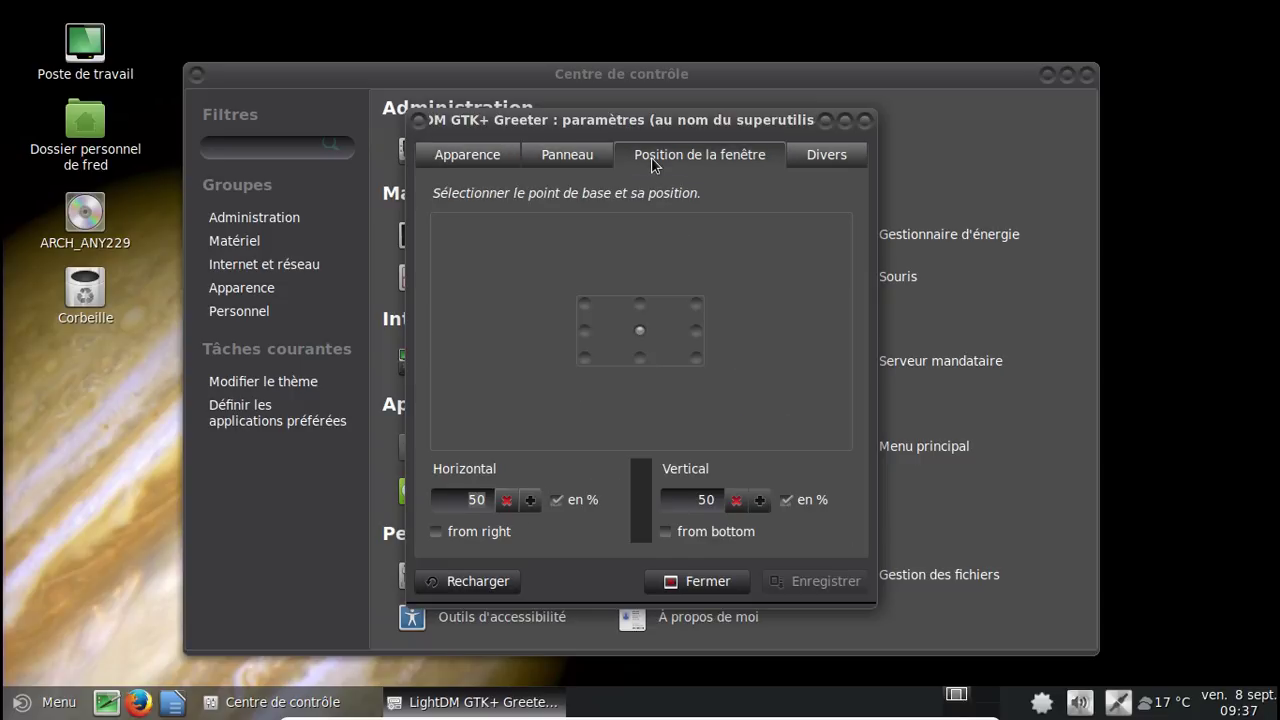
pyautogui.click(815, 153)
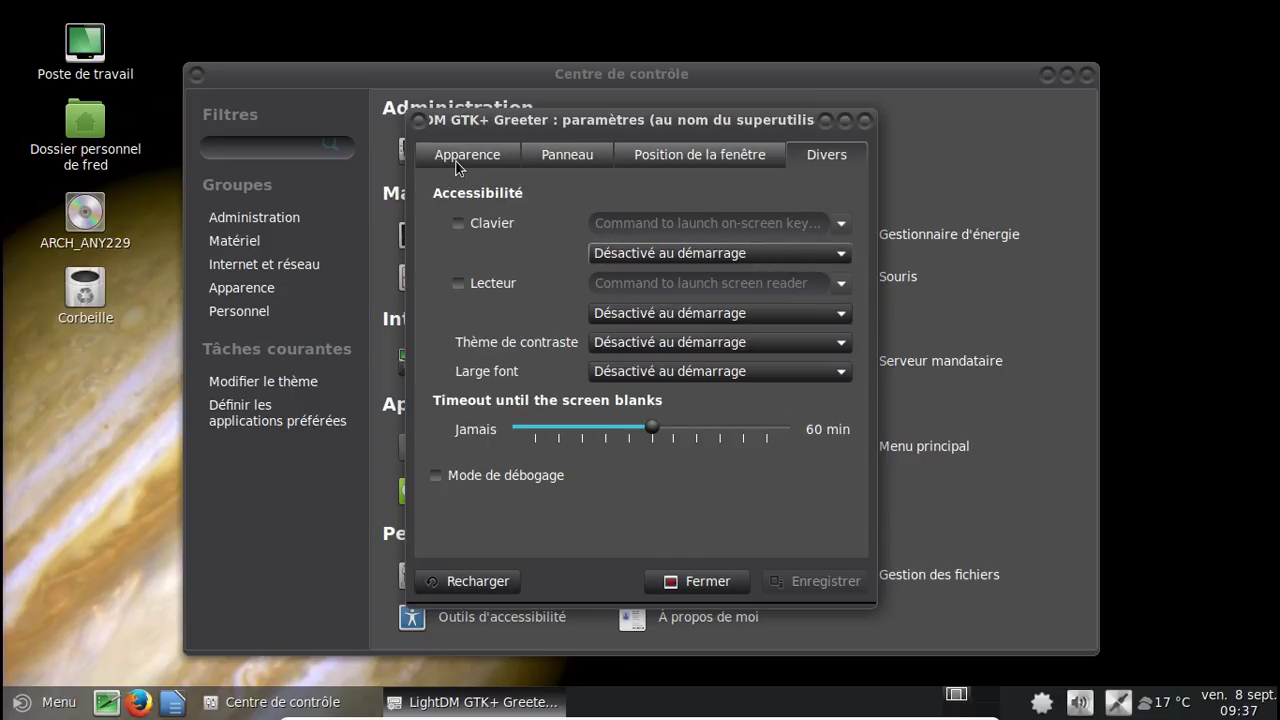
pyautogui.click(455, 160)
pyautogui.click(838, 196)
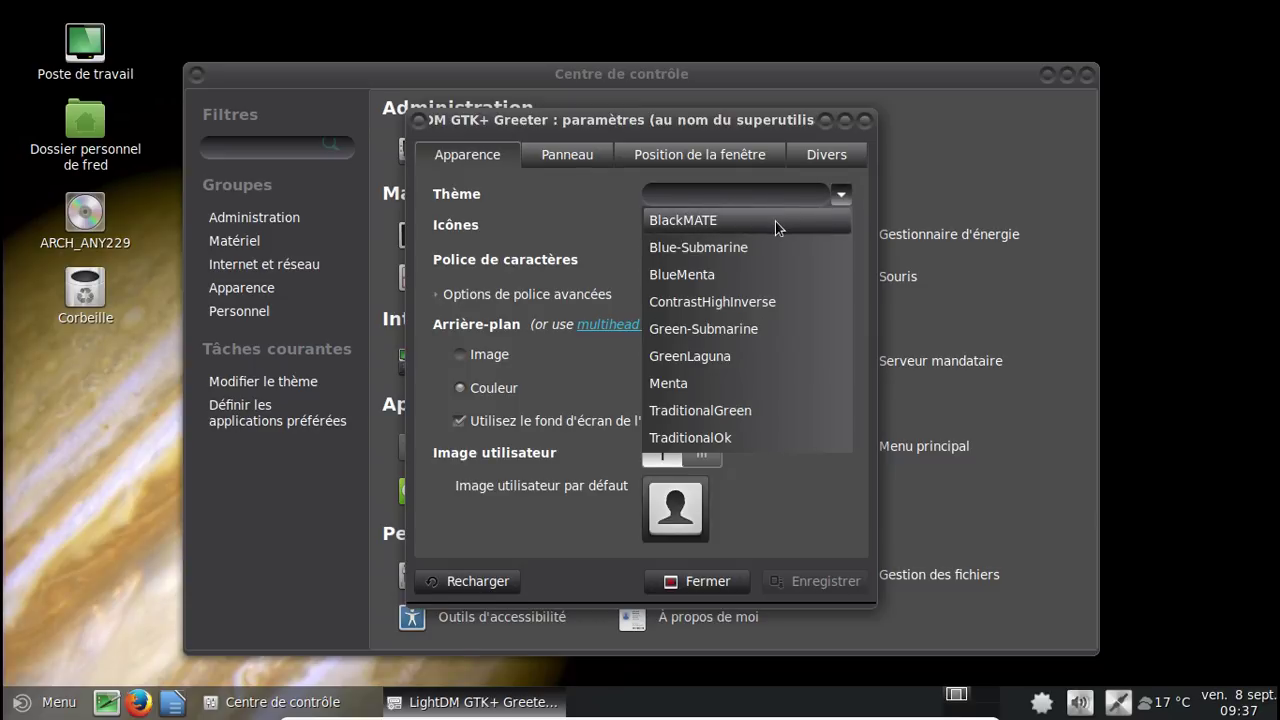
pyautogui.click(775, 220)
pyautogui.click(840, 226)
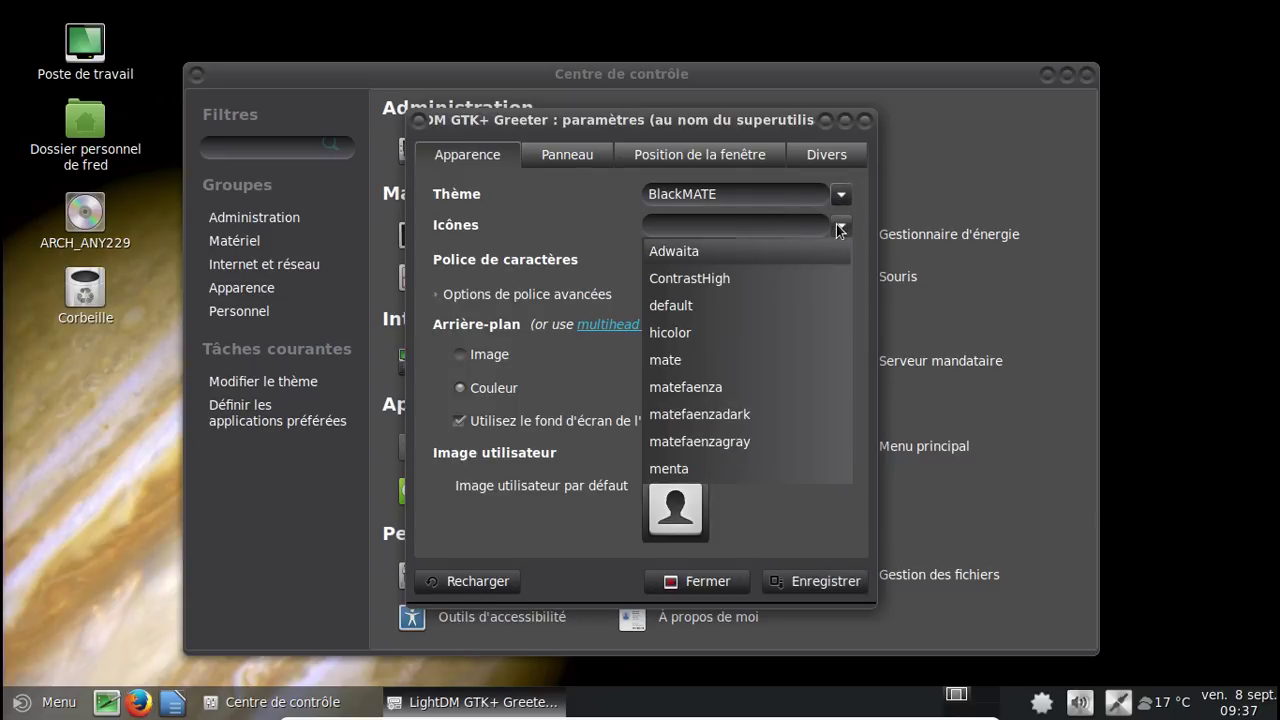
pyautogui.click(722, 441)
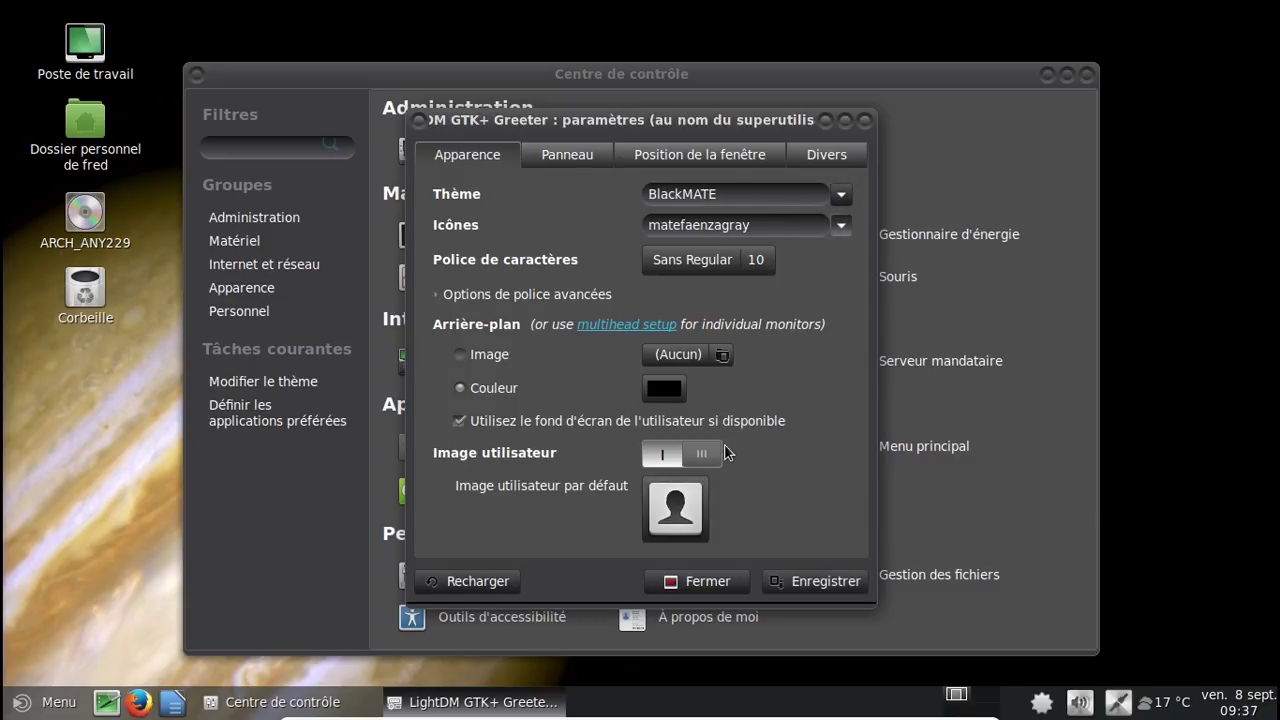
pyautogui.click(791, 582)
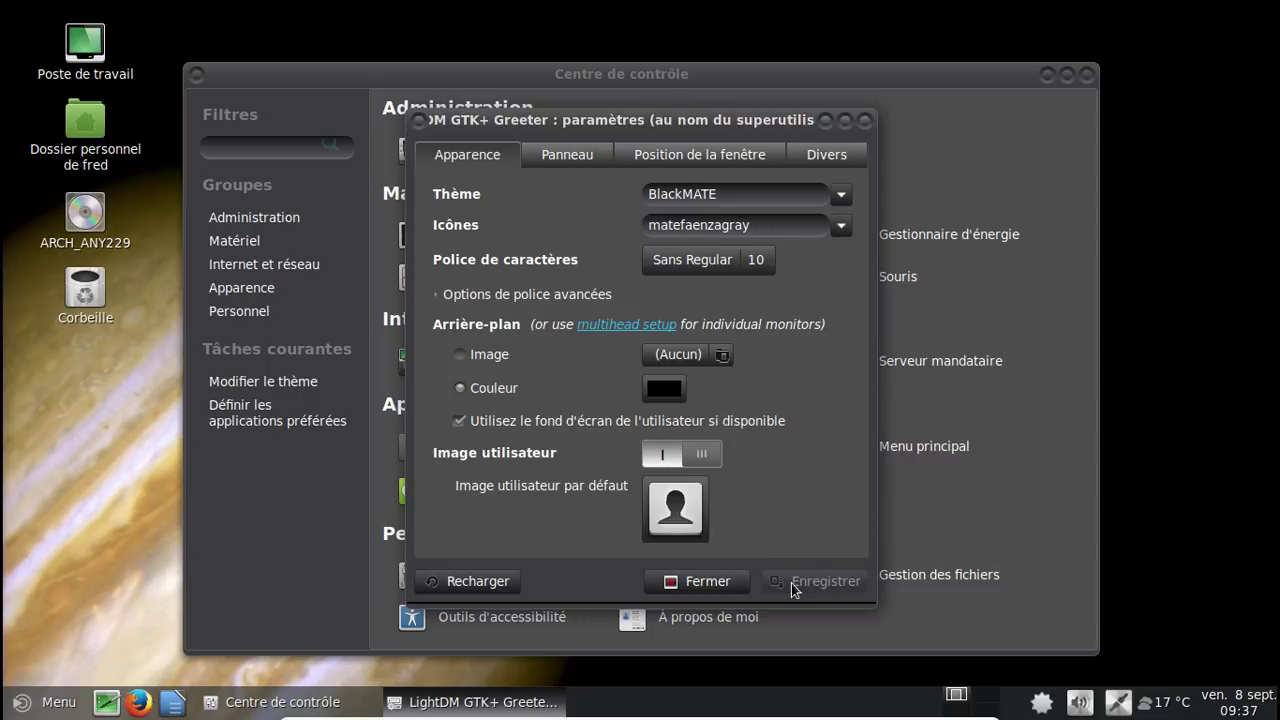
pyautogui.click(676, 584)
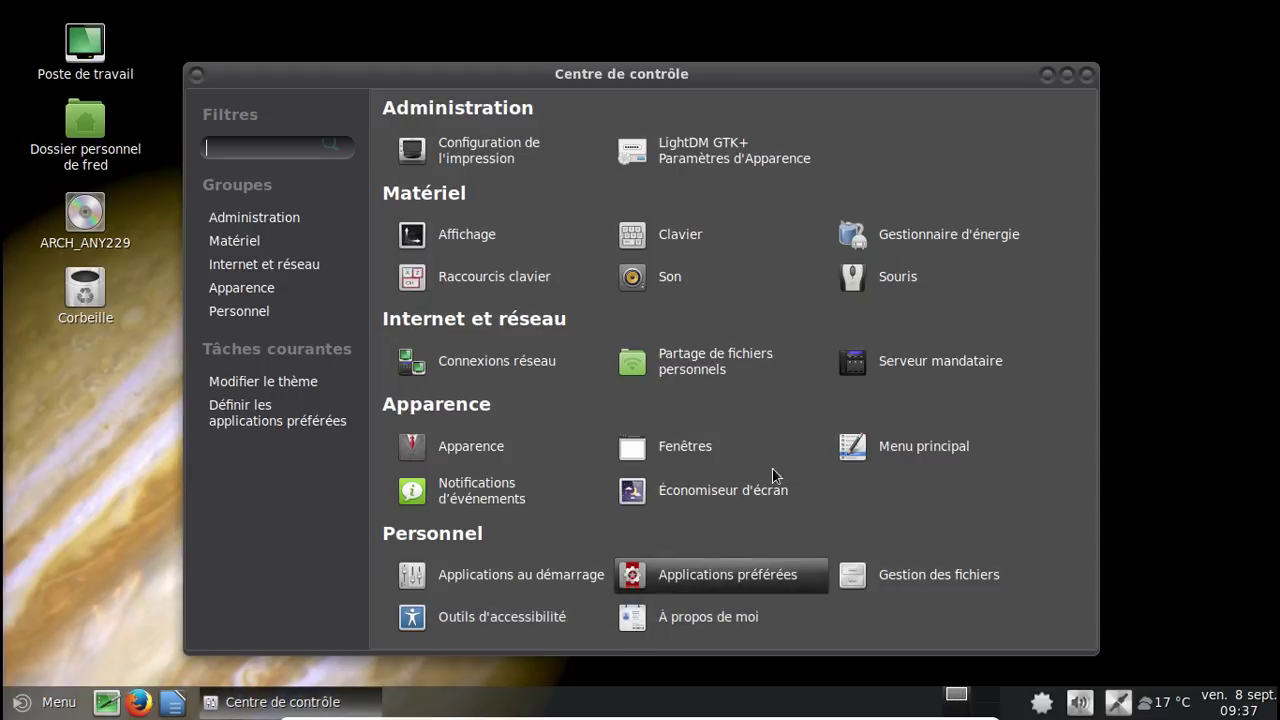
pyautogui.click(1088, 77)
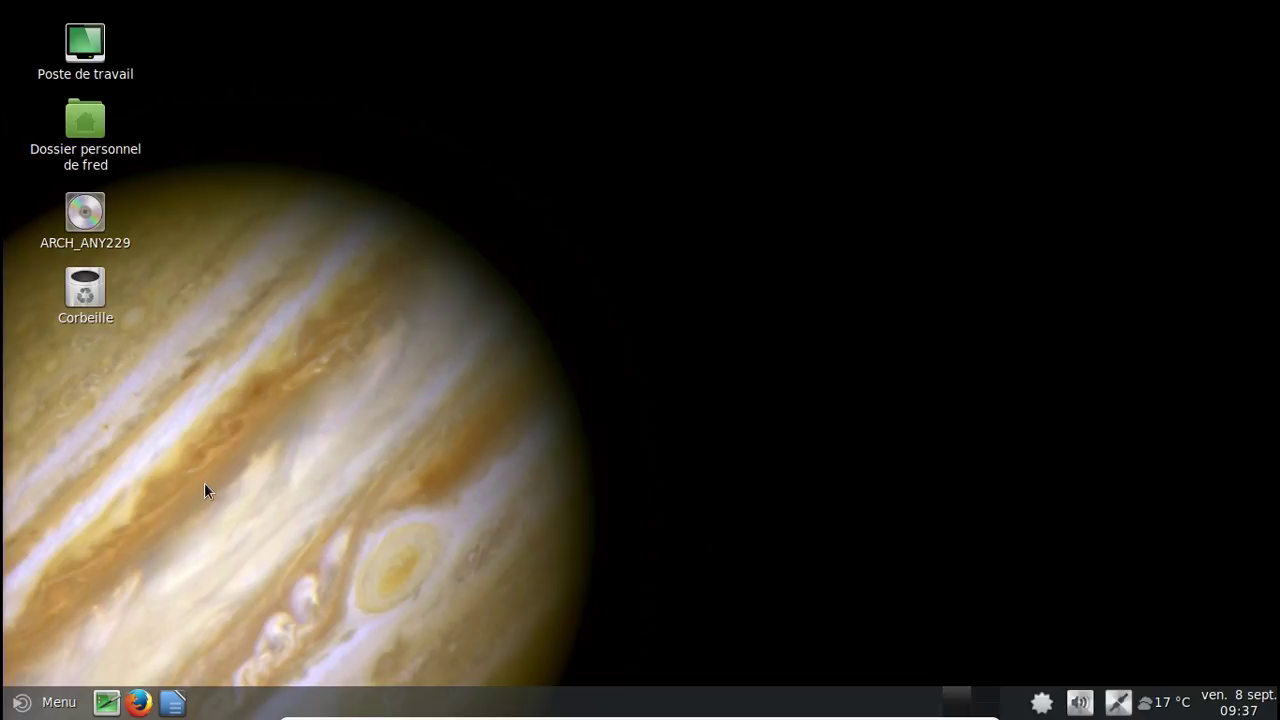
# Log out of the MATE session and log back in with the account password.
pyautogui.click(24, 708)
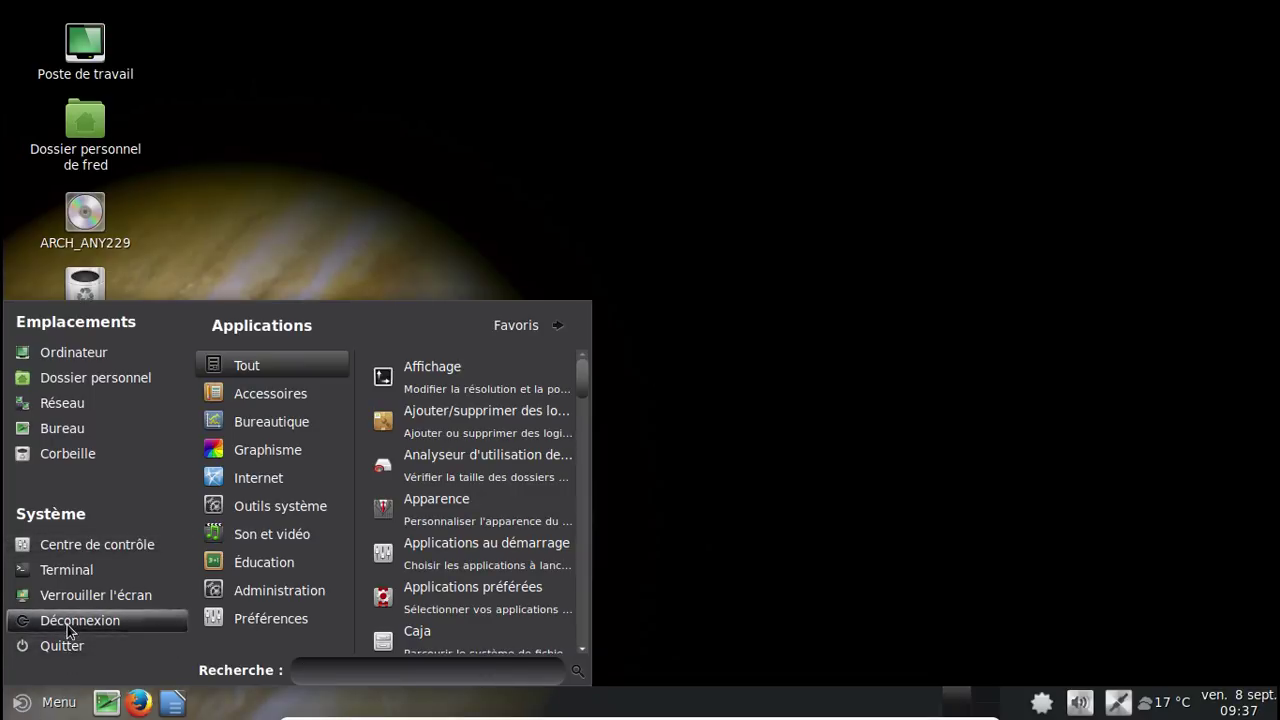
pyautogui.click(67, 624)
pyautogui.click(776, 436)
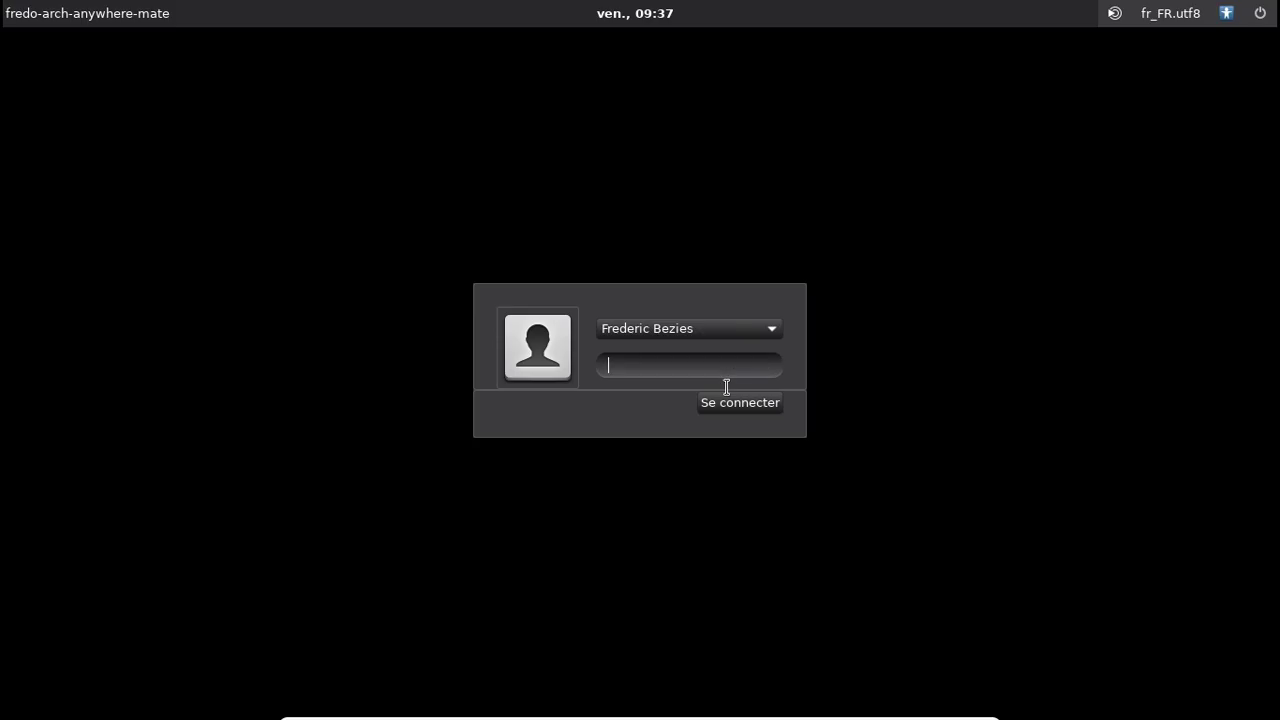
pyautogui.write('••')
pyautogui.press('Return')
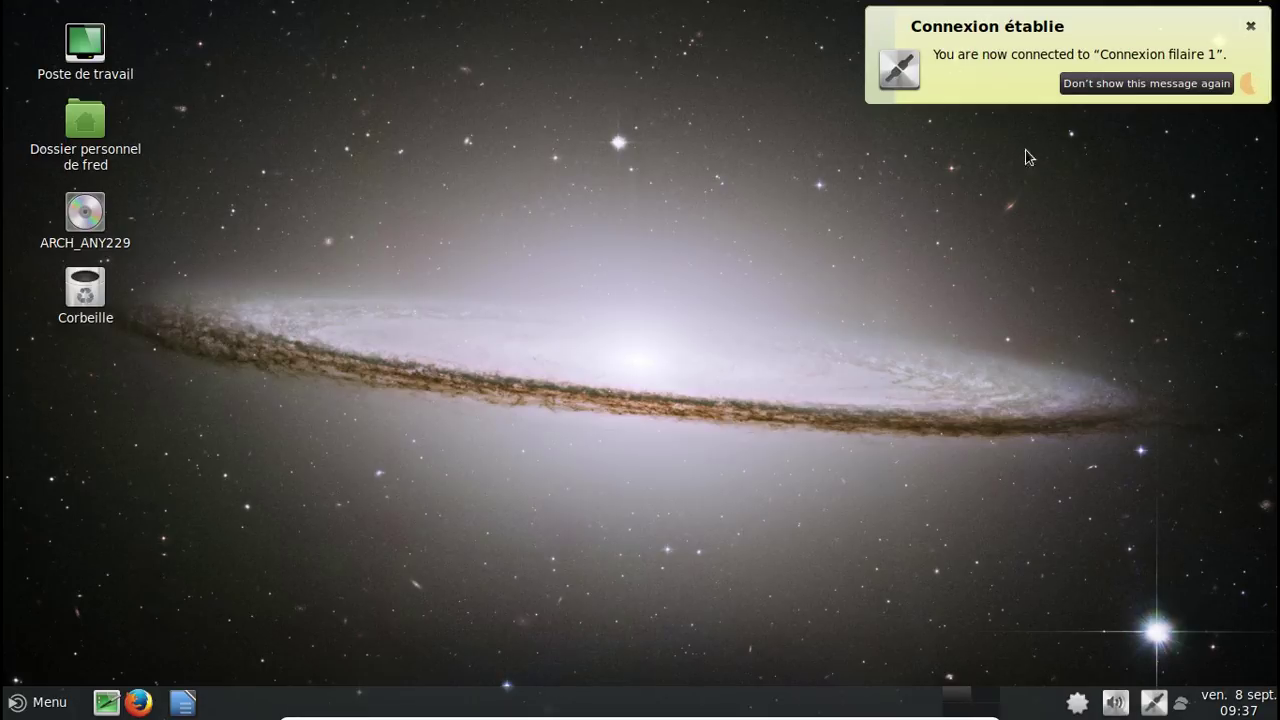
# Dismiss the network connection notification and try to move the LibreOffice Writer launcher closer to Firefox in the lower panel.
pyautogui.click(1250, 26)
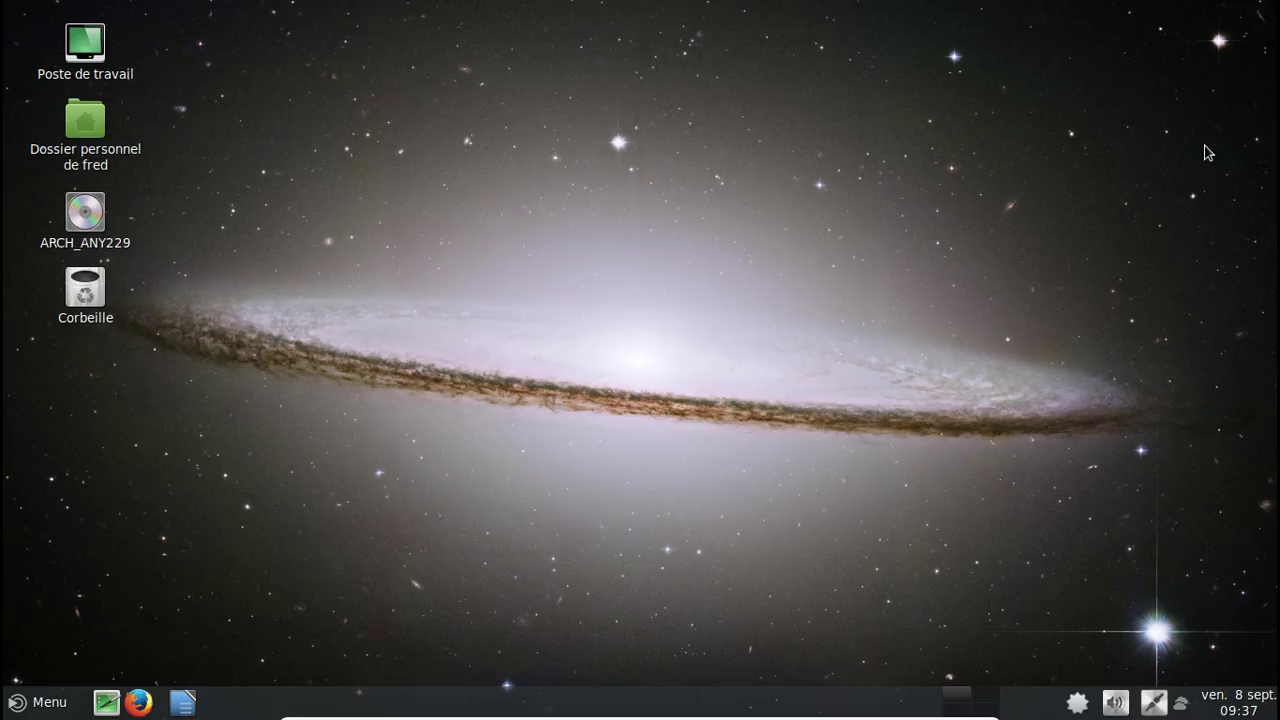
pyautogui.rightClick(184, 701)
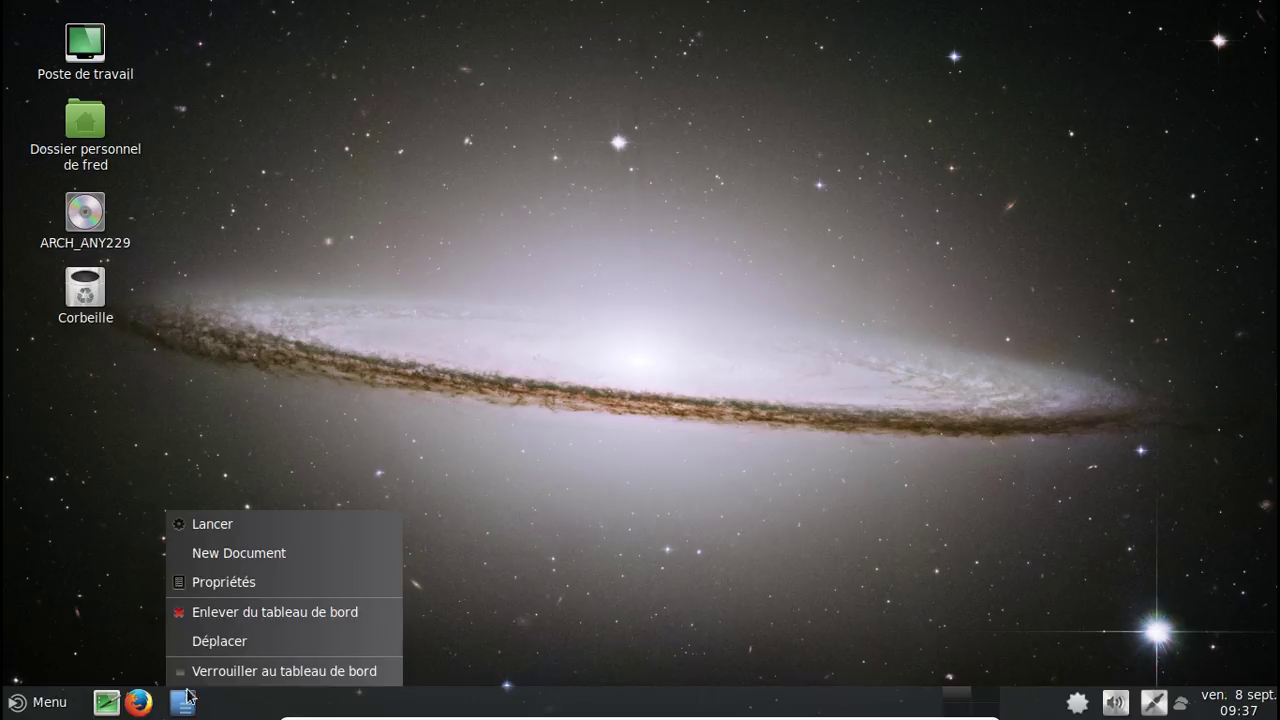
pyautogui.click(206, 672)
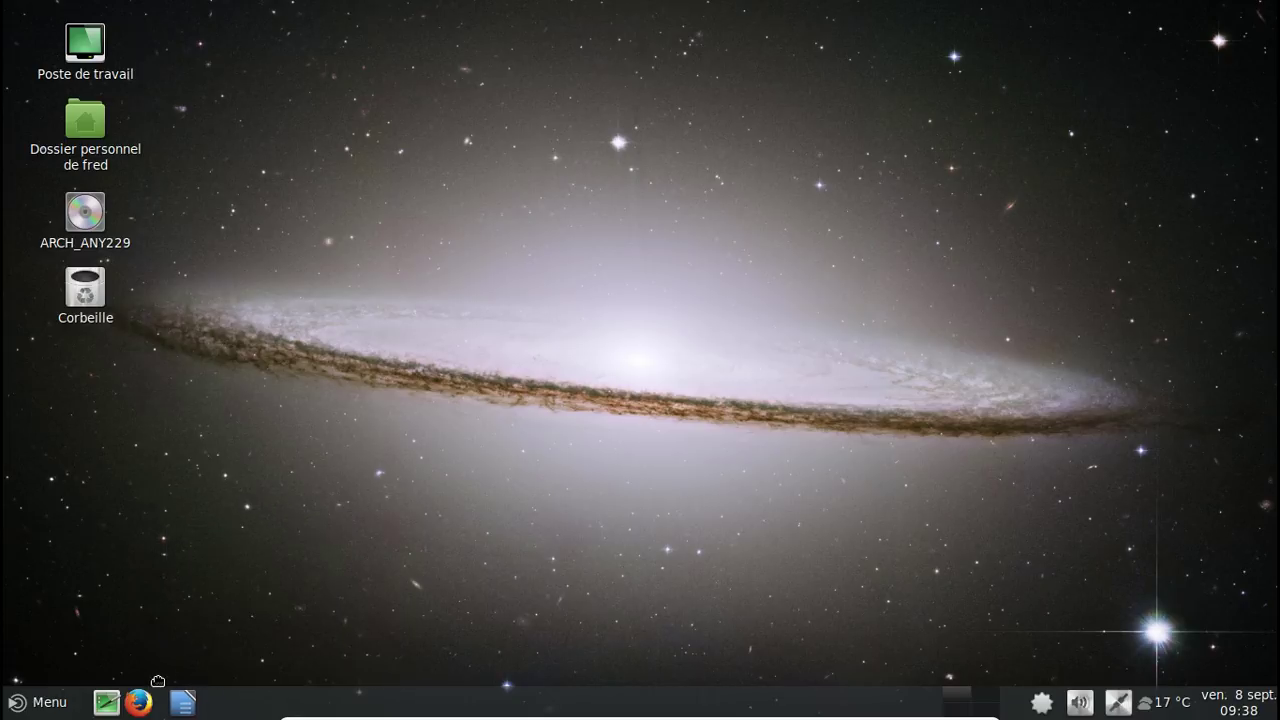
pyautogui.rightClick(178, 700)
pyautogui.click(166, 704)
pyautogui.rightClick(162, 704)
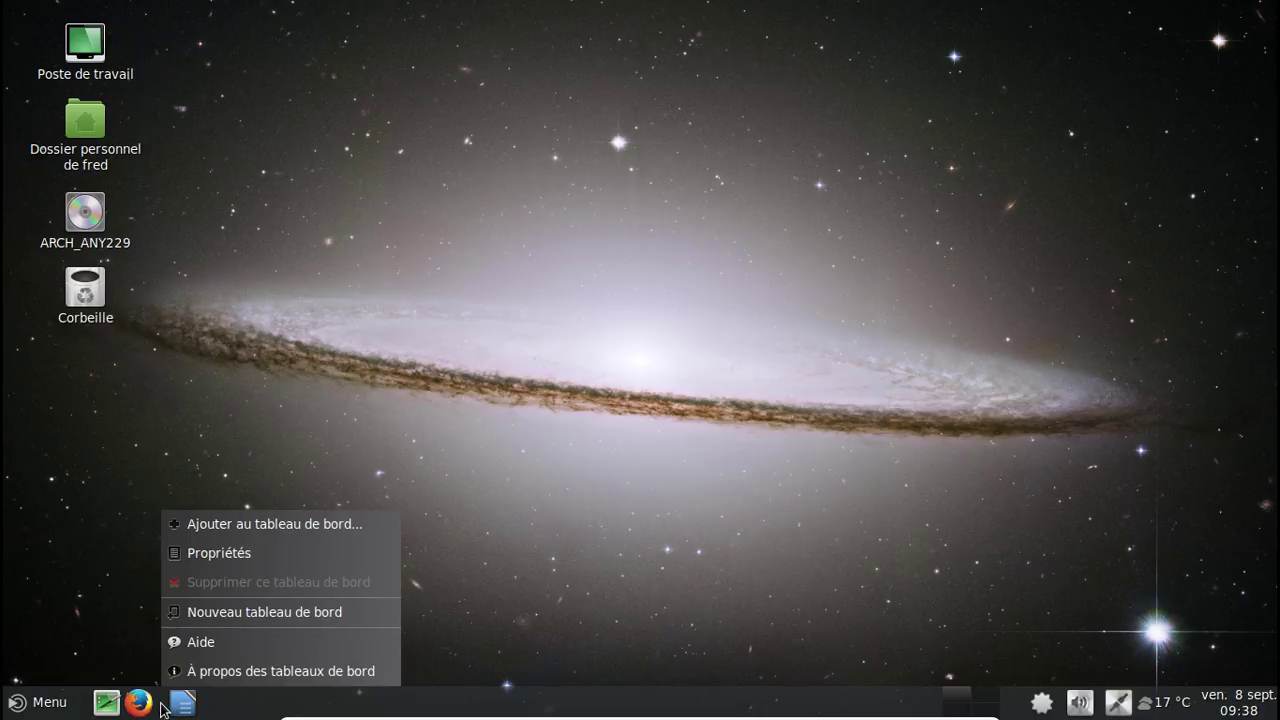
pyautogui.click(229, 554)
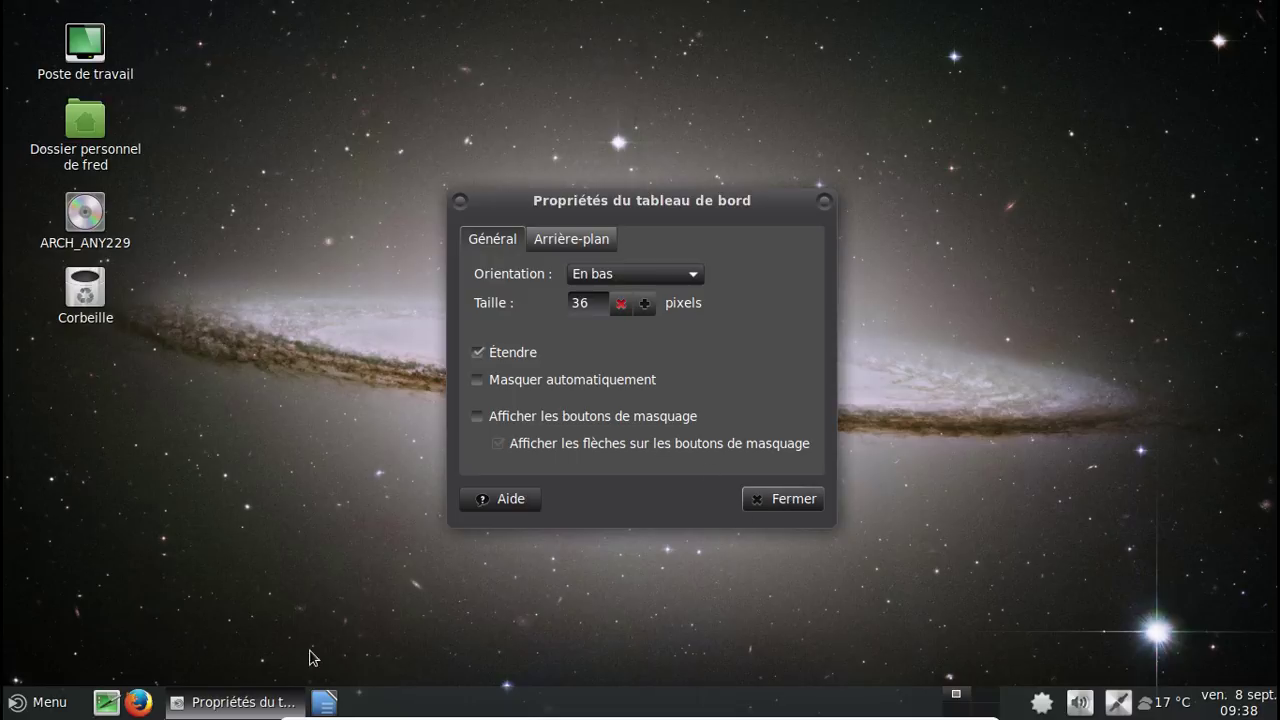
pyautogui.click(790, 504)
# Remove the LibreOffice Writer launcher from the lower panel.
pyautogui.rightClick(328, 698)
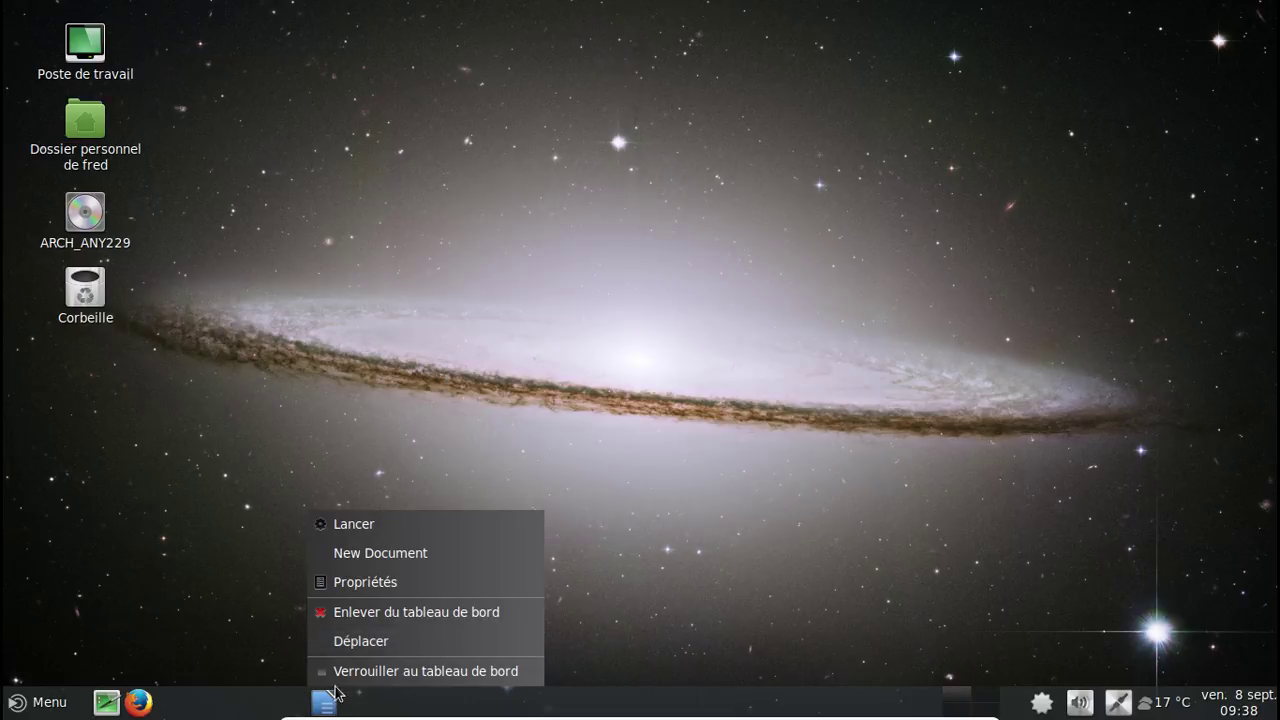
pyautogui.click(367, 612)
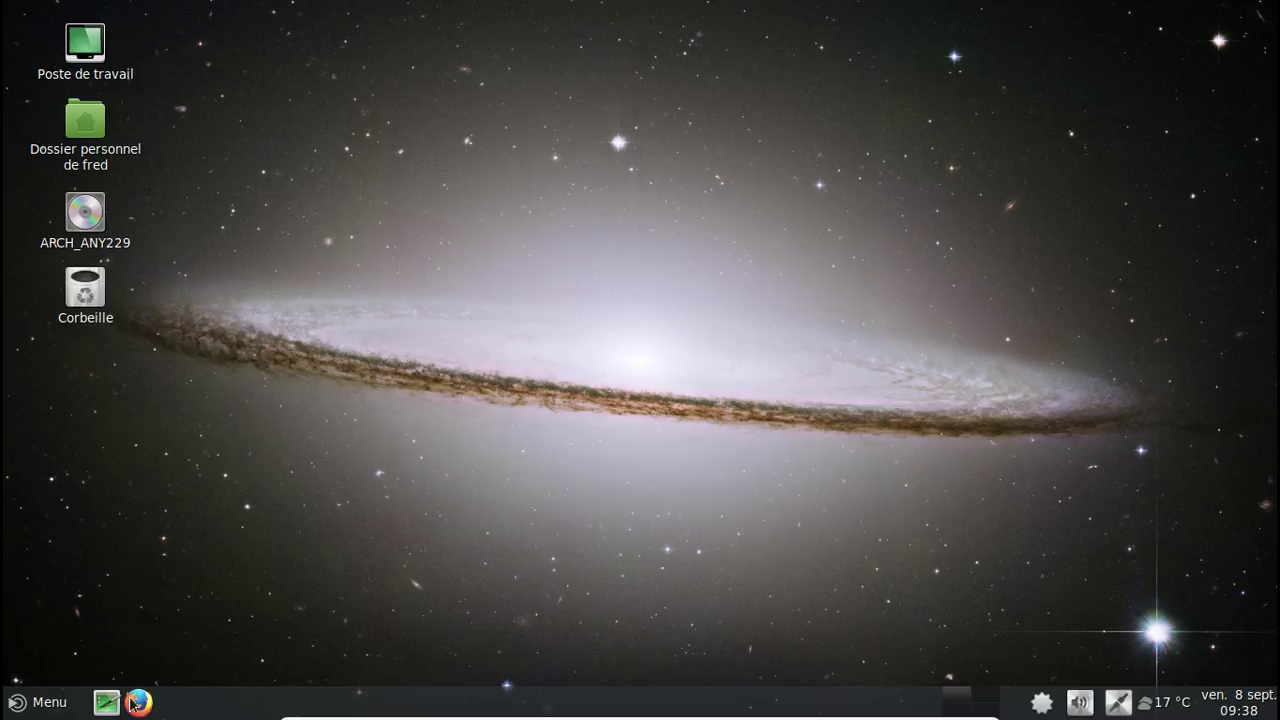
# Unlock the window list in the lower panel and move it away from the Firefox launcher to free space beside it.
pyautogui.rightClick(163, 703)
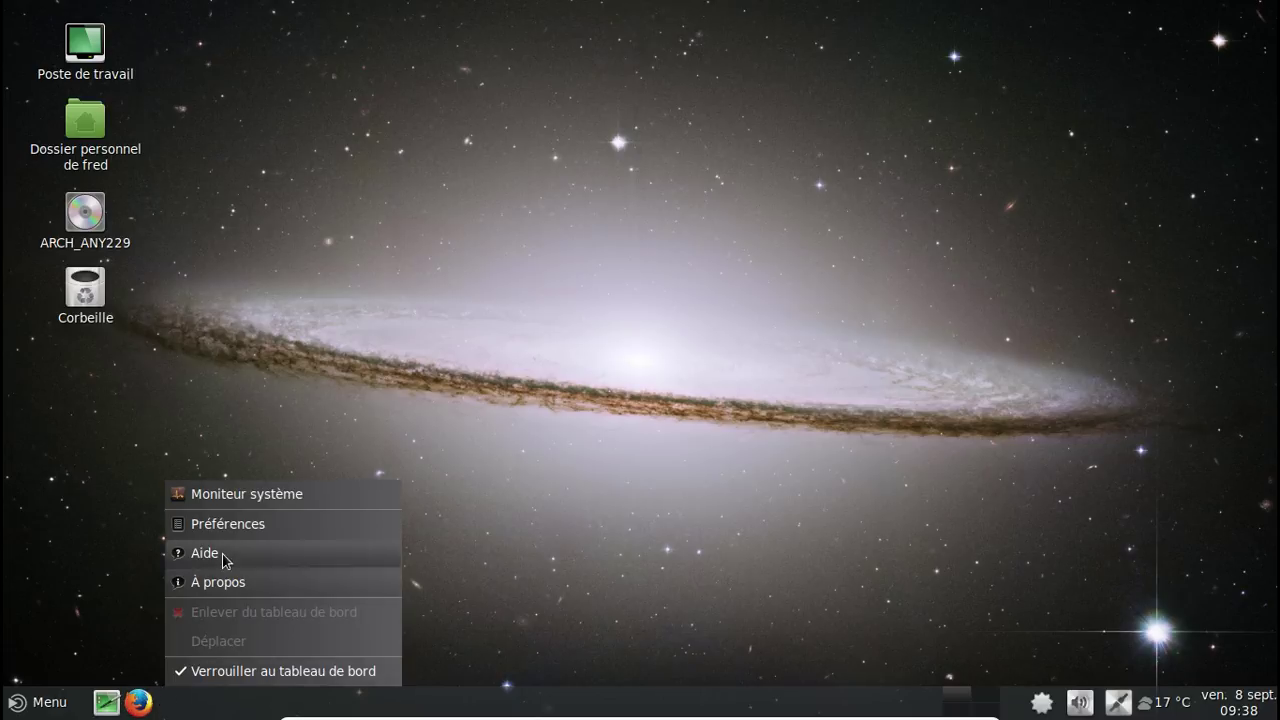
pyautogui.click(200, 672)
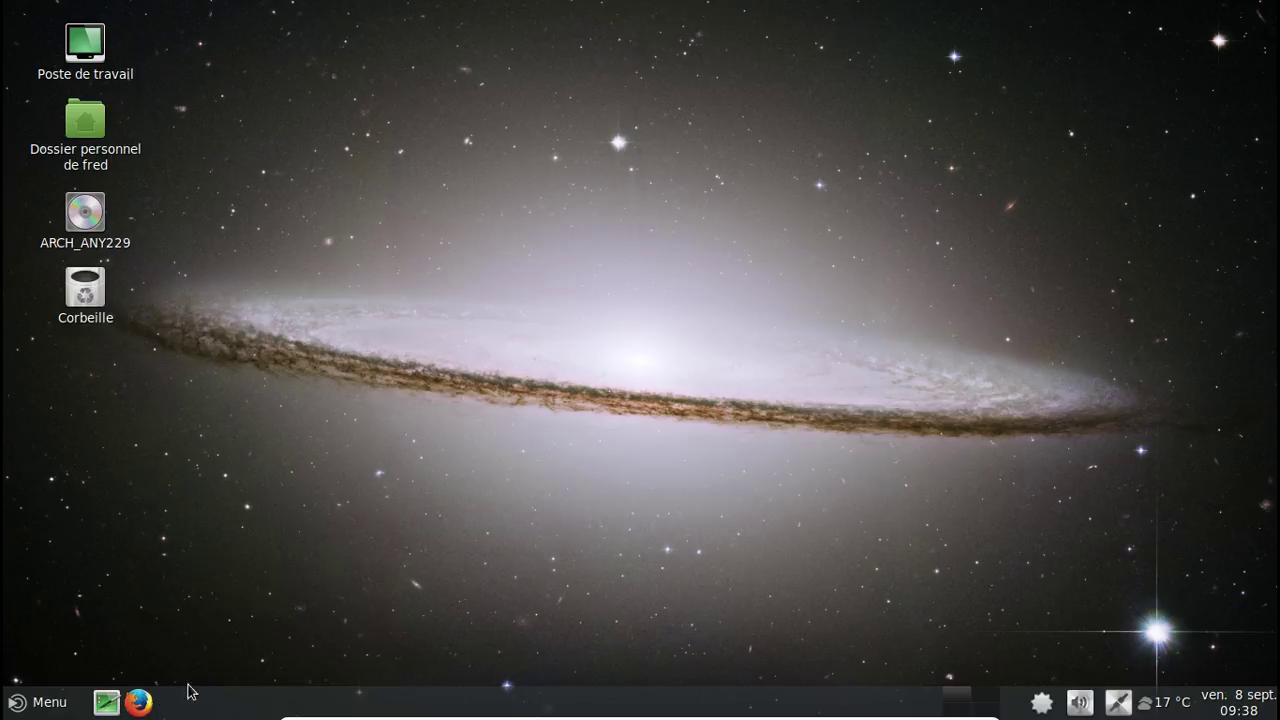
pyautogui.rightClick(164, 702)
pyautogui.click(214, 638)
# Add a LibreOffice Writer launcher from the Bureautique applications to the free panel space after Firefox.
pyautogui.rightClick(168, 706)
pyautogui.click(229, 525)
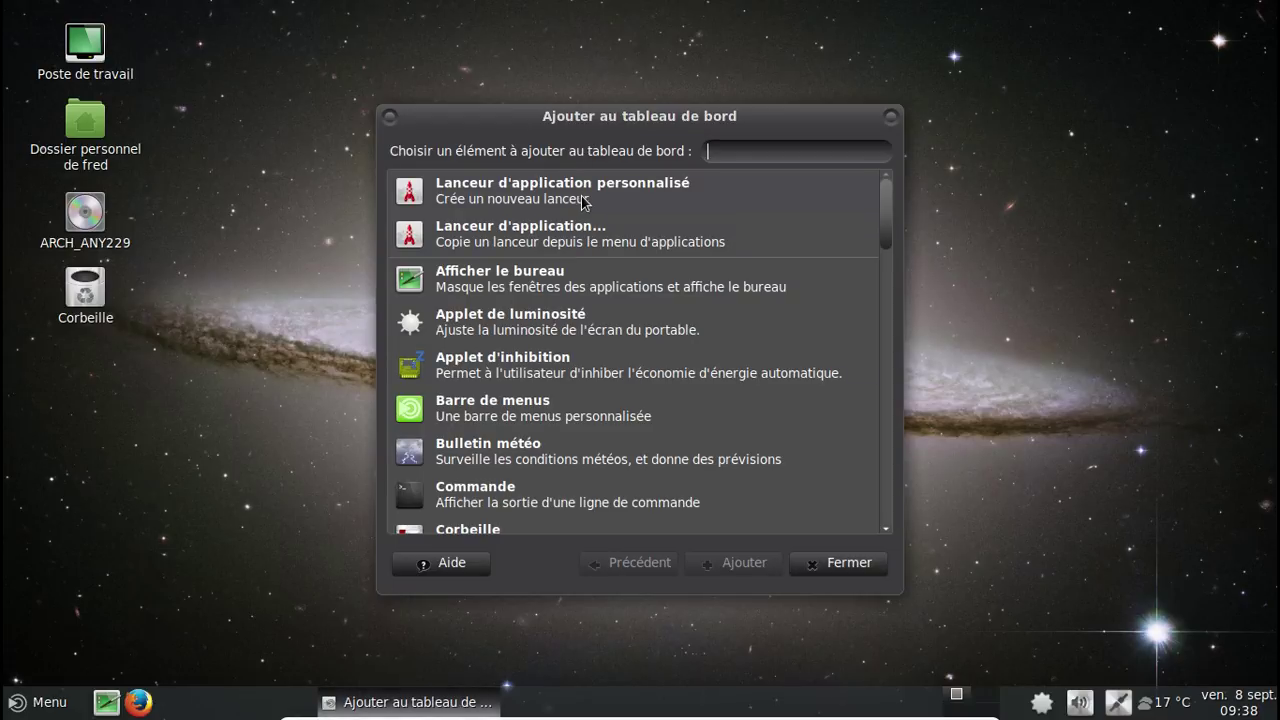
pyautogui.doubleClick(587, 234)
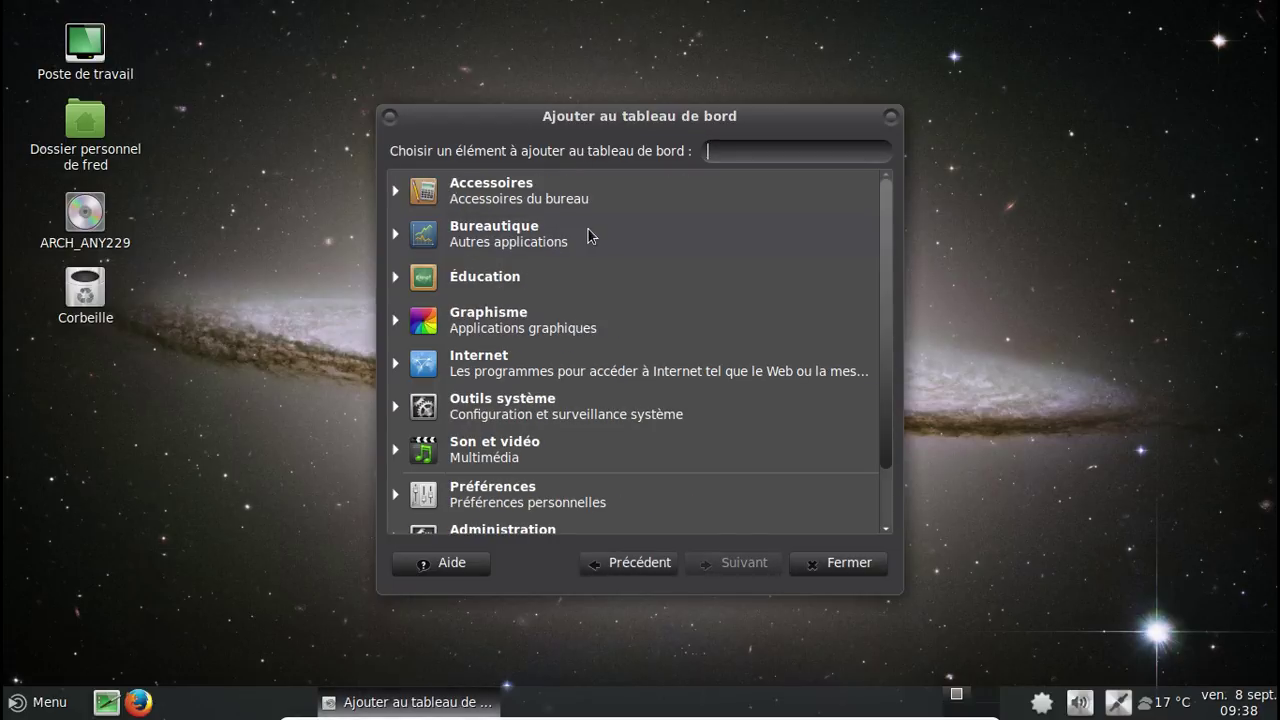
pyautogui.click(395, 234)
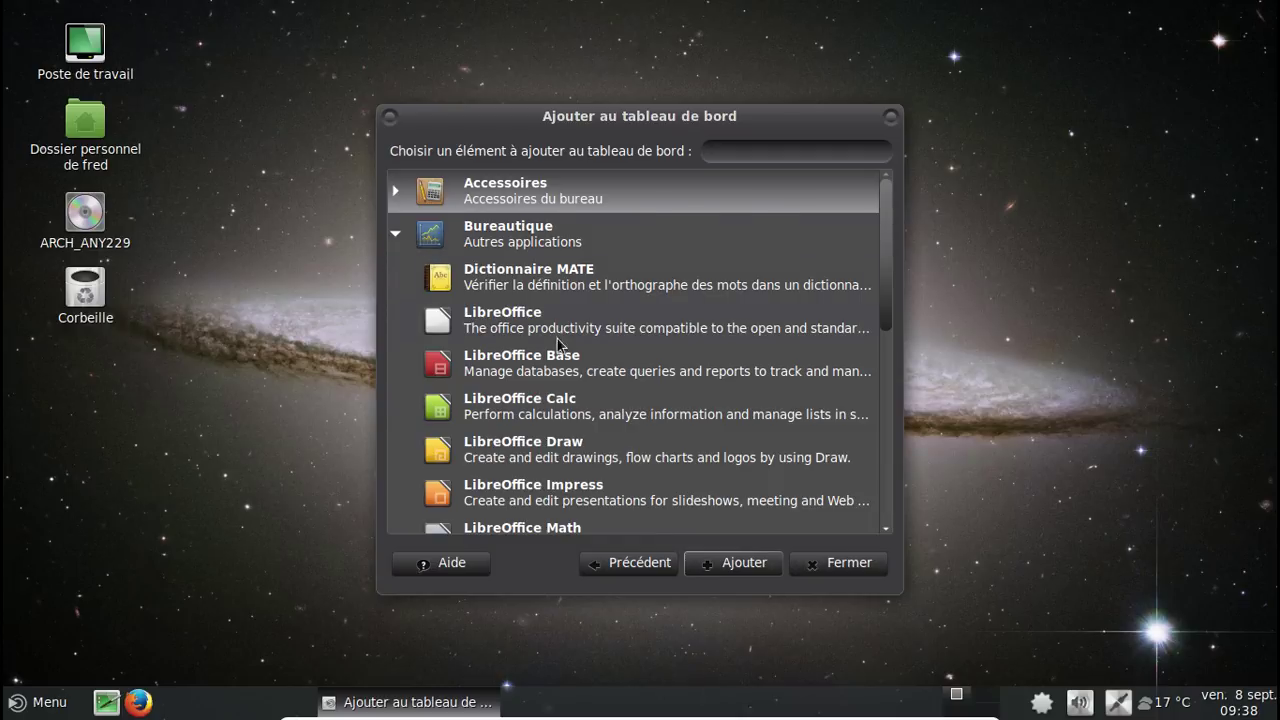
pyautogui.scroll(-2, 555, 350)
pyautogui.click(520, 482)
pyautogui.click(731, 564)
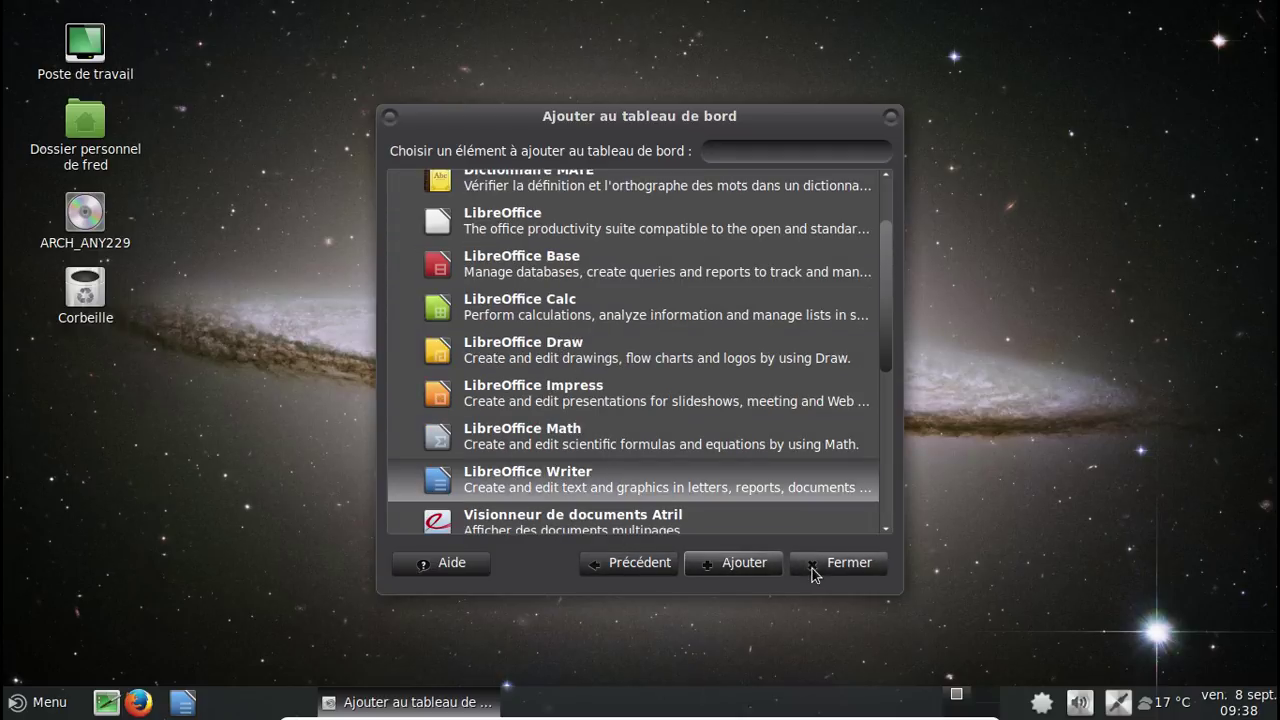
pyautogui.click(836, 563)
# Move the LibreOffice Writer launcher directly beside the Firefox launcher.
pyautogui.rightClick(185, 707)
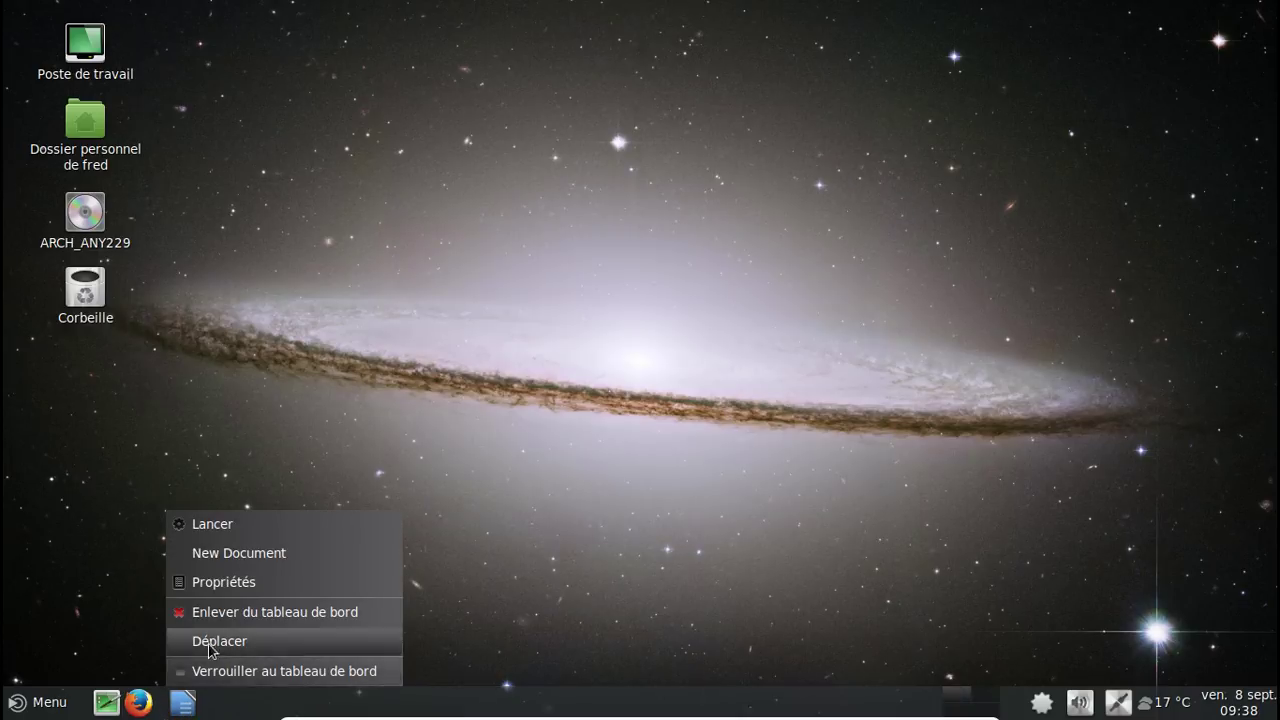
pyautogui.click(219, 641)
pyautogui.rightClick(229, 708)
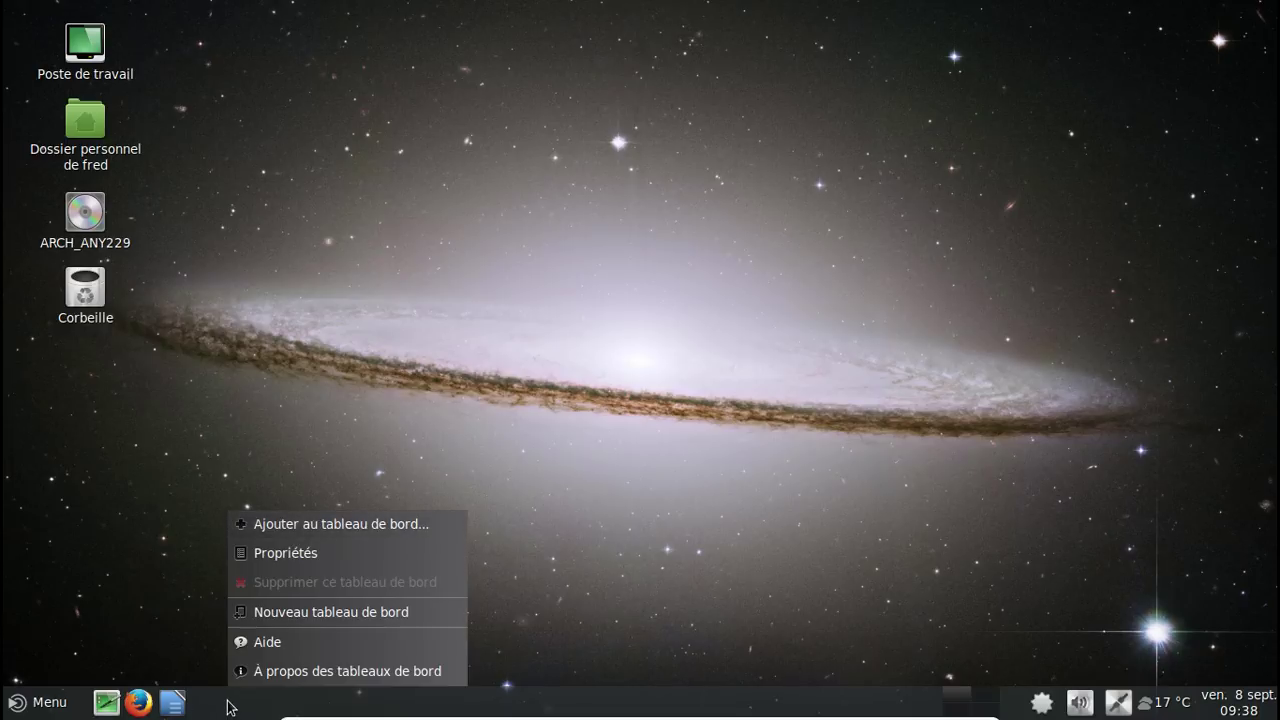
pyautogui.click(517, 590)
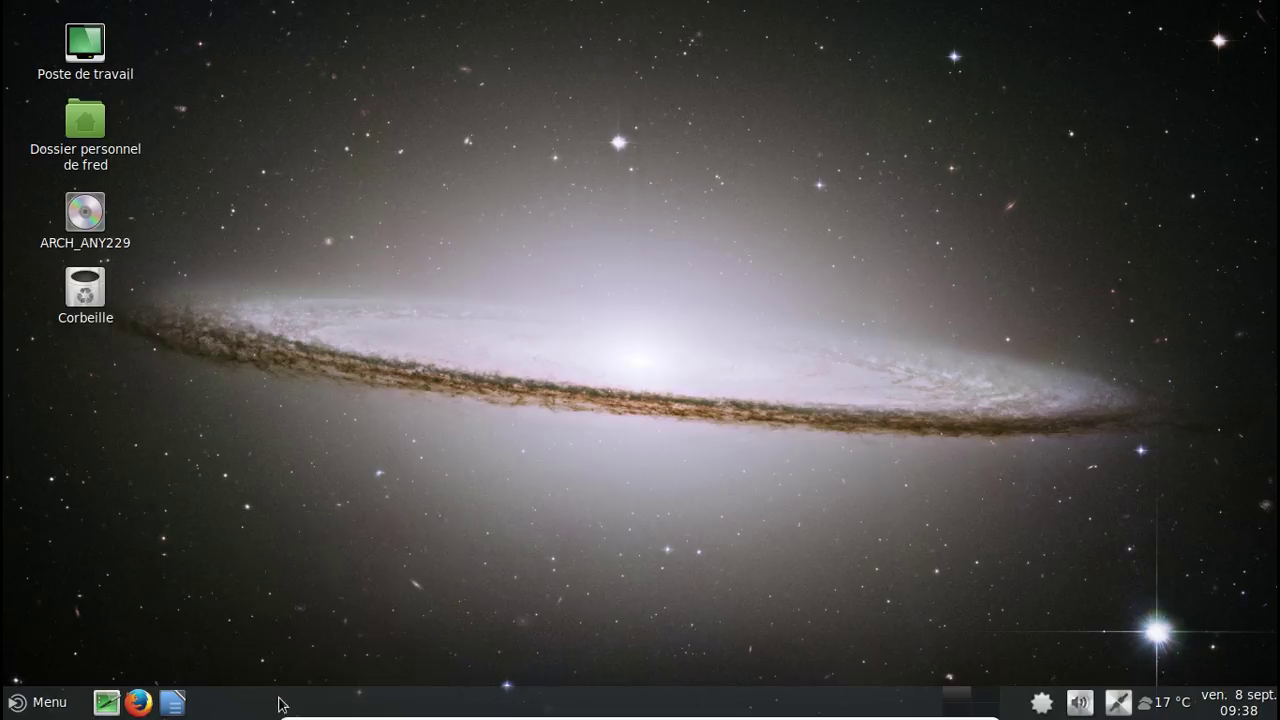
pyautogui.rightClick(279, 710)
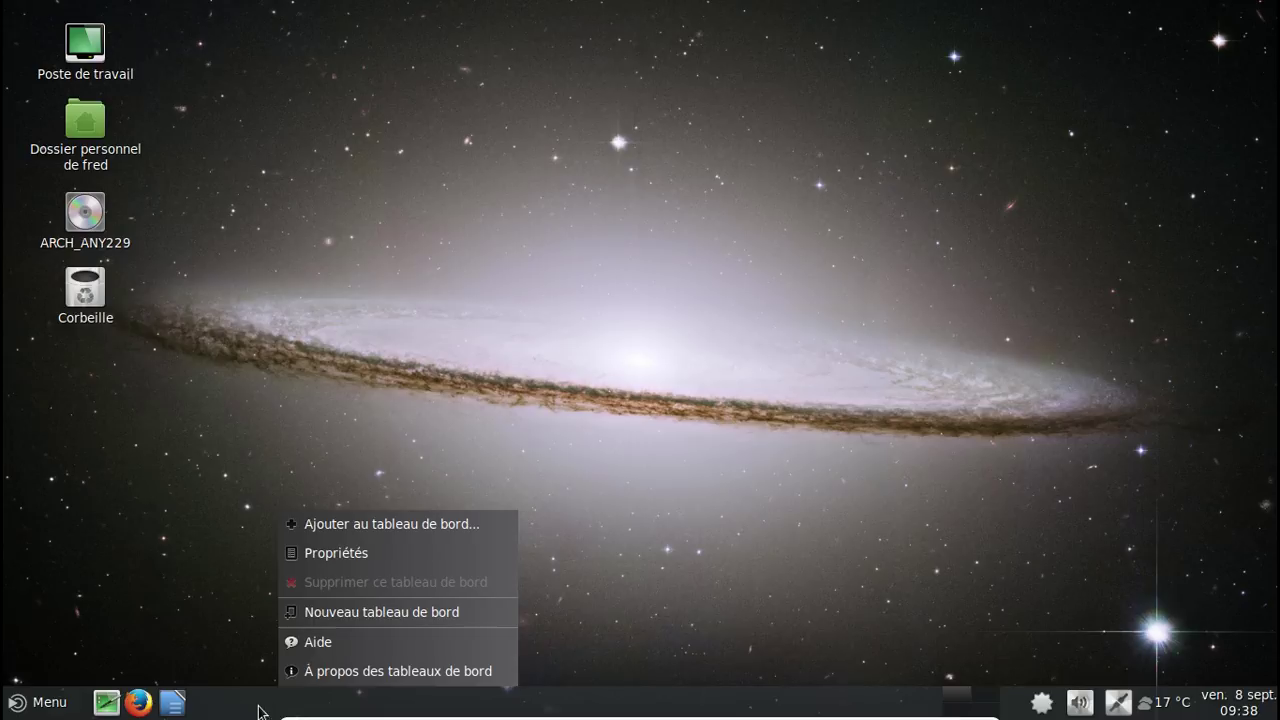
pyautogui.click(210, 708)
pyautogui.rightClick(196, 708)
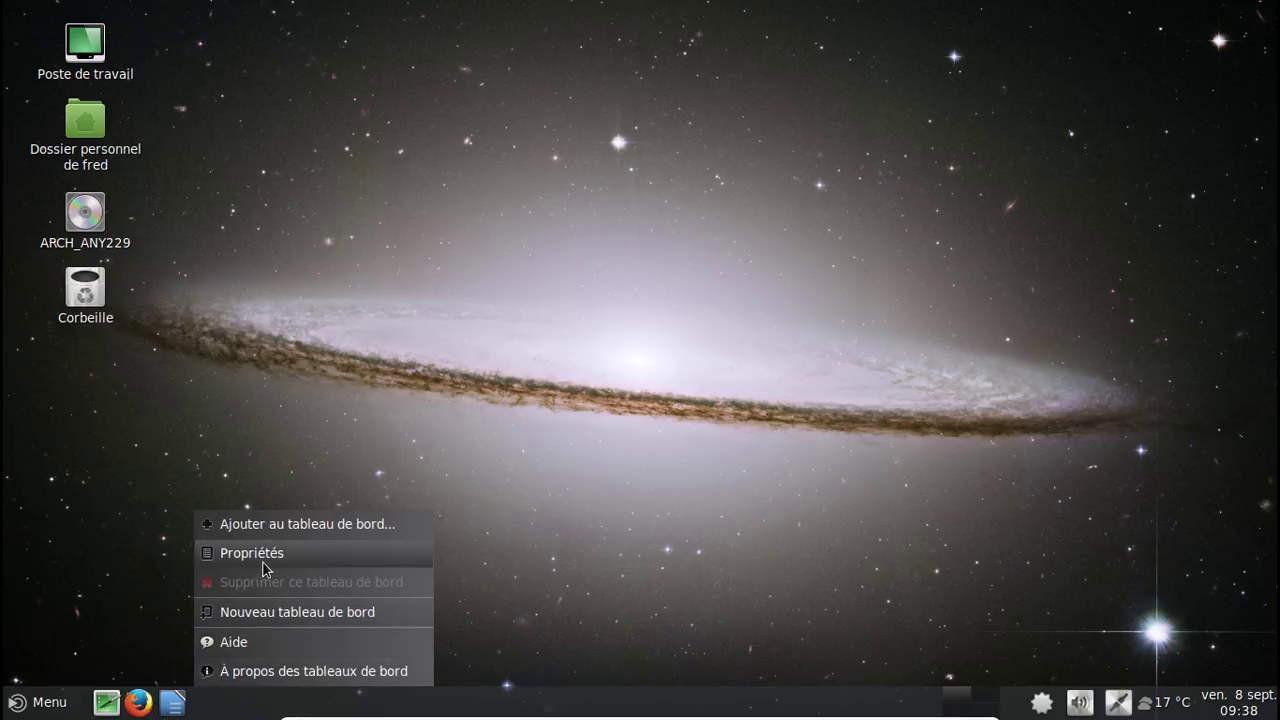
pyautogui.click(436, 710)
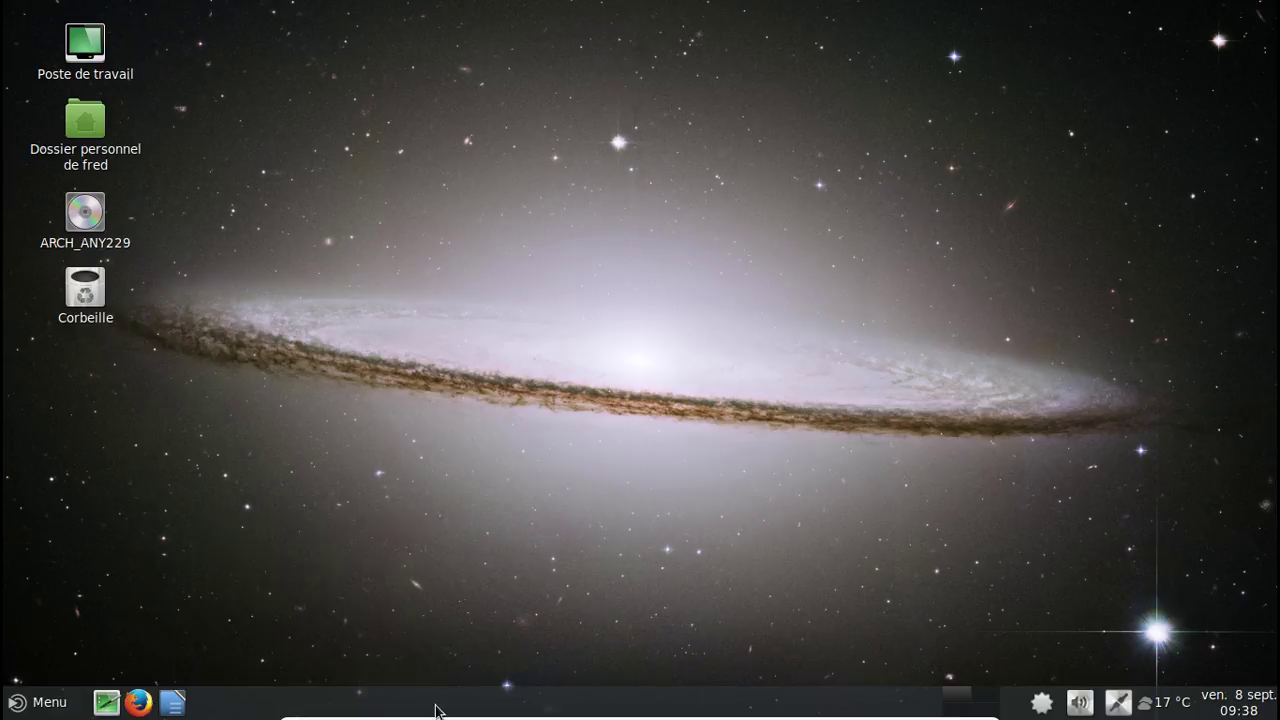
# Launch Firefox to expose the window list and move the list close to the LibreOffice Writer launcher.
pyautogui.click(138, 703)
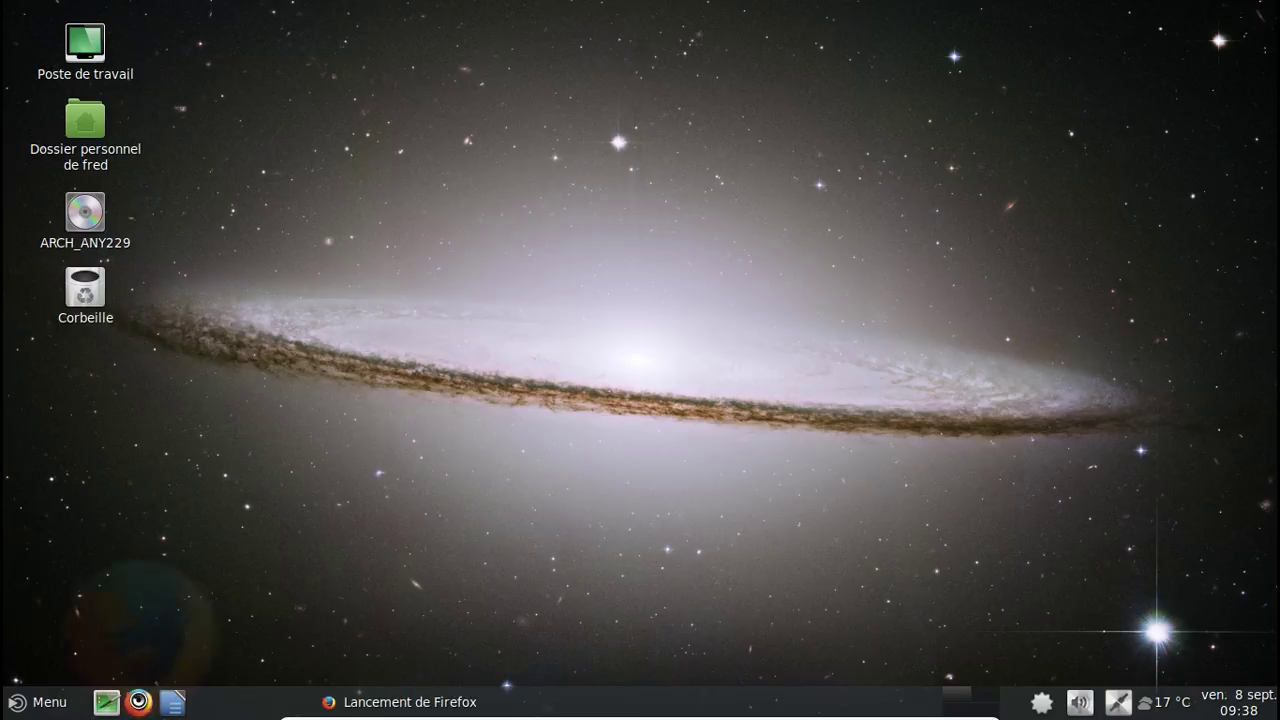
pyautogui.rightClick(304, 705)
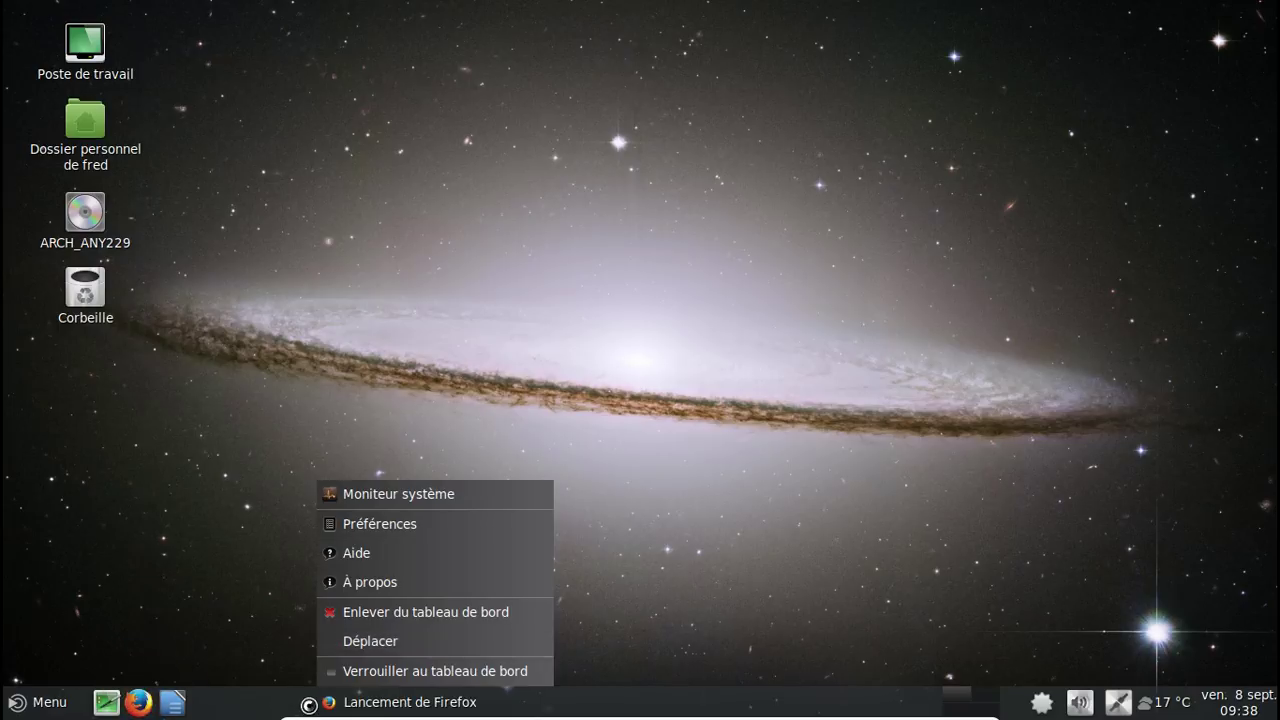
pyautogui.click(349, 644)
pyautogui.click(257, 697)
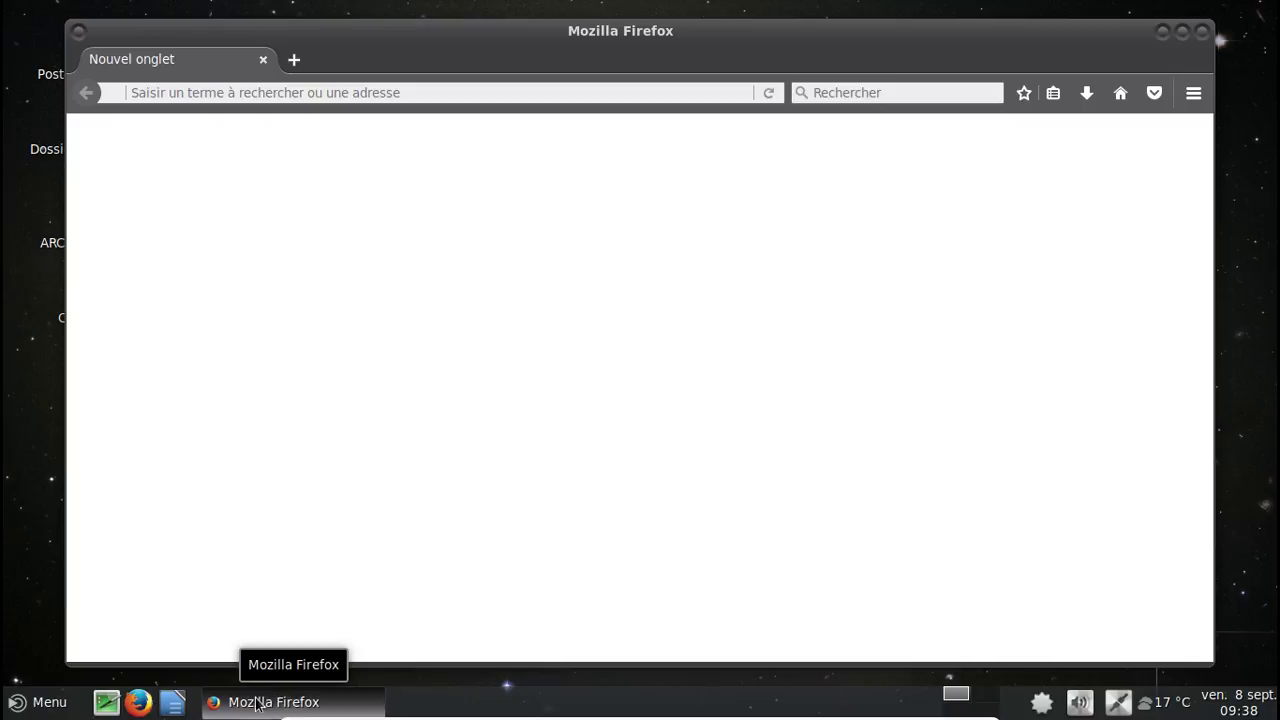
# Lock the window list to the panel and close Firefox.
pyautogui.rightClick(203, 699)
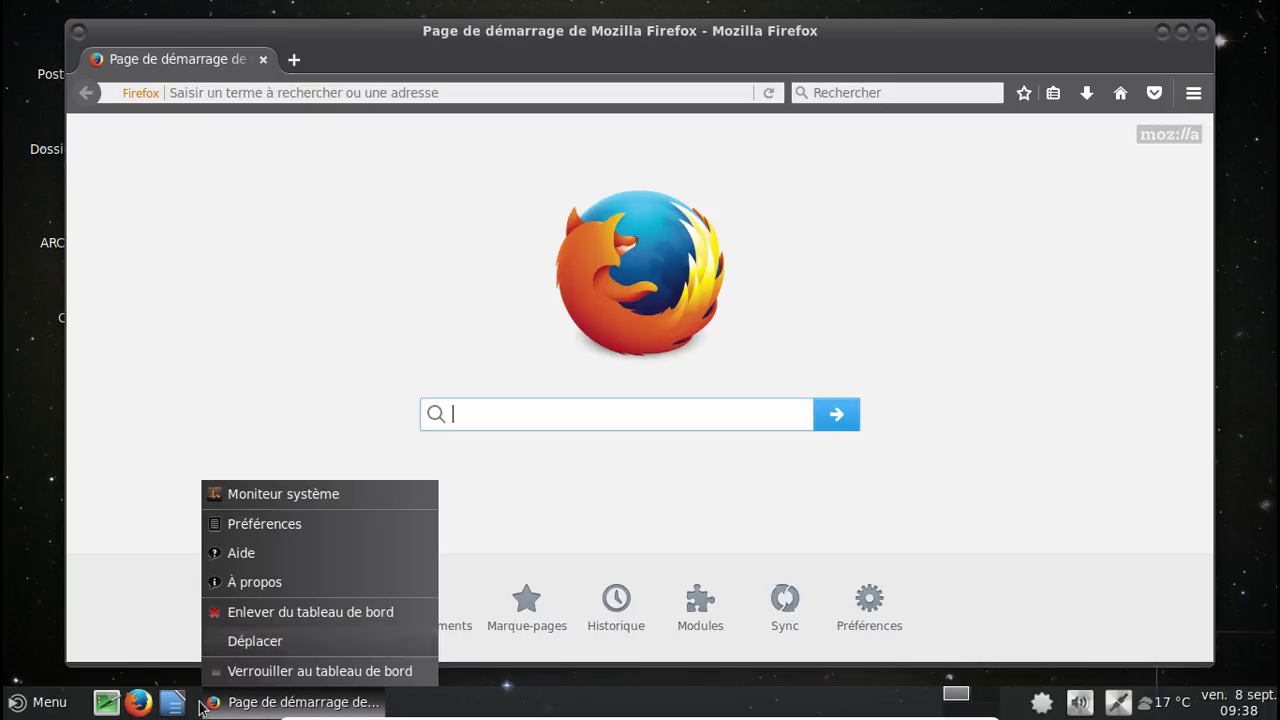
pyautogui.click(240, 671)
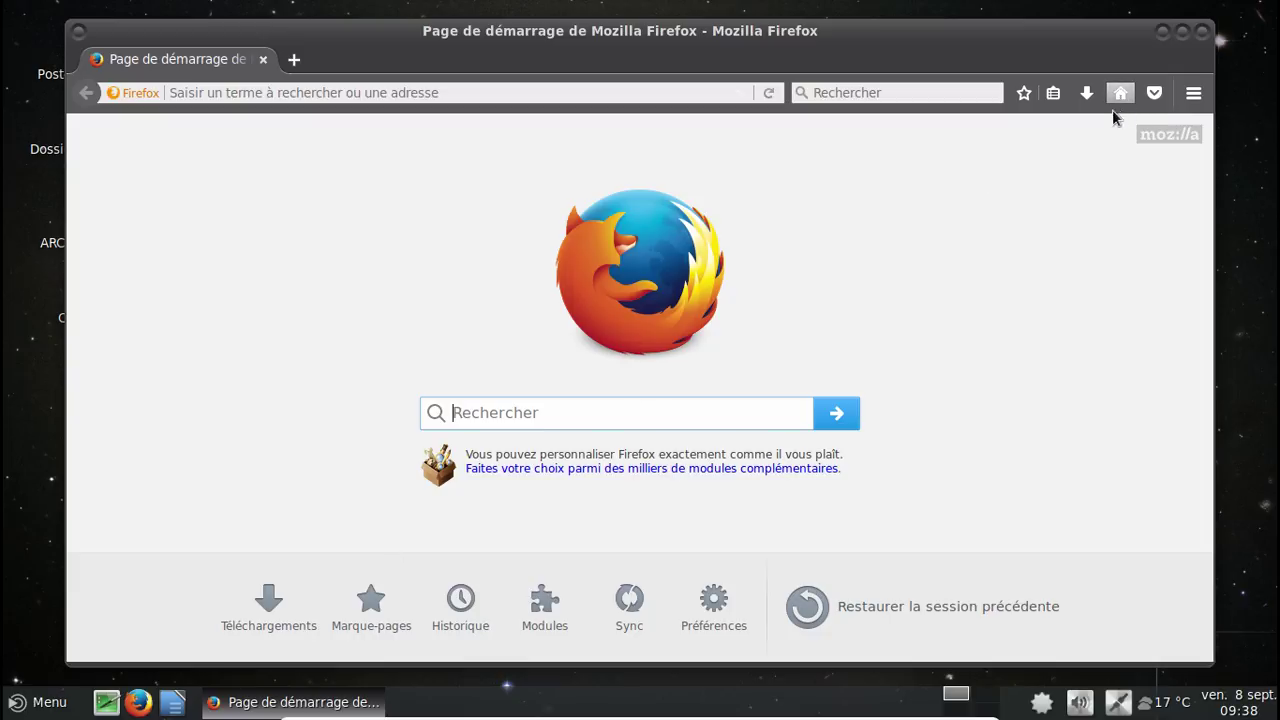
pyautogui.click(1200, 32)
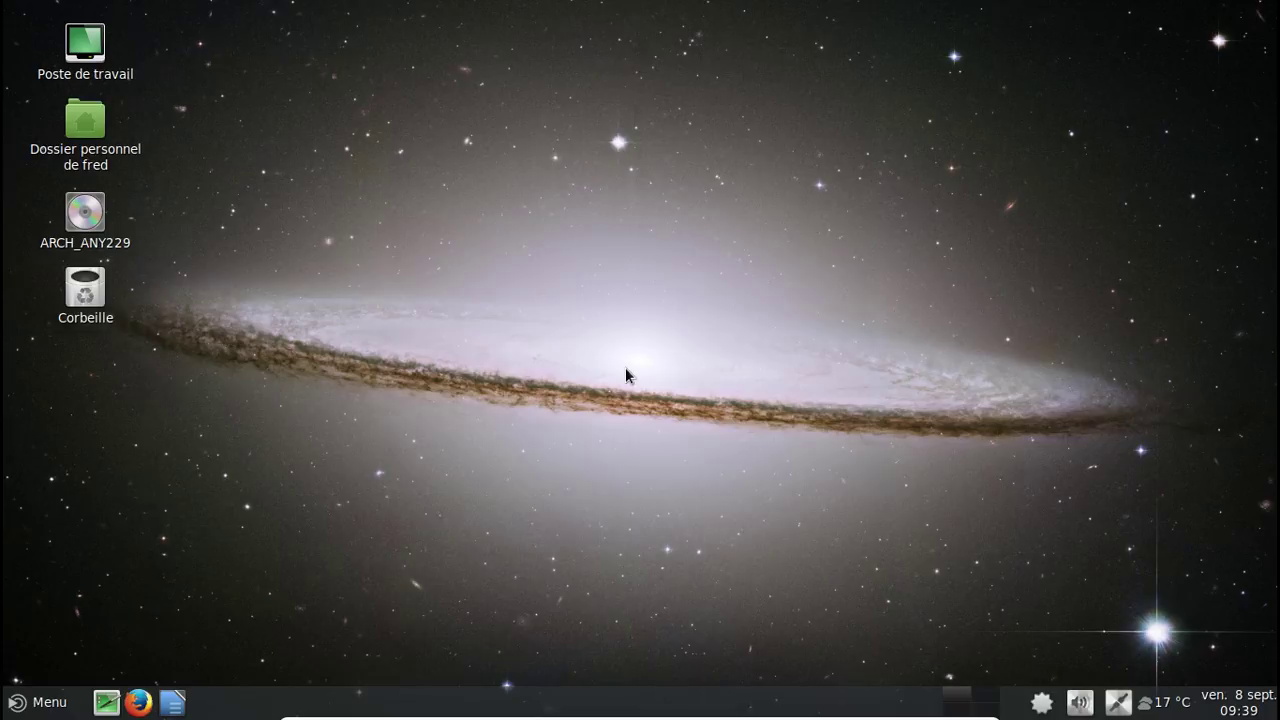
# Quit the MATE desktop with the system's Quitter option and confirm the exit.
pyautogui.click(68, 706)
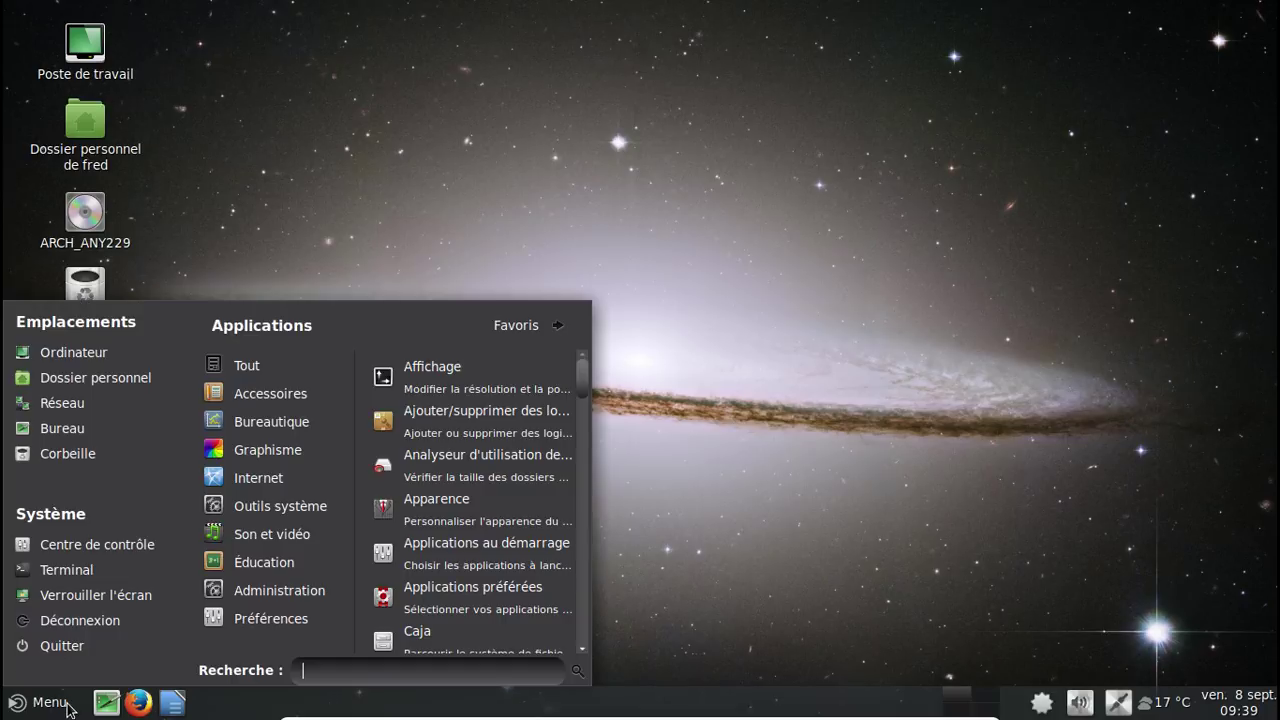
pyautogui.click(72, 656)
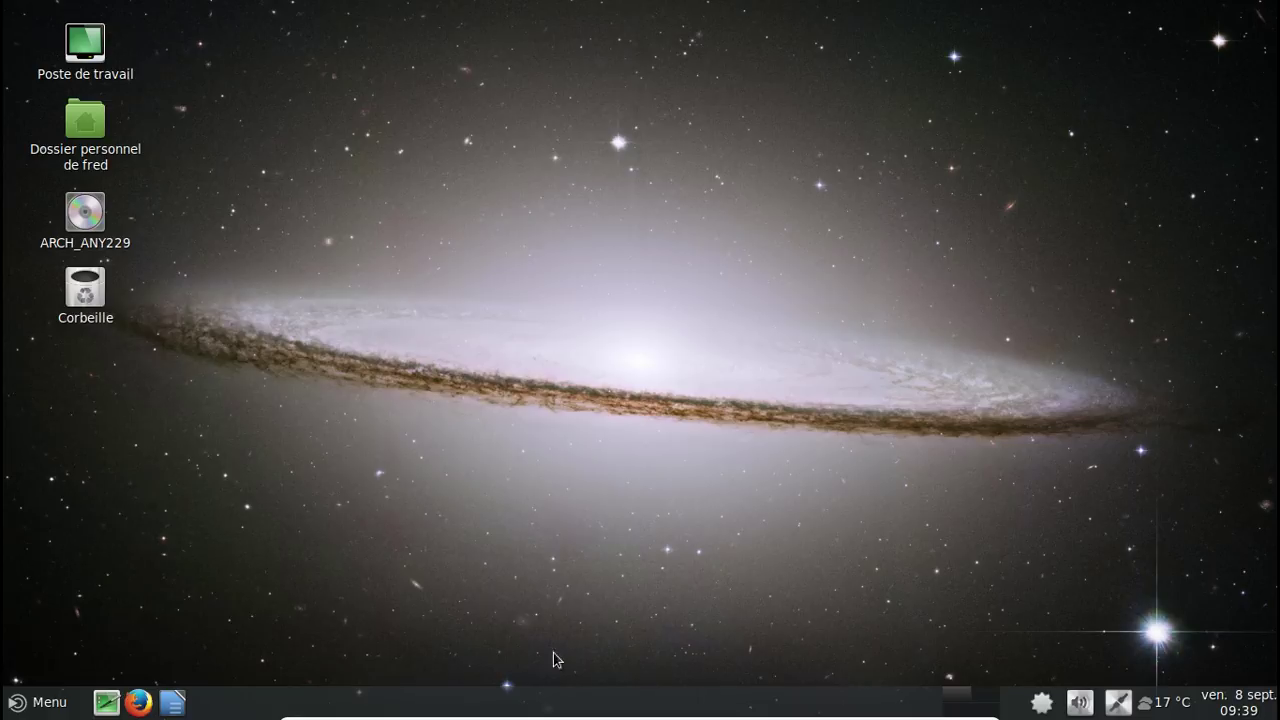
pyautogui.click(855, 437)
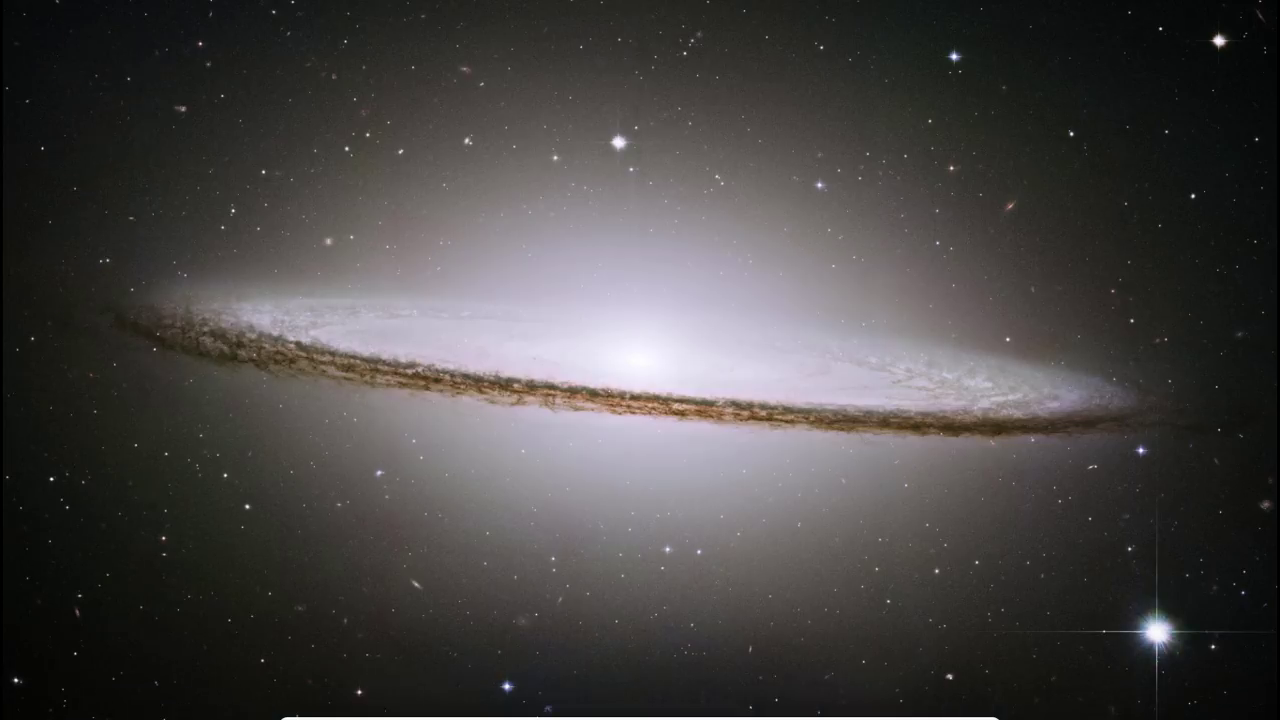